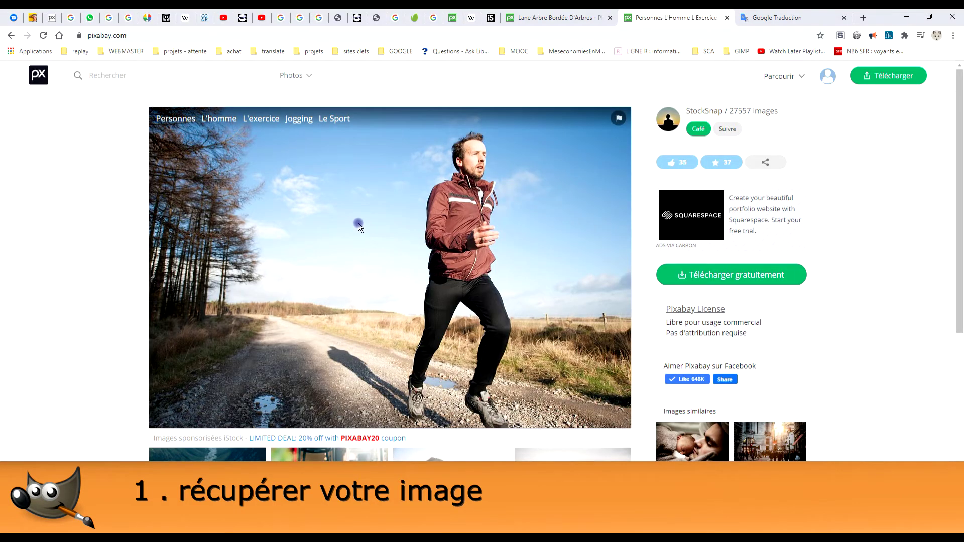
# - Copy the jogger photo from the Pixabay page using 'Copier l'image'
pyautogui.rightClick(359, 227)
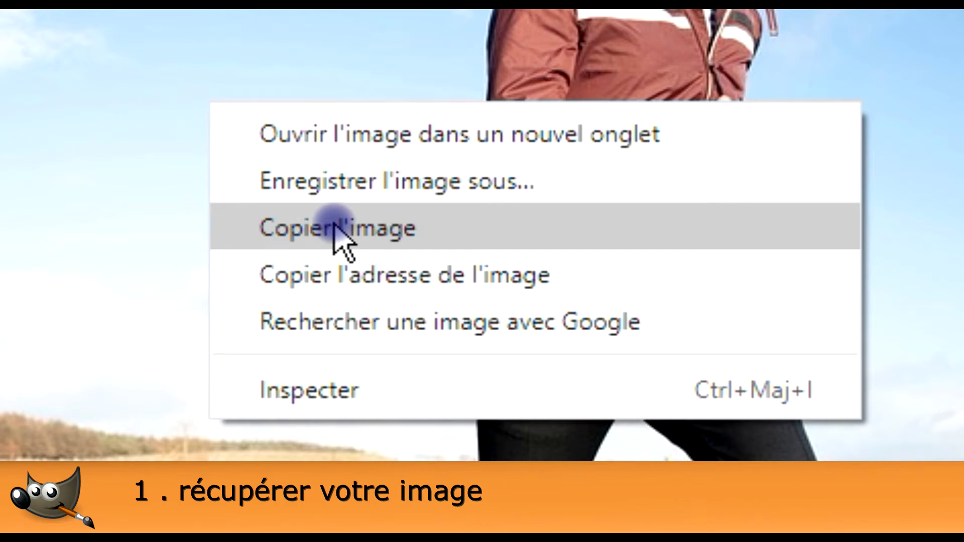
pyautogui.click(335, 229)
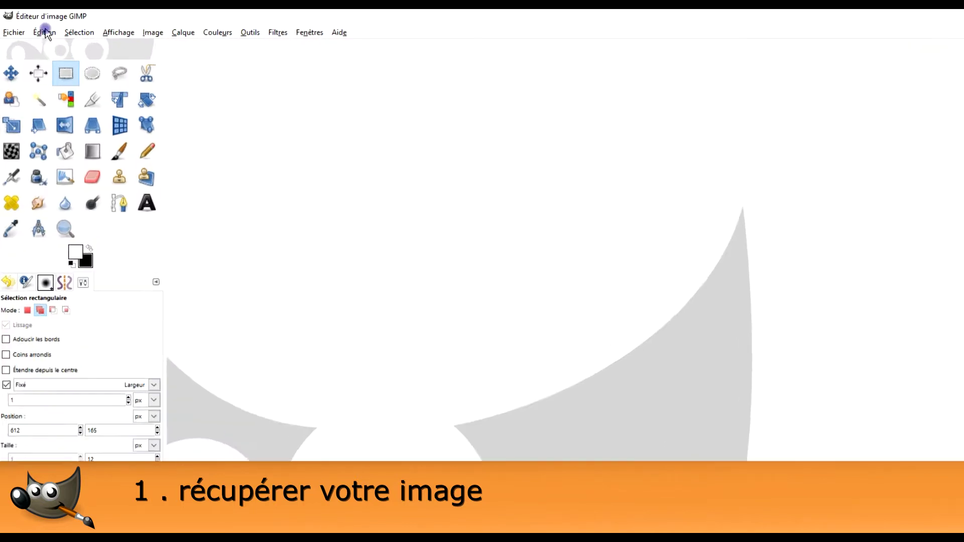
# - Paste the runner photo via Coller comme > Nouvelle image and rename its layer 'jogging'
pyautogui.click(42, 30)
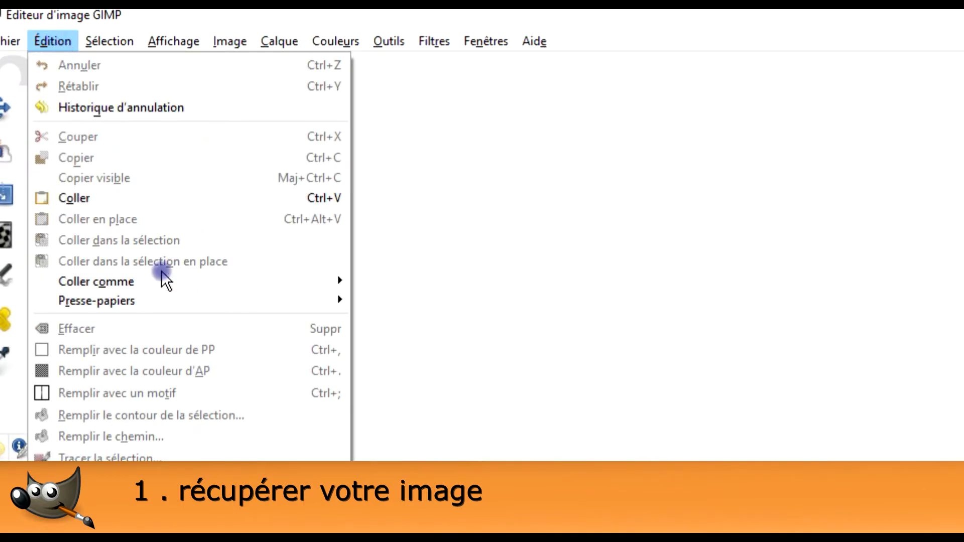
pyautogui.moveTo(96, 281)
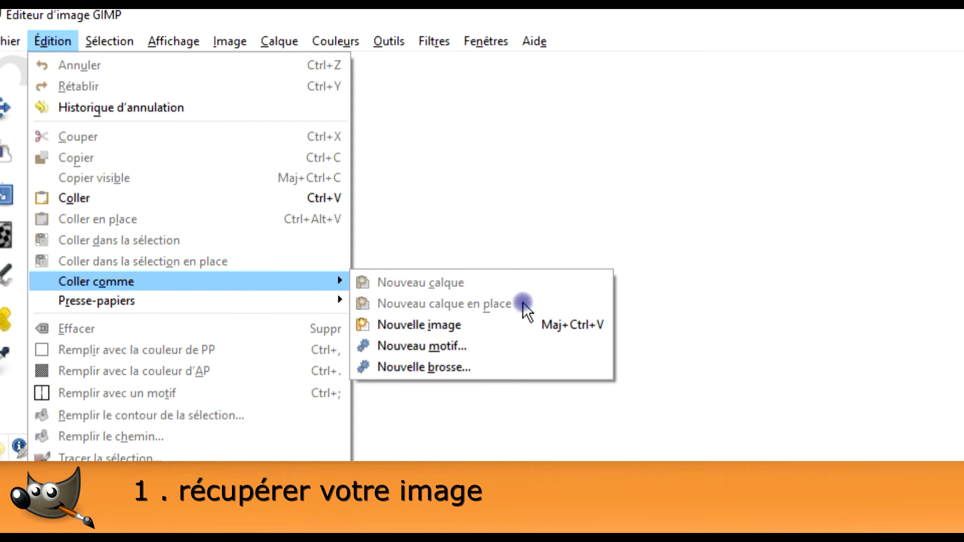
pyautogui.click(524, 326)
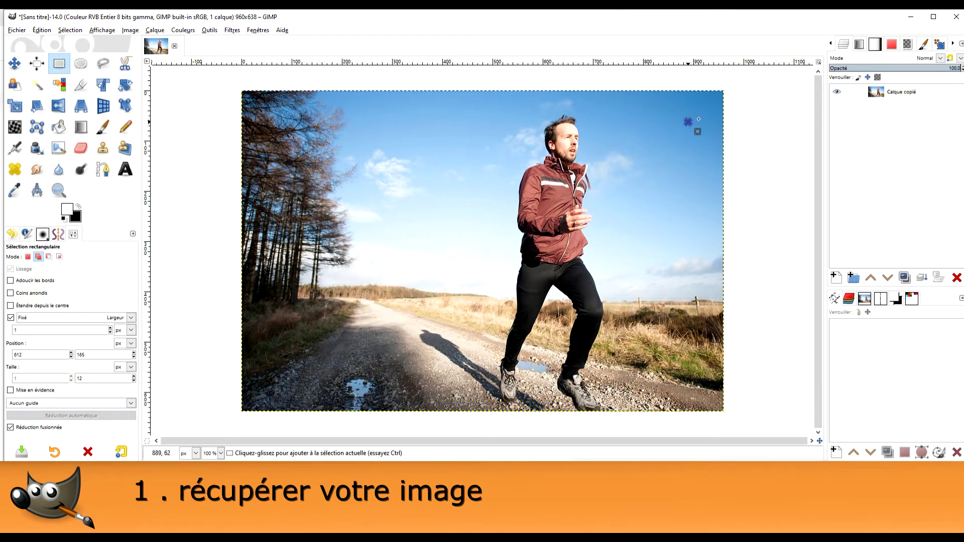
pyautogui.doubleClick(901, 92)
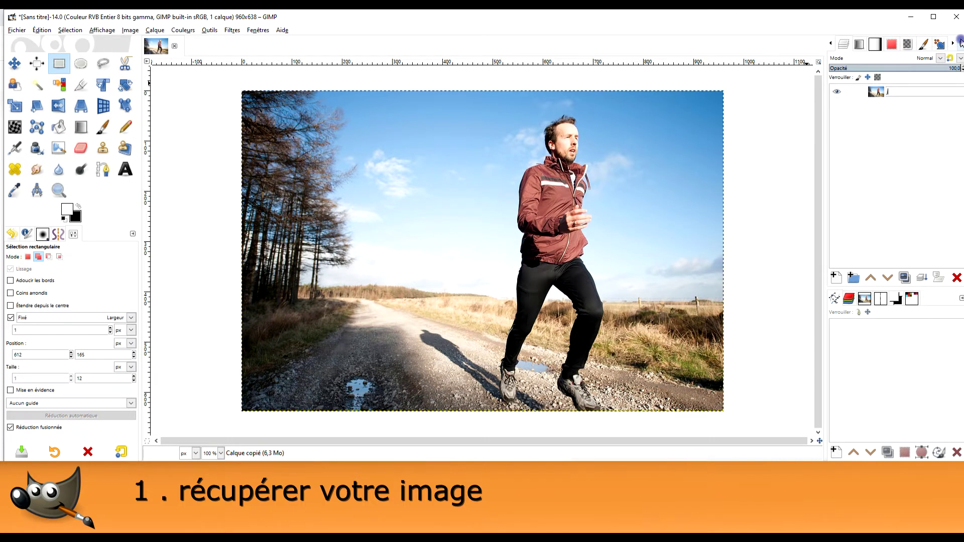
pyautogui.write('jogging')
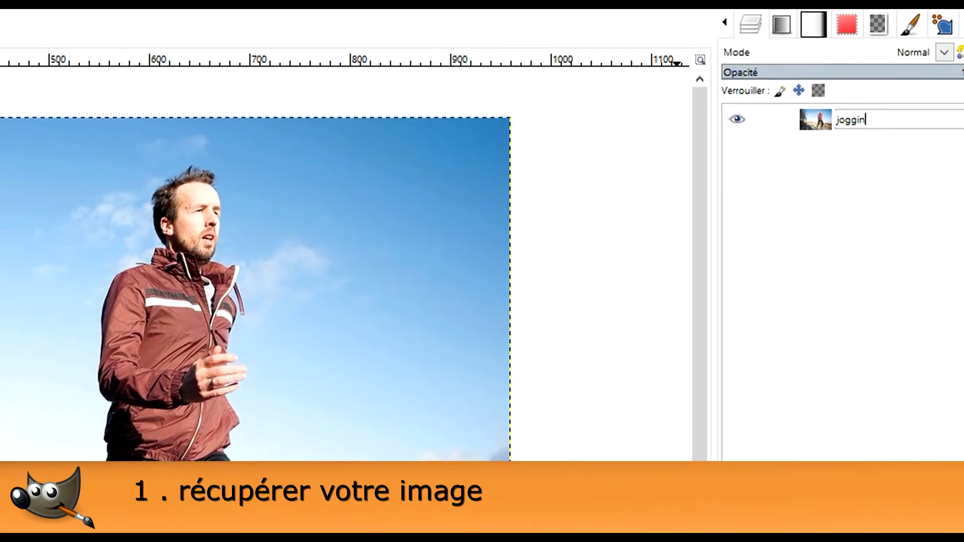
pyautogui.press('Return')
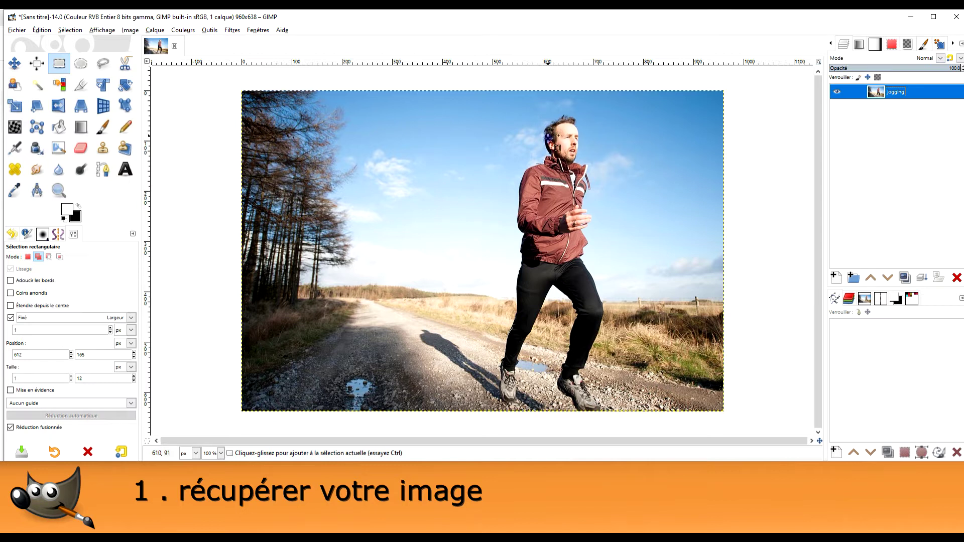
# - Zoom in on the runner's head with the Zoom tool and pan down his shoulder and arm
pyautogui.click(59, 191)
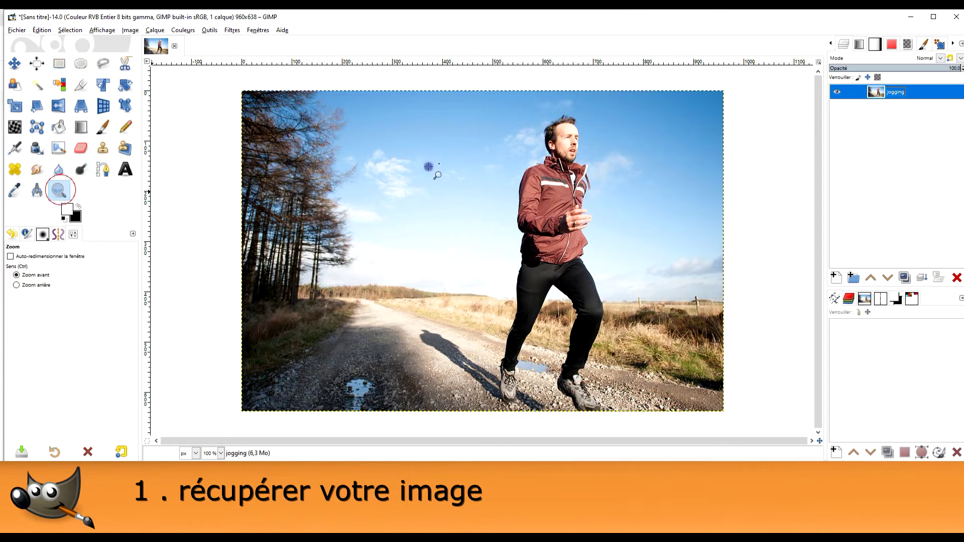
pyautogui.moveTo(529, 119); pyautogui.dragTo(568, 185)
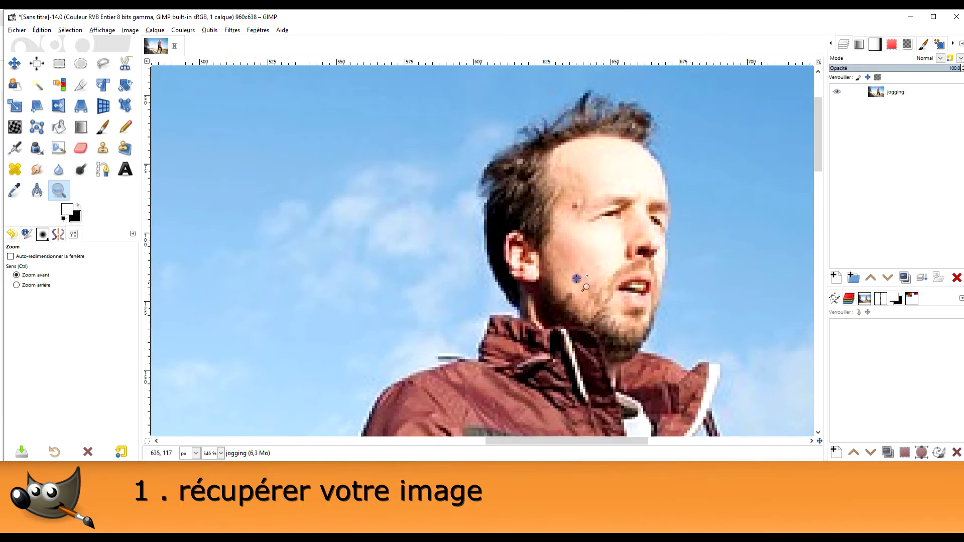
pyautogui.scroll(-2, 570, 174)
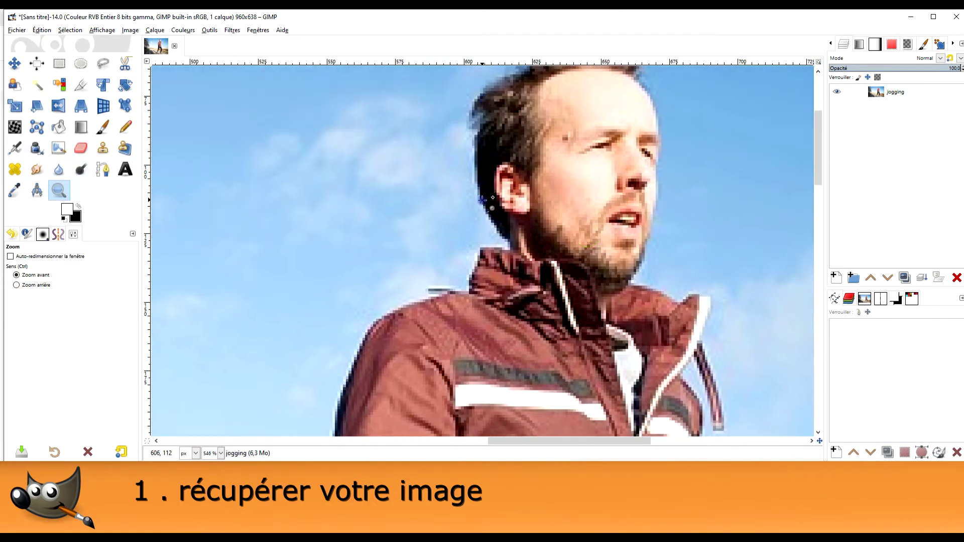
pyautogui.moveTo(524, 267); pyautogui.dragTo(590, 167)
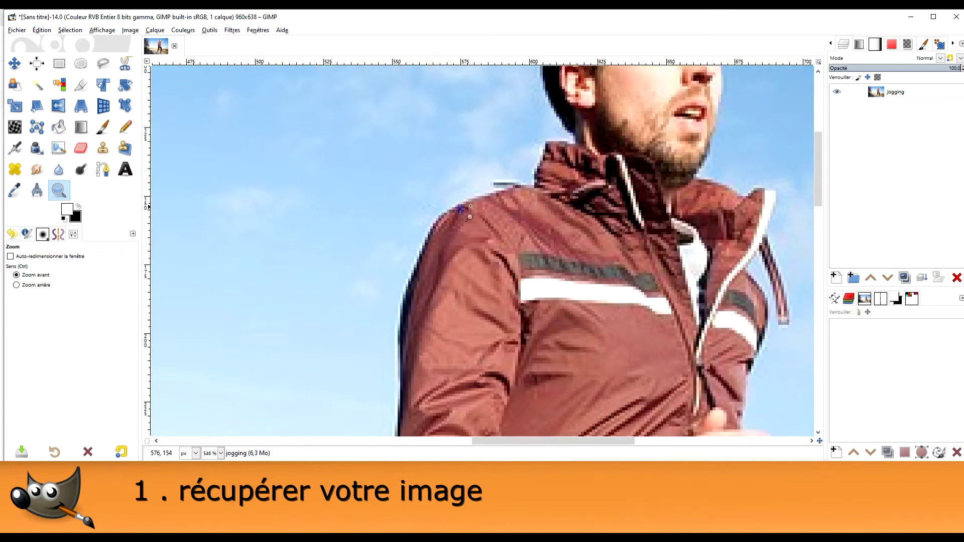
pyautogui.moveTo(590, 268); pyautogui.dragTo(643, 181)
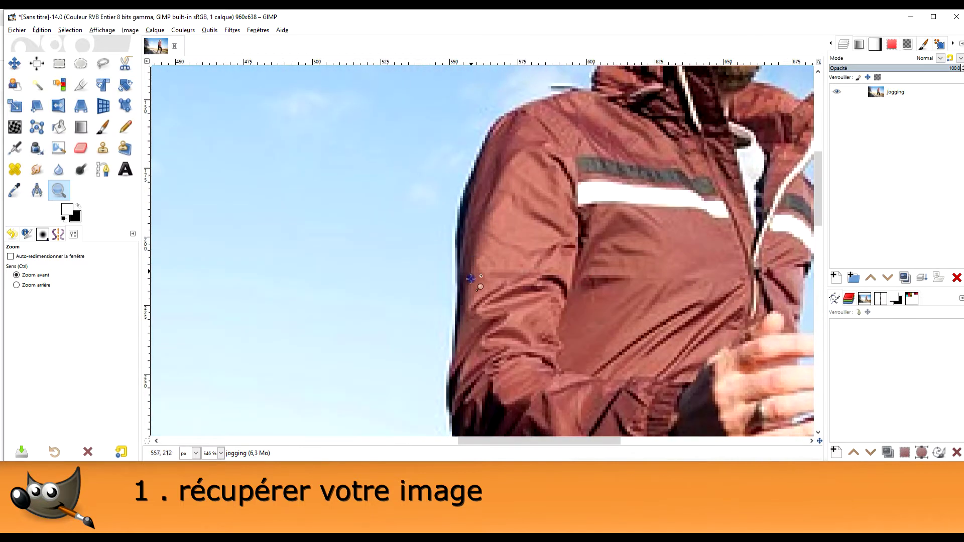
# - Scroll down the runner's outline to his shoes and back up again
pyautogui.scroll(-3, 471, 278)
pyautogui.scroll(-4, 502, 286)
pyautogui.scroll(-4, 552, 301)
pyautogui.scroll(-3, 534, 295)
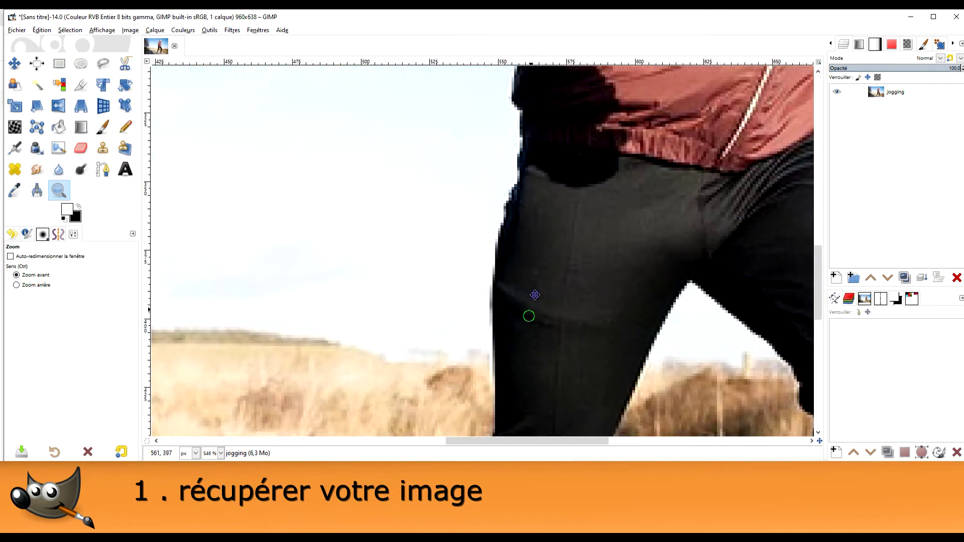
pyautogui.scroll(-4, 535, 294)
pyautogui.scroll(-4, 522, 306)
pyautogui.scroll(-1, 505, 324)
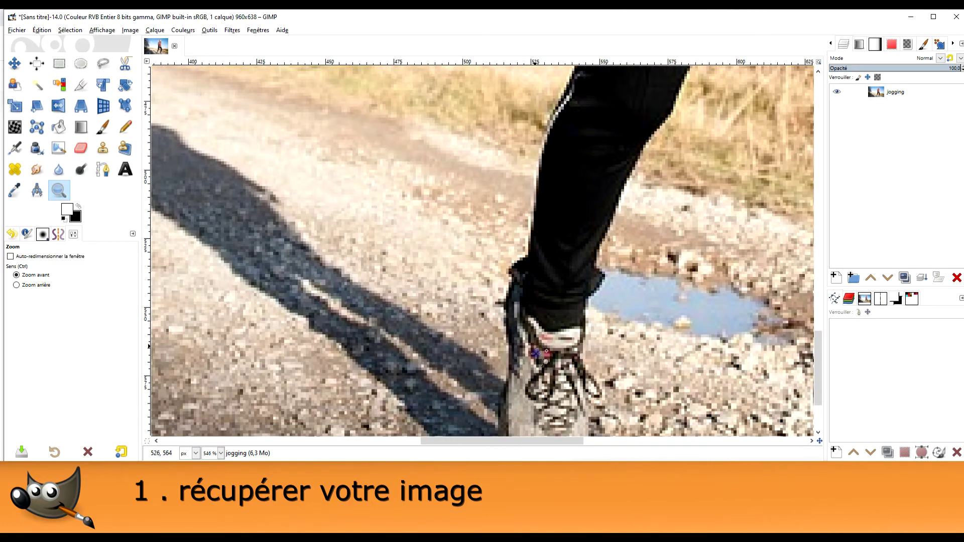
pyautogui.scroll(3, 536, 353)
pyautogui.scroll(4, 525, 301)
pyautogui.scroll(4, 497, 352)
pyautogui.scroll(3, 441, 311)
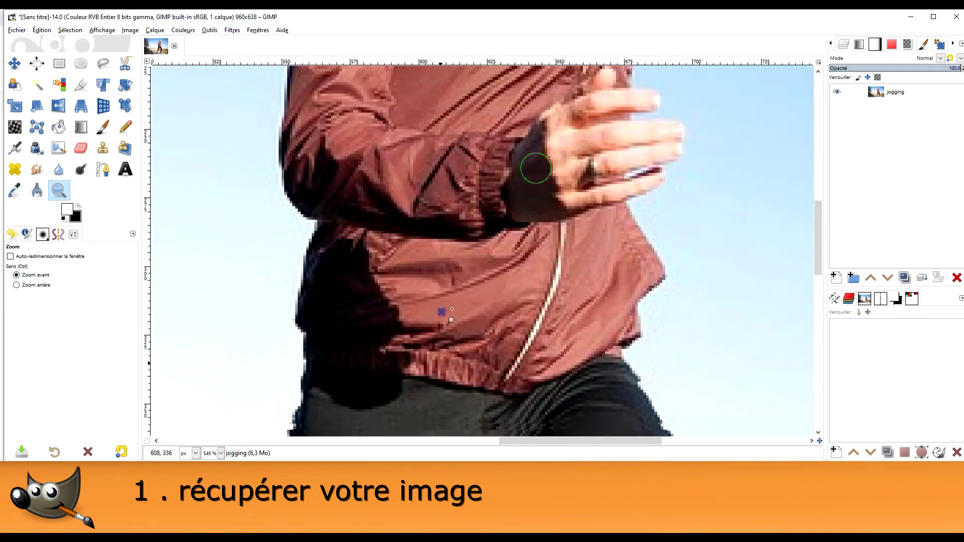
pyautogui.scroll(4, 441, 312)
pyautogui.scroll(4, 412, 251)
pyautogui.scroll(4, 377, 186)
pyautogui.scroll(2, 471, 222)
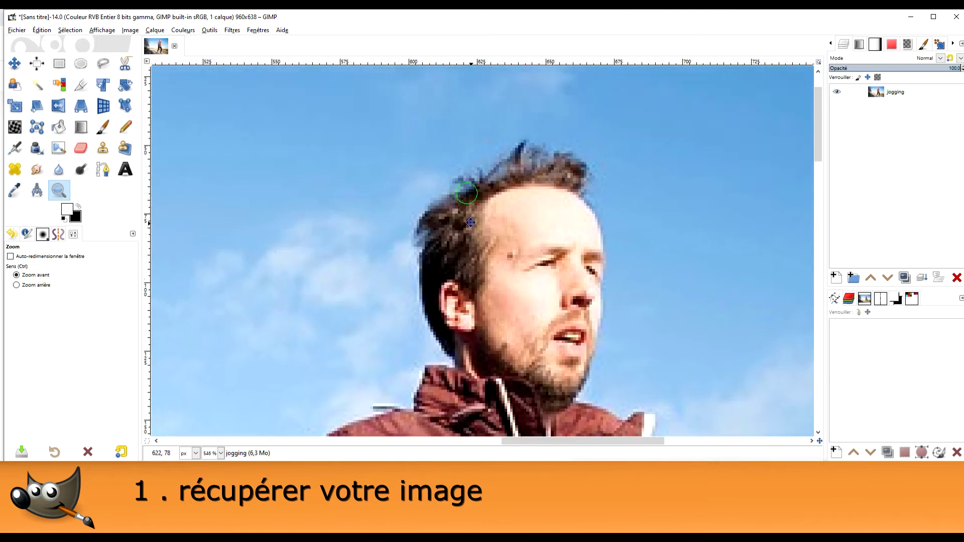
pyautogui.scroll(-2, 470, 222)
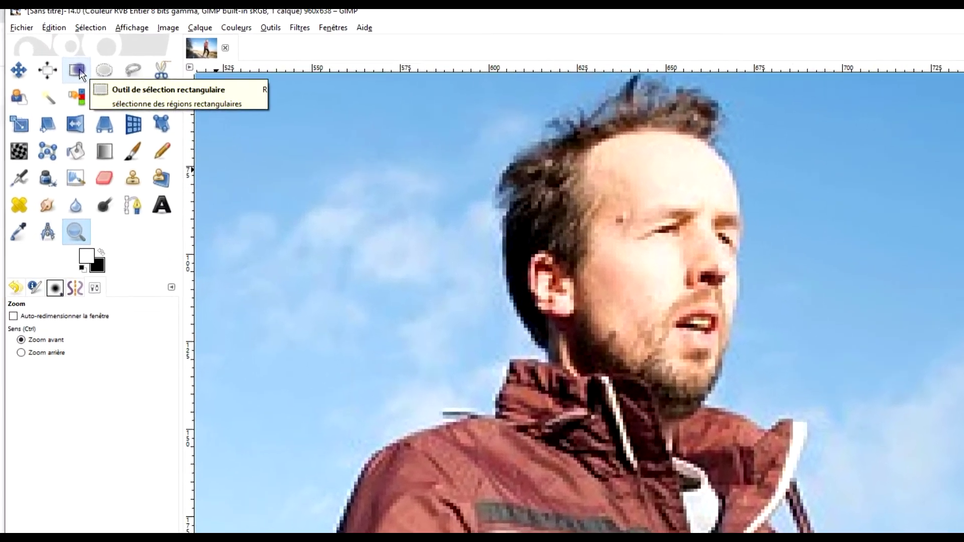
# - Set Rectangle Select to a fixed 1 px width in Add mode with the jogging layer active
pyautogui.click(59, 64)
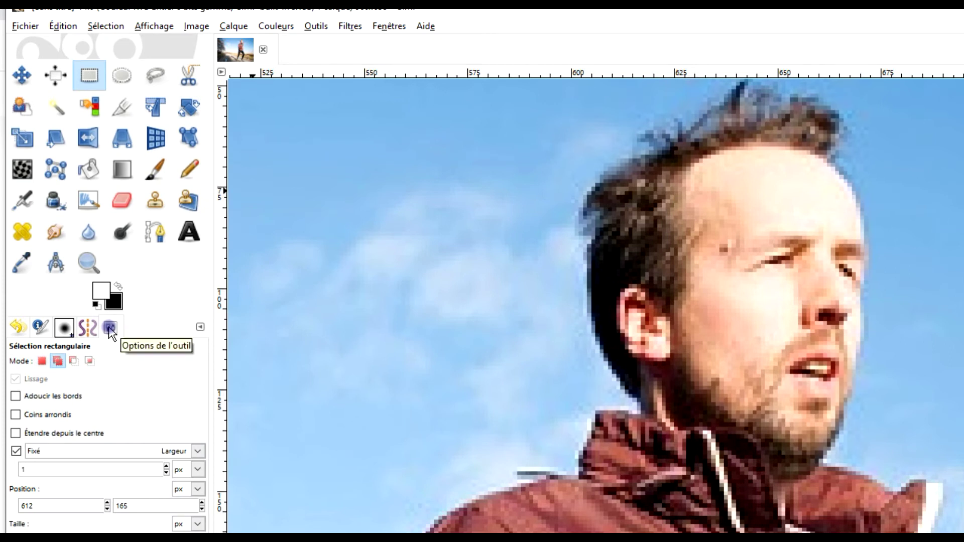
pyautogui.click(200, 328)
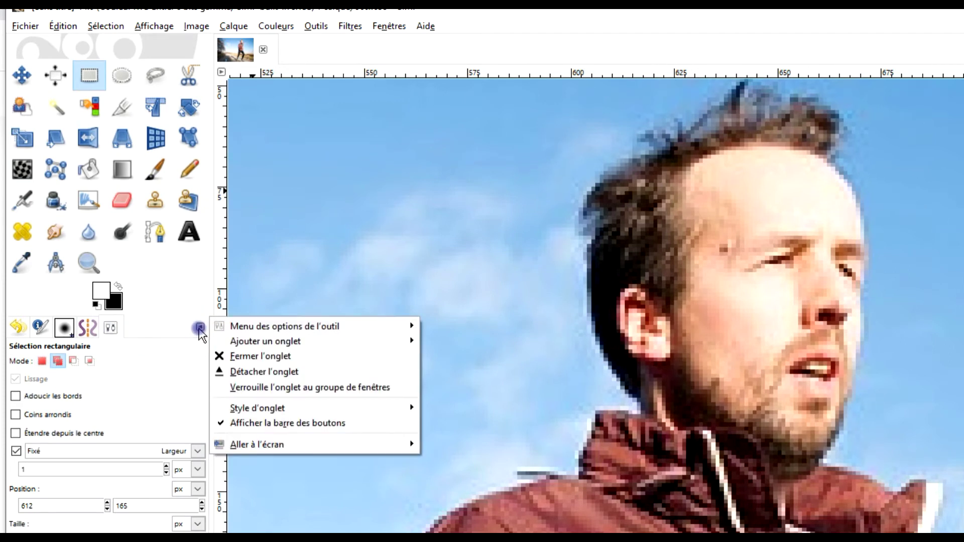
pyautogui.moveTo(265, 341)
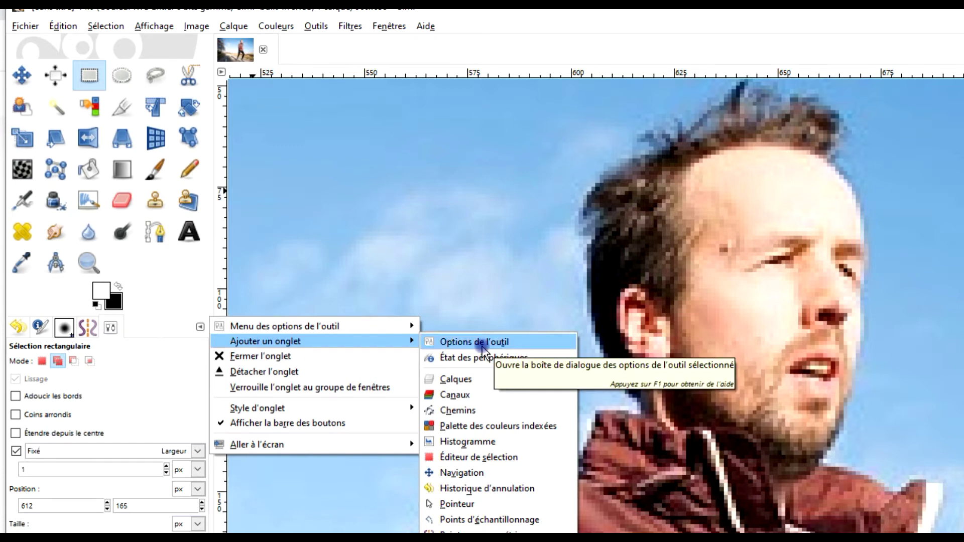
pyautogui.click(160, 372)
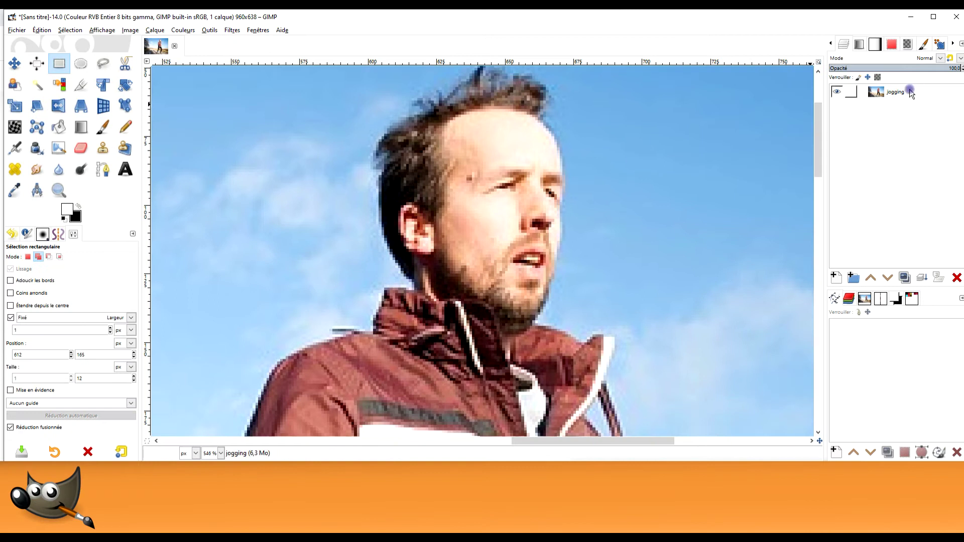
pyautogui.click(911, 93)
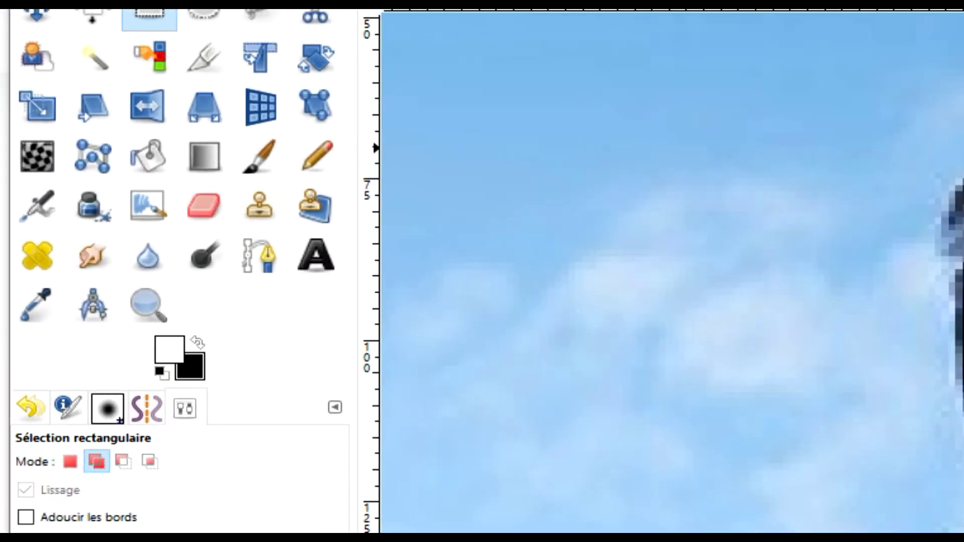
pyautogui.click(643, 375)
pyautogui.click(97, 461)
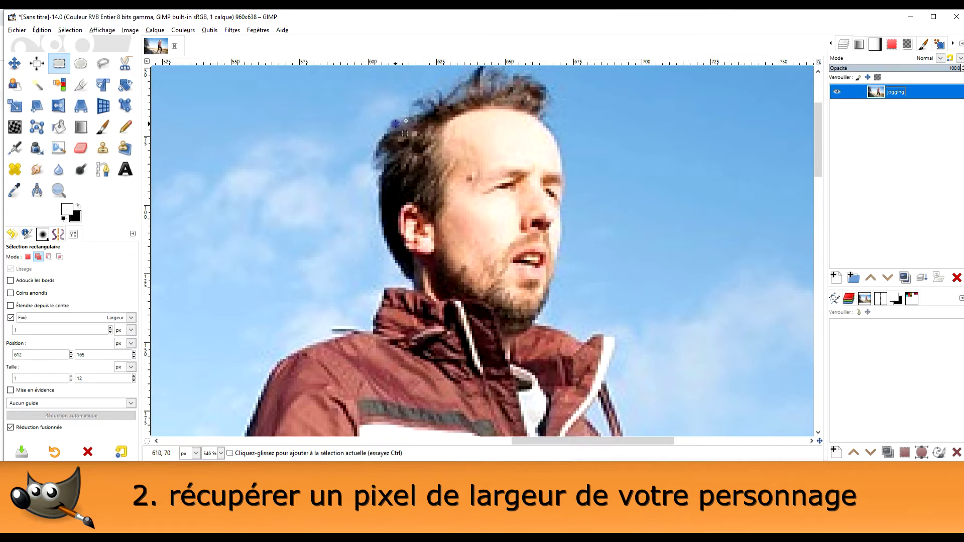
# - Select a one-pixel strip down from the runner's hair and trim its top to the hair edge
pyautogui.moveTo(396, 123); pyautogui.dragTo(418, 257)
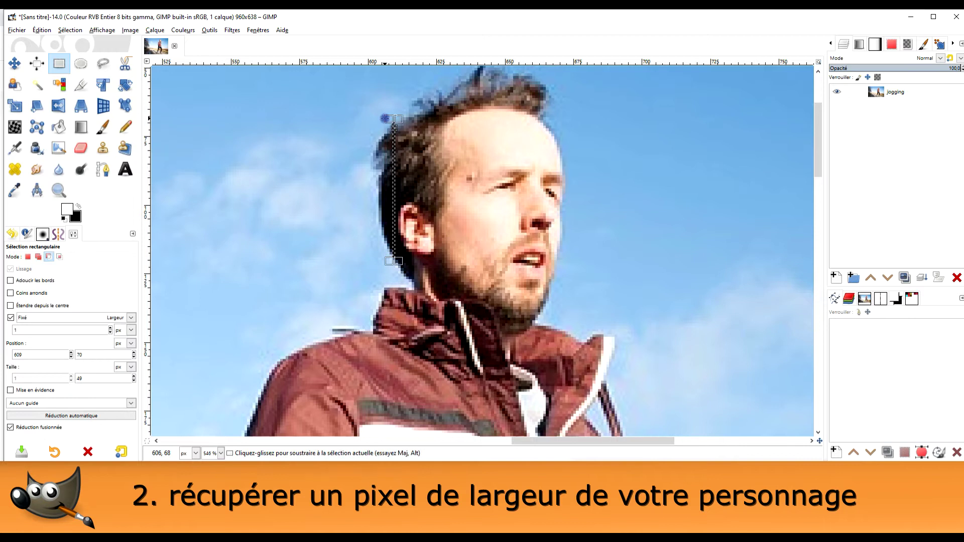
pyautogui.scroll(5, 384, 118)
pyautogui.scroll(1, 385, 118)
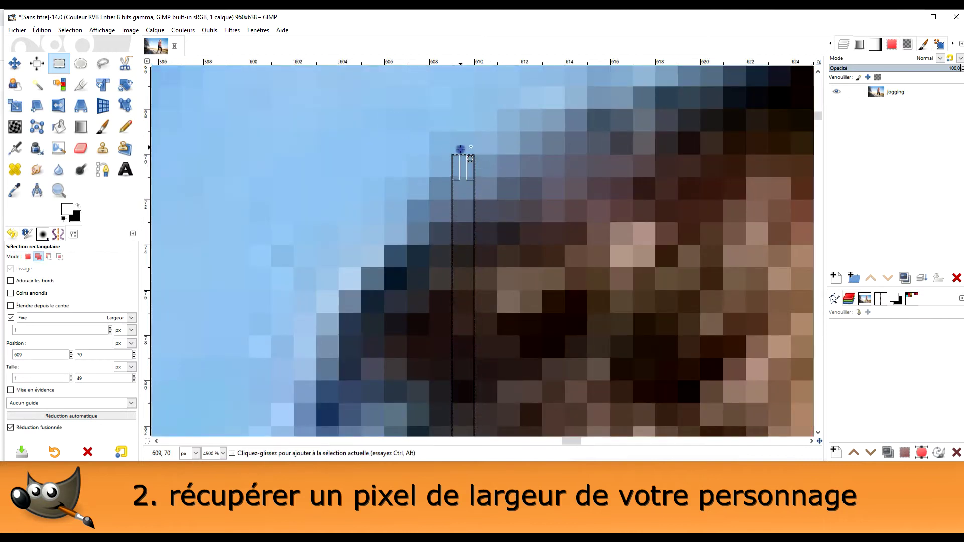
pyautogui.moveTo(462, 168); pyautogui.dragTo(464, 218)
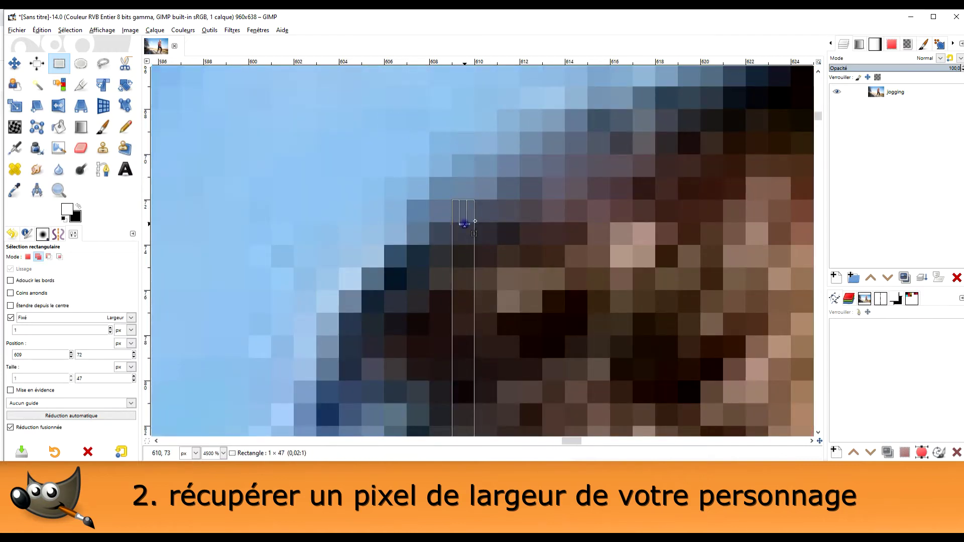
pyautogui.scroll(-4, 463, 224)
pyautogui.scroll(-5, 461, 170)
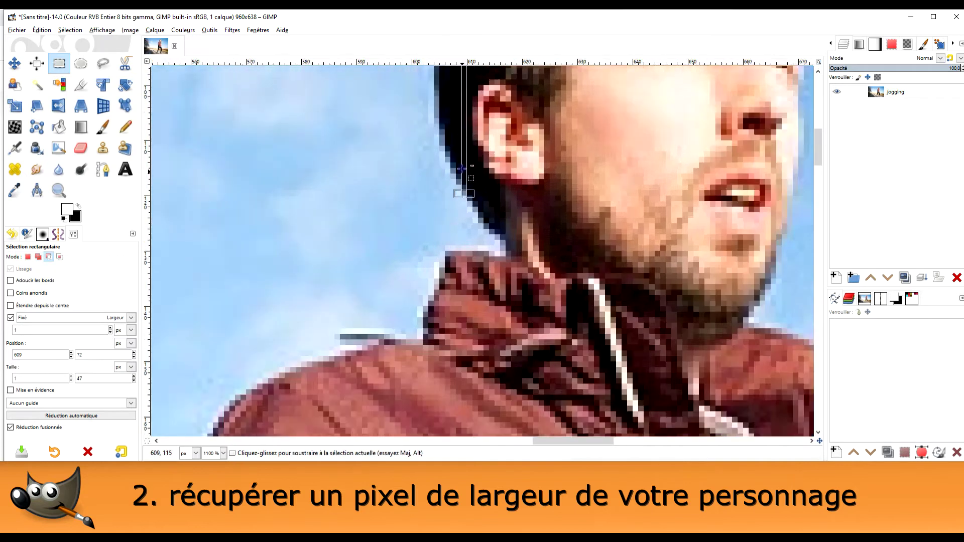
pyautogui.scroll(4, 461, 170)
pyautogui.scroll(-4, 520, 258)
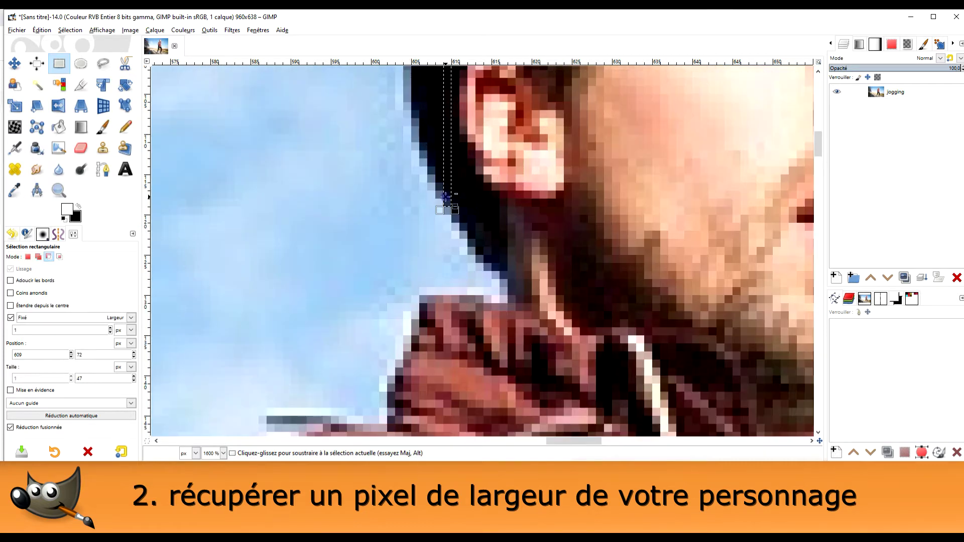
pyautogui.scroll(1, 502, 165)
pyautogui.scroll(2, 512, 161)
# - Add a horizontal guide at the strip's lower end and select a one-pixel column down from it
pyautogui.moveTo(600, 66); pyautogui.dragTo(646, 217)
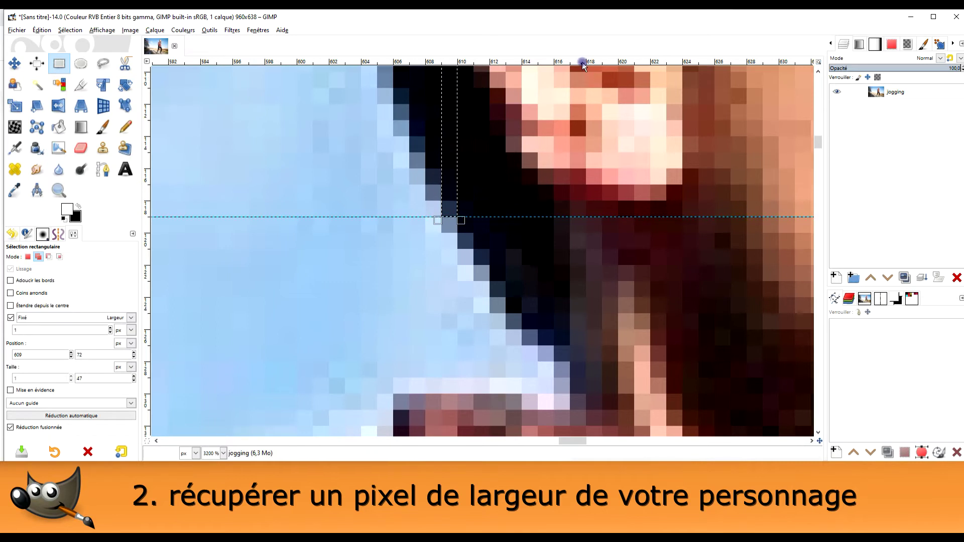
pyautogui.moveTo(674, 336); pyautogui.dragTo(446, 158)
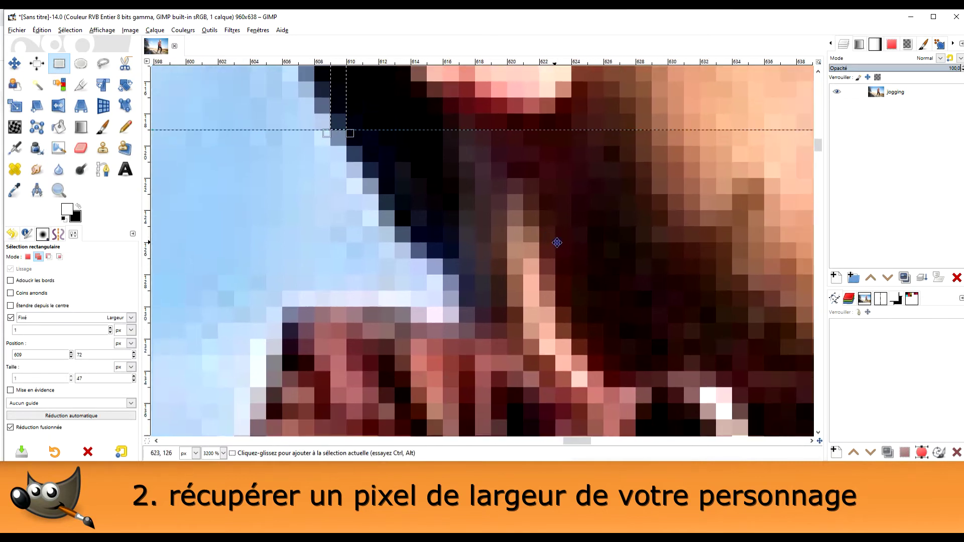
pyautogui.moveTo(451, 110); pyautogui.dragTo(511, 302)
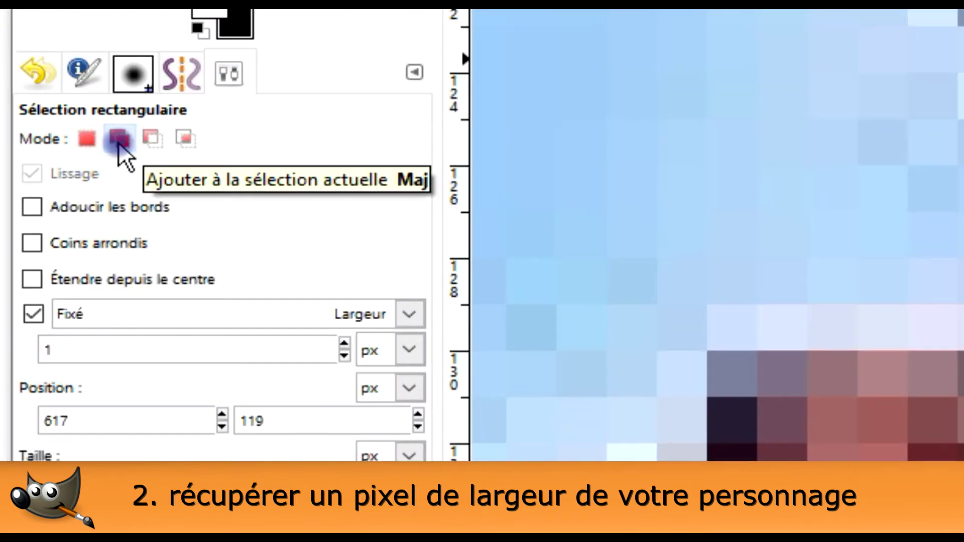
# - In Subtract mode, trim the column's top and remove a short strip nudged one pixel right
pyautogui.click(151, 146)
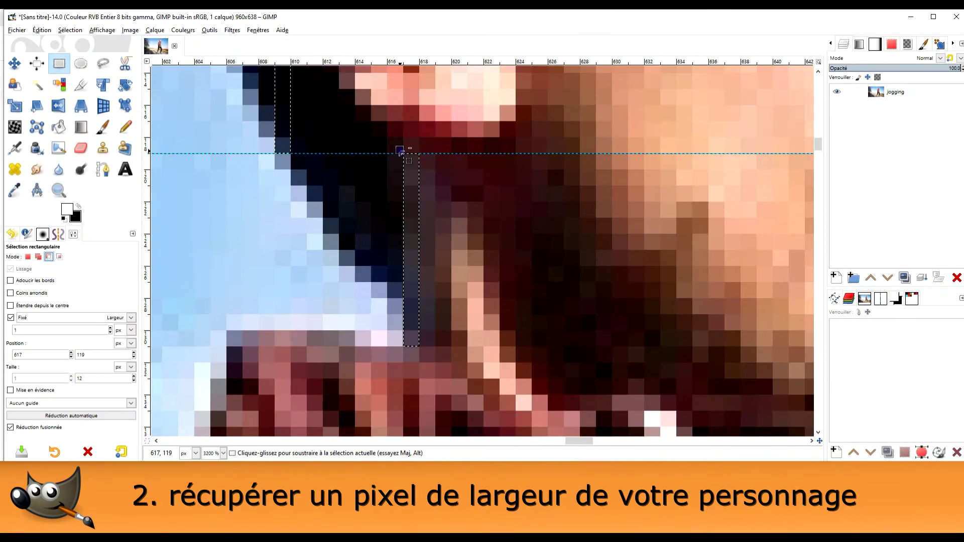
pyautogui.moveTo(404, 156)
pyautogui.mouseDown()
pyautogui.moveTo(420, 214)
pyautogui.moveTo(417, 349)
pyautogui.mouseUp()
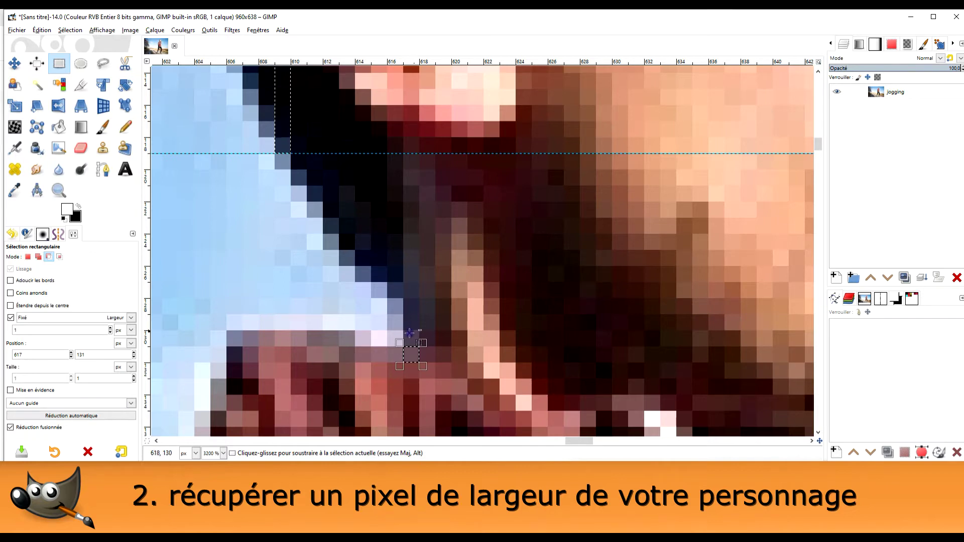
pyautogui.moveTo(394, 331); pyautogui.dragTo(459, 383)
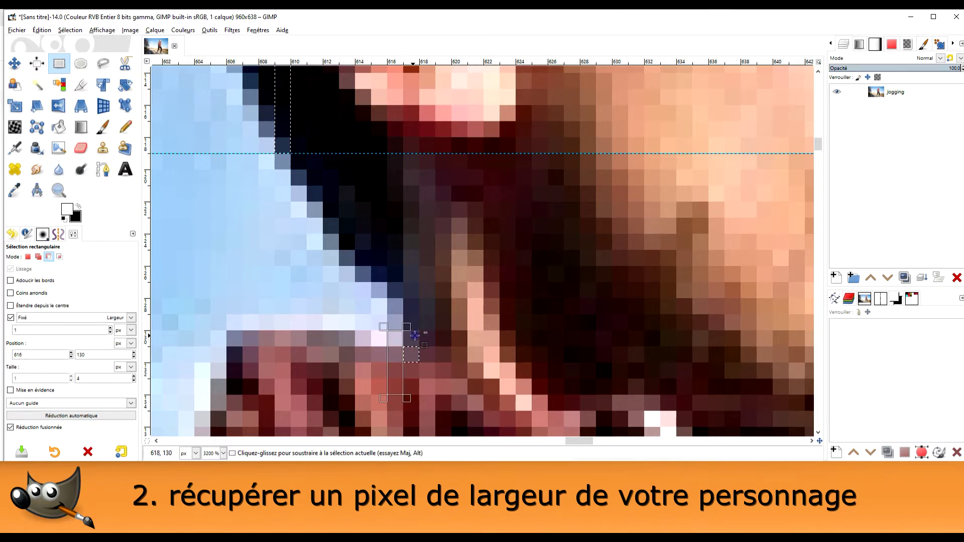
pyautogui.press('Right')
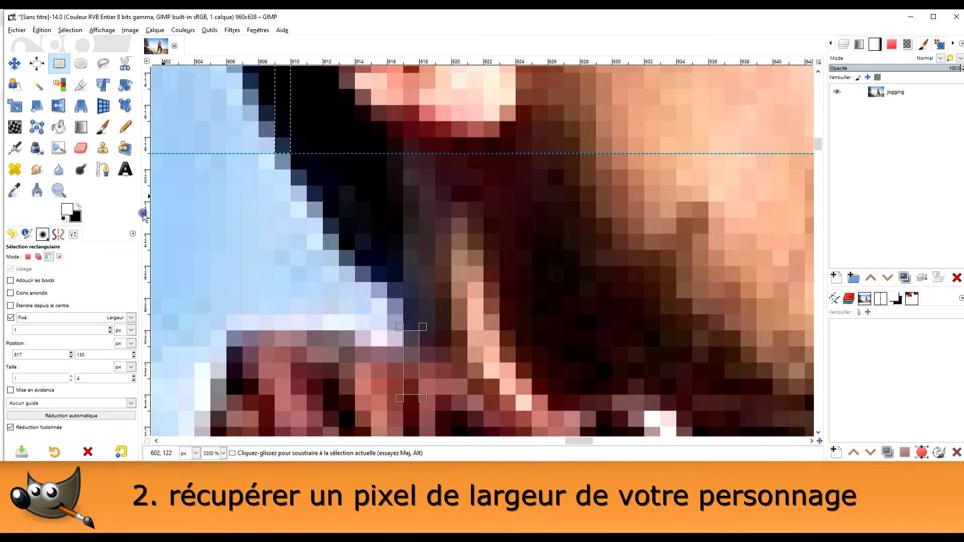
# - In Add mode, add a six-pixel hair-edge column, a guide at row 125, and a seven-pixel neck column
pyautogui.click(344, 194)
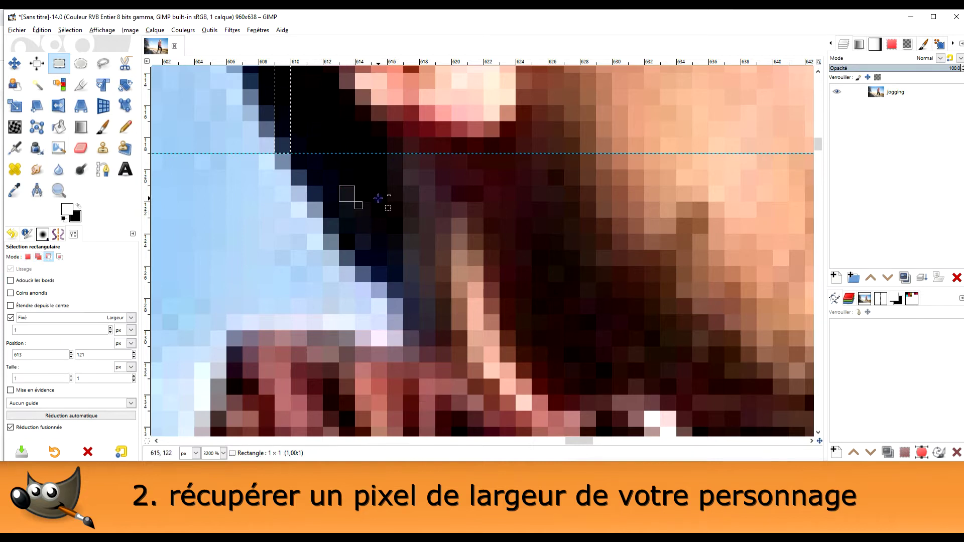
pyautogui.click(38, 256)
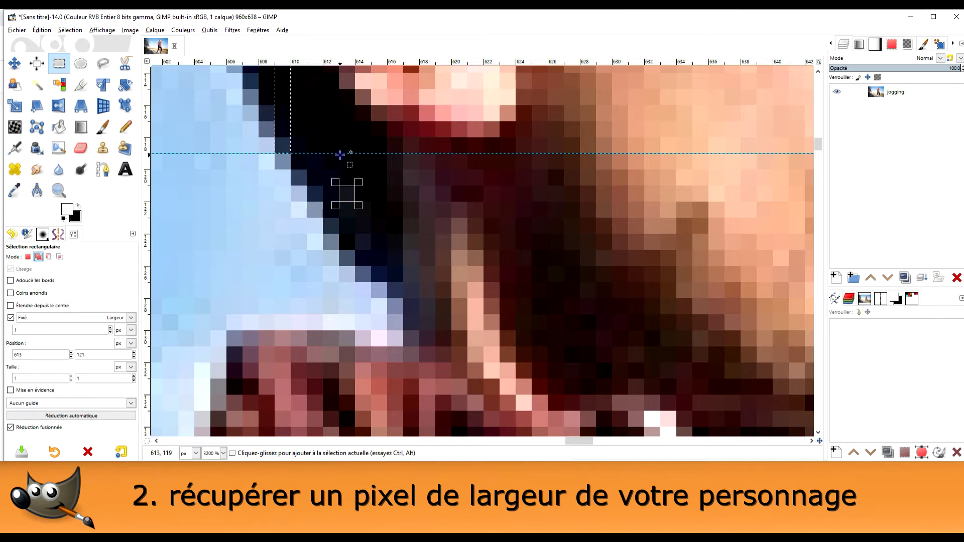
pyautogui.moveTo(340, 155); pyautogui.dragTo(366, 250)
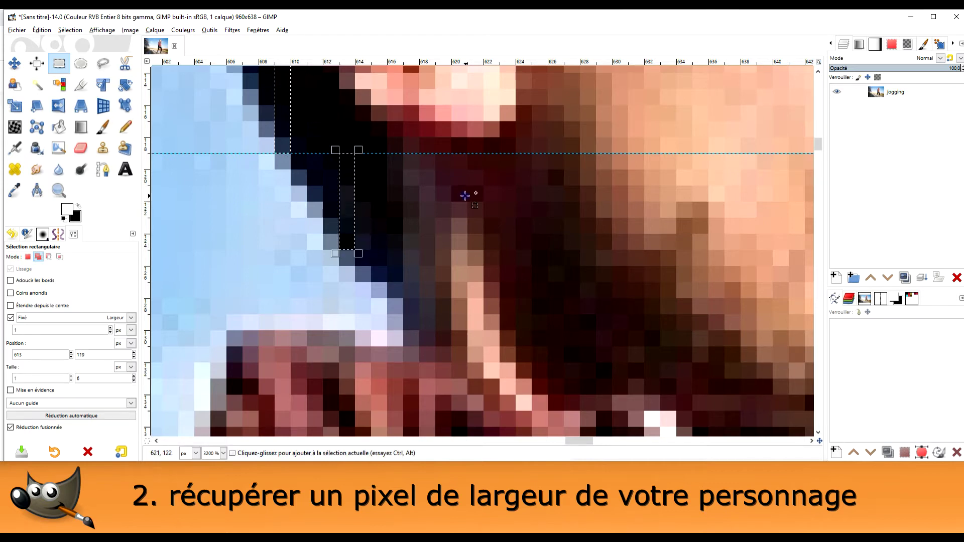
pyautogui.scroll(-3, 401, 165)
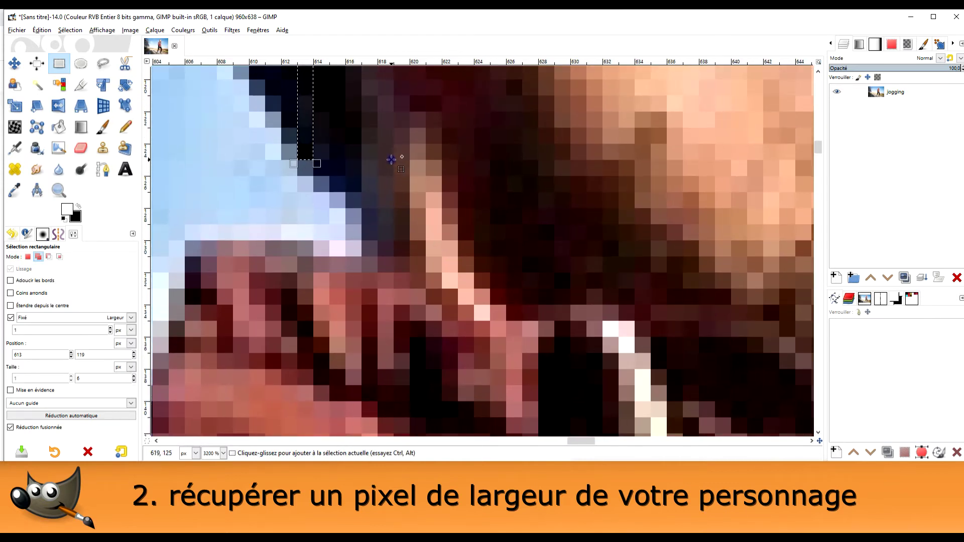
pyautogui.scroll(2, 381, 90)
pyautogui.moveTo(427, 61)
pyautogui.mouseDown()
pyautogui.moveTo(435, 169)
pyautogui.moveTo(400, 217)
pyautogui.moveTo(436, 323)
pyautogui.mouseUp()
pyautogui.click(403, 229)
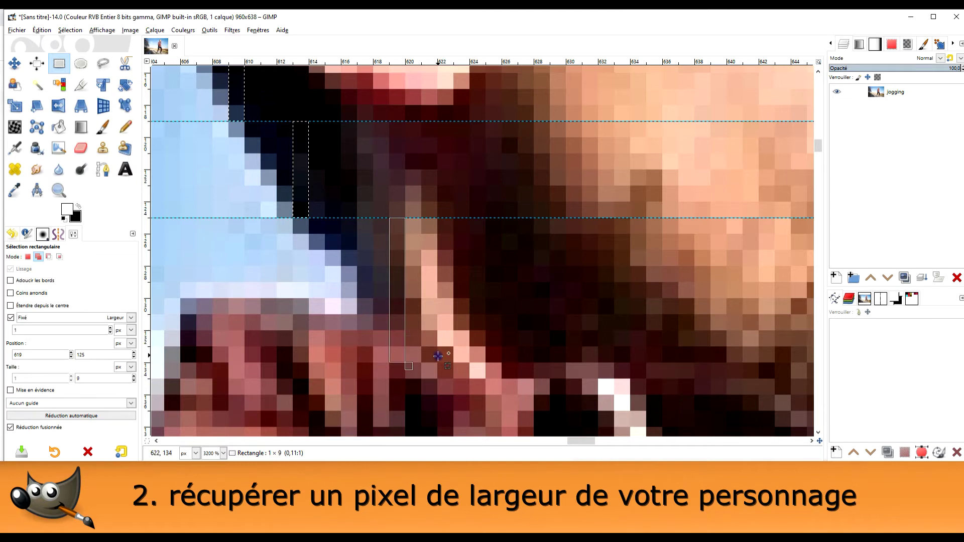
pyautogui.moveTo(437, 328); pyautogui.dragTo(579, 249)
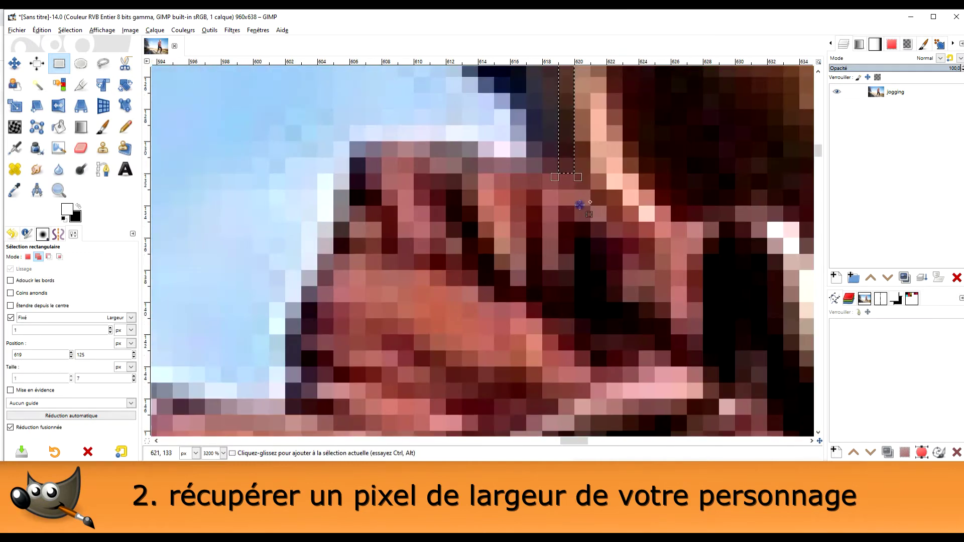
# - Place a guide at the collar and add a column from it down to the shoulder
pyautogui.keyDown('ctrl'); pyautogui.scroll(-2, 579, 249); pyautogui.keyUp('ctrl')
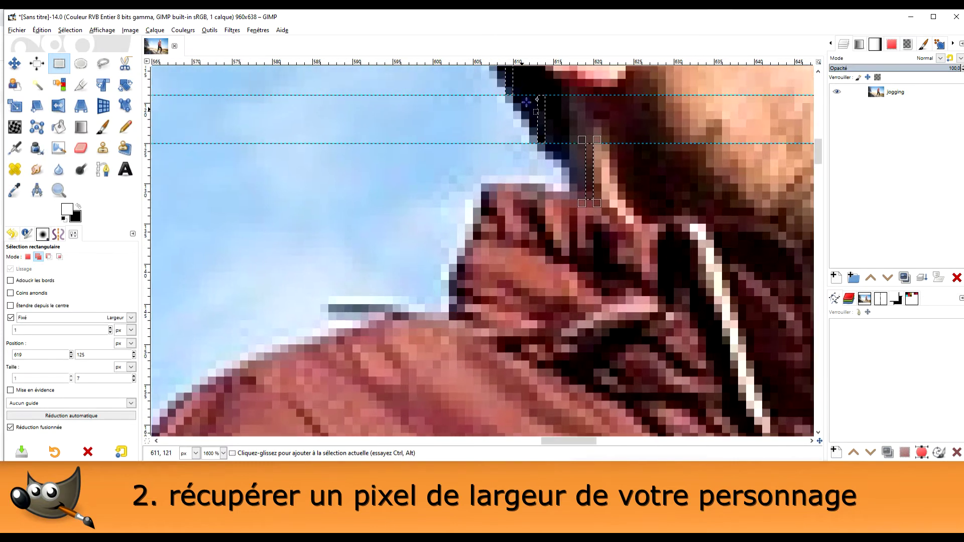
pyautogui.moveTo(538, 65); pyautogui.dragTo(590, 200)
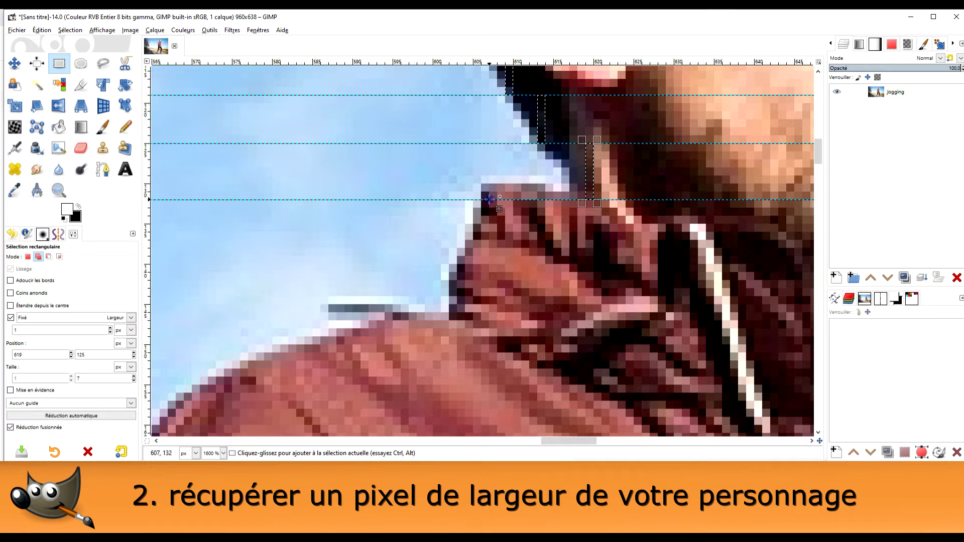
pyautogui.moveTo(489, 199); pyautogui.dragTo(545, 305)
pyautogui.keyDown('ctrl'); pyautogui.scroll(-2, 545, 331); pyautogui.keyUp('ctrl')
pyautogui.keyDown('ctrl'); pyautogui.scroll(-2, 545, 331); pyautogui.keyUp('ctrl')
pyautogui.keyDown('ctrl'); pyautogui.scroll(1, 431, 222); pyautogui.keyUp('ctrl')
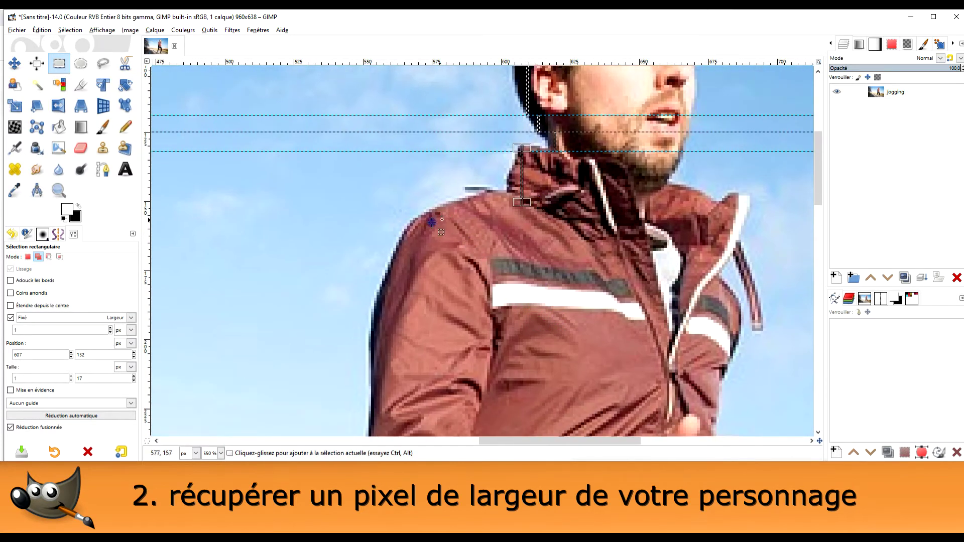
pyautogui.scroll(-1, 431, 222)
pyautogui.hscroll(-2, 432, 222)
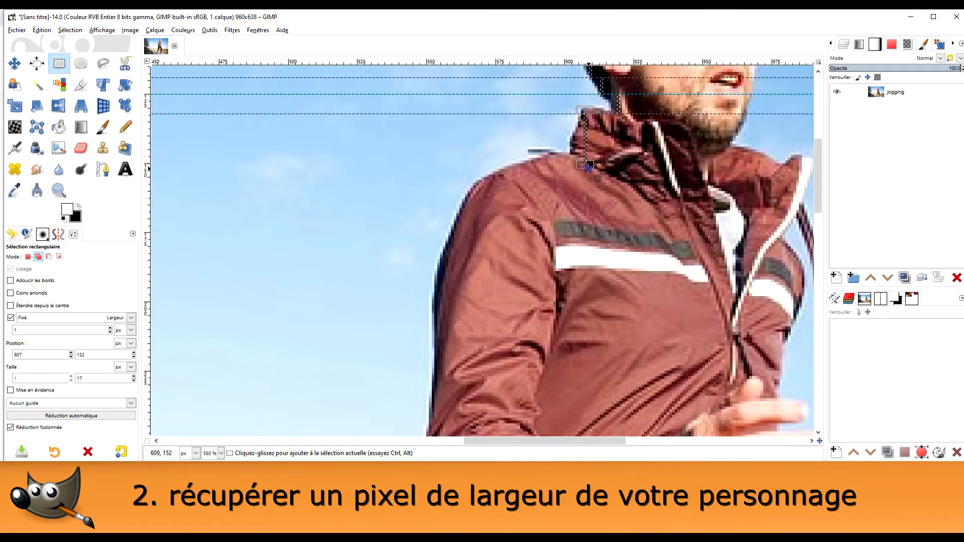
pyautogui.moveTo(584, 166); pyautogui.dragTo(583, 220)
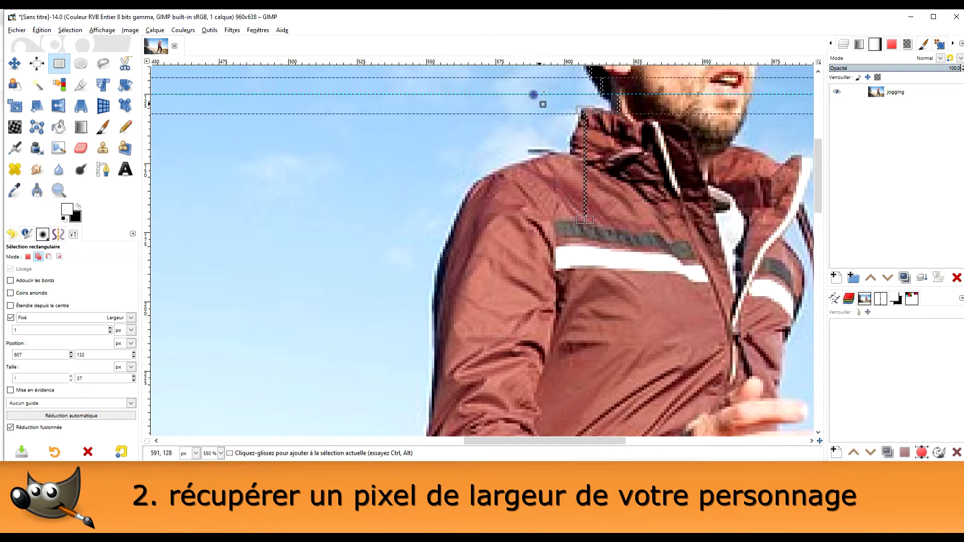
# - Place a guide at the shoulder line and add a long column down the jacket's back to the hem
pyautogui.moveTo(471, 61)
pyautogui.mouseDown()
pyautogui.moveTo(462, 272)
pyautogui.moveTo(465, 215)
pyautogui.mouseUp()
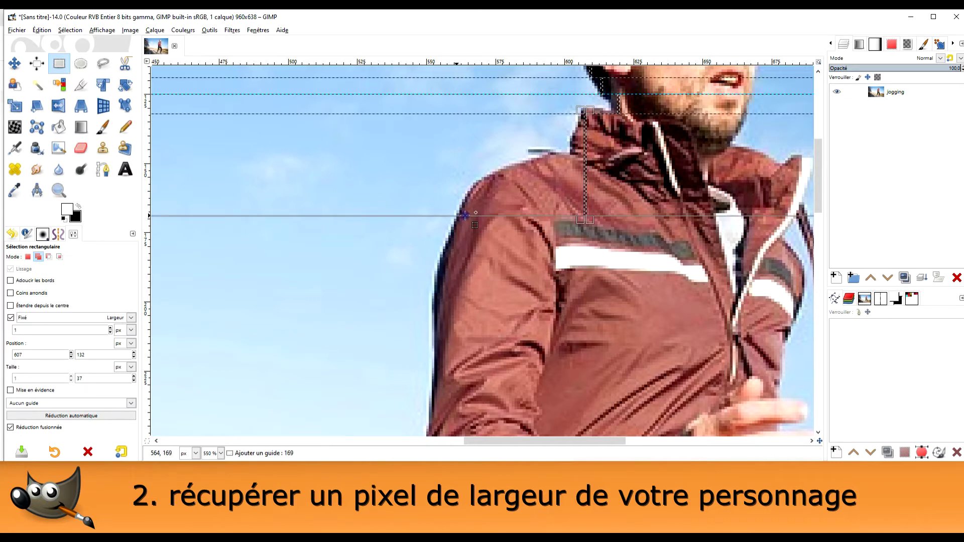
pyautogui.keyDown('ctrl'); pyautogui.scroll(-1, 456, 268); pyautogui.keyUp('ctrl')
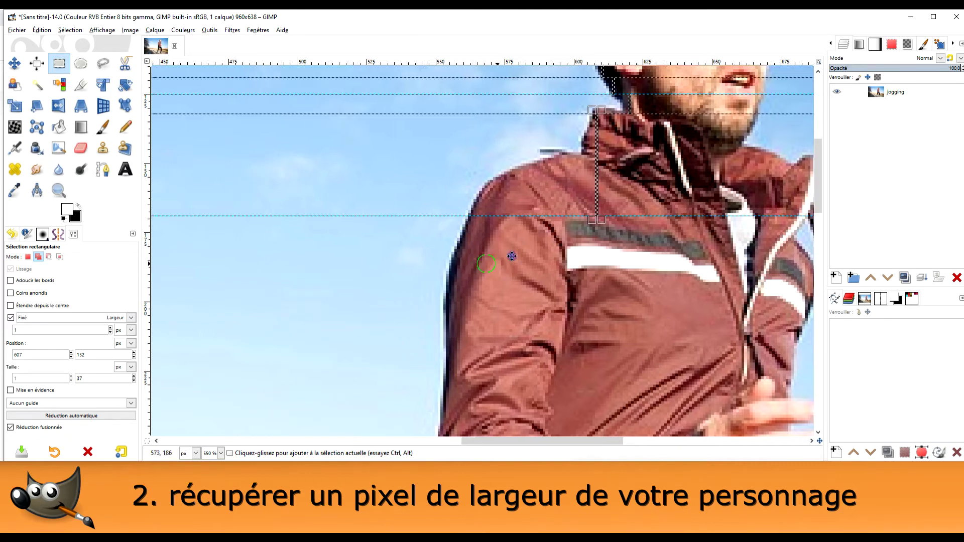
pyautogui.keyDown('ctrl'); pyautogui.scroll(1, 512, 258); pyautogui.keyUp('ctrl')
pyautogui.keyDown('ctrl'); pyautogui.scroll(1, 527, 178); pyautogui.keyUp('ctrl')
pyautogui.keyDown('ctrl'); pyautogui.scroll(-2, 558, 184); pyautogui.keyUp('ctrl')
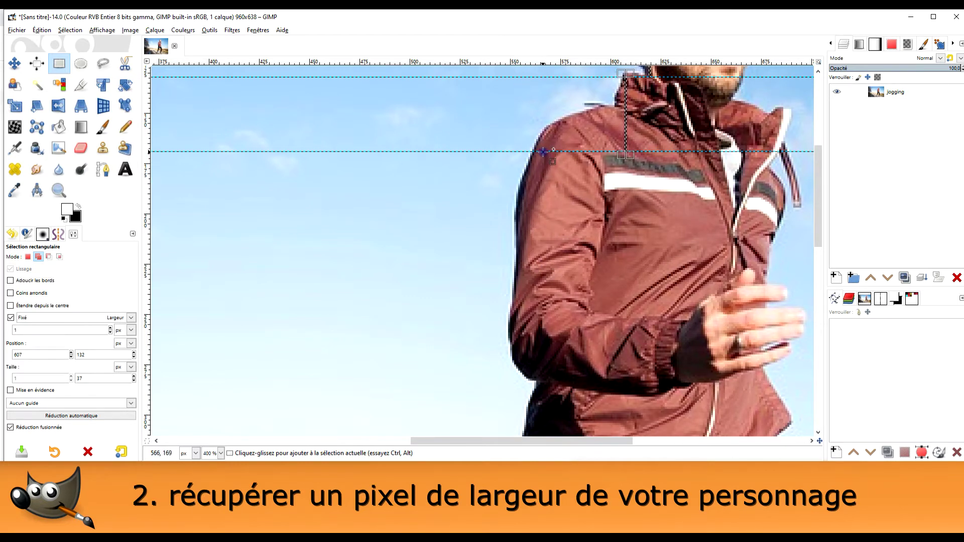
pyautogui.moveTo(543, 152); pyautogui.dragTo(550, 355)
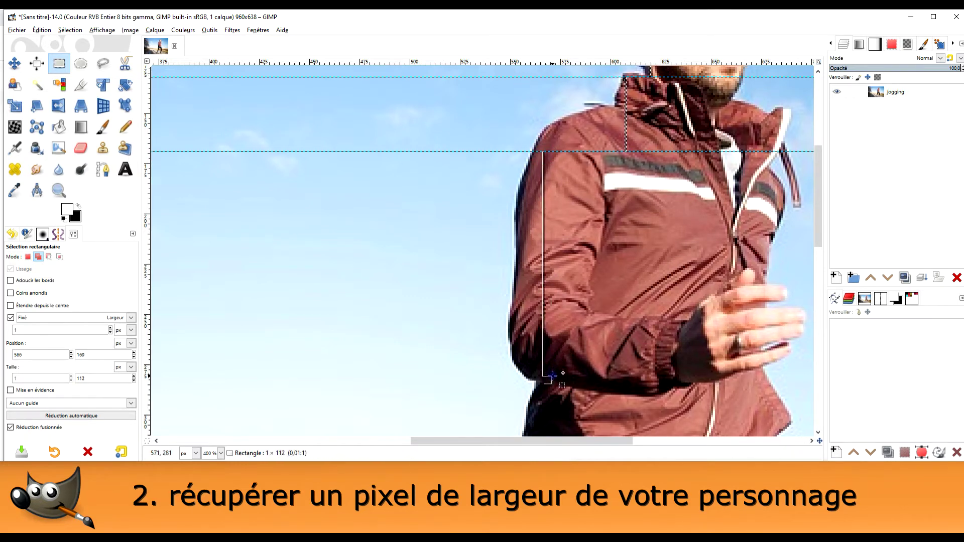
pyautogui.moveTo(552, 376)
pyautogui.mouseDown()
pyautogui.moveTo(453, 116)
pyautogui.moveTo(445, 184)
pyautogui.mouseUp()
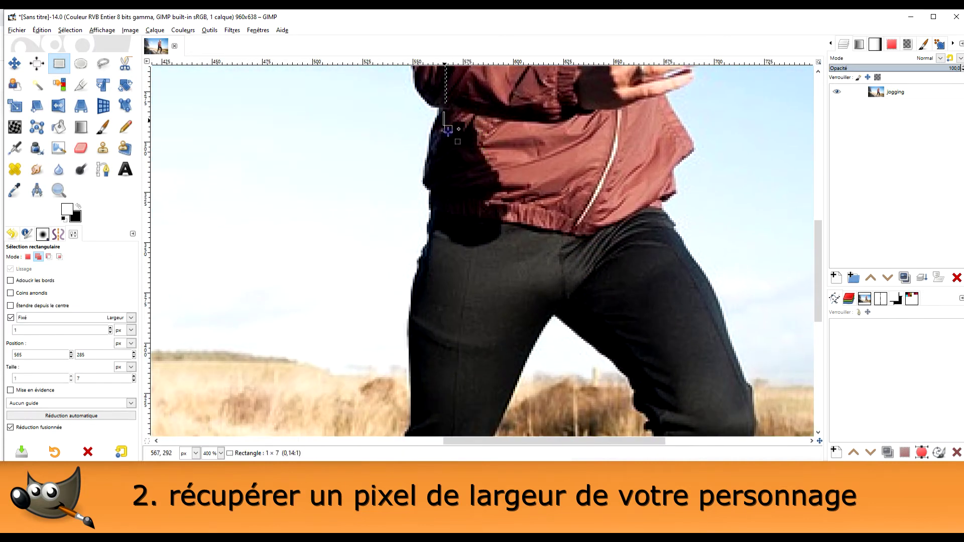
pyautogui.keyDown('ctrl'); pyautogui.scroll(3, 446, 95); pyautogui.keyUp('ctrl')
pyautogui.keyDown('ctrl'); pyautogui.scroll(1, 446, 95); pyautogui.keyUp('ctrl')
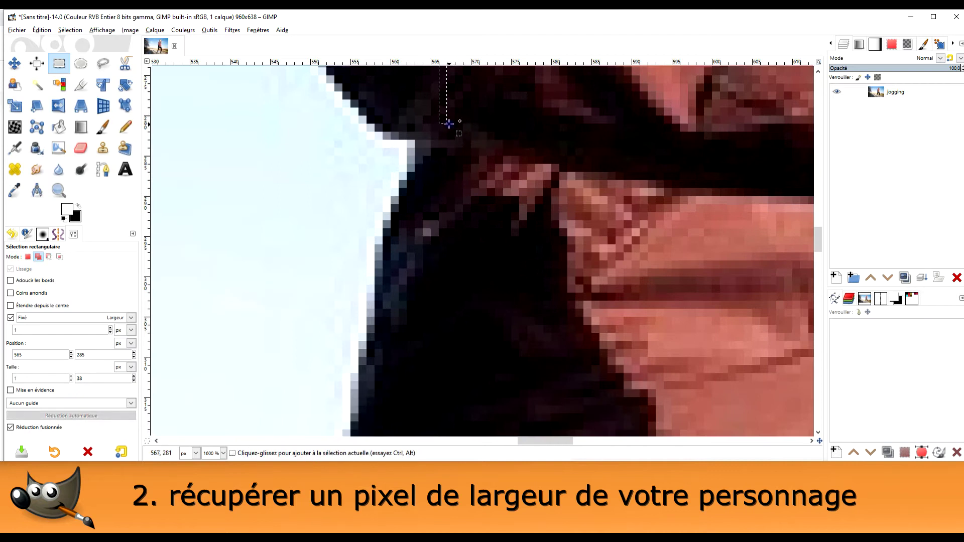
pyautogui.keyDown('ctrl'); pyautogui.scroll(3, 441, 107); pyautogui.keyUp('ctrl')
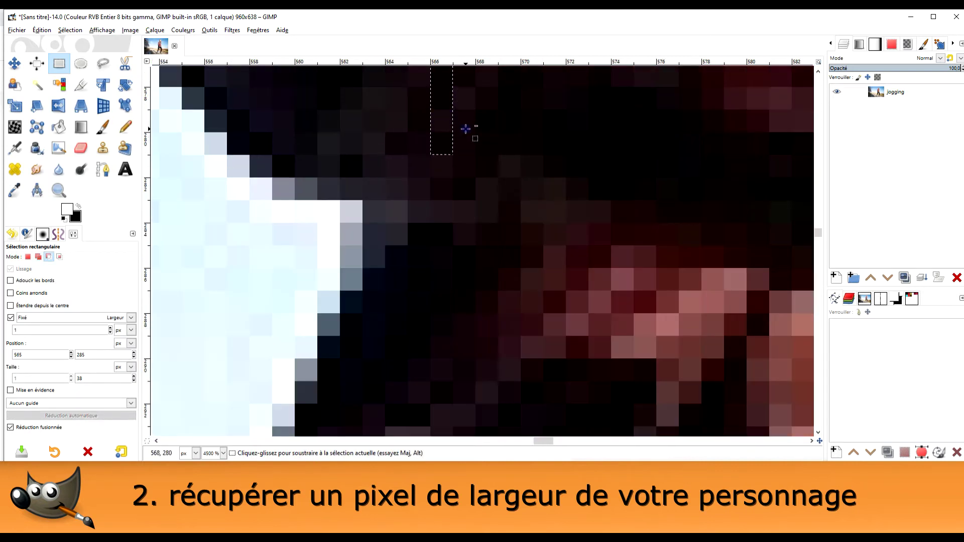
pyautogui.keyDown('ctrl'); pyautogui.scroll(-3, 479, 135); pyautogui.keyUp('ctrl')
pyautogui.keyDown('ctrl'); pyautogui.scroll(-2, 497, 126); pyautogui.keyUp('ctrl')
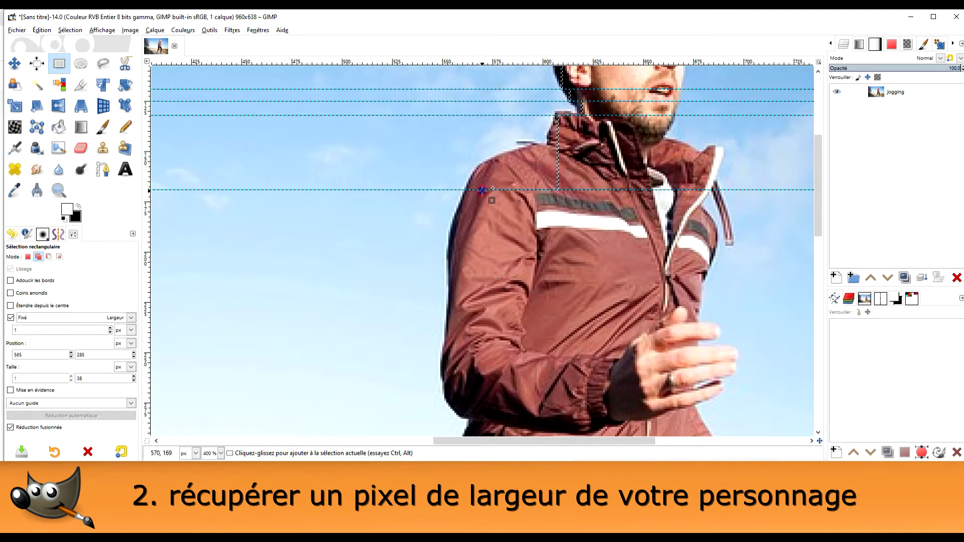
# - Extend the one-pixel column down the jacket's back past the waist into the legs
pyautogui.moveTo(482, 190); pyautogui.dragTo(482, 391)
pyautogui.keyDown('ctrl'); pyautogui.scroll(4, 483, 179); pyautogui.keyUp('ctrl')
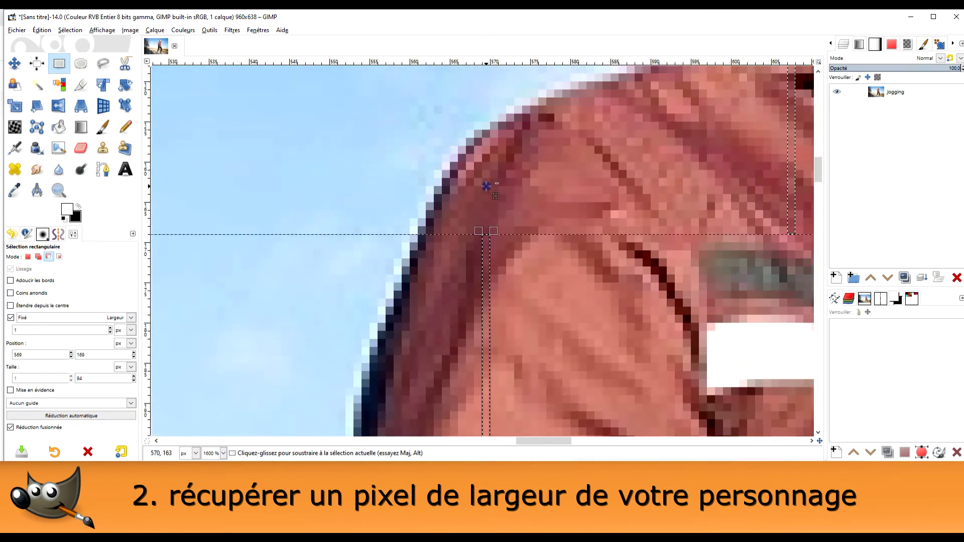
pyautogui.keyDown('ctrl'); pyautogui.scroll(-5, 486, 187); pyautogui.keyUp('ctrl')
pyautogui.scroll(-5, 477, 180)
pyautogui.keyDown('ctrl'); pyautogui.scroll(5, 467, 171); pyautogui.keyUp('ctrl')
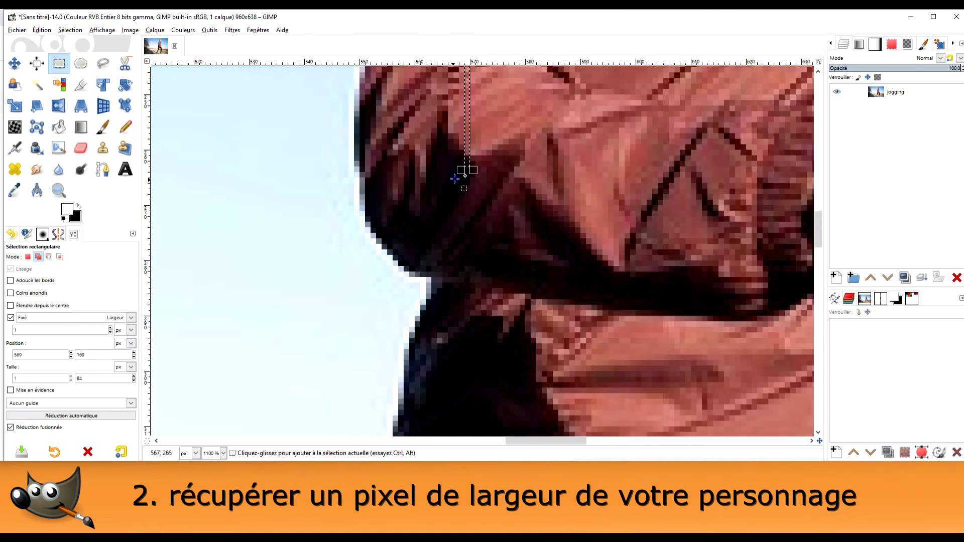
pyautogui.moveTo(467, 171); pyautogui.dragTo(473, 340)
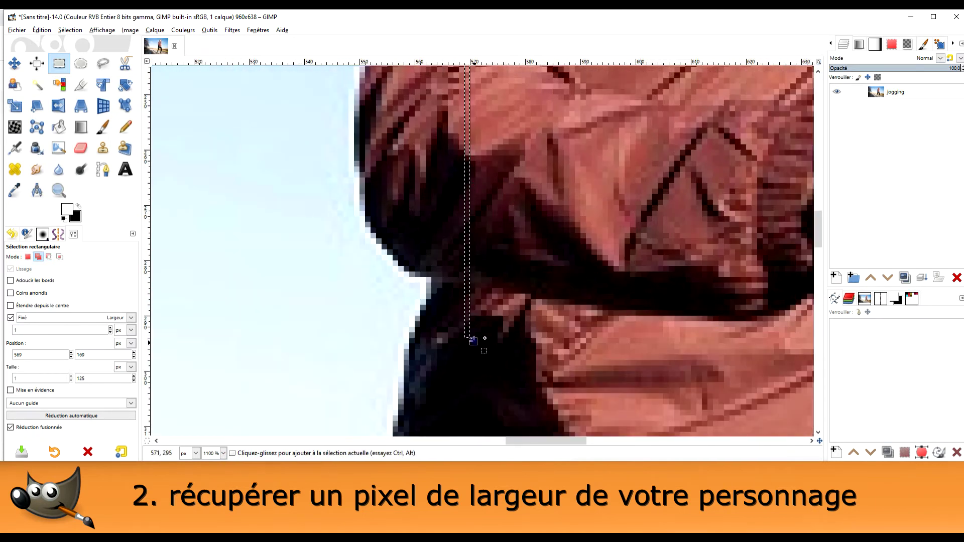
pyautogui.keyDown('ctrl'); pyautogui.scroll(-2, 502, 286); pyautogui.keyUp('ctrl')
pyautogui.keyDown('ctrl'); pyautogui.scroll(-2, 497, 108); pyautogui.keyUp('ctrl')
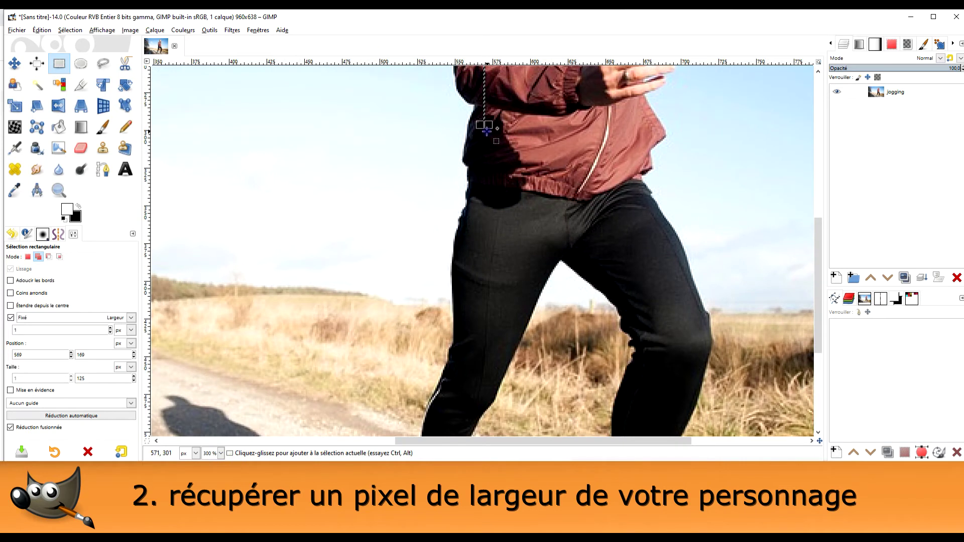
pyautogui.keyDown('ctrl'); pyautogui.scroll(5, 487, 129); pyautogui.keyUp('ctrl')
pyautogui.moveTo(523, 161); pyautogui.dragTo(524, 351)
pyautogui.keyDown('ctrl'); pyautogui.scroll(-4, 555, 266); pyautogui.keyUp('ctrl')
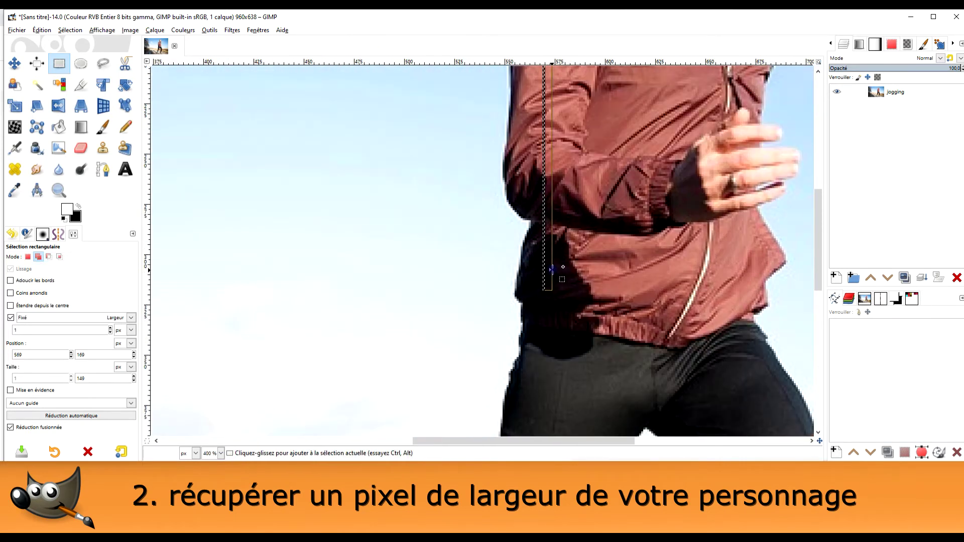
pyautogui.scroll(-5, 511, 78)
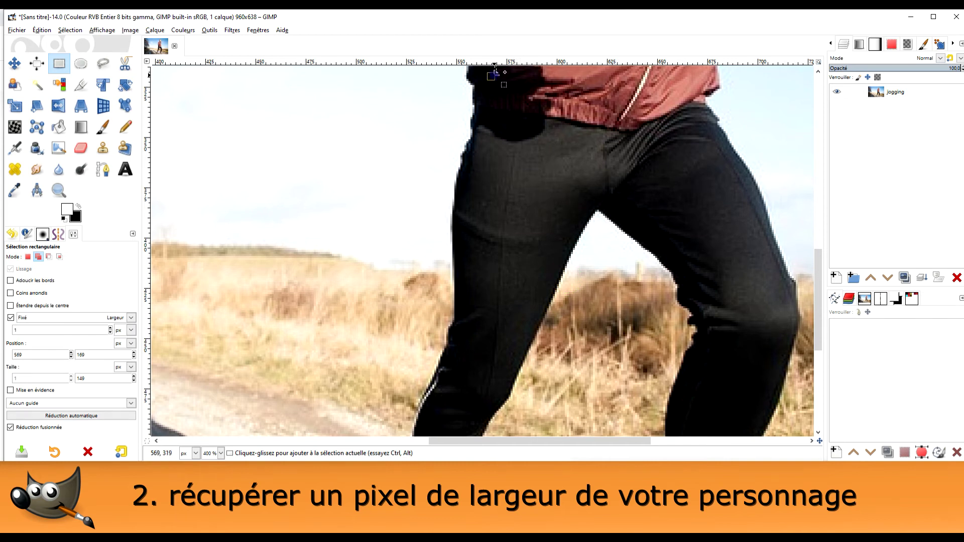
pyautogui.moveTo(495, 70); pyautogui.dragTo(495, 299)
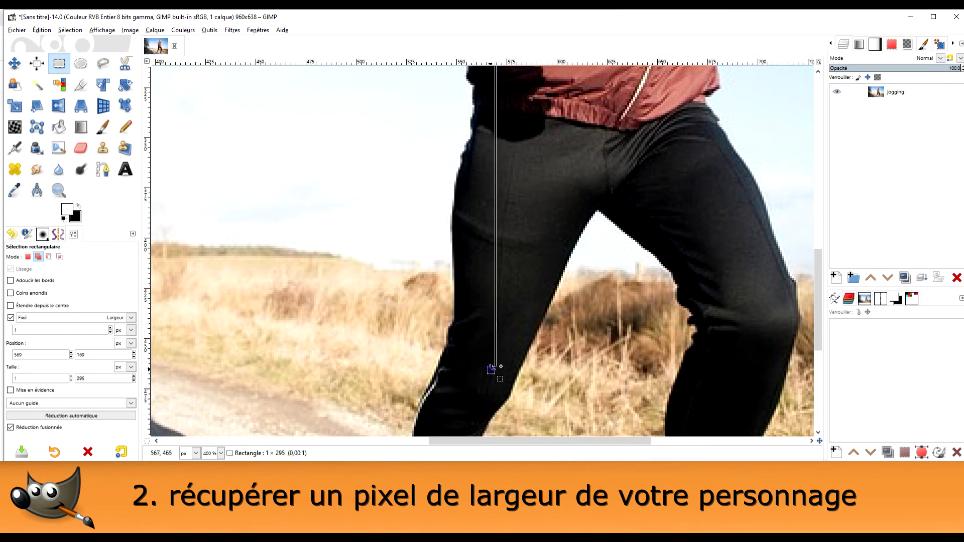
pyautogui.moveTo(489, 360); pyautogui.dragTo(490, 360)
pyautogui.scroll(-5, 525, 311)
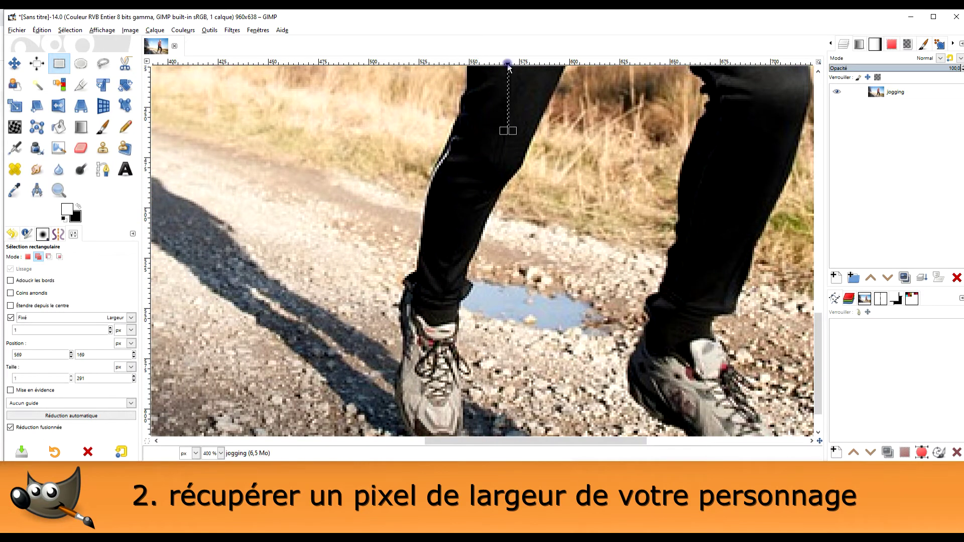
# - Mark the strip's end with a horizontal guide and add a new strip from it to the shoe top
pyautogui.moveTo(494, 65); pyautogui.dragTo(491, 127)
pyautogui.scroll(1, 426, 163)
pyautogui.scroll(1, 442, 161)
pyautogui.scroll(1, 537, 241)
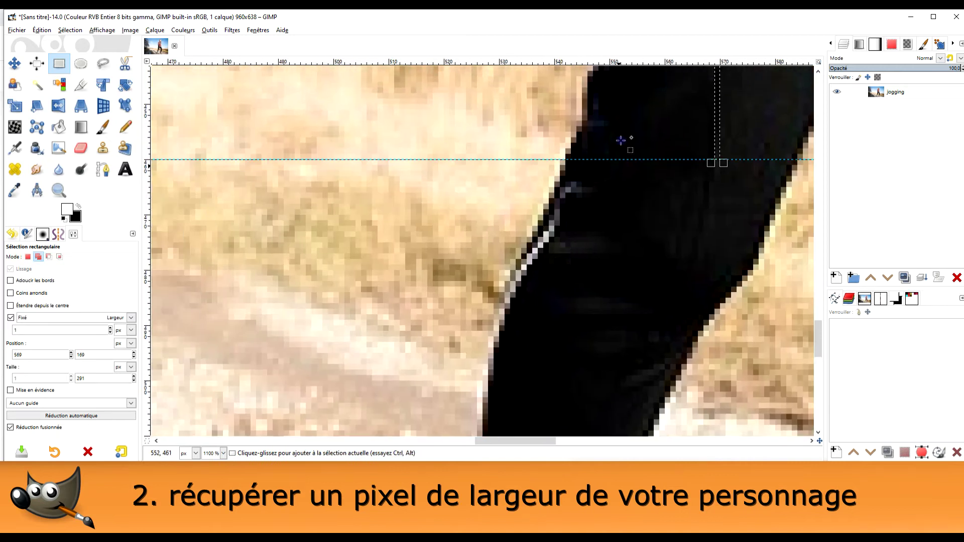
pyautogui.moveTo(570, 407); pyautogui.dragTo(563, 247)
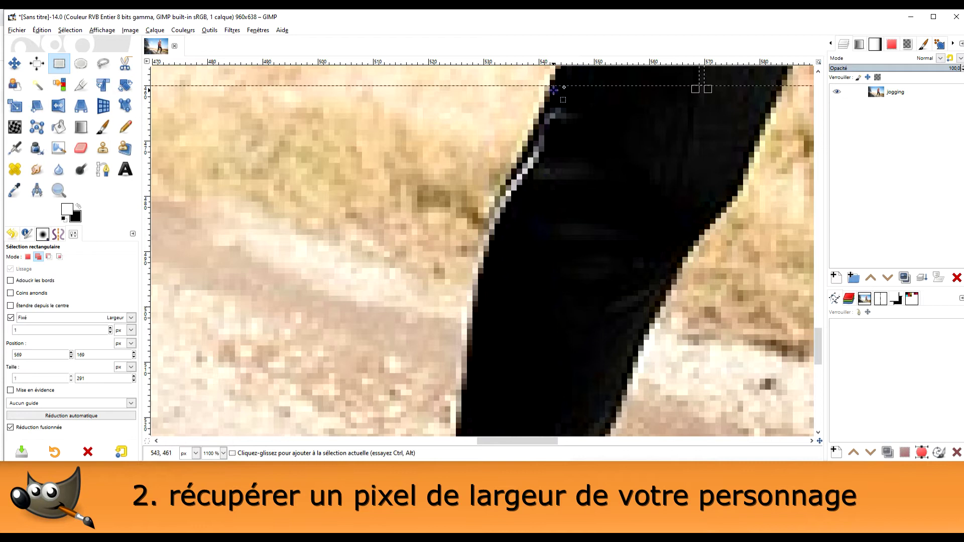
pyautogui.moveTo(551, 87); pyautogui.dragTo(578, 375)
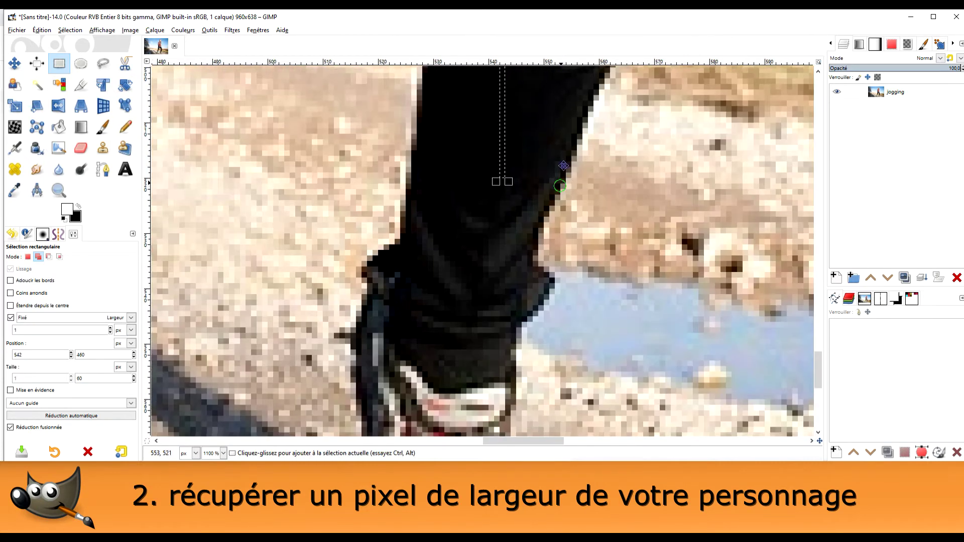
pyautogui.moveTo(576, 415)
pyautogui.mouseDown()
pyautogui.moveTo(531, 124)
pyautogui.moveTo(517, 146)
pyautogui.mouseUp()
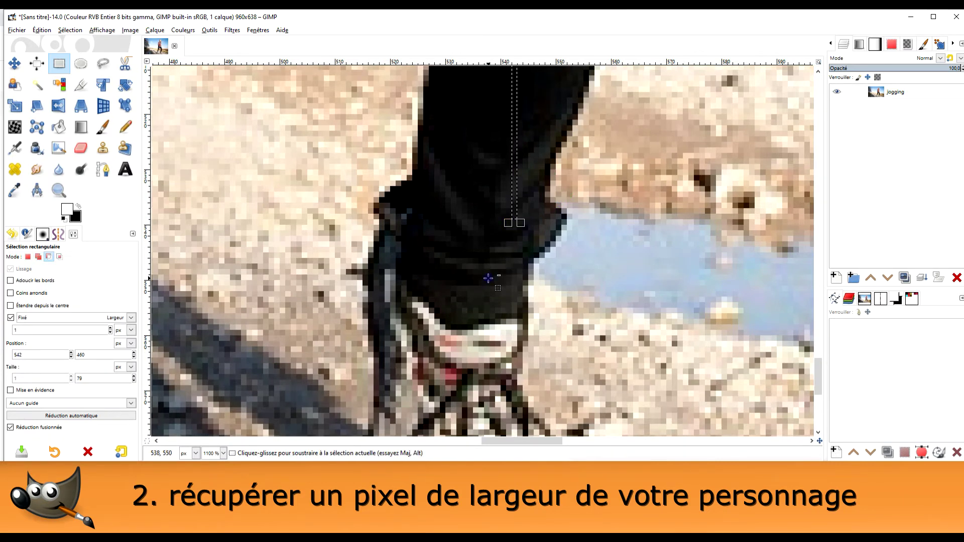
# - Place a horizontal guide at the top of the front shoe
pyautogui.scroll(-2, 508, 225)
pyautogui.scroll(-1, 486, 194)
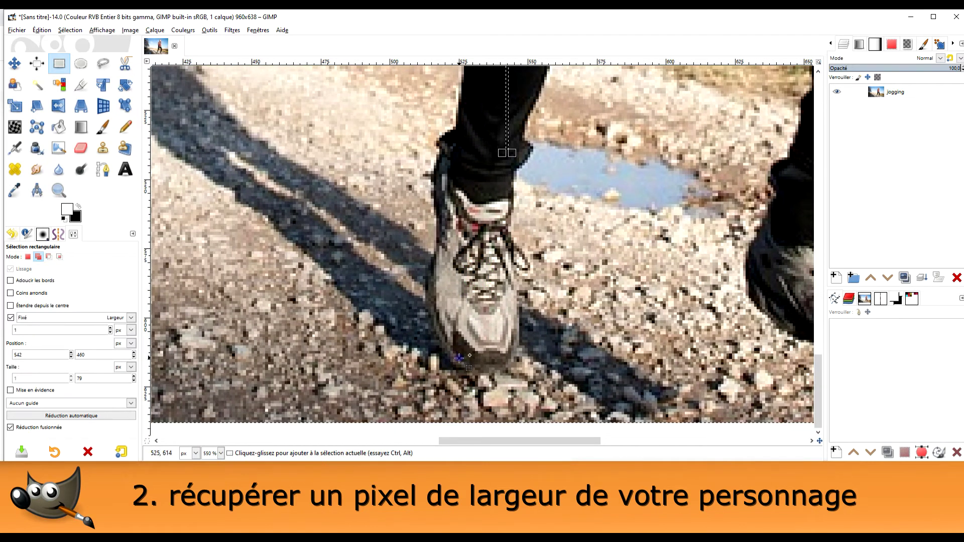
pyautogui.moveTo(421, 62); pyautogui.dragTo(428, 148)
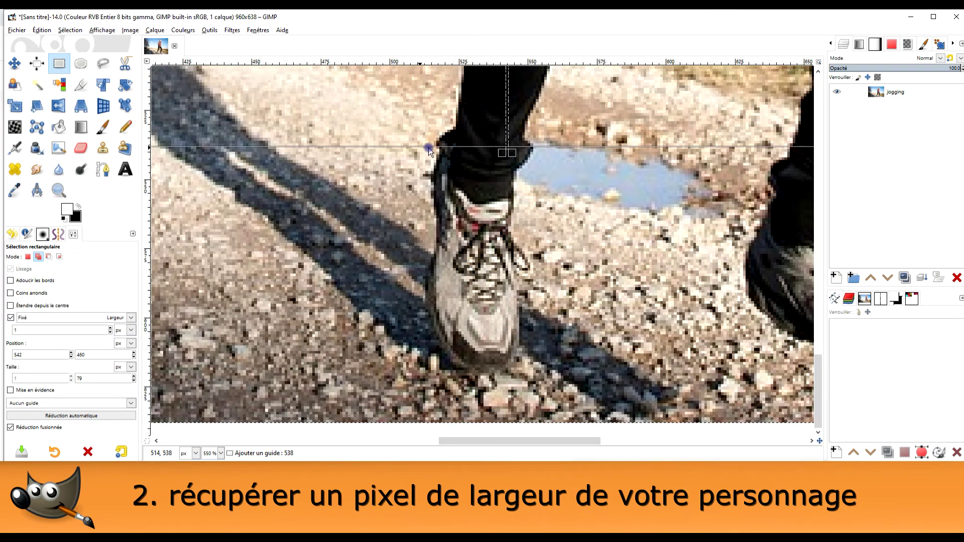
pyautogui.scroll(1, 502, 201)
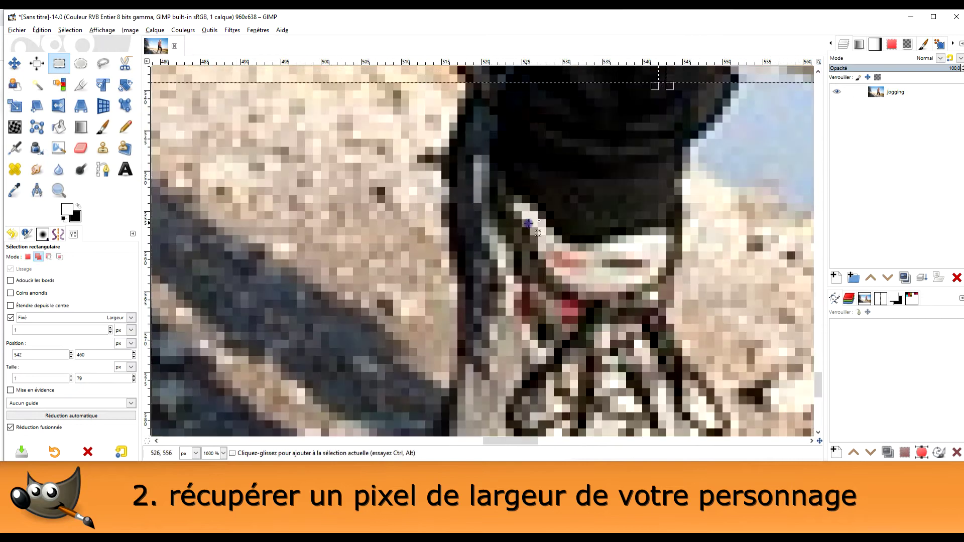
pyautogui.scroll(1, 600, 214)
pyautogui.scroll(-4, 600, 214)
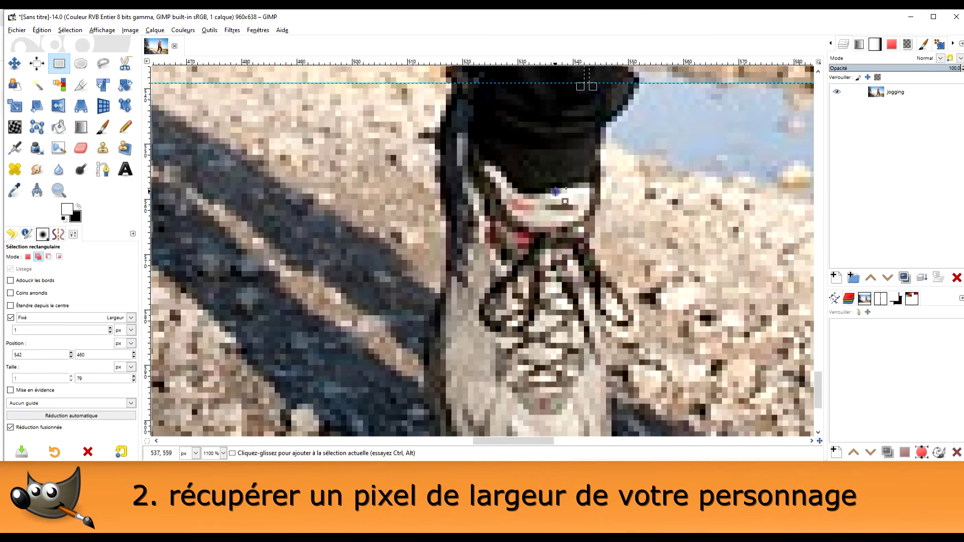
pyautogui.scroll(6, 550, 185)
pyautogui.scroll(-2, 549, 184)
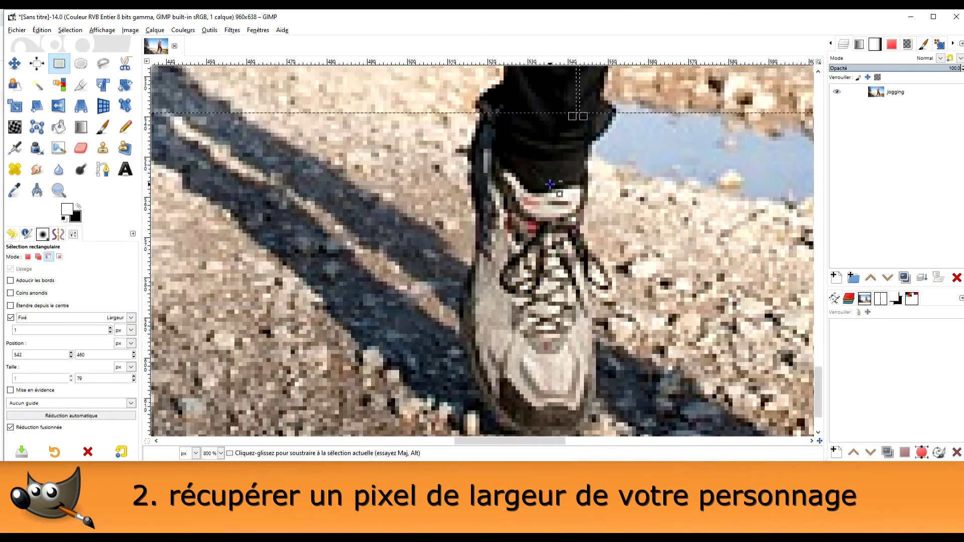
pyautogui.scroll(1, 550, 185)
pyautogui.scroll(-2, 550, 184)
pyautogui.scroll(-3, 549, 184)
pyautogui.scroll(3, 550, 186)
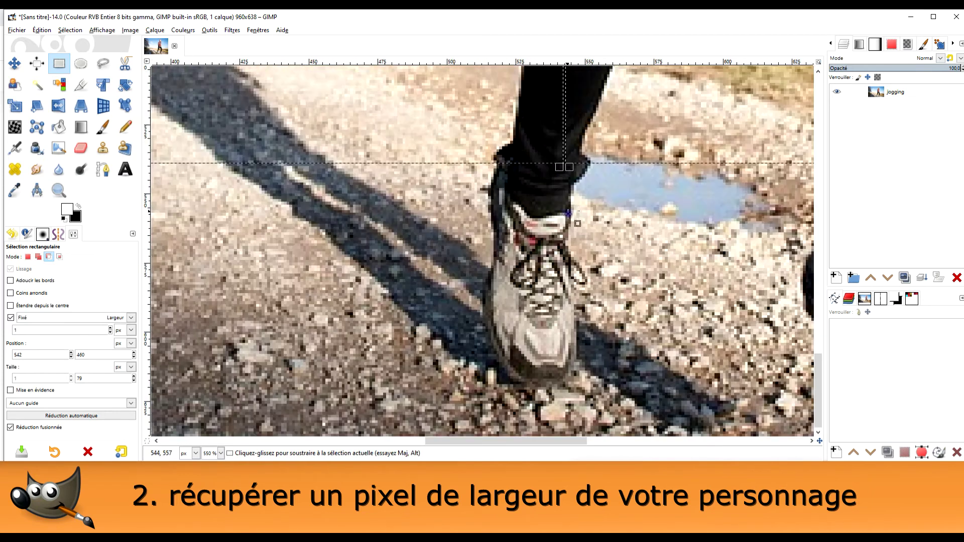
pyautogui.scroll(3, 557, 215)
pyautogui.scroll(-2, 544, 214)
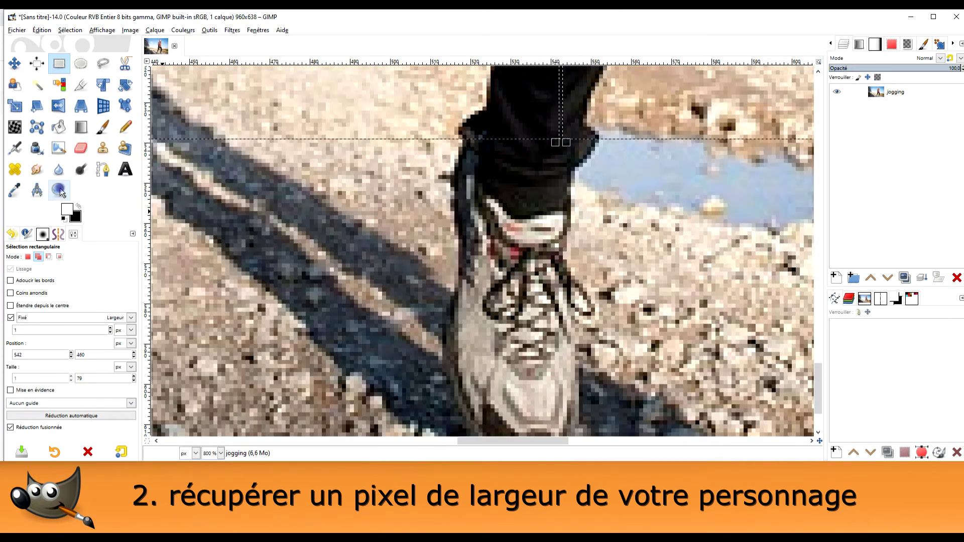
pyautogui.scroll(-2, 487, 222)
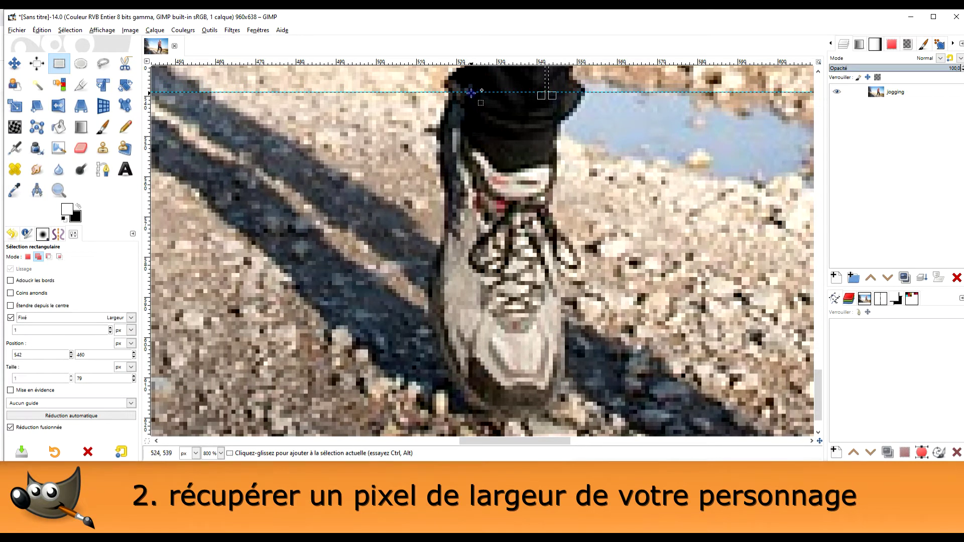
# - Add a one-pixel strip from the shoe-top guide down to the sole, stretched one pixel lower
pyautogui.moveTo(471, 93); pyautogui.dragTo(514, 338)
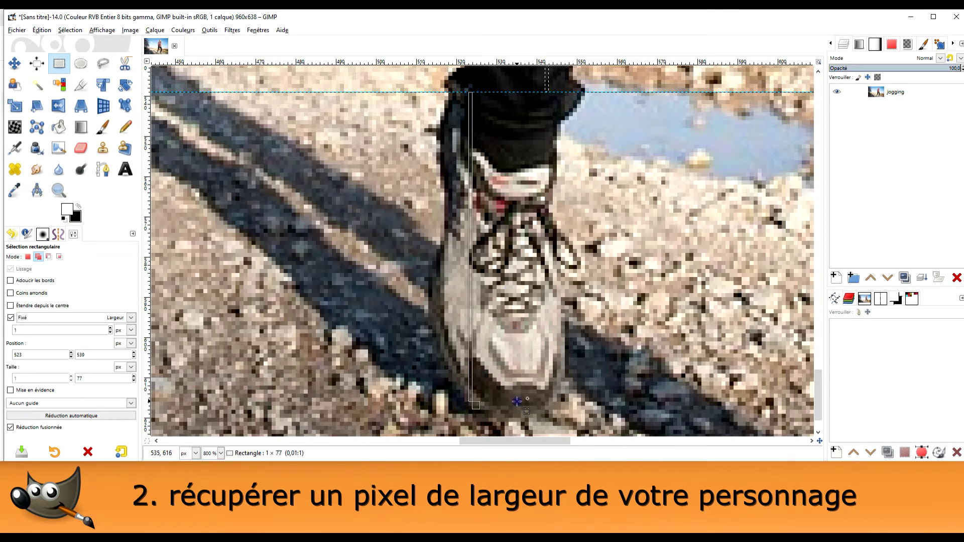
pyautogui.moveTo(517, 406); pyautogui.dragTo(517, 401)
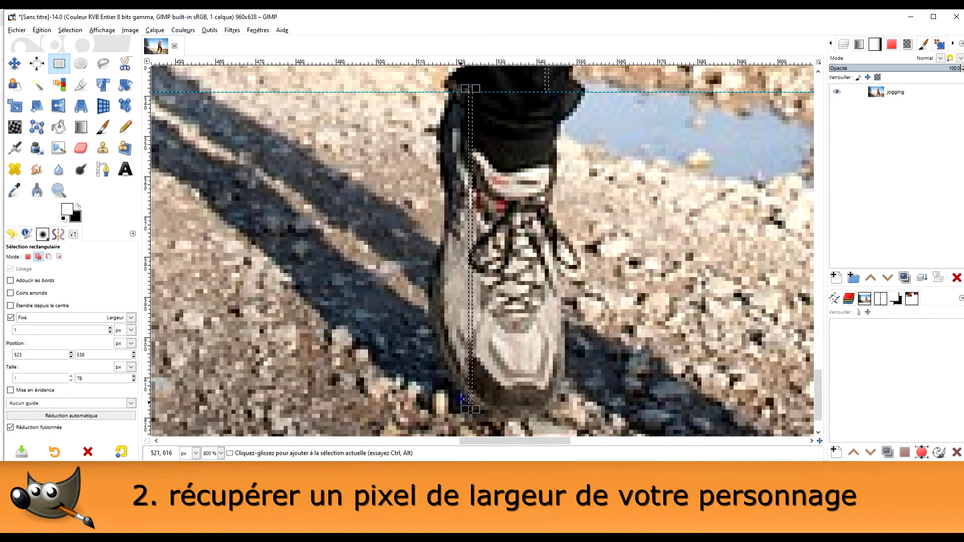
pyautogui.scroll(2, 477, 429)
pyautogui.moveTo(475, 409); pyautogui.dragTo(476, 416)
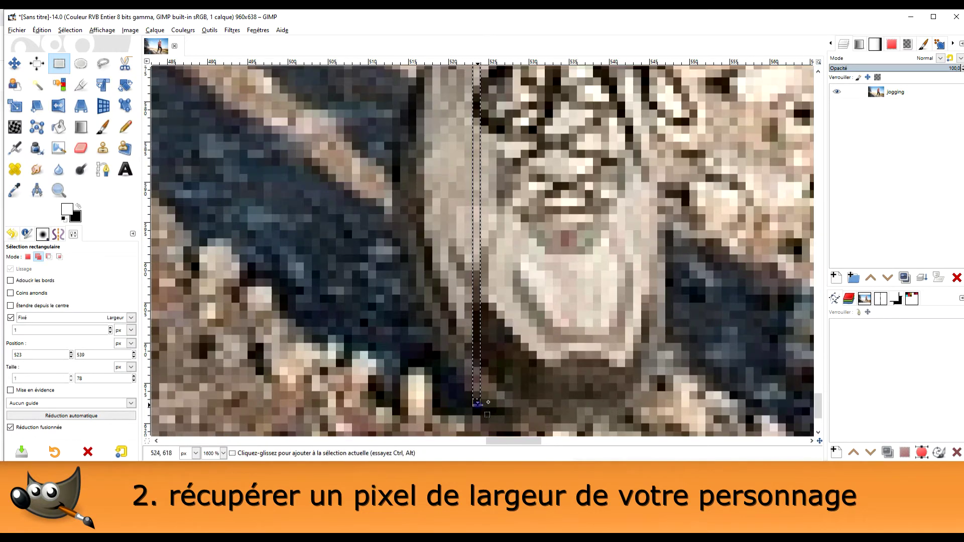
pyautogui.scroll(3, 499, 280)
# - Check the 1-px strip selection from the runner's hair to his shoe, then copy it
pyautogui.scroll(2, 527, 239)
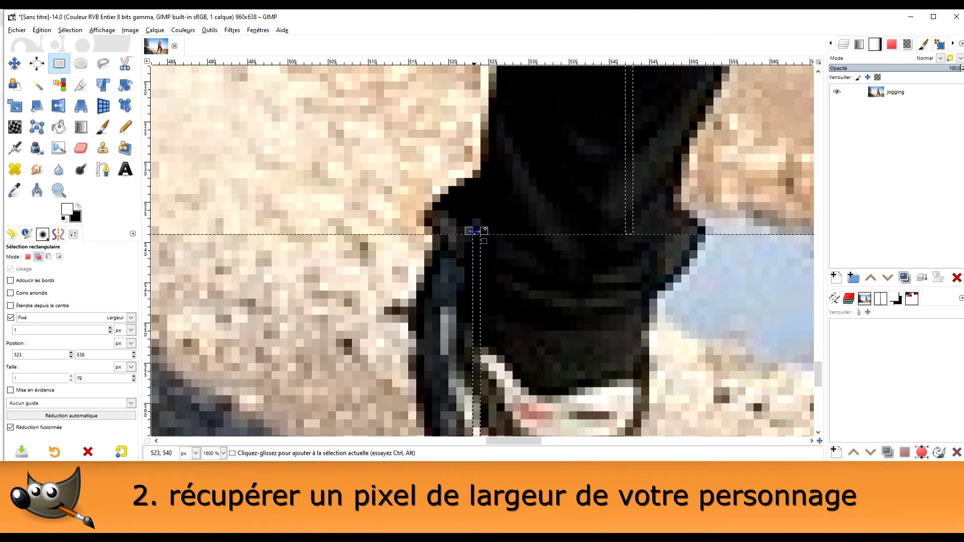
pyautogui.scroll(3, 558, 238)
pyautogui.scroll(3, 669, 223)
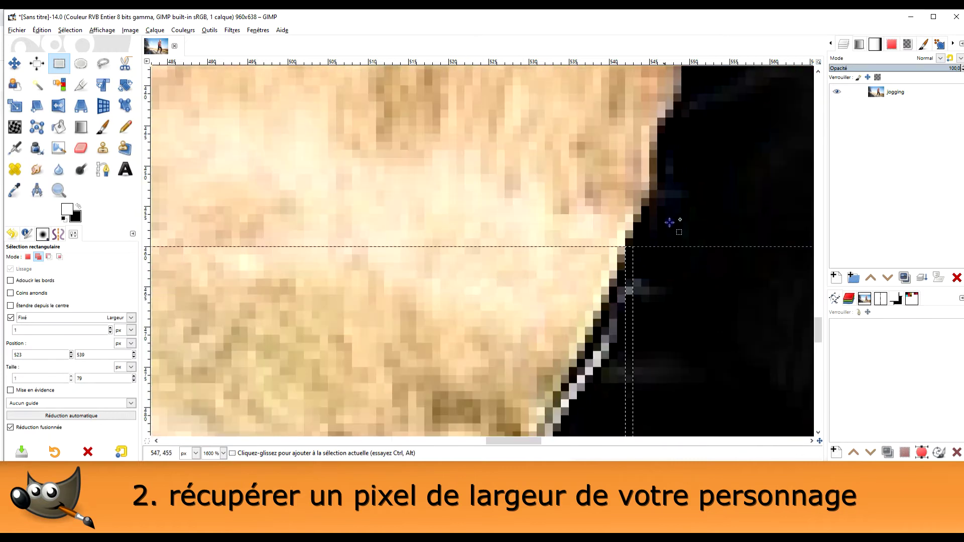
pyautogui.scroll(3, 679, 213)
pyautogui.hscroll(5, 725, 222)
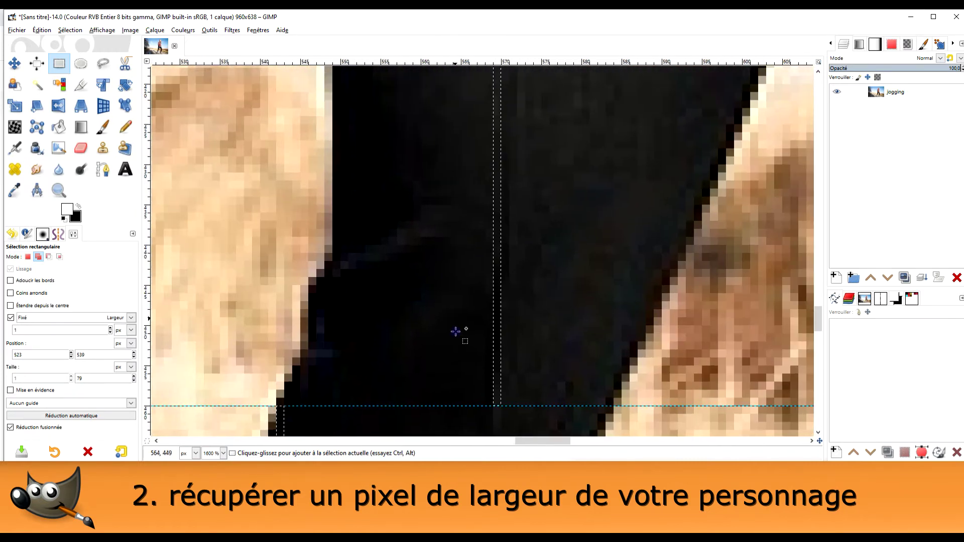
pyautogui.scroll(3, 505, 247)
pyautogui.scroll(2, 538, 189)
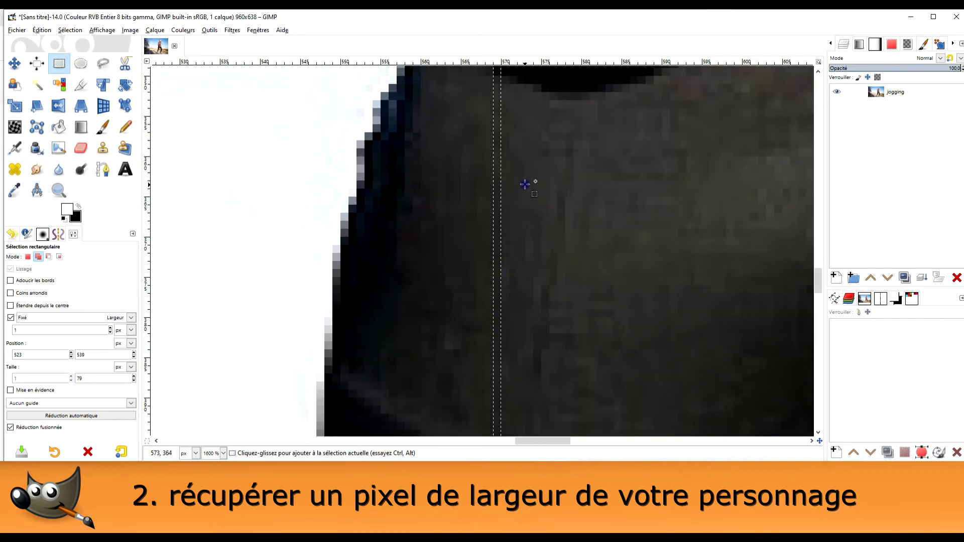
pyautogui.scroll(3, 523, 180)
pyautogui.scroll(2, 527, 183)
pyautogui.scroll(2, 527, 183)
pyautogui.scroll(3, 529, 186)
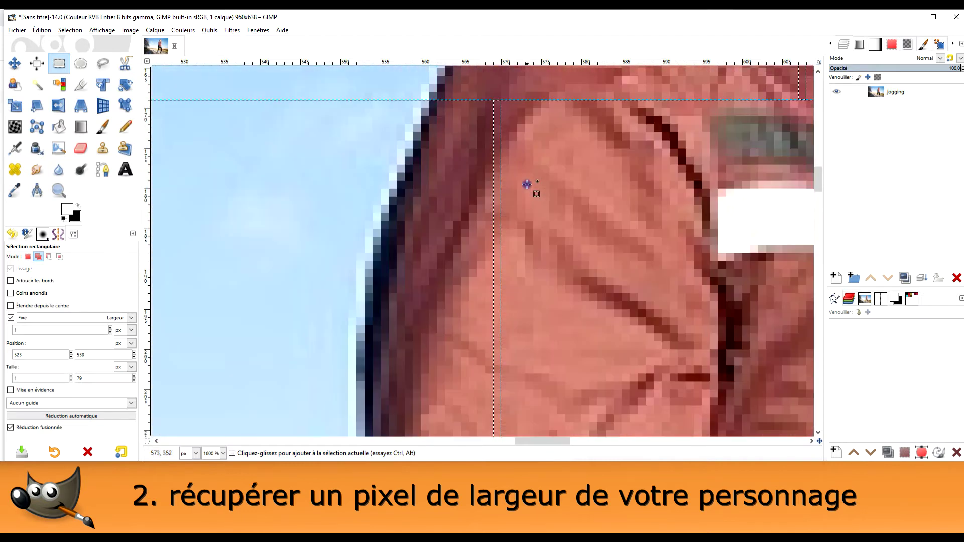
pyautogui.scroll(2, 527, 254)
pyautogui.hscroll(4, 552, 256)
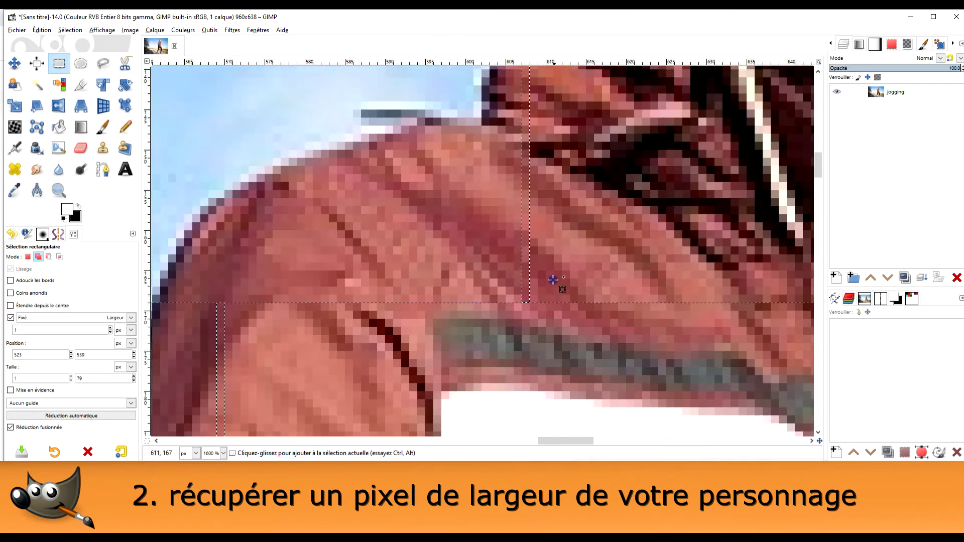
pyautogui.scroll(3, 556, 273)
pyautogui.scroll(-1, 562, 311)
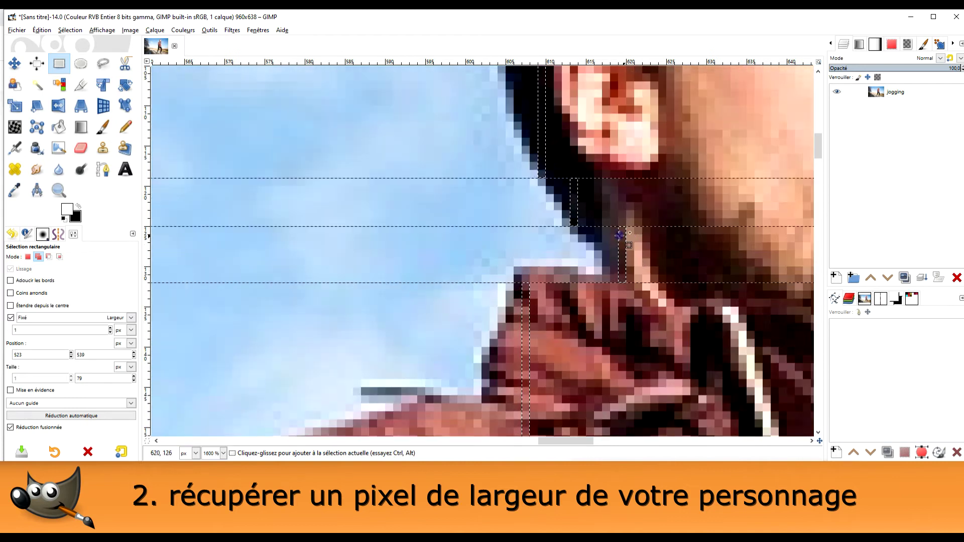
pyautogui.scroll(1, 582, 195)
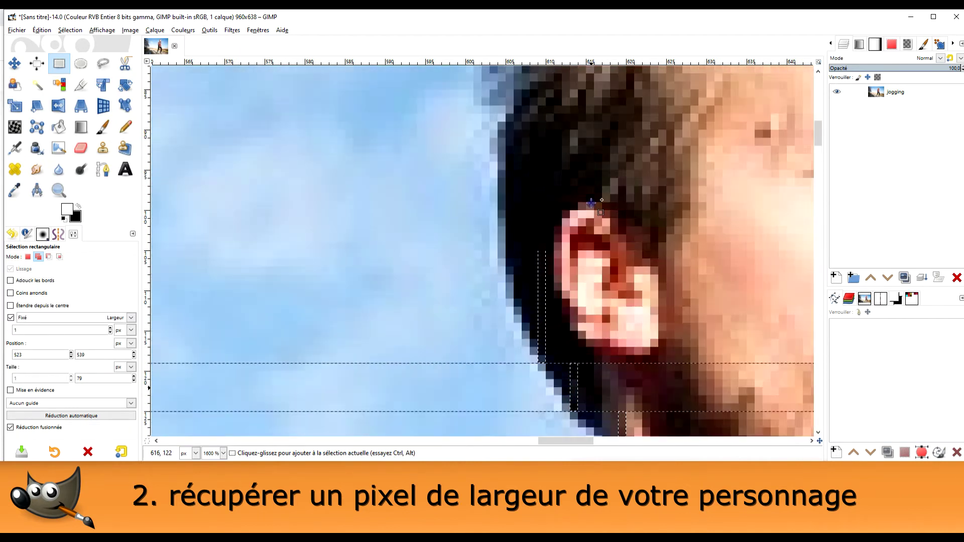
pyautogui.scroll(1, 566, 254)
pyautogui.scroll(-1, 598, 286)
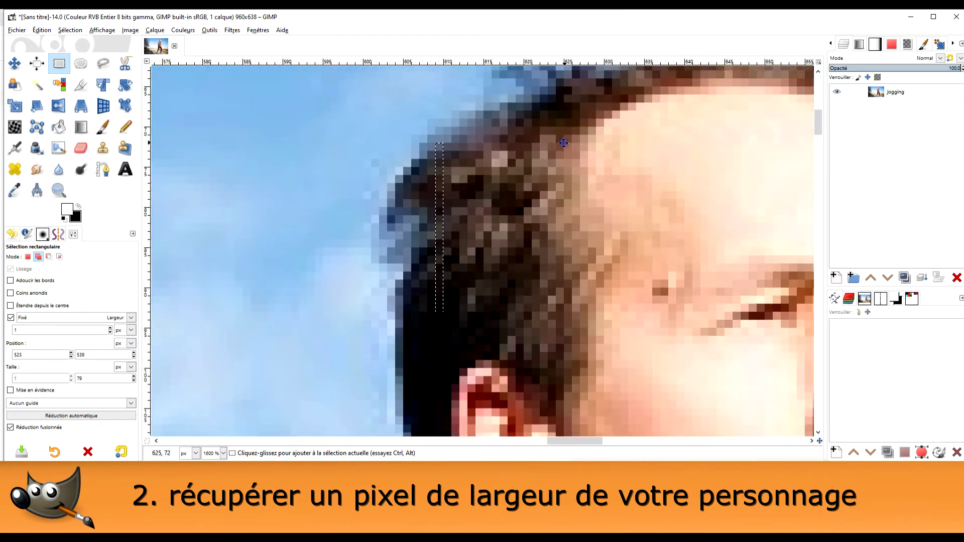
pyautogui.scroll(-1, 608, 179)
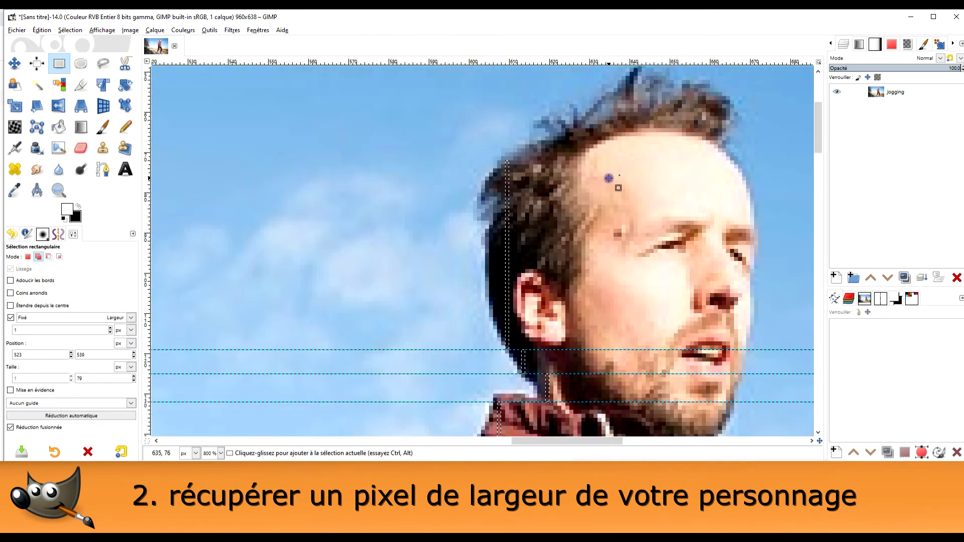
pyautogui.scroll(-3, 608, 178)
pyautogui.scroll(-2, 802, 140)
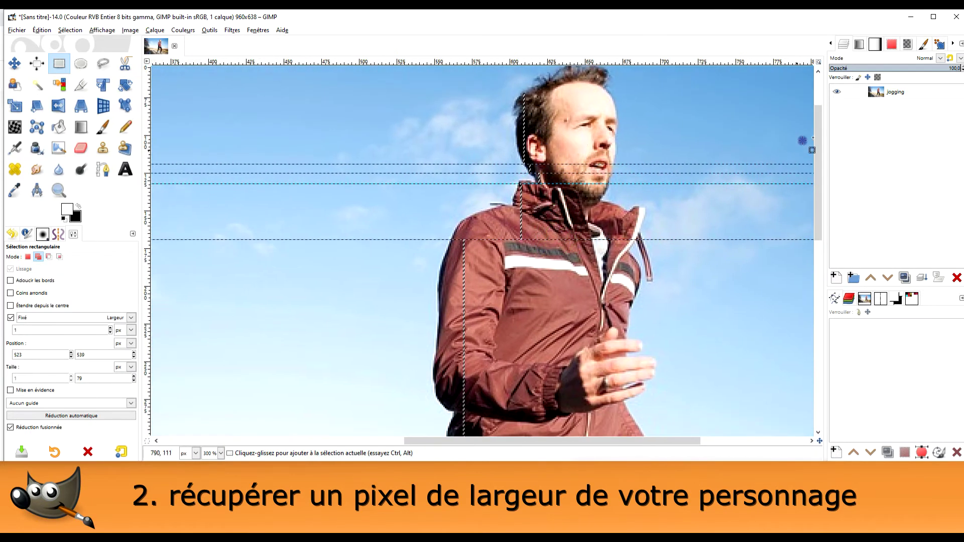
pyautogui.scroll(-1, 654, 245)
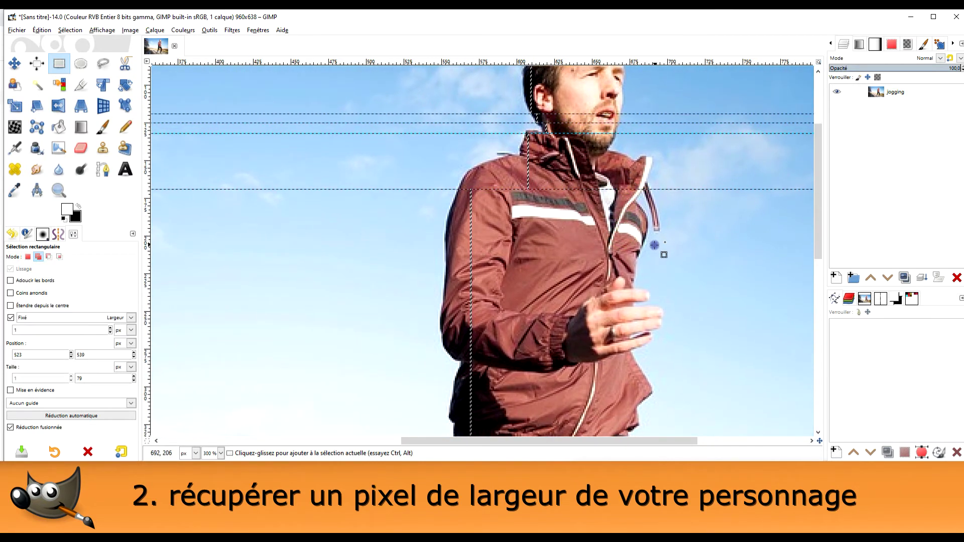
pyautogui.keyDown('ctrl'); pyautogui.scroll(-3, 654, 245); pyautogui.keyUp('ctrl')
pyautogui.scroll(-2, 616, 252)
pyautogui.scroll(-1, 592, 231)
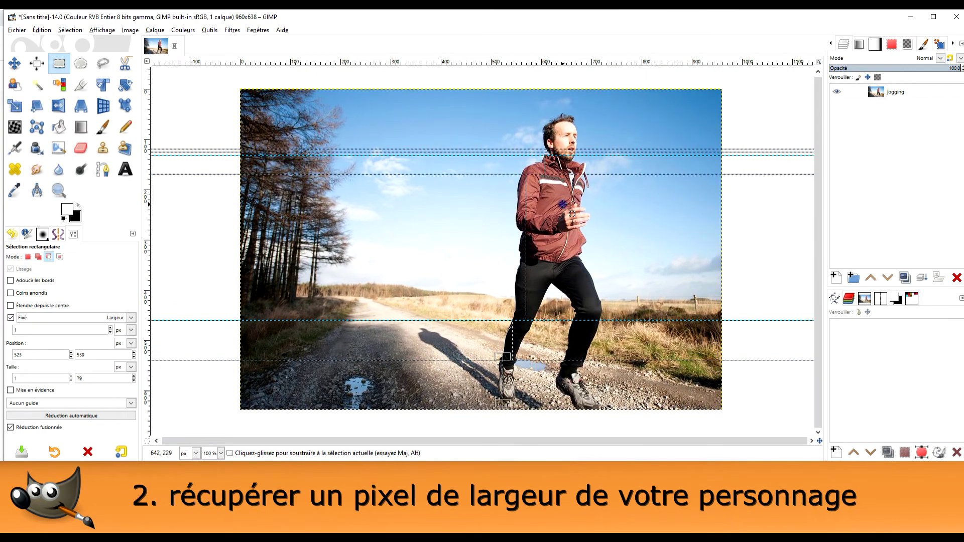
pyautogui.keyDown('ctrl'); pyautogui.scroll(1, 562, 205); pyautogui.keyUp('ctrl')
pyautogui.scroll(-1, 562, 204)
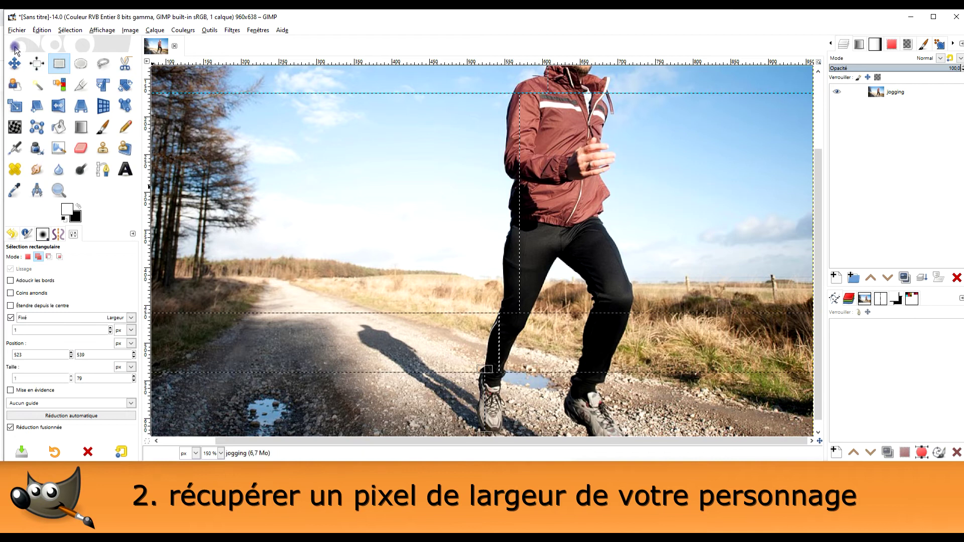
pyautogui.click(50, 31)
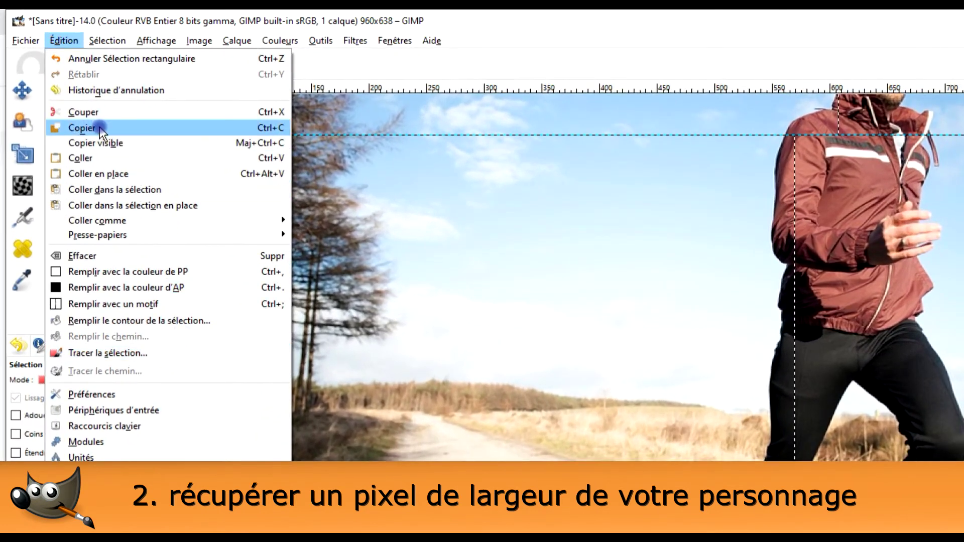
pyautogui.click(88, 131)
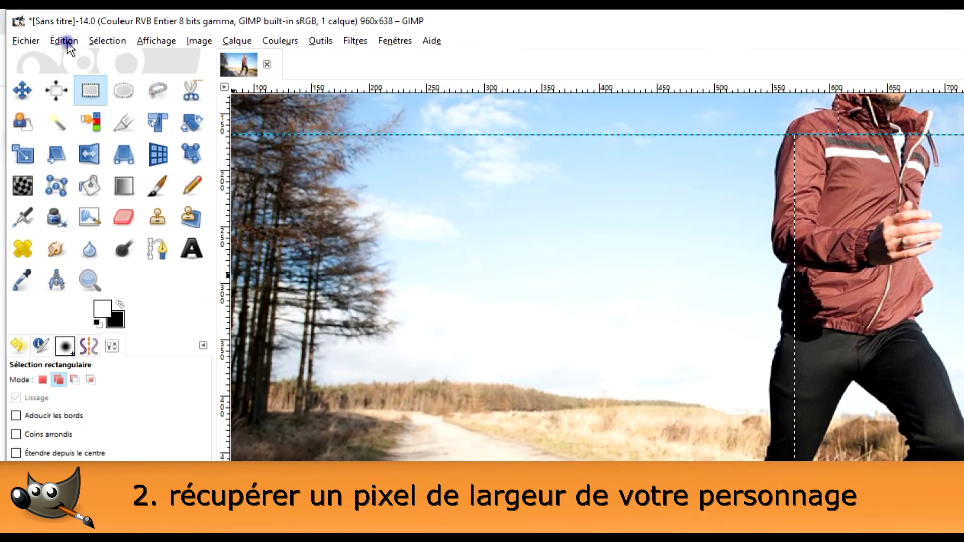
# - Paste the copied strip, turn it into a new layer, and name it 'pixel'
pyautogui.click(67, 44)
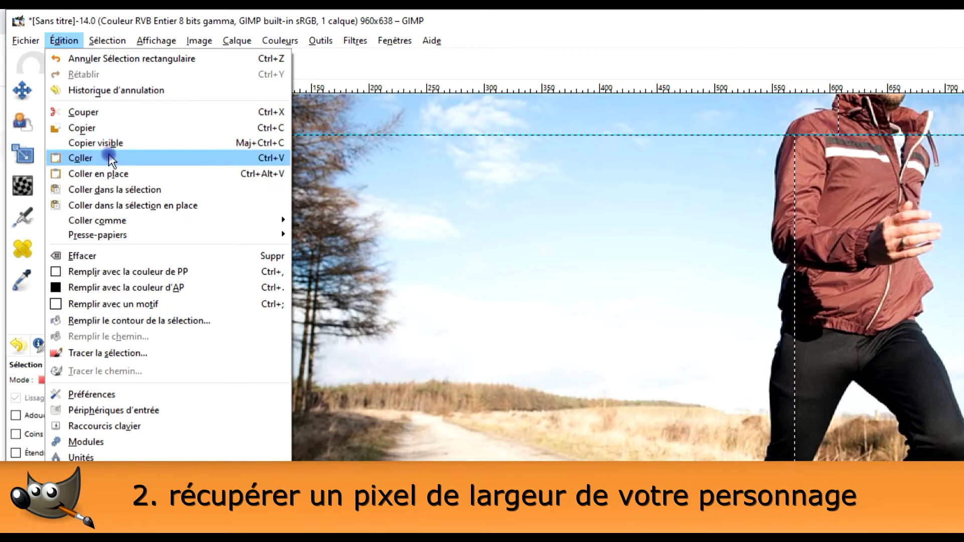
pyautogui.click(110, 157)
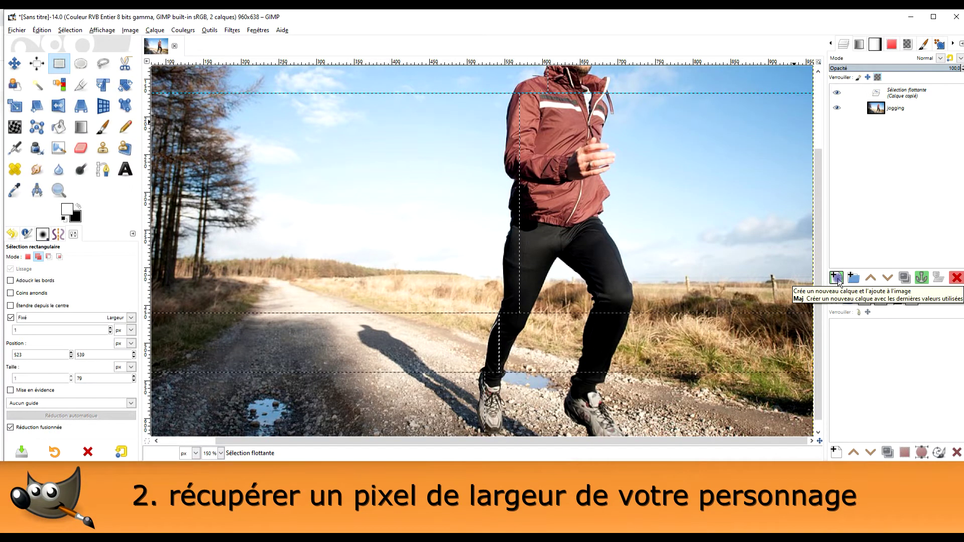
pyautogui.click(836, 279)
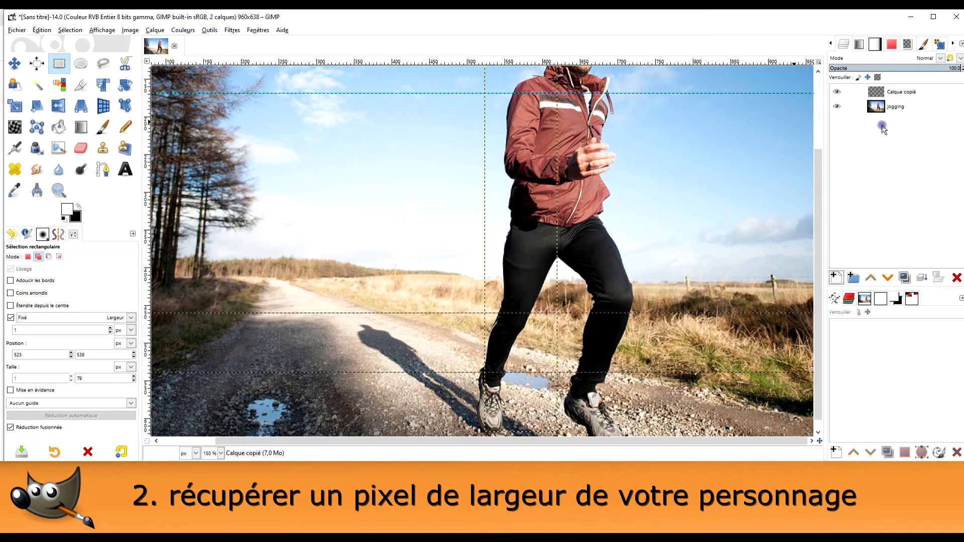
pyautogui.doubleClick(893, 93)
pyautogui.write('pixel')
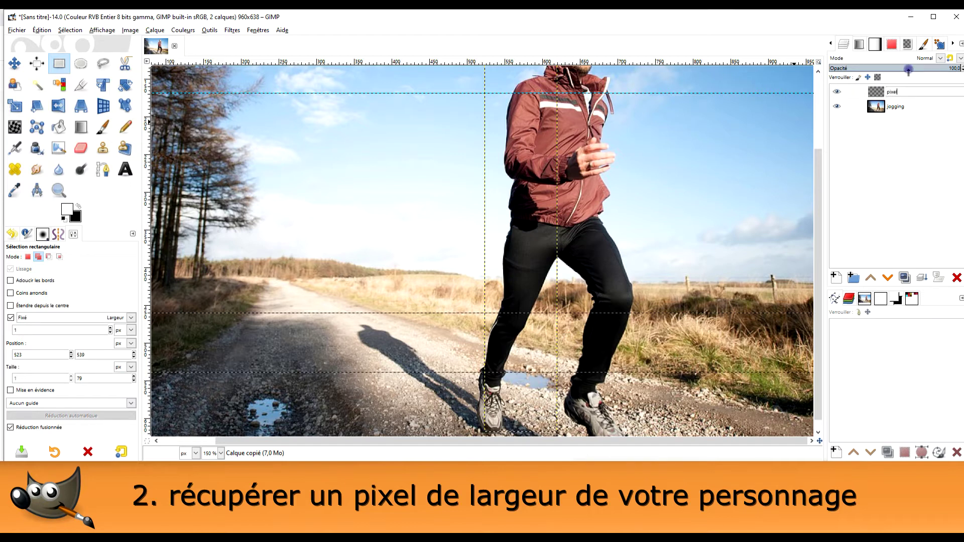
pyautogui.press('Return')
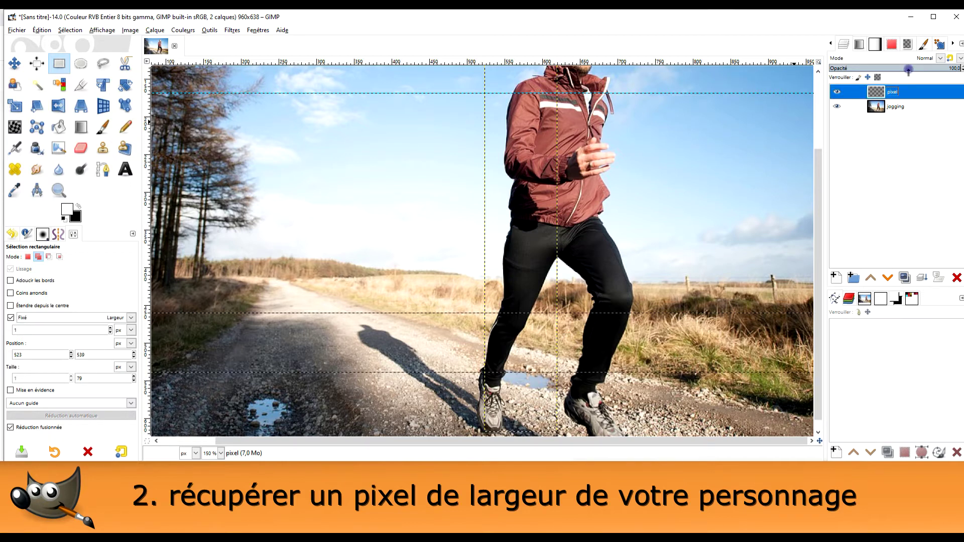
# - Unfix the rectangle selection width and remove all guides from the image
pyautogui.click(61, 68)
pyautogui.click(35, 319)
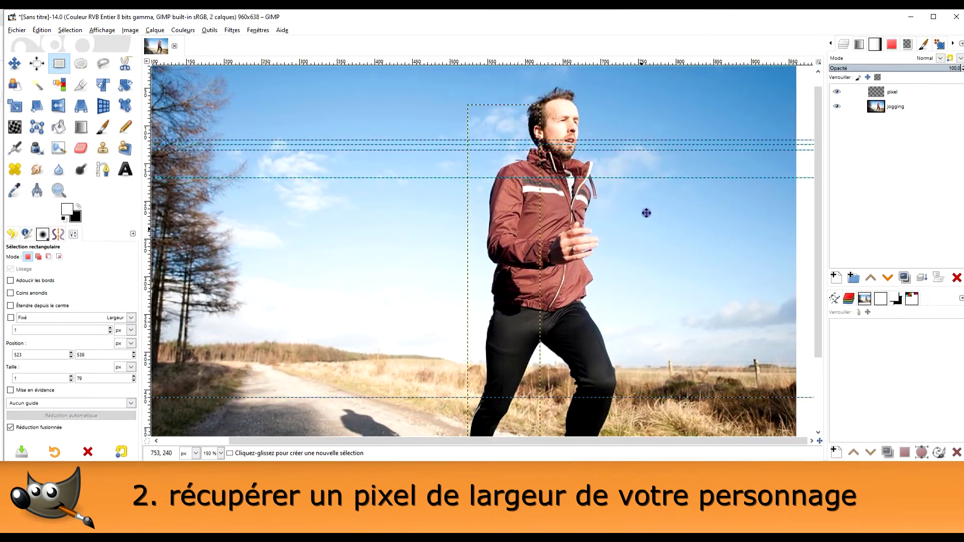
pyautogui.scroll(-1, 653, 181)
pyautogui.scroll(-1, 653, 181)
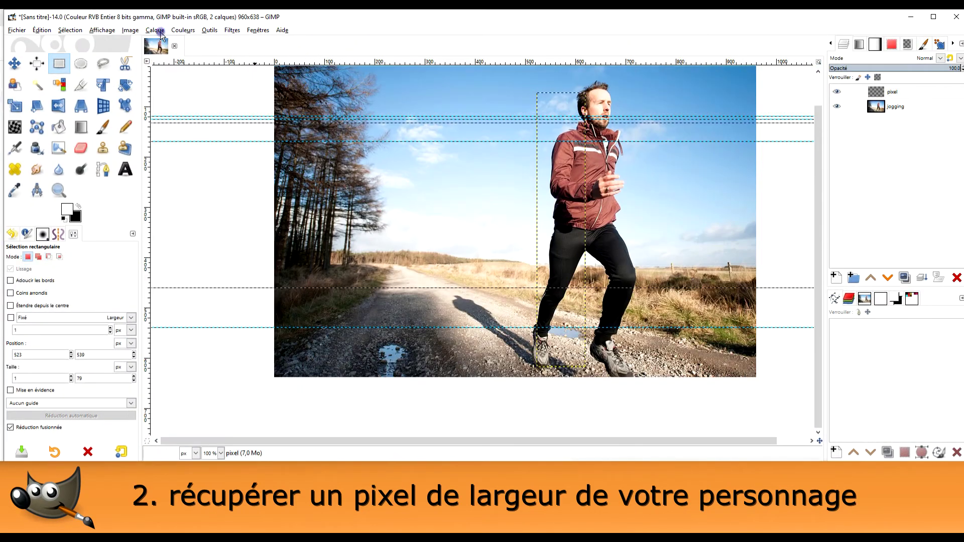
pyautogui.click(130, 30)
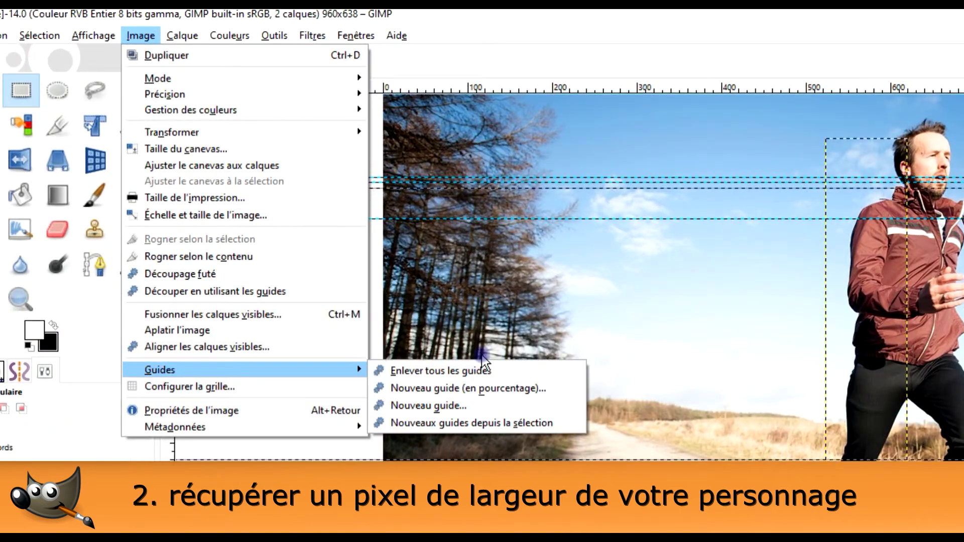
pyautogui.click(483, 369)
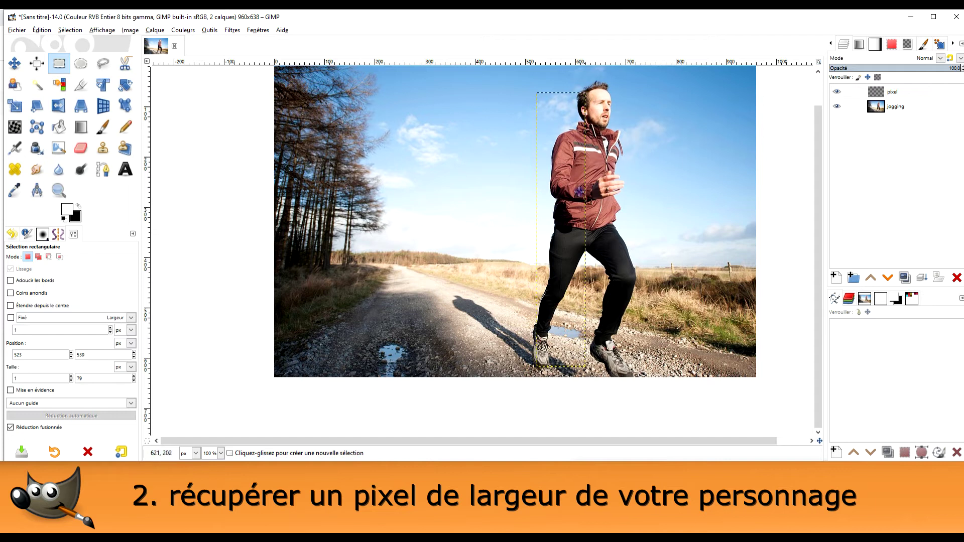
# - Rename the strip layer to 'pixels'
pyautogui.doubleClick(908, 92)
pyautogui.write('pixels')
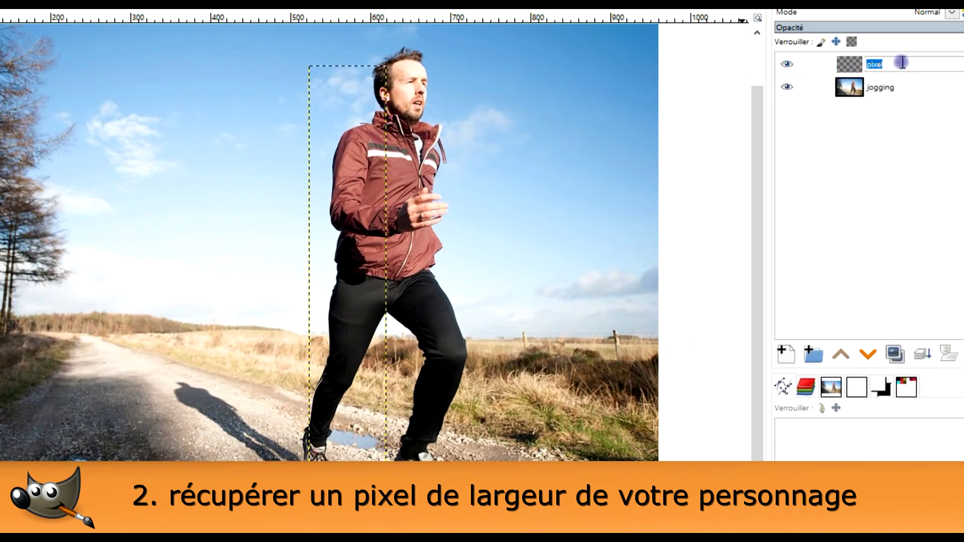
pyautogui.click(919, 61)
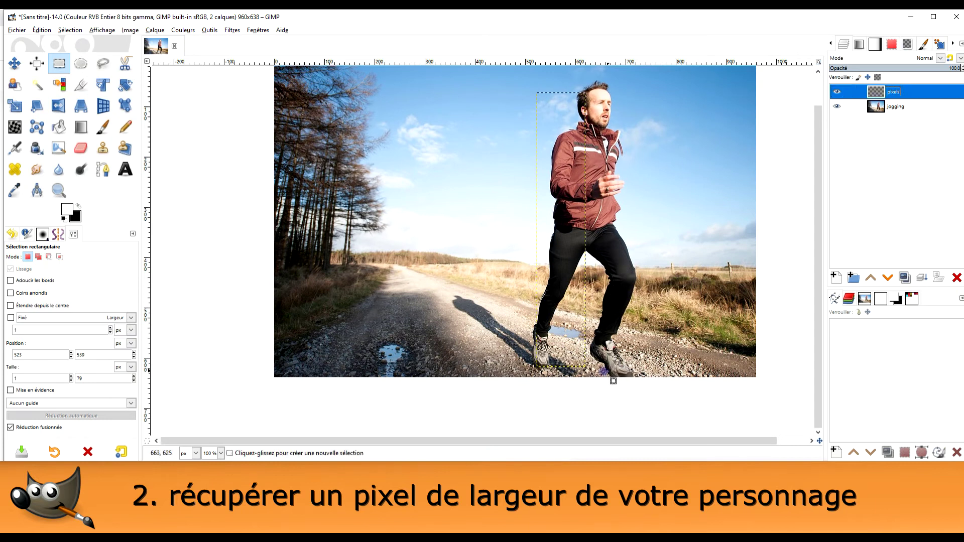
pyautogui.scroll(1, 557, 262)
# - Add a white-filled layer named 'fond' above the jogging photo, beneath the pixels strip
pyautogui.click(911, 107)
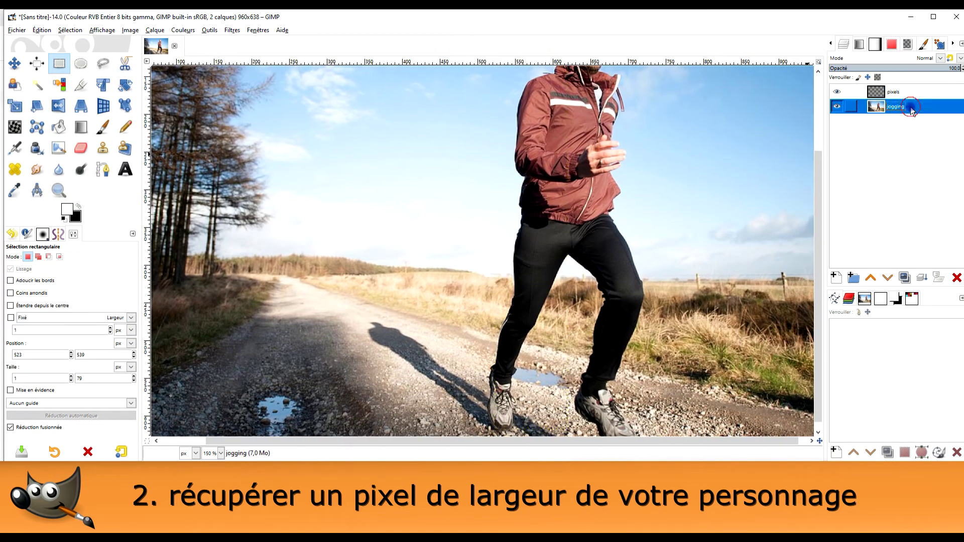
pyautogui.click(836, 277)
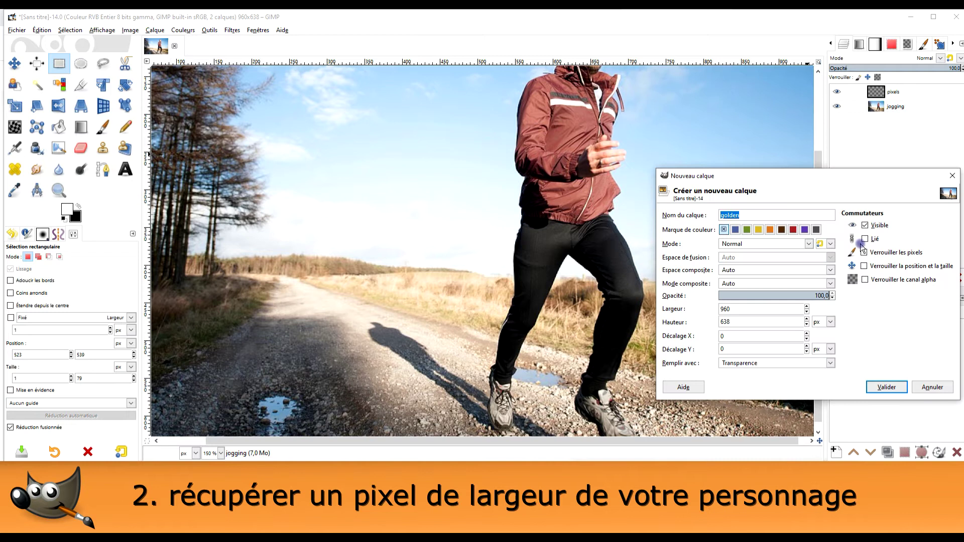
pyautogui.click(736, 364)
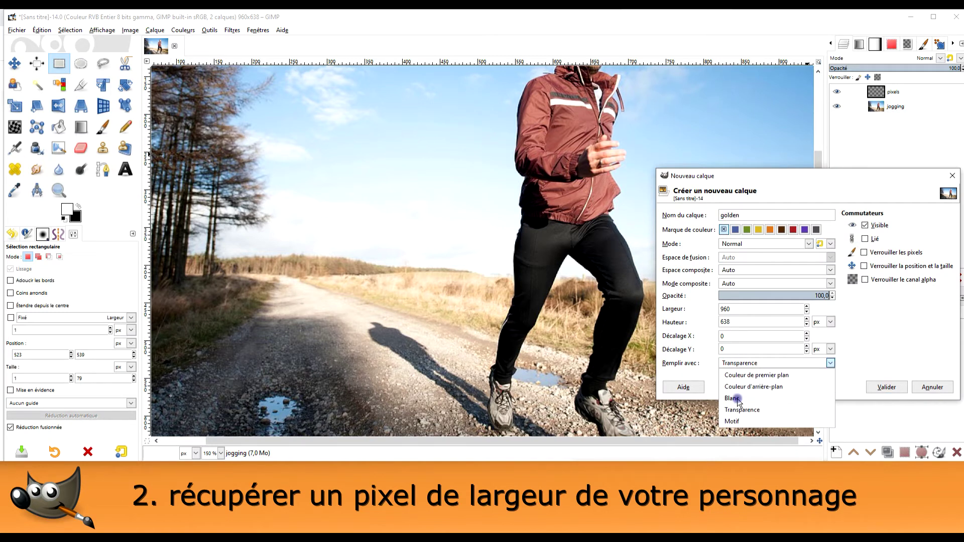
pyautogui.click(734, 398)
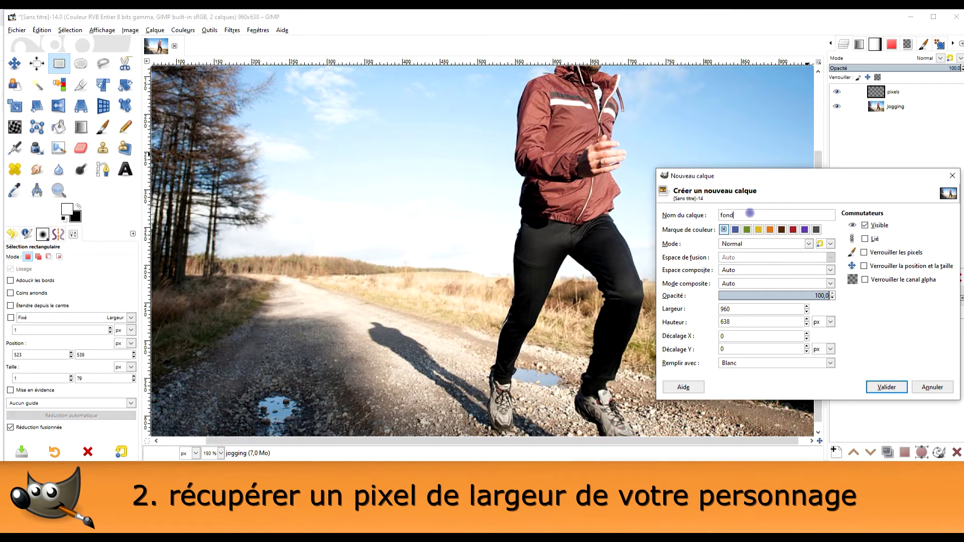
pyautogui.press('Return')
pyautogui.keyDown('ctrl'); pyautogui.scroll(-1, 728, 198); pyautogui.keyUp('ctrl')
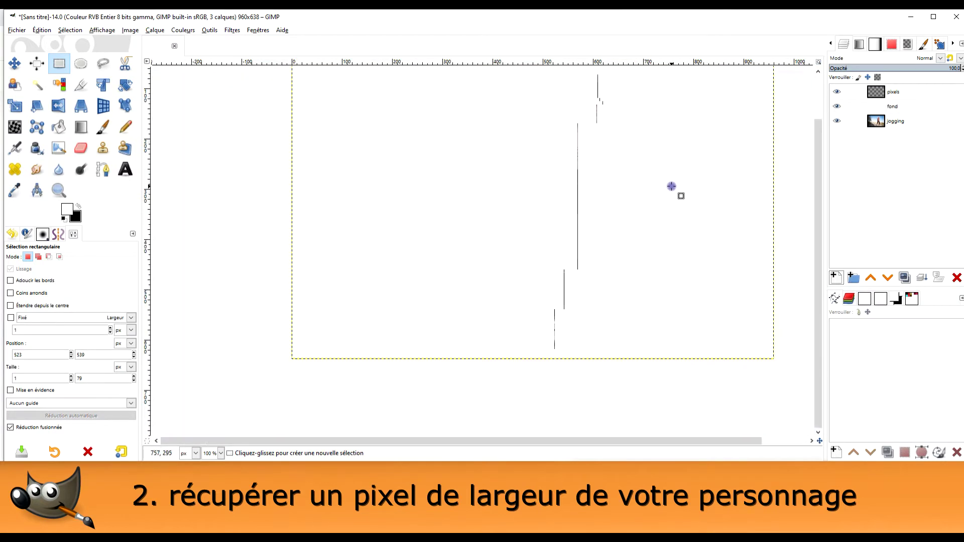
pyautogui.keyDown('ctrl'); pyautogui.scroll(3, 549, 140); pyautogui.keyUp('ctrl')
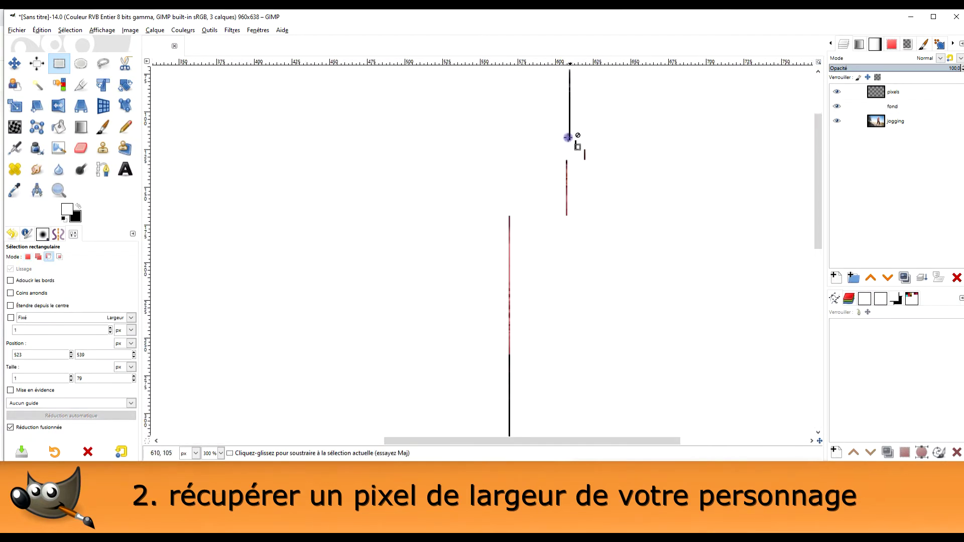
pyautogui.scroll(-10, 534, 284)
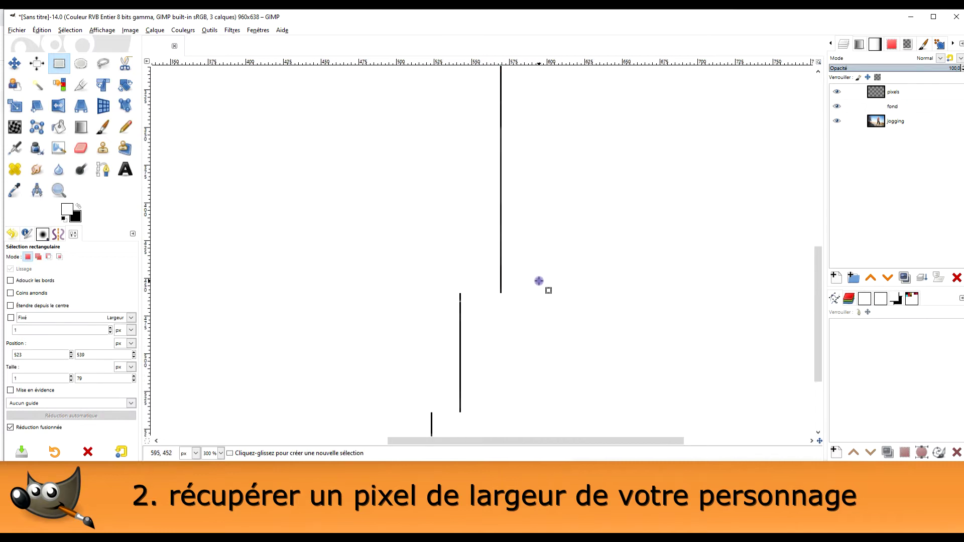
pyautogui.scroll(-1, 467, 323)
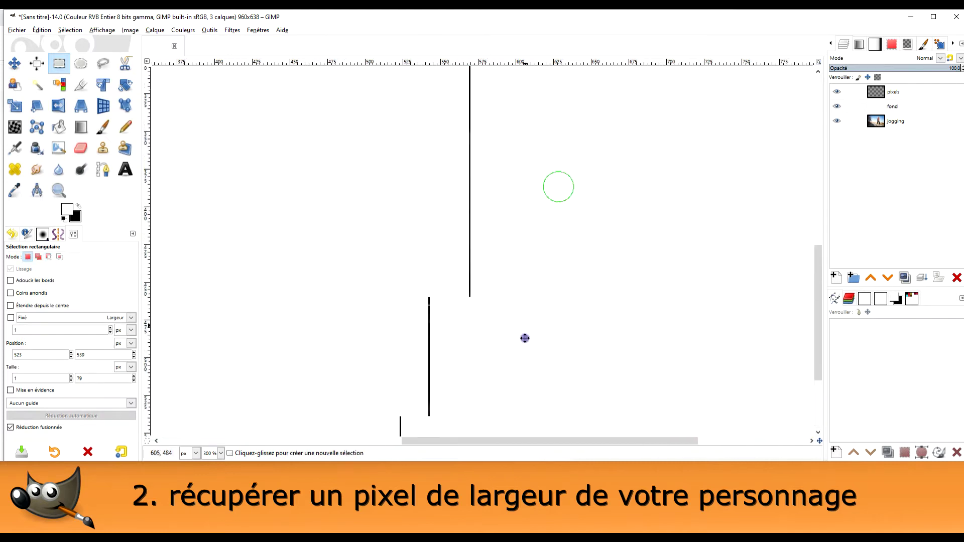
pyautogui.keyDown('ctrl'); pyautogui.scroll(-2, 594, 193); pyautogui.keyUp('ctrl')
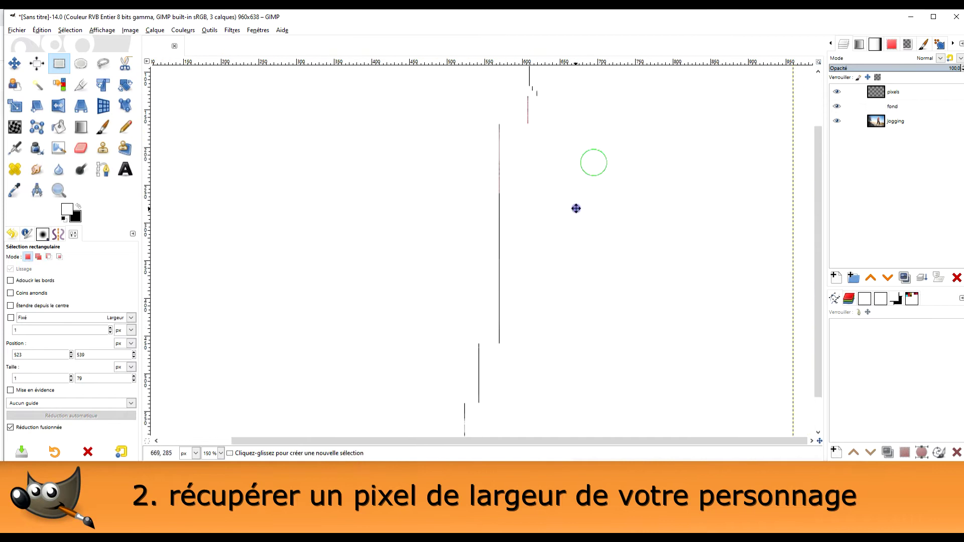
pyautogui.scroll(2, 555, 106)
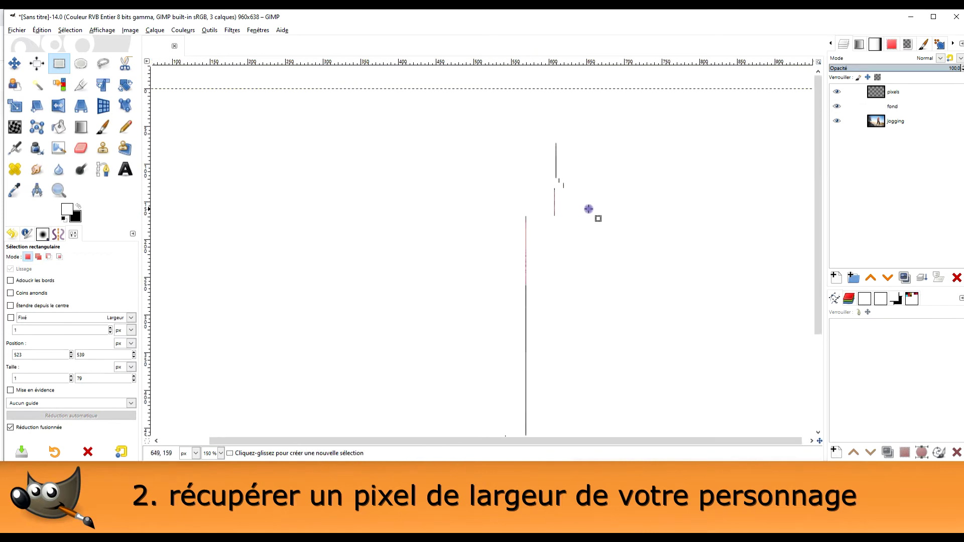
# - On the pixels layer, rectangle-select the short black line fragment at the strip's top
pyautogui.click(893, 92)
pyautogui.keyDown('ctrl'); pyautogui.scroll(3, 563, 190); pyautogui.keyUp('ctrl')
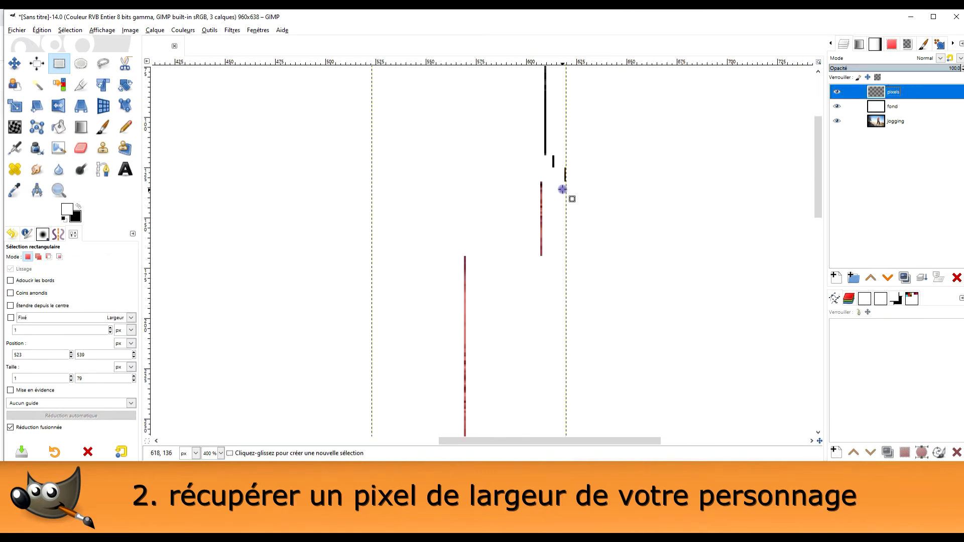
pyautogui.scroll(2, 592, 142)
pyautogui.click(56, 64)
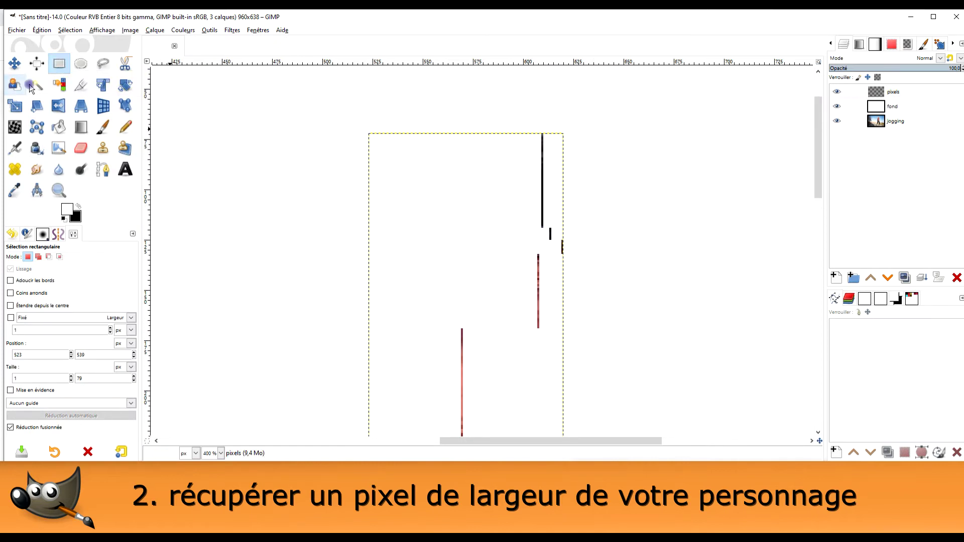
pyautogui.click(568, 134)
pyautogui.moveTo(523, 128); pyautogui.dragTo(601, 231)
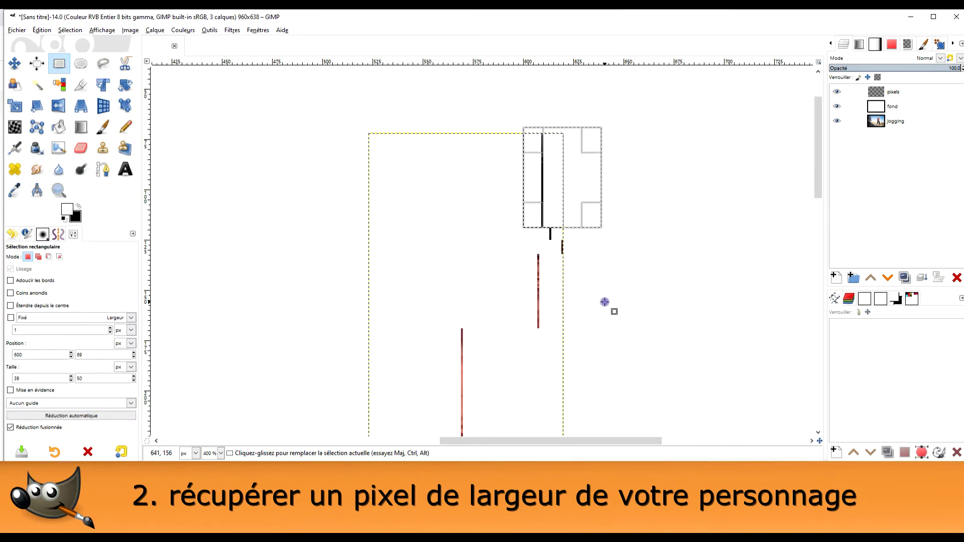
pyautogui.scroll(-10, 598, 286)
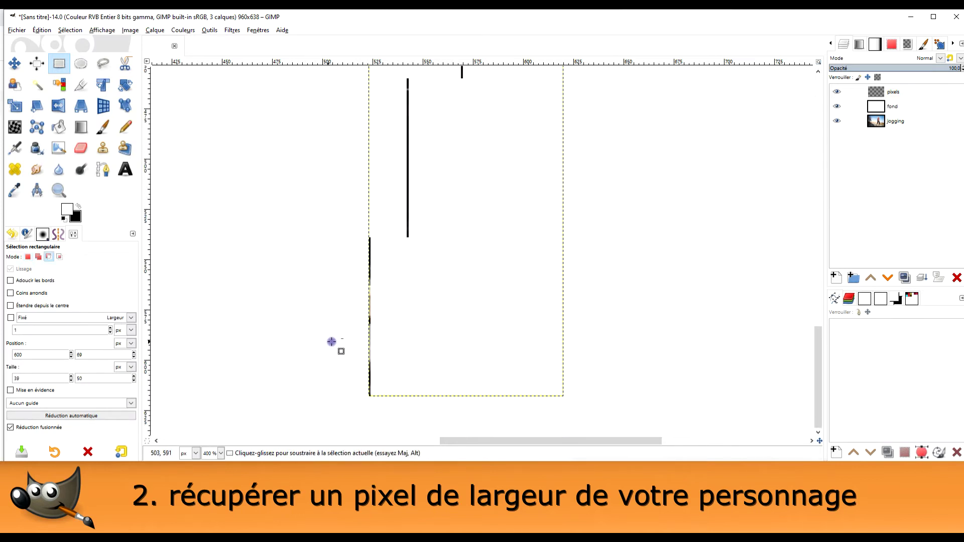
pyautogui.scroll(3, 430, 351)
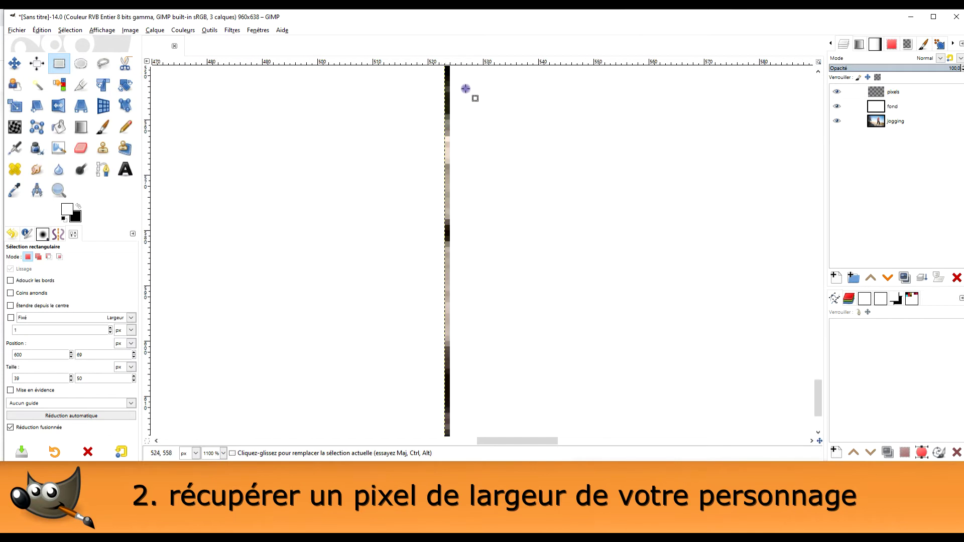
pyautogui.scroll(-1, 529, 366)
pyautogui.scroll(5, 582, 301)
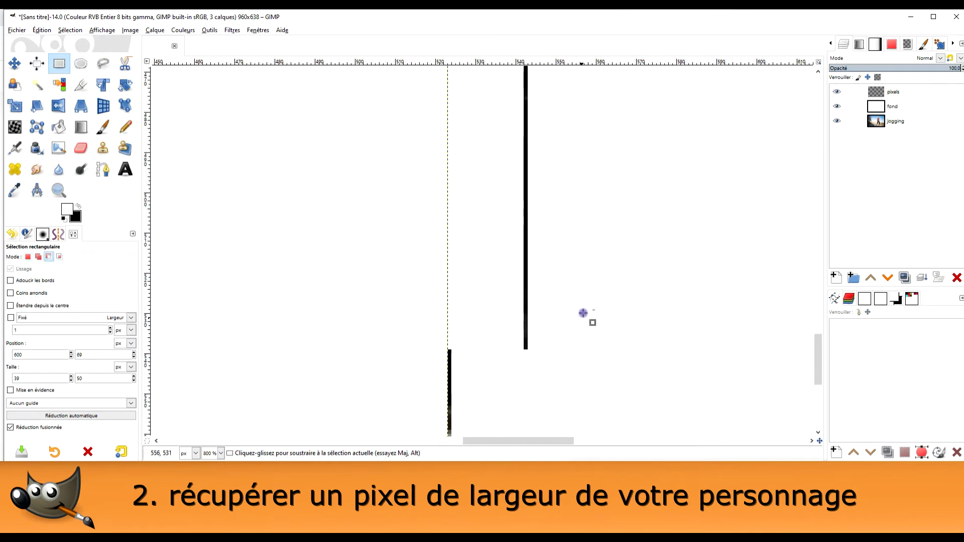
pyautogui.scroll(-2, 582, 313)
pyautogui.moveTo(568, 332)
pyautogui.mouseDown()
pyautogui.moveTo(540, 147)
pyautogui.moveTo(540, 156)
pyautogui.mouseUp()
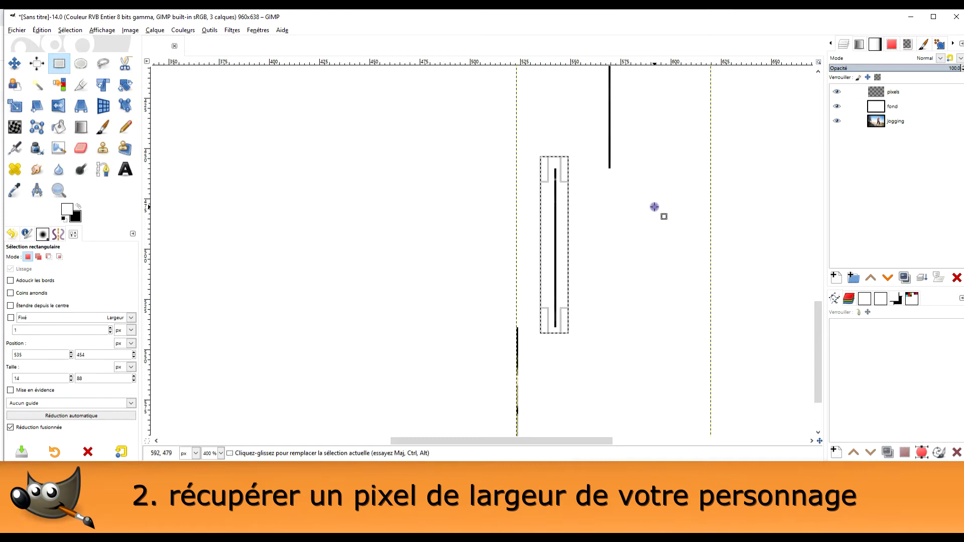
# - Cut and paste the fragment, then drag it left into the lower strip's column
pyautogui.click(42, 30)
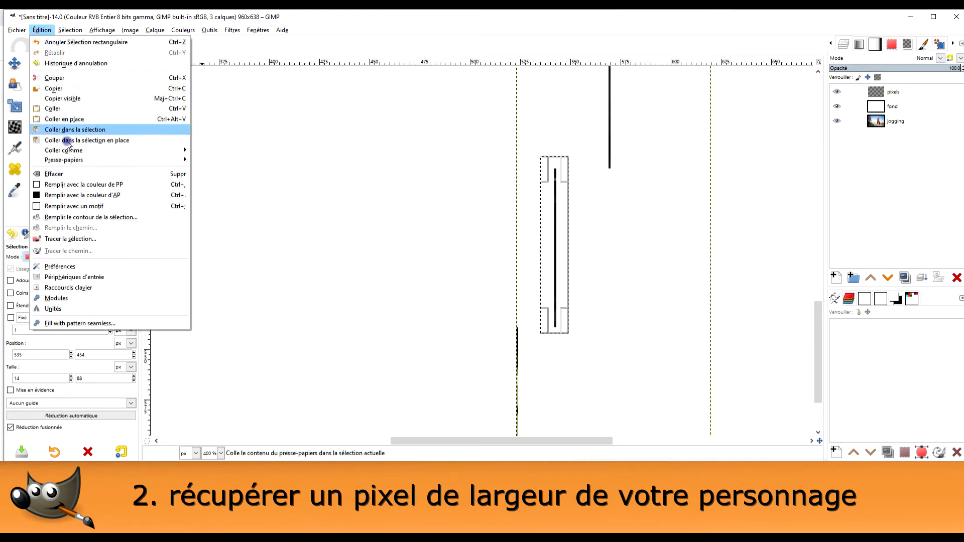
pyautogui.click(55, 79)
pyautogui.click(41, 30)
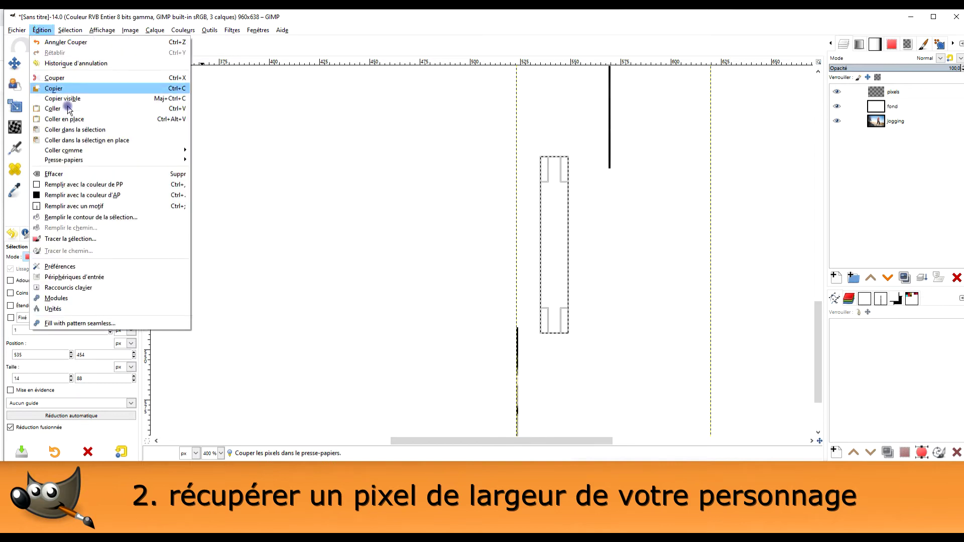
pyautogui.click(68, 110)
pyautogui.keyDown('ctrl'); pyautogui.scroll(3, 539, 306); pyautogui.keyUp('ctrl')
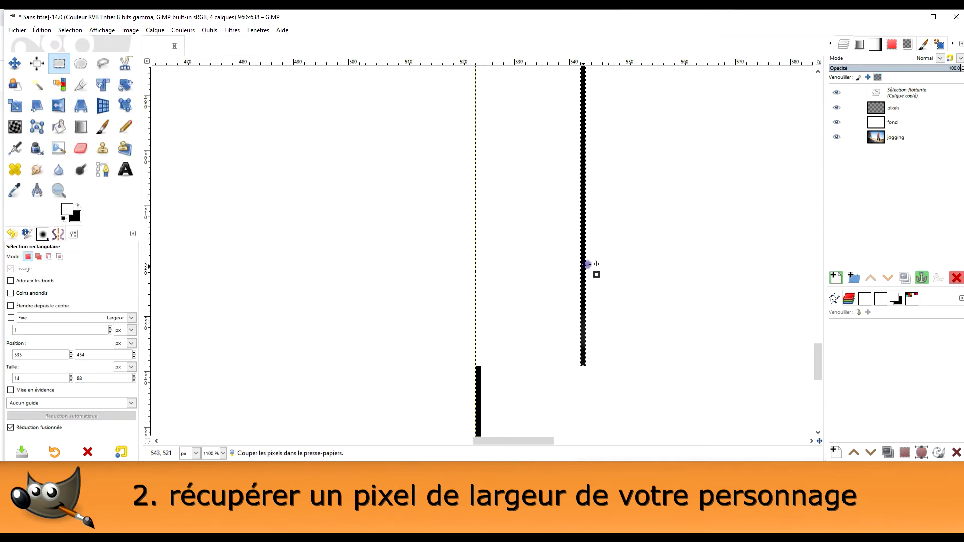
pyautogui.keyDown('ctrl'); pyautogui.scroll(-1, 587, 265); pyautogui.keyUp('ctrl')
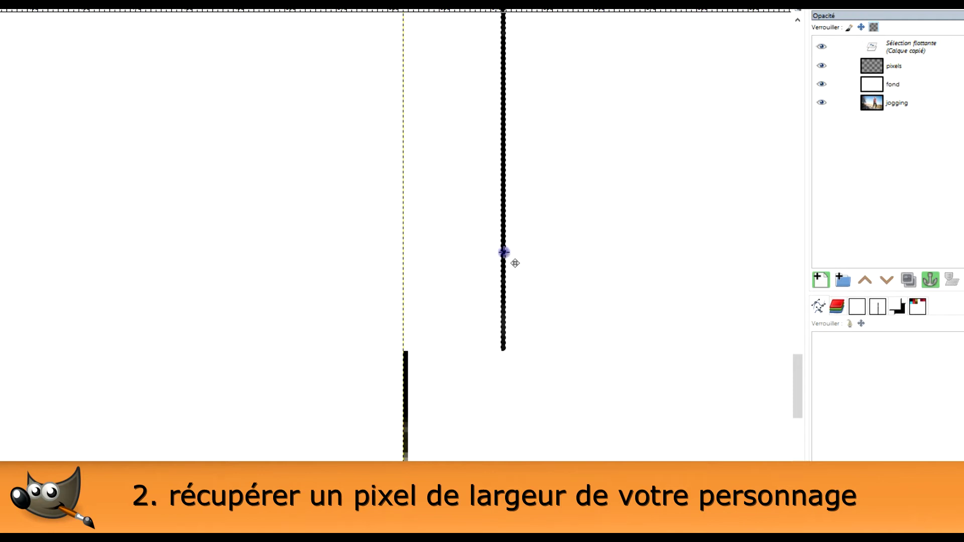
pyautogui.keyDown('ctrl'); pyautogui.scroll(3, 518, 280); pyautogui.keyUp('ctrl')
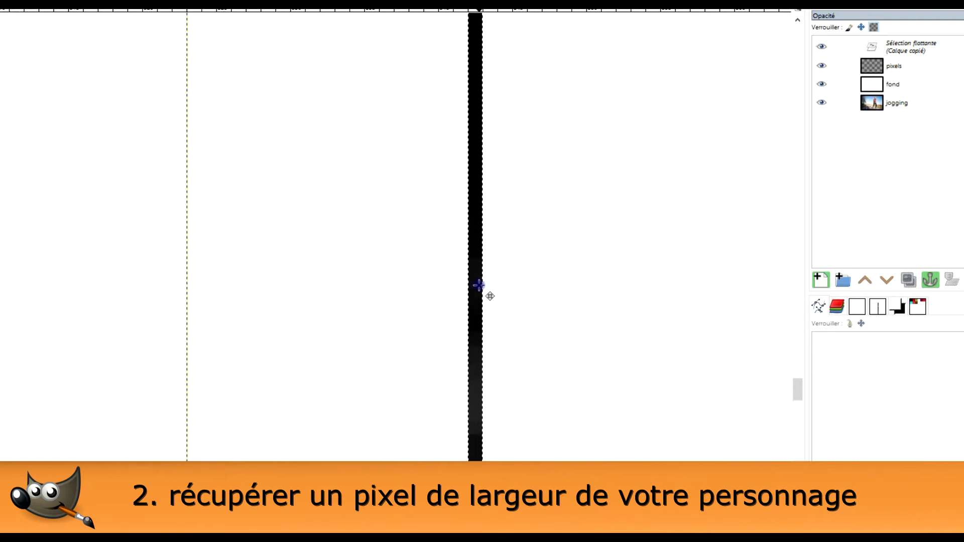
pyautogui.moveTo(535, 306); pyautogui.dragTo(561, 166)
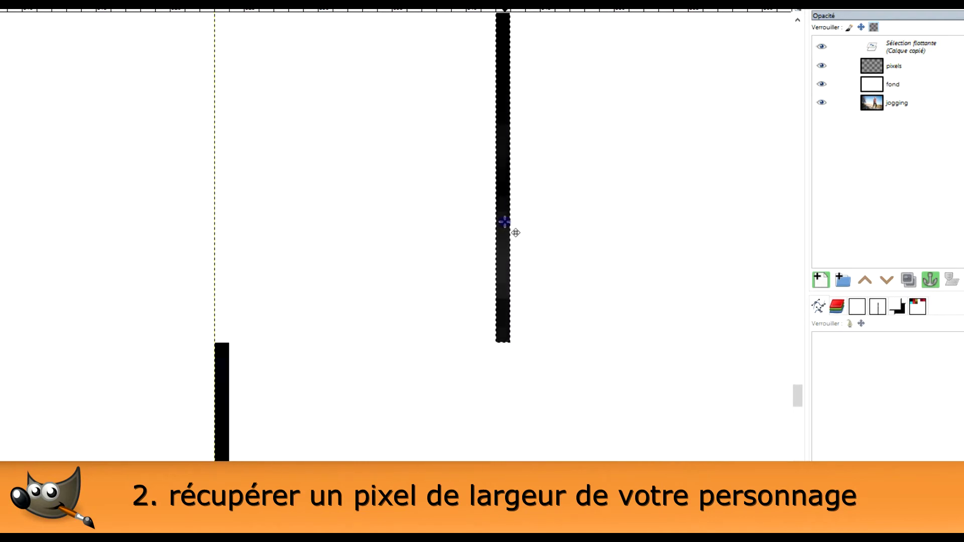
pyautogui.moveTo(516, 233)
pyautogui.mouseDown()
pyautogui.moveTo(258, 238)
pyautogui.moveTo(239, 230)
pyautogui.mouseUp()
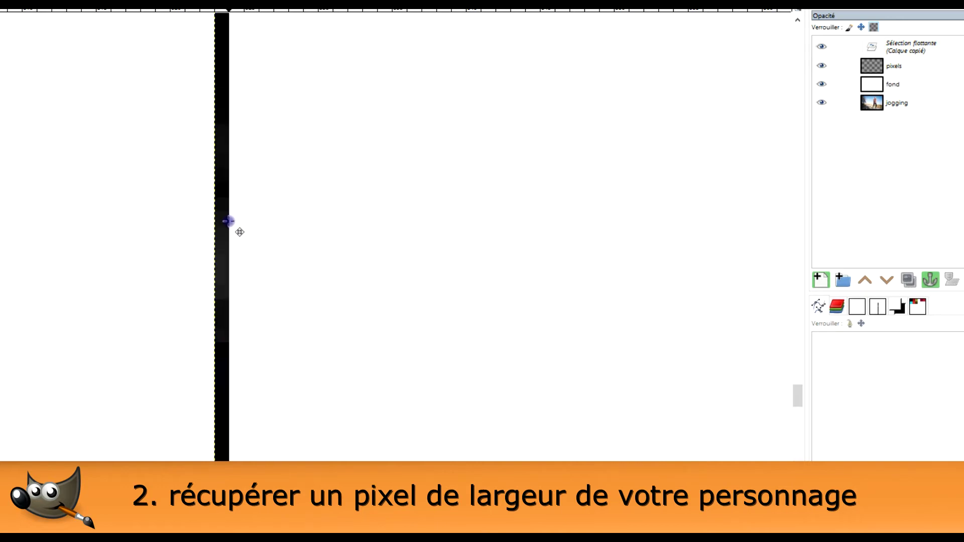
# - Anchor the moved fragment and select the taller reddish strip piece
pyautogui.click(292, 253)
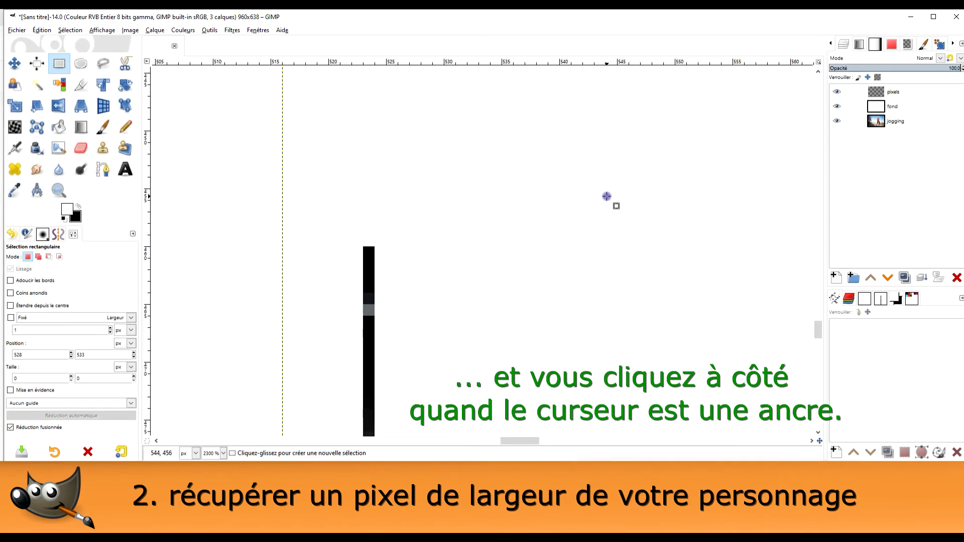
pyautogui.scroll(2, 606, 196)
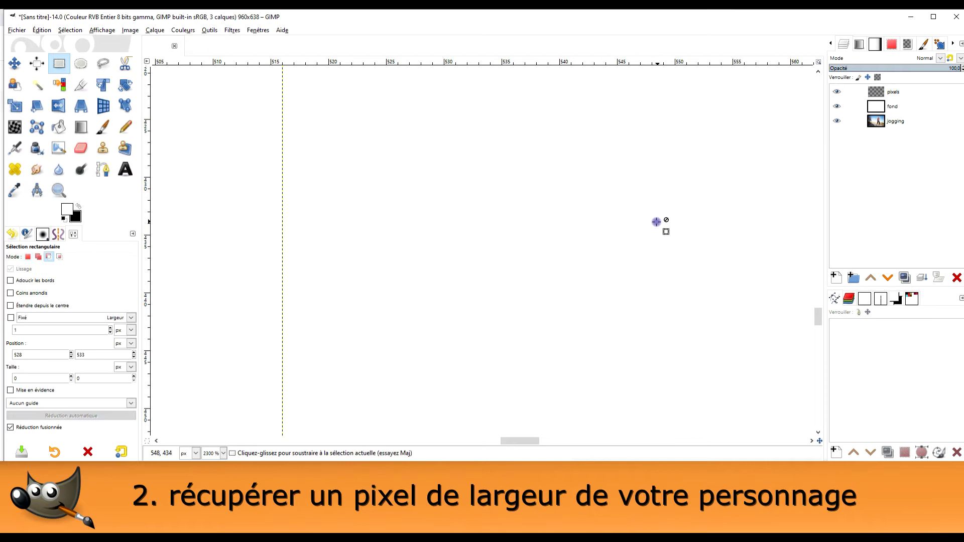
pyautogui.scroll(-3, 656, 219)
pyautogui.moveTo(759, 335); pyautogui.dragTo(684, 145)
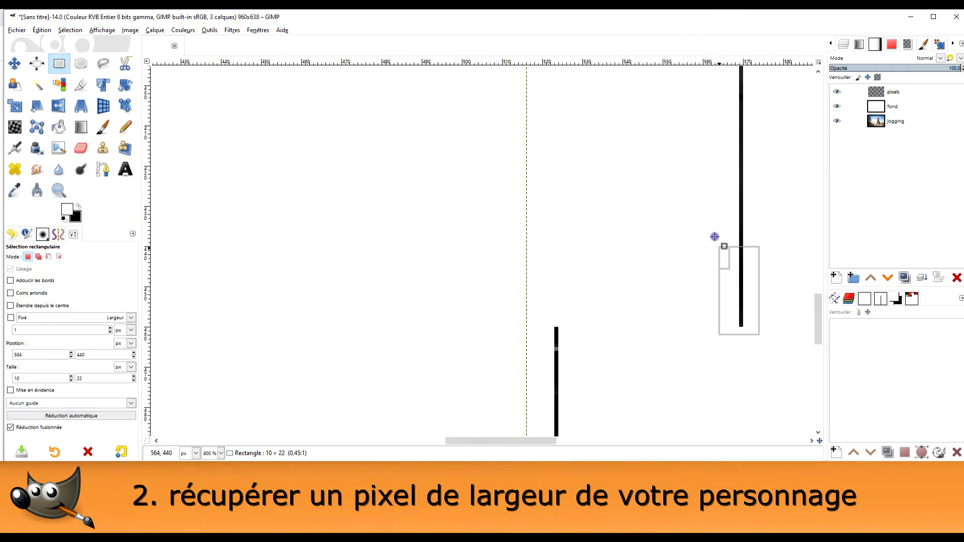
pyautogui.scroll(2, 777, 137)
pyautogui.scroll(-1, 777, 137)
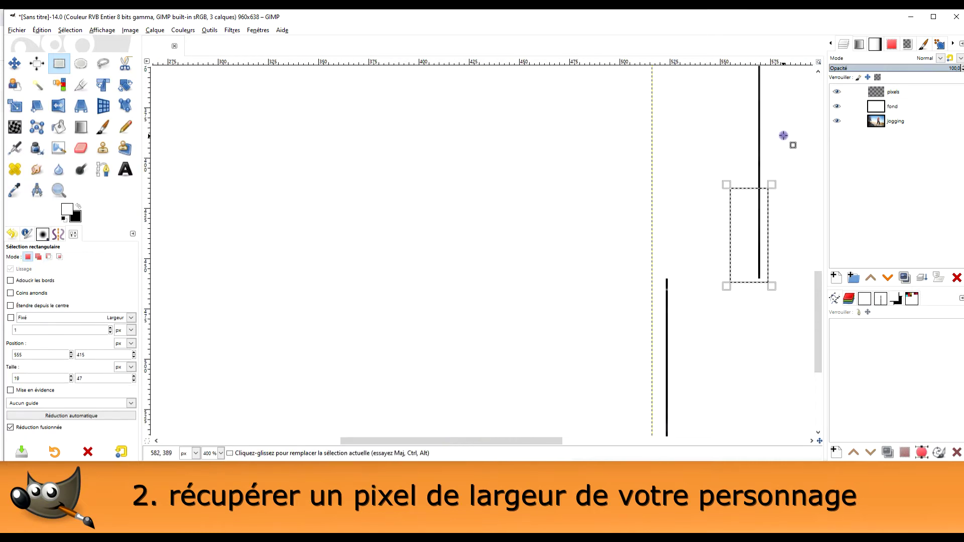
pyautogui.scroll(-2, 783, 135)
pyautogui.scroll(-1, 612, 224)
pyautogui.scroll(-1, 620, 216)
pyautogui.hscroll(1, 626, 186)
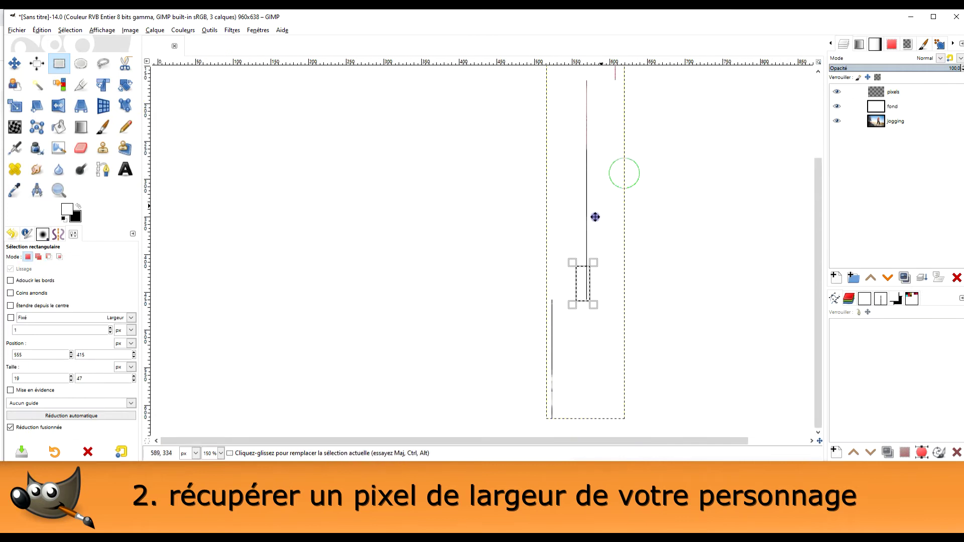
pyautogui.scroll(3, 594, 215)
pyautogui.moveTo(569, 297); pyautogui.dragTo(570, 102)
pyautogui.scroll(2, 570, 104)
pyautogui.scroll(1, 576, 114)
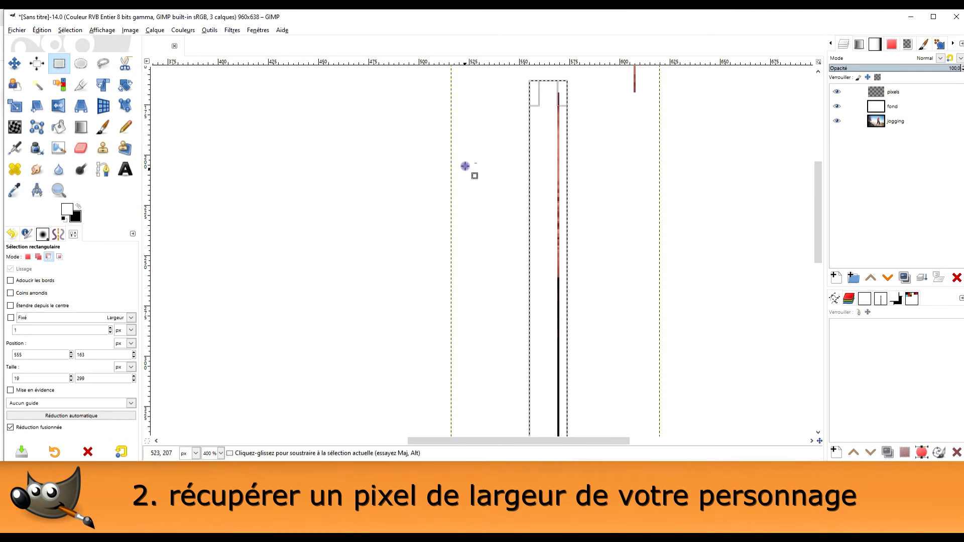
# - Cut and paste the reddish piece, shift it left into the column, and anchor it
pyautogui.hotkey('ctrl', 'x')
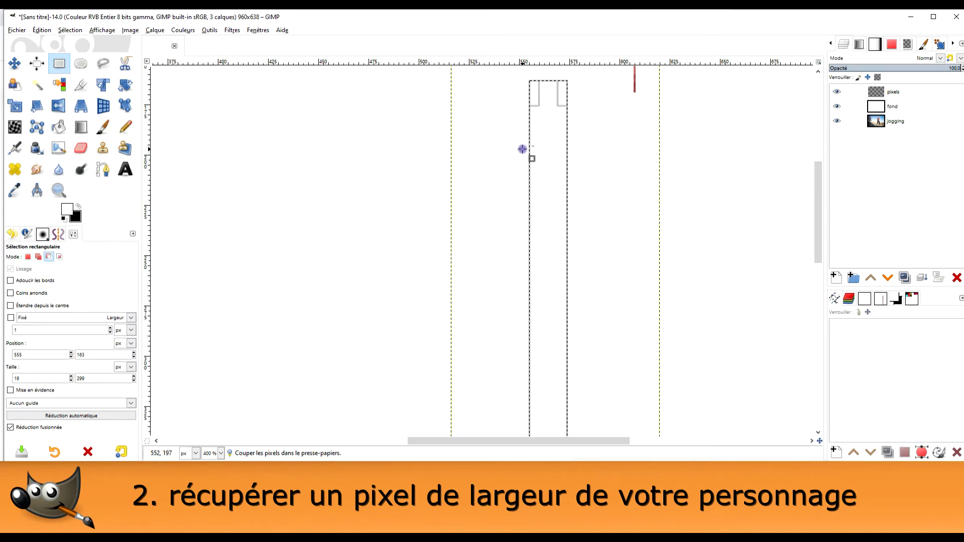
pyautogui.hotkey('ctrl', 'v')
pyautogui.scroll(2, 555, 170)
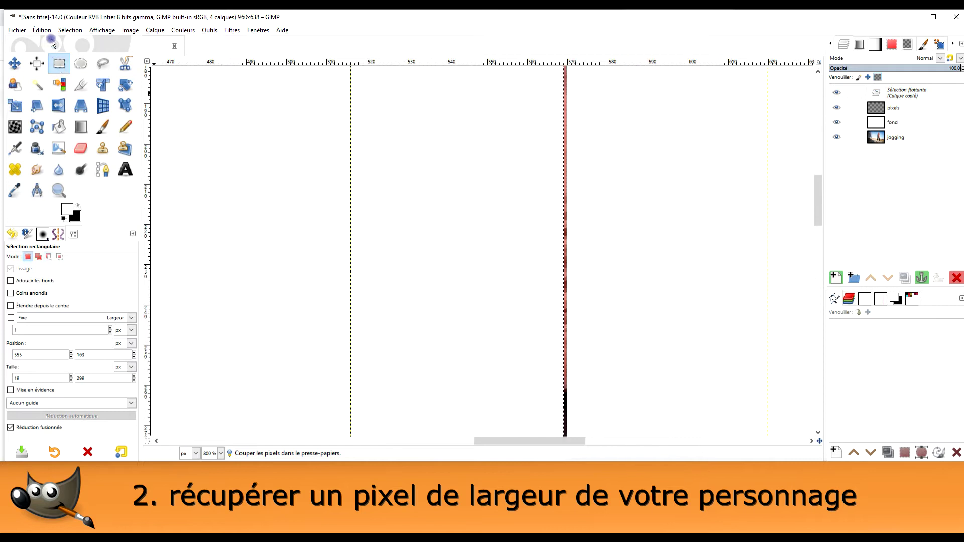
pyautogui.scroll(-2, 516, 177)
pyautogui.hscroll(-3, 521, 151)
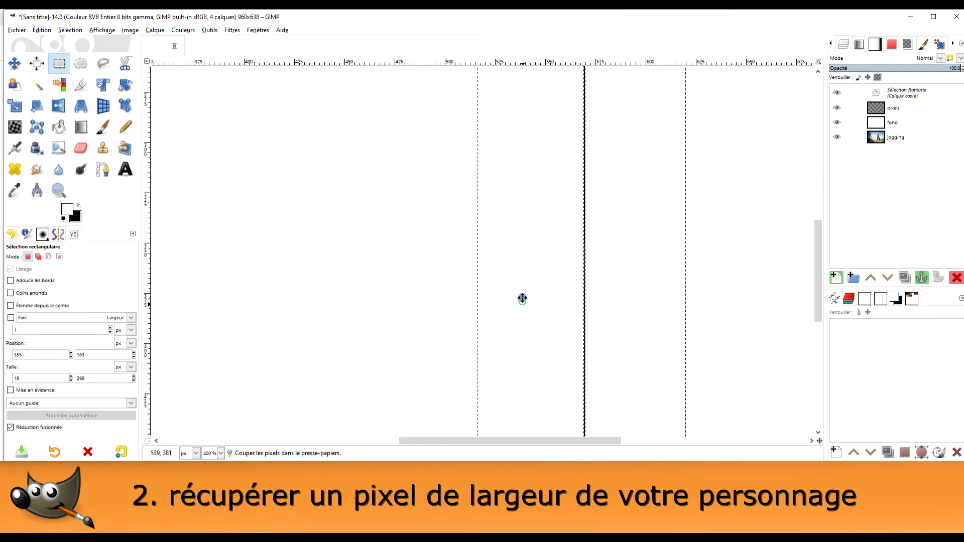
pyautogui.scroll(-5, 540, 262)
pyautogui.scroll(2, 559, 232)
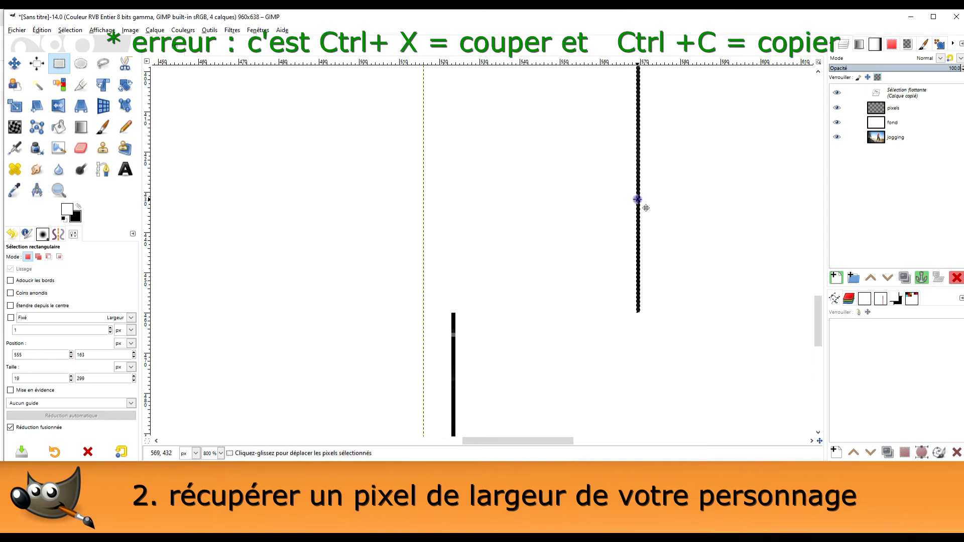
pyautogui.moveTo(637, 199); pyautogui.dragTo(453, 200)
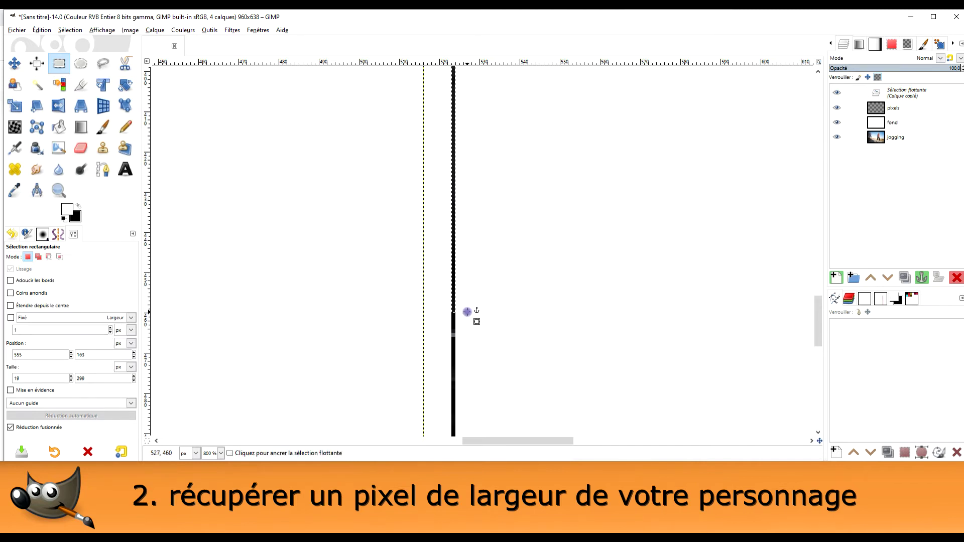
pyautogui.keyDown('ctrl'); pyautogui.scroll(2, 467, 309); pyautogui.keyUp('ctrl')
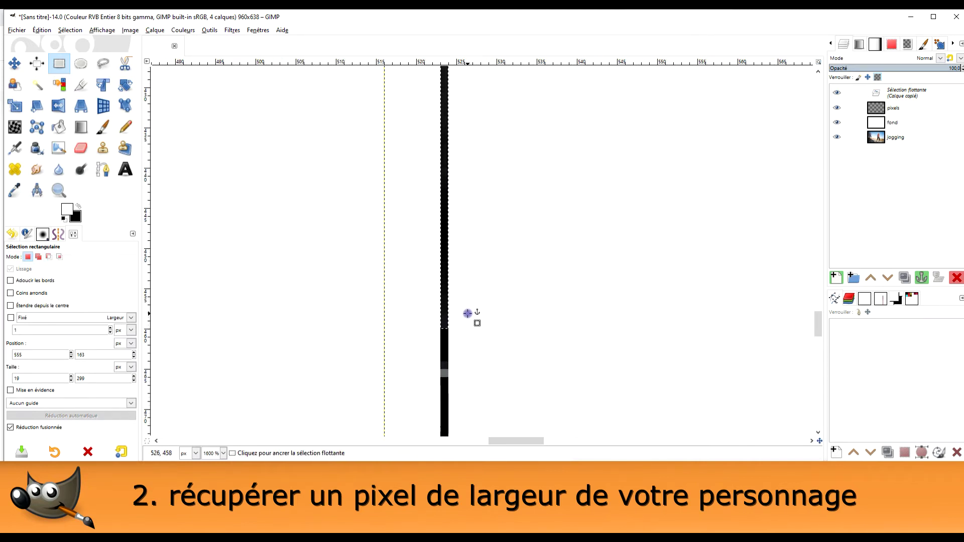
pyautogui.click(465, 311)
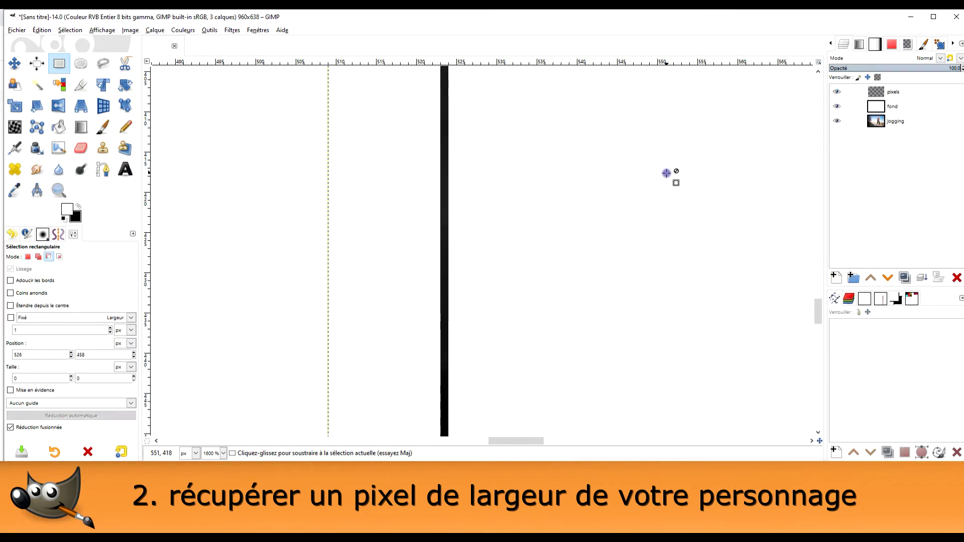
pyautogui.scroll(-2, 717, 136)
pyautogui.scroll(-1, 629, 274)
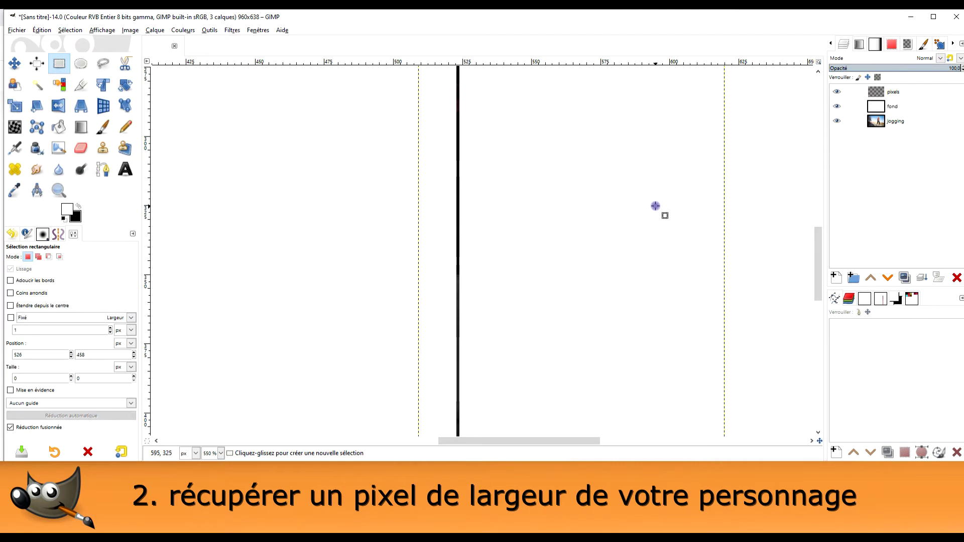
pyautogui.scroll(5, 661, 163)
pyautogui.scroll(2, 702, 183)
pyautogui.scroll(-1, 704, 185)
pyautogui.scroll(2, 678, 251)
pyautogui.scroll(2, 705, 239)
# - Cut the small dark fragment at upper right, shift it left onto the column, and anchor it
pyautogui.moveTo(691, 243); pyautogui.dragTo(645, 158)
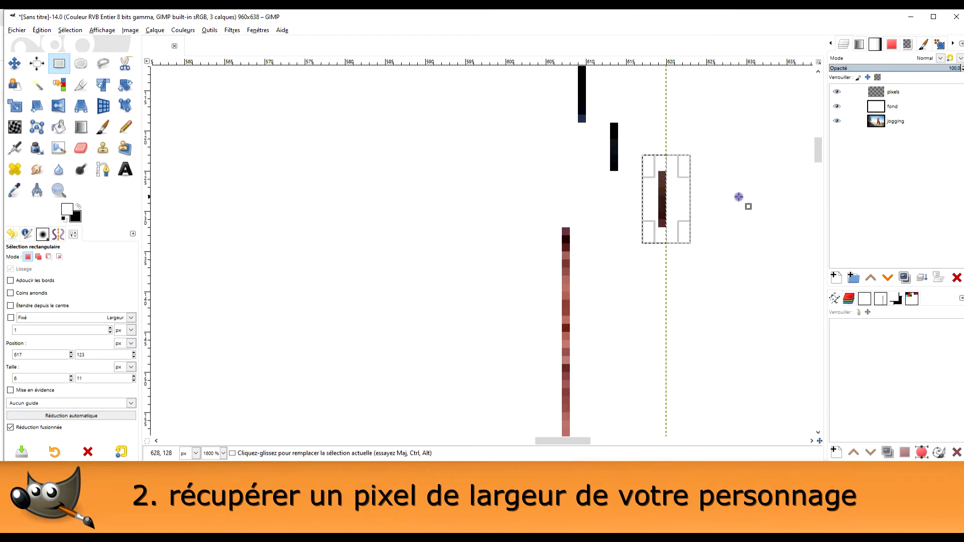
pyautogui.hotkey('ctrl', 'x')
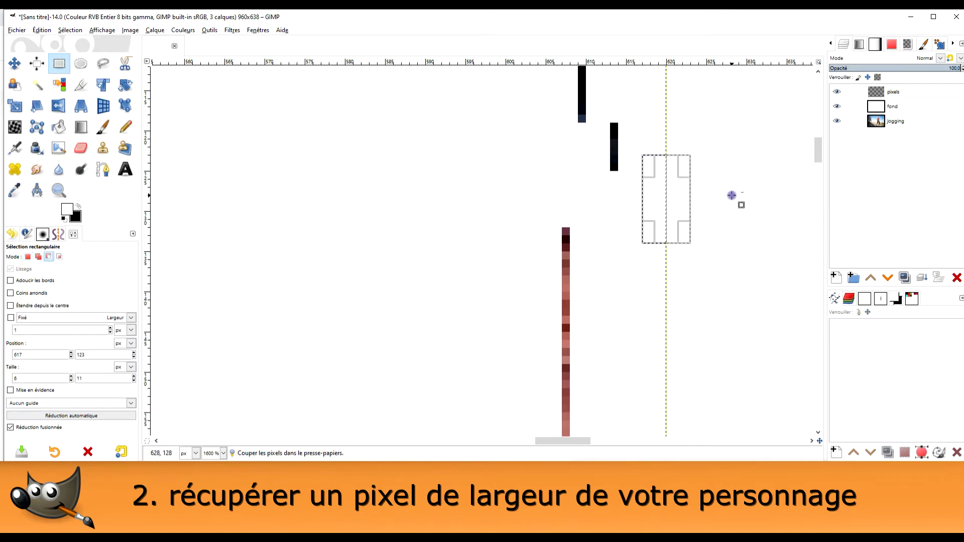
pyautogui.hotkey('ctrl', 'v')
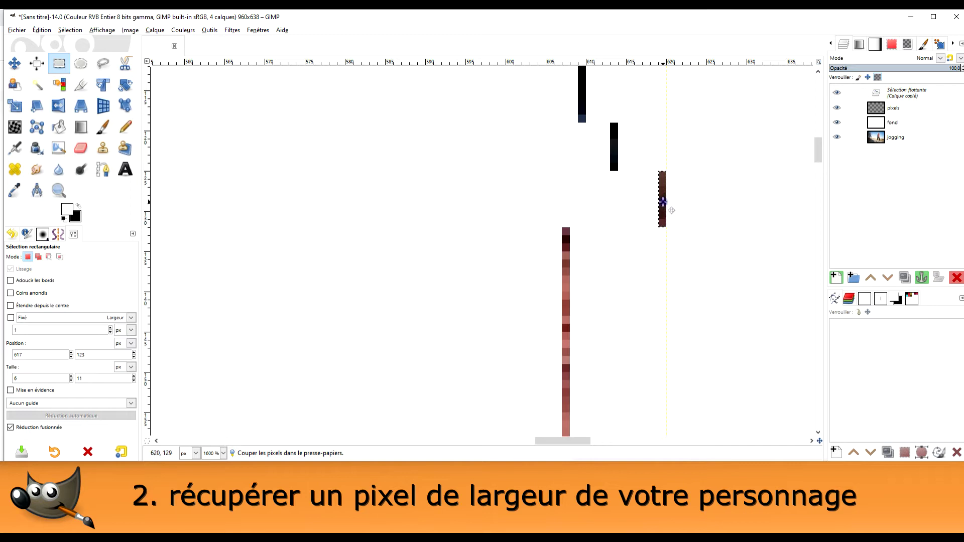
pyautogui.moveTo(662, 201)
pyautogui.mouseDown()
pyautogui.moveTo(591, 215)
pyautogui.moveTo(563, 193)
pyautogui.mouseUp()
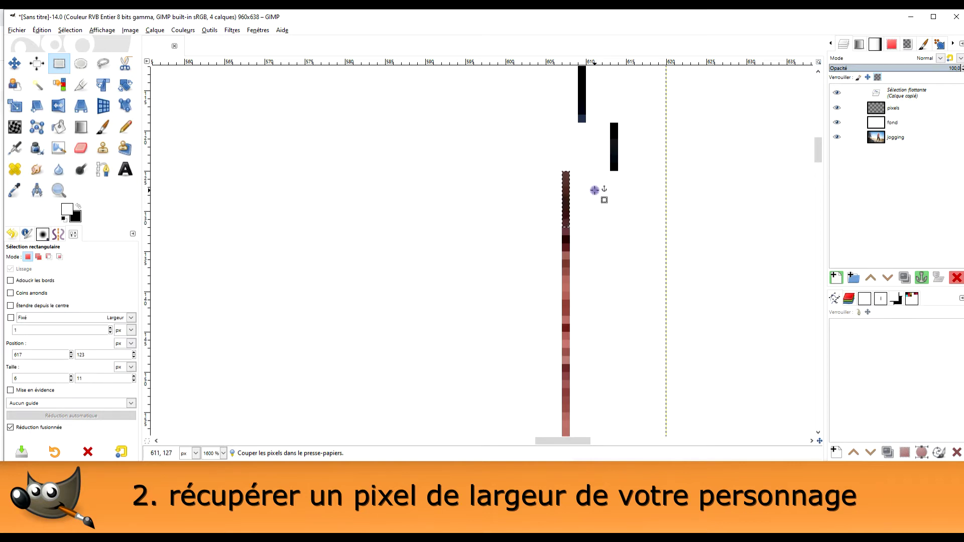
pyautogui.click(594, 189)
# - Cut the stray black piece, move it left onto the strip column, and anchor it
pyautogui.moveTo(631, 179); pyautogui.dragTo(604, 111)
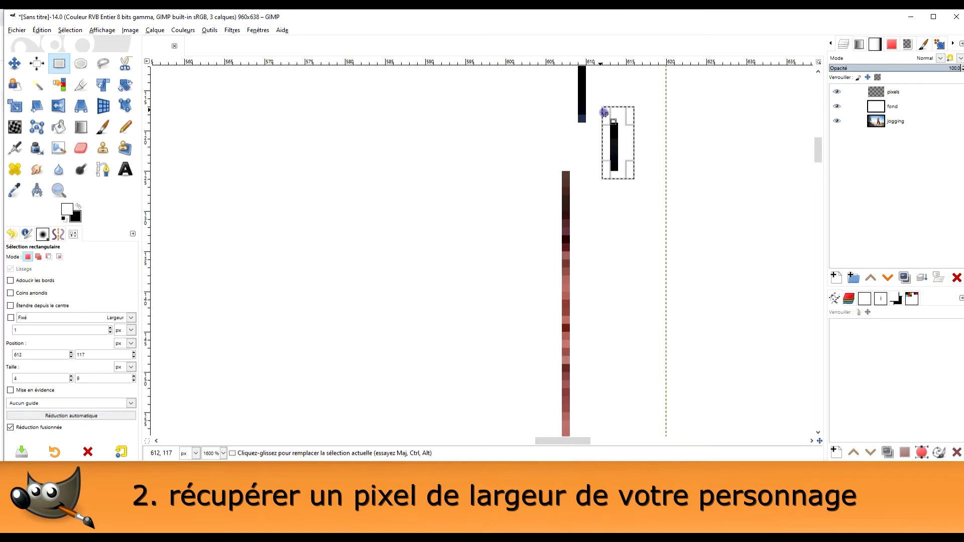
pyautogui.hotkey('ctrl', 'x')
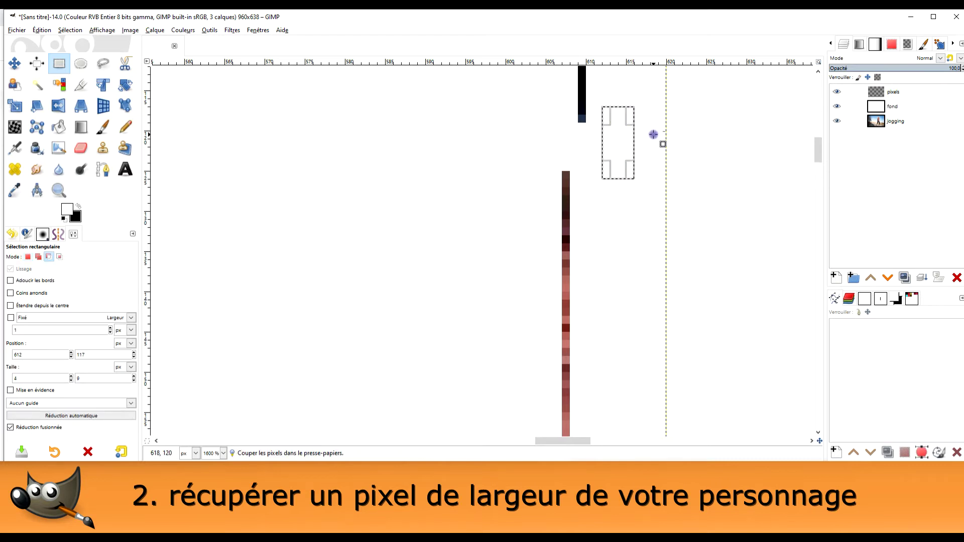
pyautogui.hotkey('ctrl', 'v')
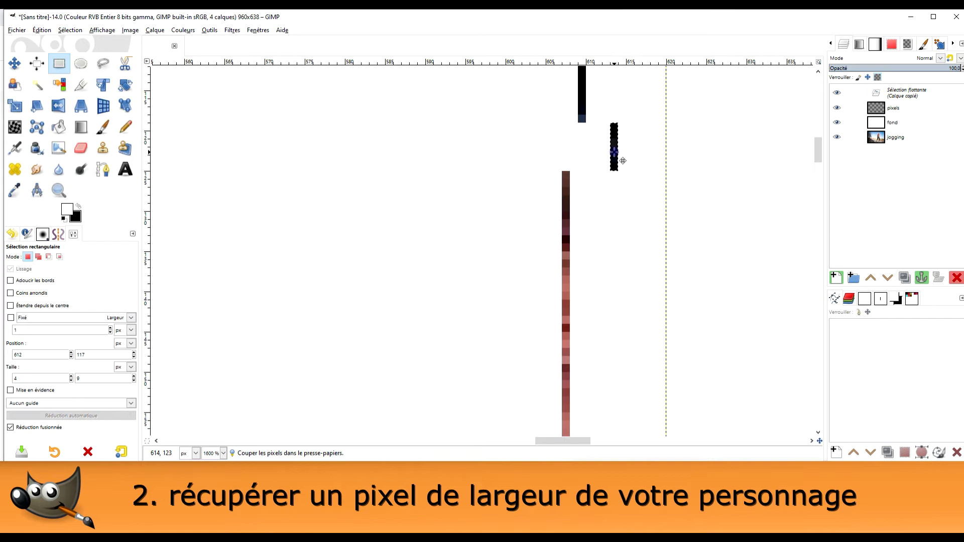
pyautogui.moveTo(622, 160); pyautogui.dragTo(576, 166)
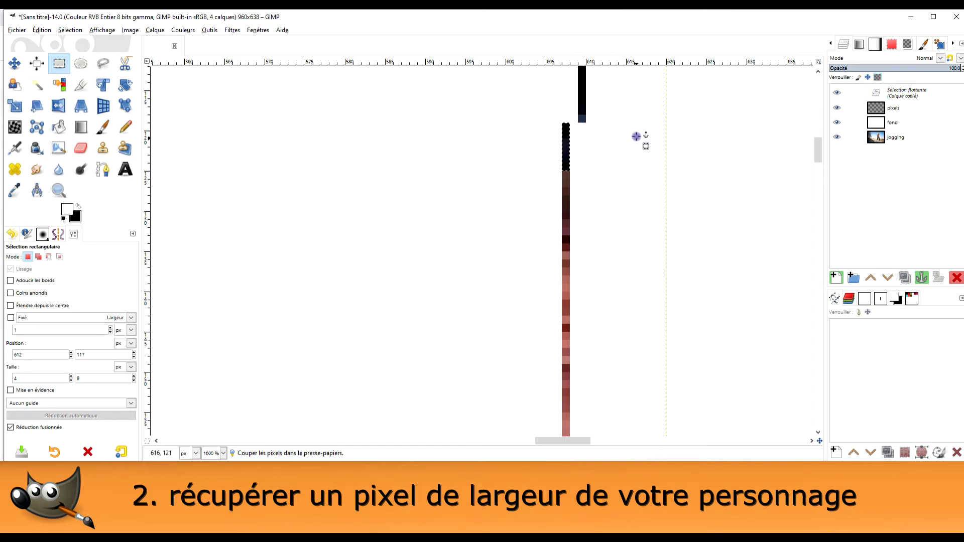
pyautogui.click(605, 137)
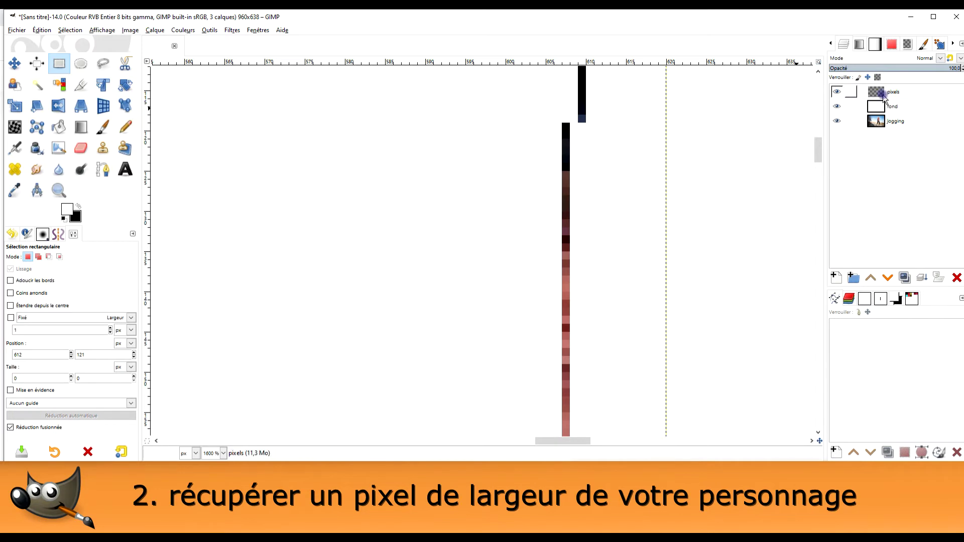
# - Cut and paste the upper black piece, shift it left into line with the column, and anchor it
pyautogui.scroll(-1, 637, 316)
pyautogui.scroll(-1, 635, 291)
pyautogui.scroll(-1, 635, 271)
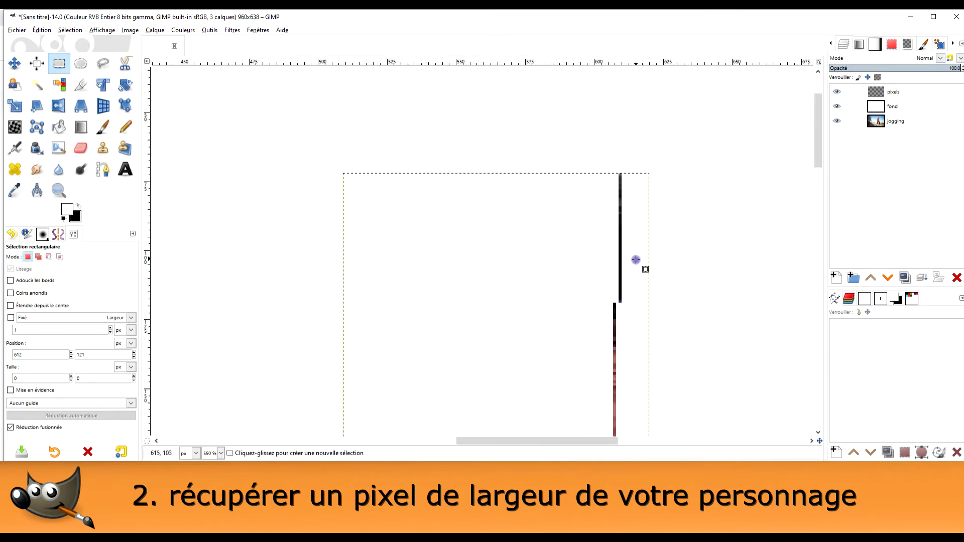
pyautogui.scroll(1, 636, 260)
pyautogui.moveTo(629, 327); pyautogui.dragTo(607, 126)
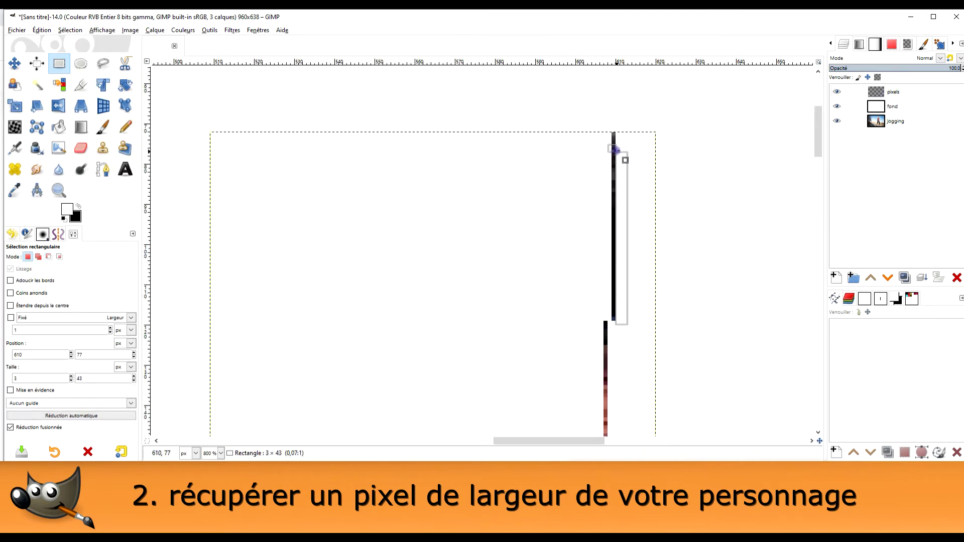
pyautogui.scroll(4, 603, 311)
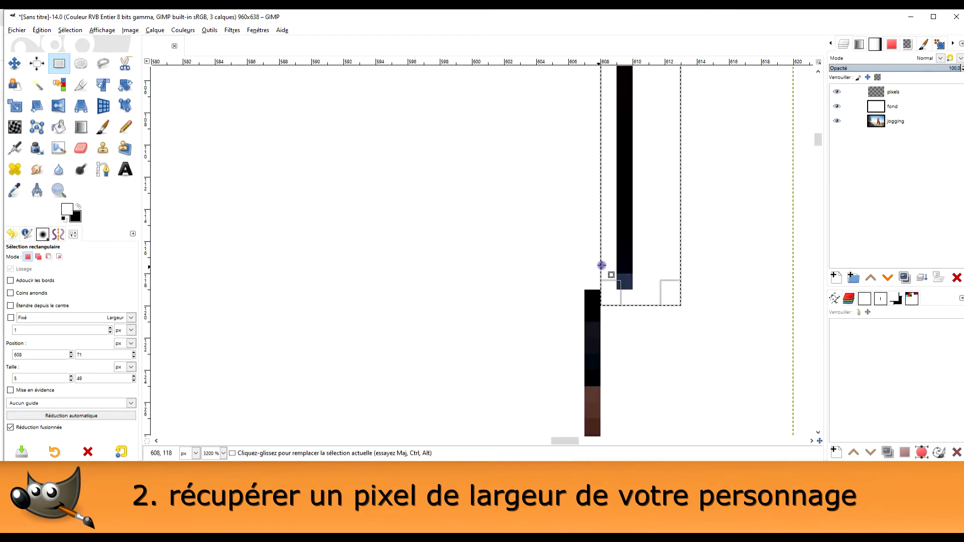
pyautogui.moveTo(605, 273); pyautogui.dragTo(606, 261)
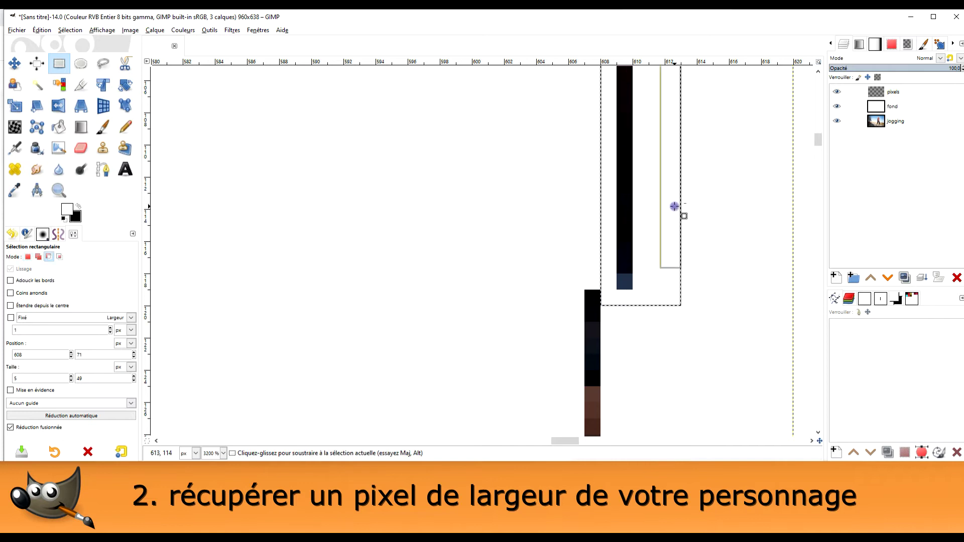
pyautogui.scroll(-2, 723, 192)
pyautogui.scroll(3, 723, 192)
pyautogui.scroll(-1, 680, 254)
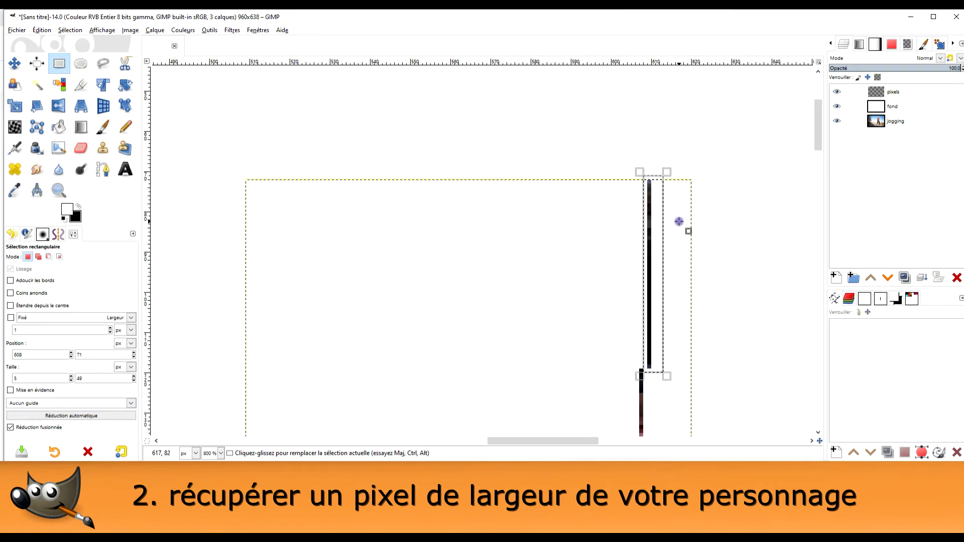
pyautogui.hotkey('ctrl', 'x')
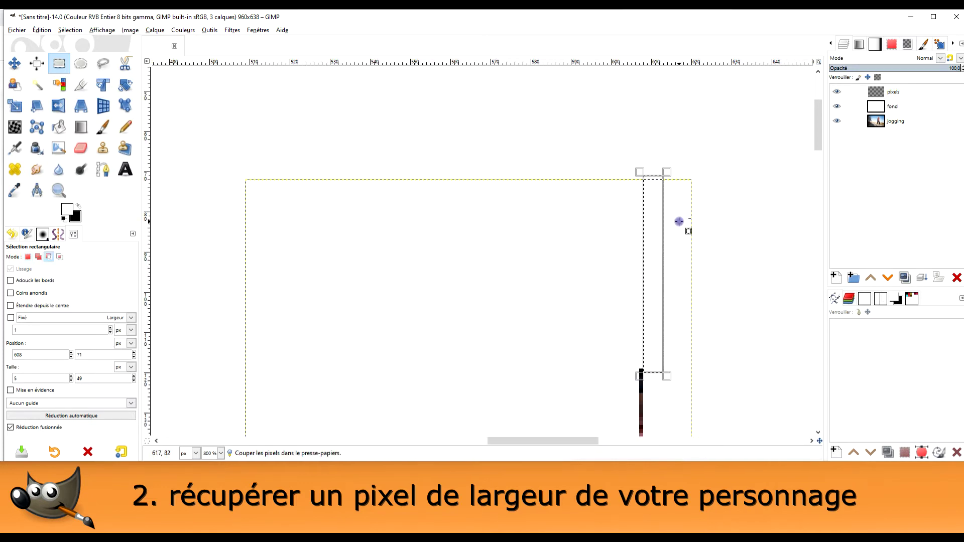
pyautogui.hotkey('ctrl', 'v')
pyautogui.scroll(1, 667, 351)
pyautogui.scroll(1, 659, 329)
pyautogui.scroll(1, 644, 197)
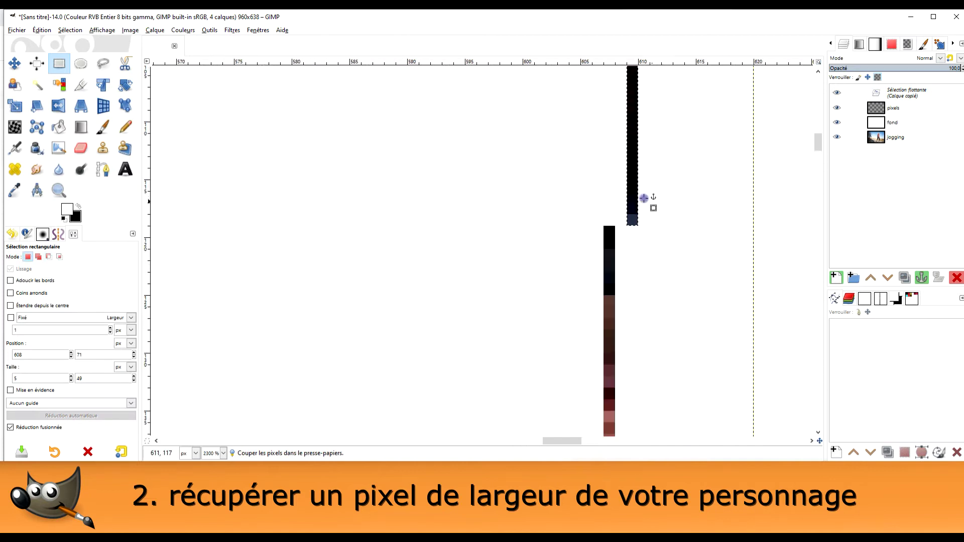
pyautogui.moveTo(633, 191); pyautogui.dragTo(609, 194)
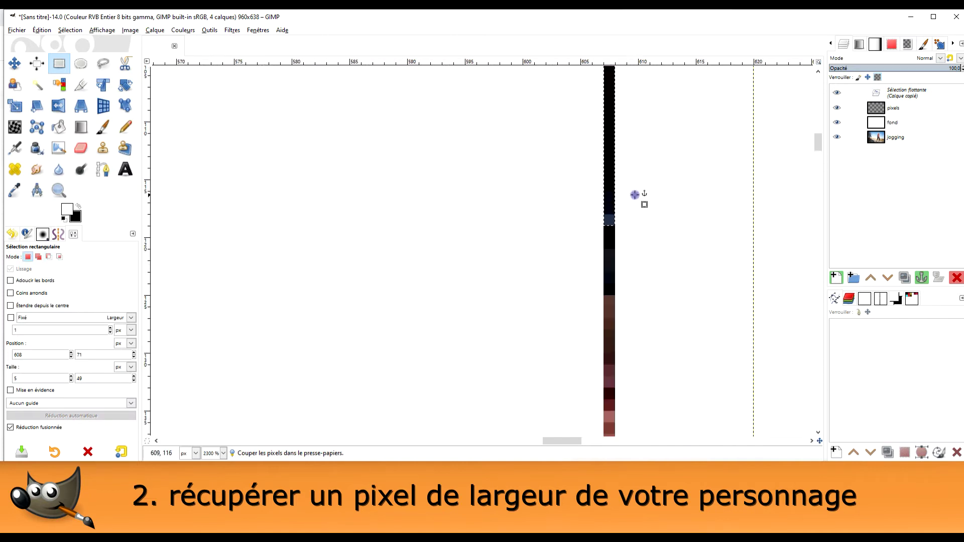
pyautogui.click(638, 197)
# - Move the last offset black-and-red piece onto the pink column and anchor it on the pixels layer
pyautogui.scroll(-6, 656, 214)
pyautogui.moveTo(679, 303); pyautogui.dragTo(621, 114)
pyautogui.press('ctrl')
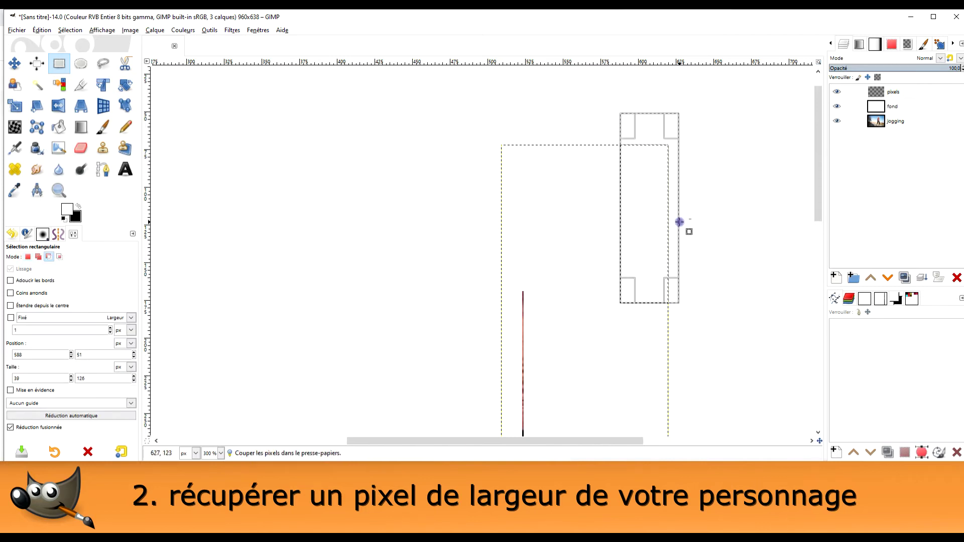
pyautogui.hotkey('ctrl', 'c')
pyautogui.hotkey('ctrl', 'v')
pyautogui.scroll(1, 616, 281)
pyautogui.scroll(1, 671, 241)
pyautogui.moveTo(686, 252); pyautogui.dragTo(453, 253)
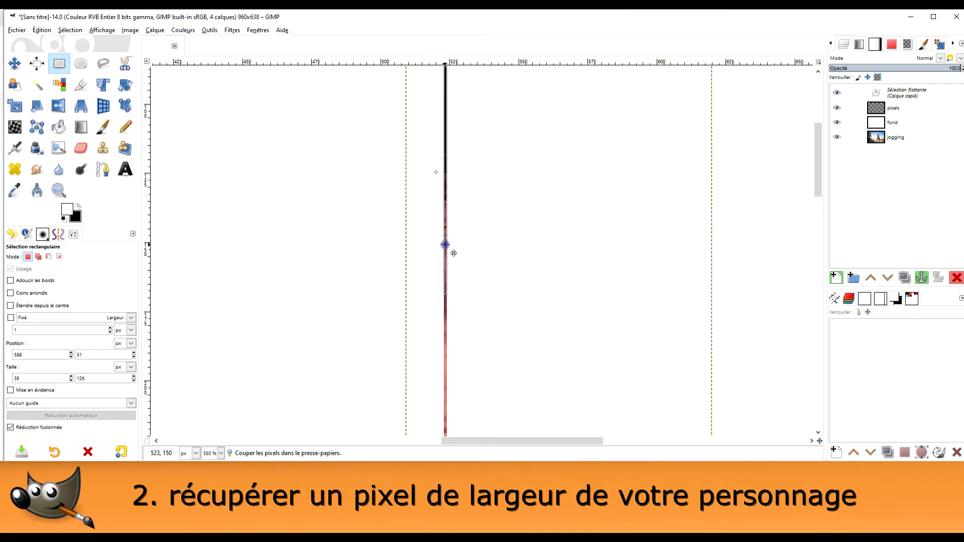
pyautogui.scroll(1, 454, 253)
pyautogui.scroll(3, 502, 251)
pyautogui.moveTo(512, 249)
pyautogui.mouseDown()
pyautogui.moveTo(508, 202)
pyautogui.moveTo(501, 222)
pyautogui.mouseUp()
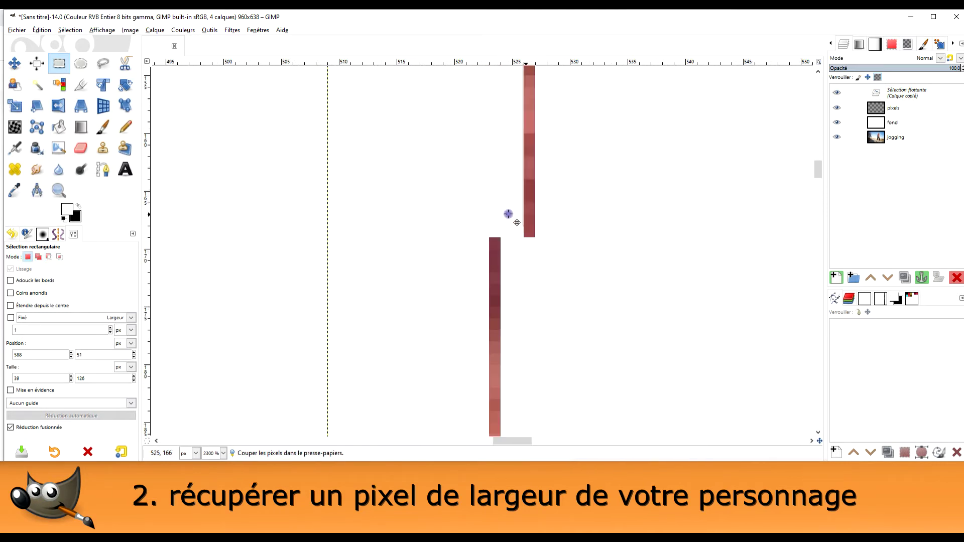
pyautogui.click(603, 171)
pyautogui.scroll(-4, 587, 185)
# - Zoom in and out over the rejoined strip to confirm it forms one continuous column
pyautogui.scroll(-3, 574, 222)
pyautogui.scroll(-1, 609, 226)
pyautogui.scroll(-1, 587, 160)
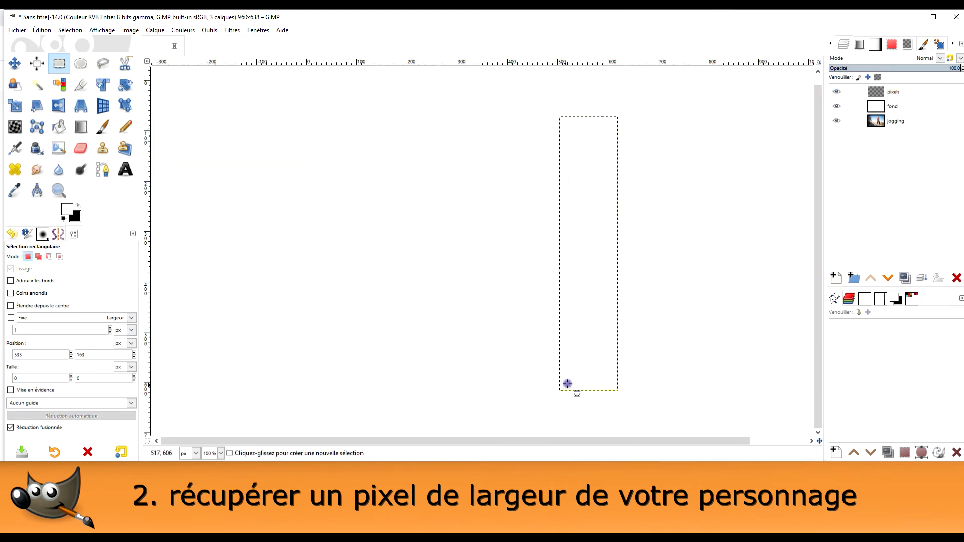
pyautogui.scroll(3, 567, 384)
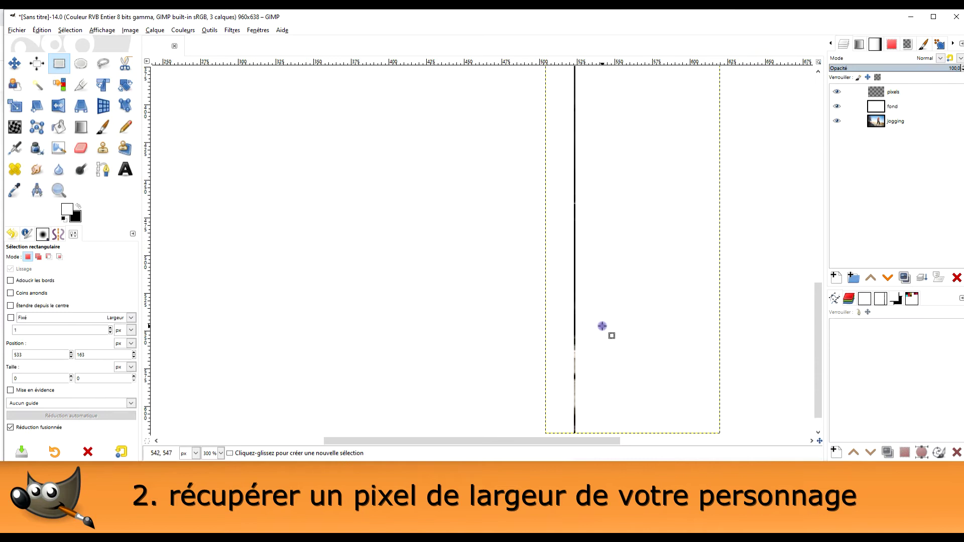
pyautogui.scroll(8, 602, 326)
pyautogui.keyDown('ctrl'); pyautogui.scroll(-3, 587, 183); pyautogui.keyUp('ctrl')
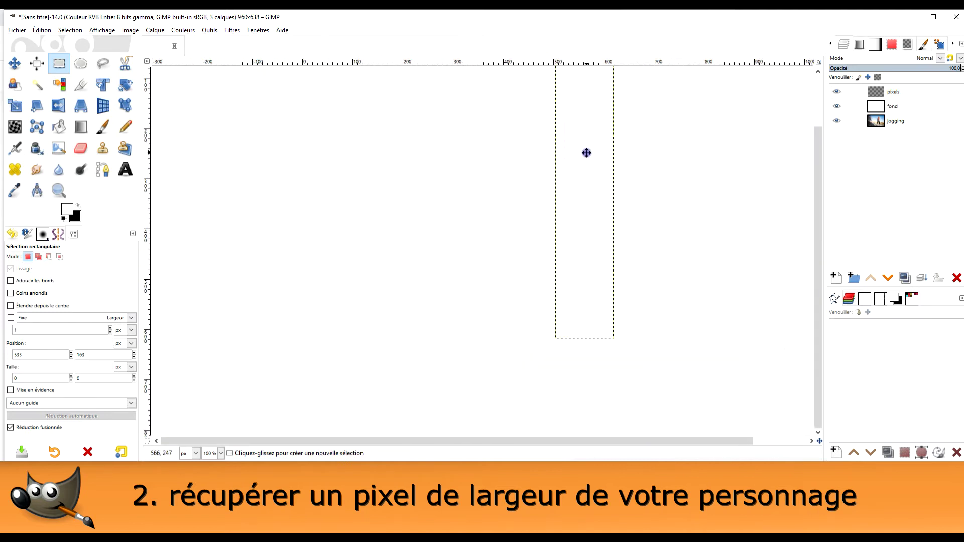
pyautogui.keyDown('ctrl'); pyautogui.scroll(2, 581, 172); pyautogui.keyUp('ctrl')
pyautogui.scroll(3, 580, 171)
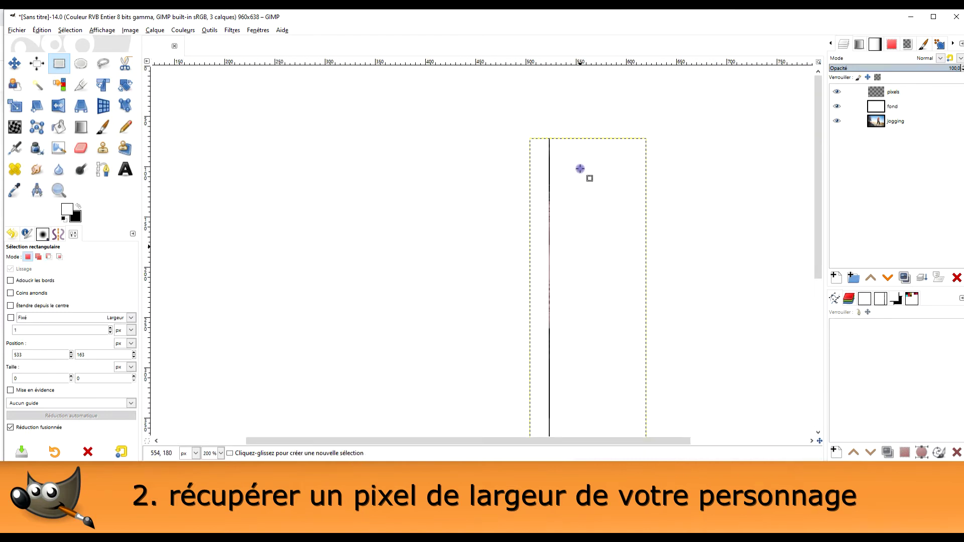
pyautogui.keyDown('ctrl'); pyautogui.scroll(2, 577, 171); pyautogui.keyUp('ctrl')
pyautogui.keyDown('ctrl'); pyautogui.scroll(1, 547, 170); pyautogui.keyUp('ctrl')
pyautogui.keyDown('ctrl'); pyautogui.scroll(1, 546, 170); pyautogui.keyUp('ctrl')
pyautogui.scroll(2, 533, 117)
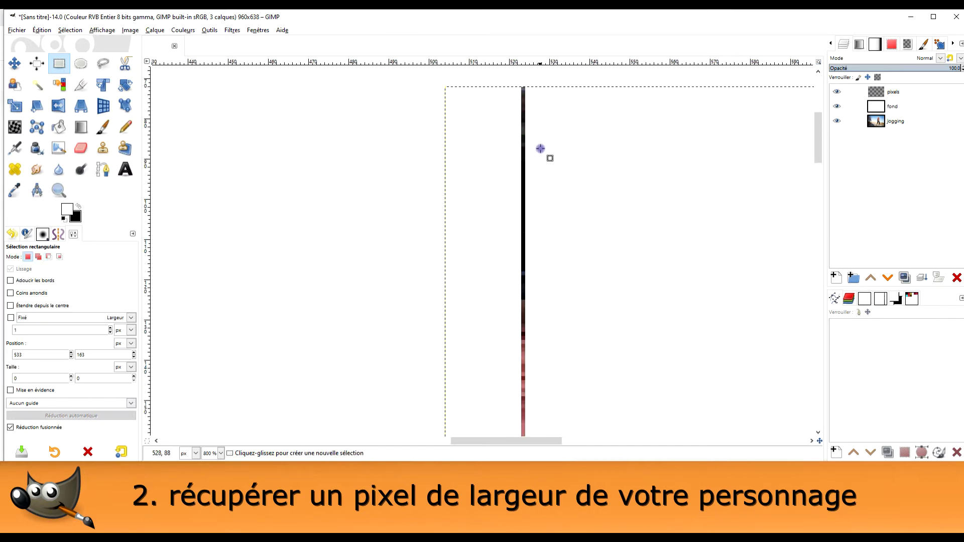
pyautogui.scroll(1, 576, 134)
pyautogui.scroll(-1, 570, 129)
pyautogui.scroll(1, 570, 129)
pyautogui.hscroll(1, 570, 129)
# - Crop the pixels layer to its content with Calque > Rogner selon le contenu
pyautogui.click(910, 91)
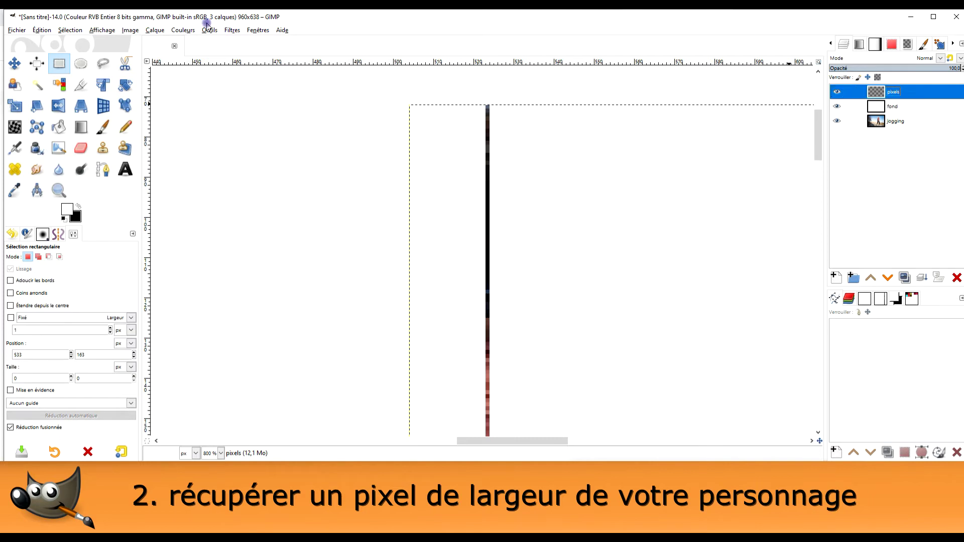
pyautogui.click(210, 52)
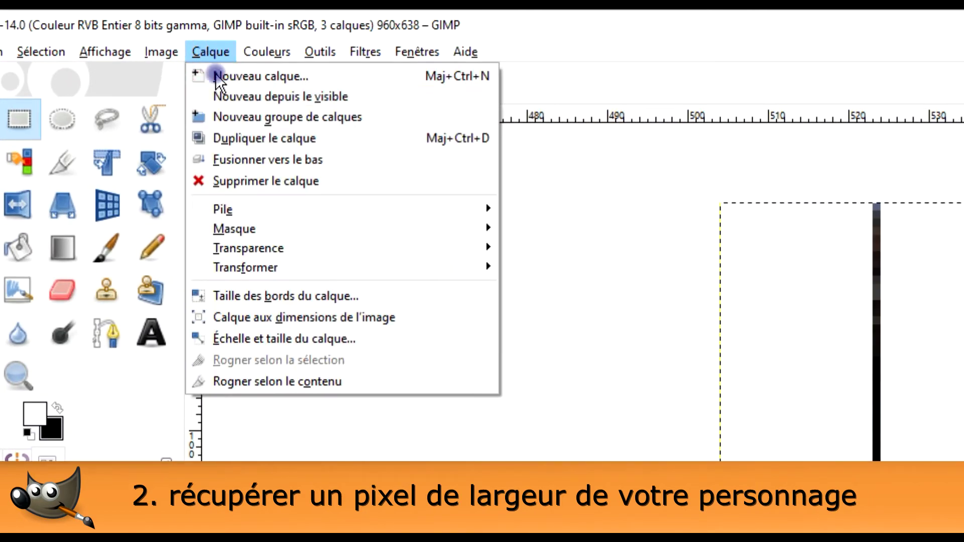
pyautogui.click(314, 381)
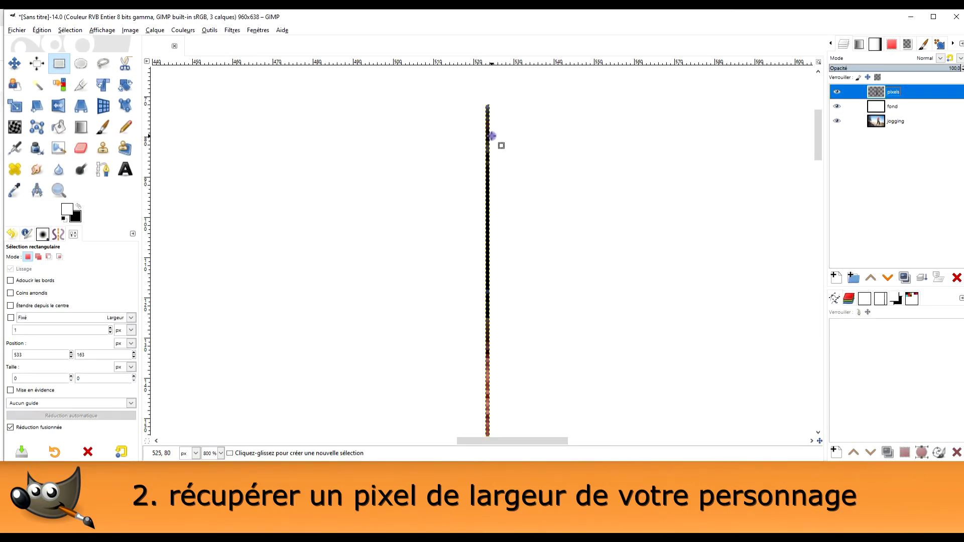
# - Zoom out and make the white fond layer active
pyautogui.scroll(-1, 493, 151)
pyautogui.scroll(-1, 502, 211)
pyautogui.scroll(-1, 495, 215)
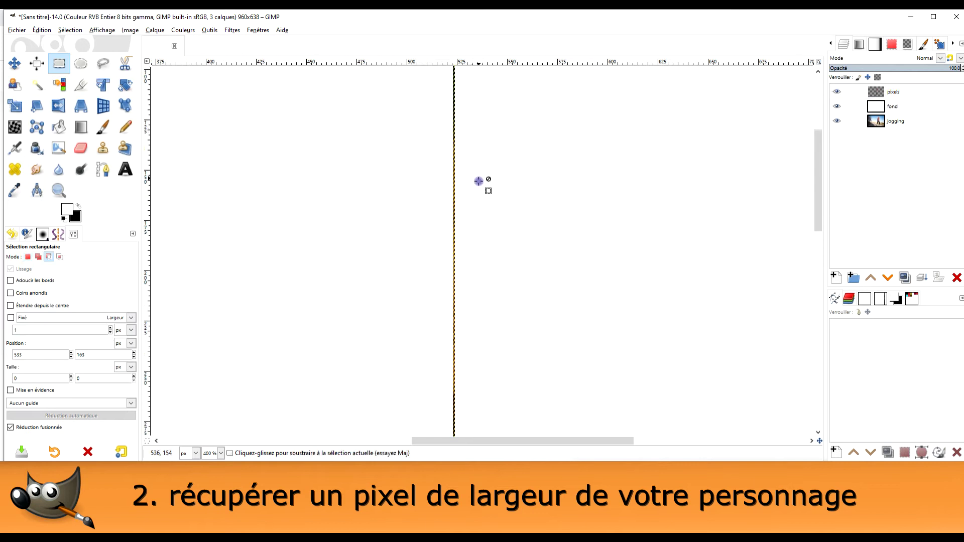
pyautogui.scroll(-1, 477, 183)
pyautogui.scroll(-1, 469, 166)
pyautogui.scroll(-1, 490, 151)
pyautogui.scroll(-1, 491, 151)
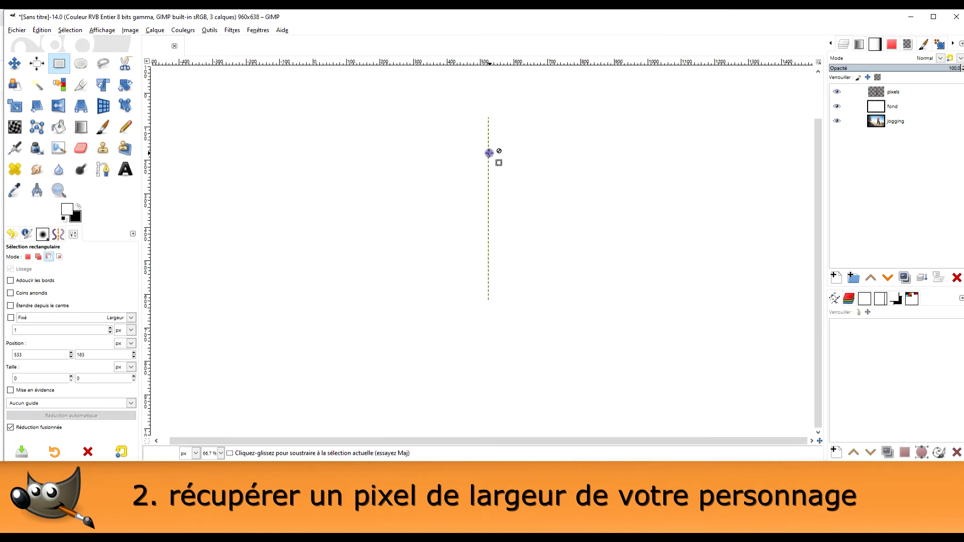
pyautogui.click(893, 108)
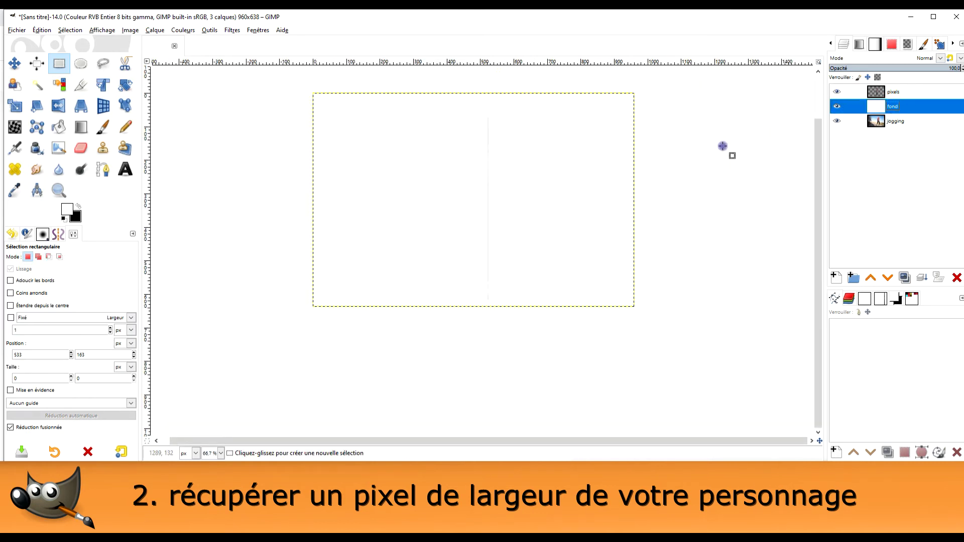
# - Make the cropped pixels layer active and select its entire area with Sélection > Tout
pyautogui.press('2')
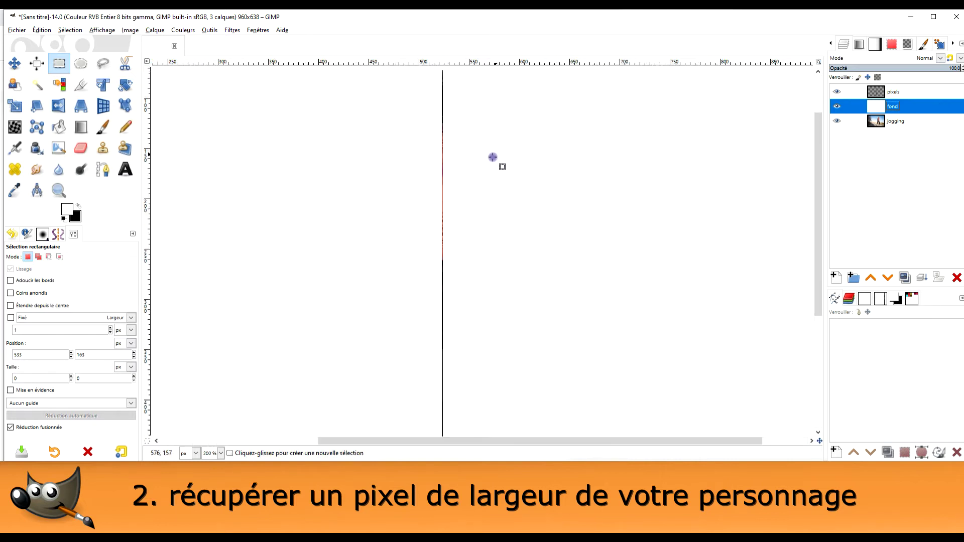
pyautogui.press('-')
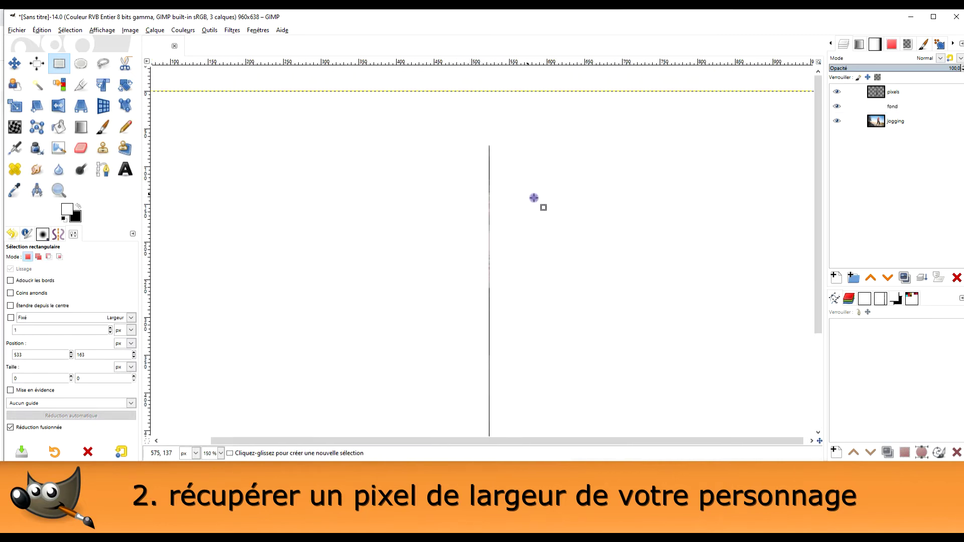
pyautogui.click(908, 93)
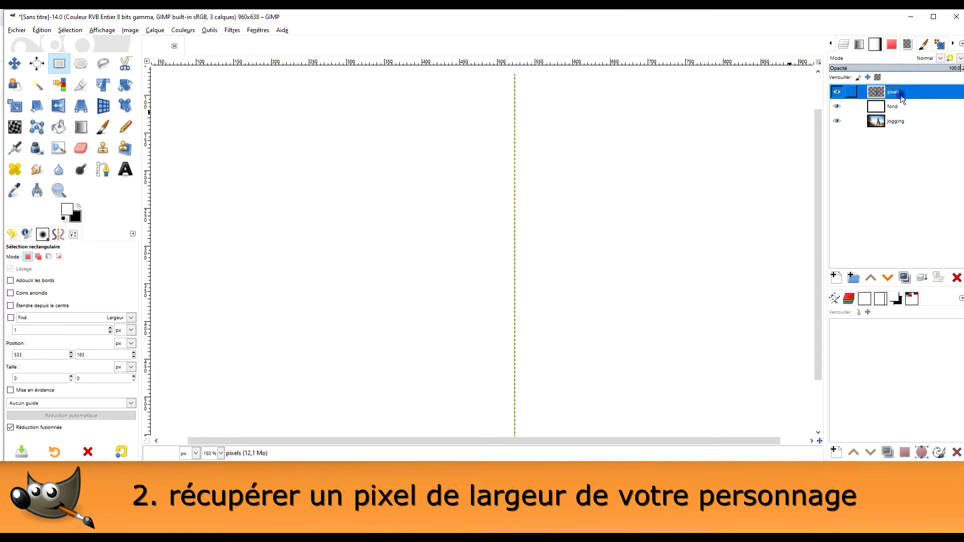
pyautogui.scroll(3, 589, 196)
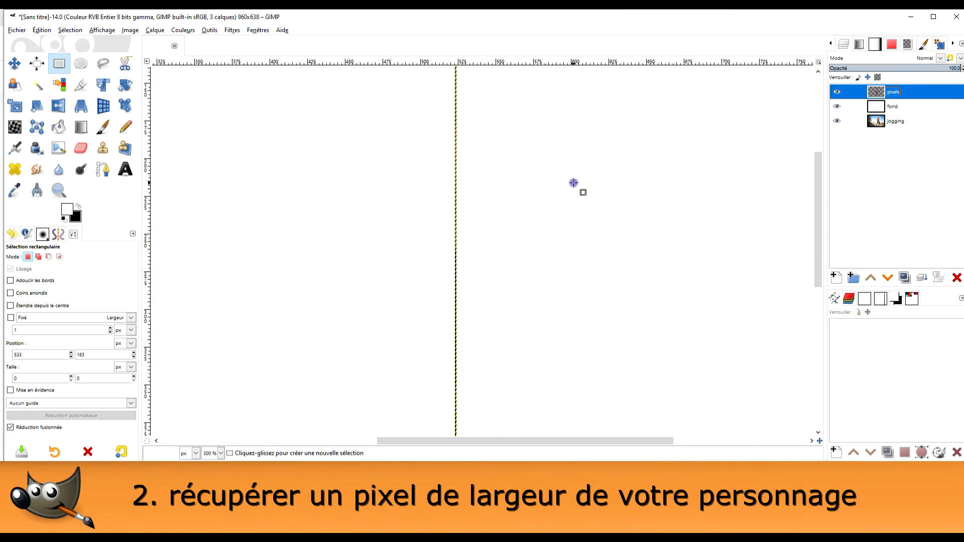
pyautogui.click(66, 30)
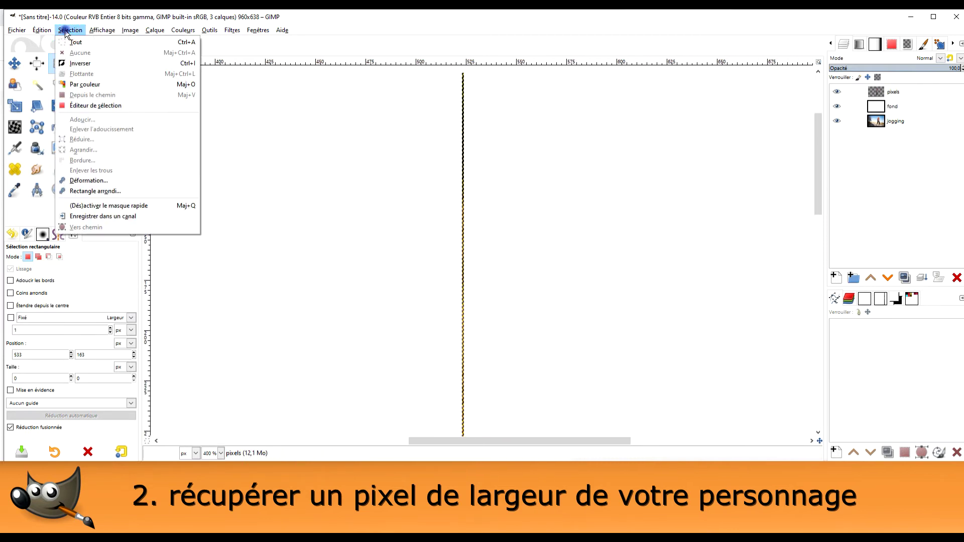
pyautogui.click(77, 43)
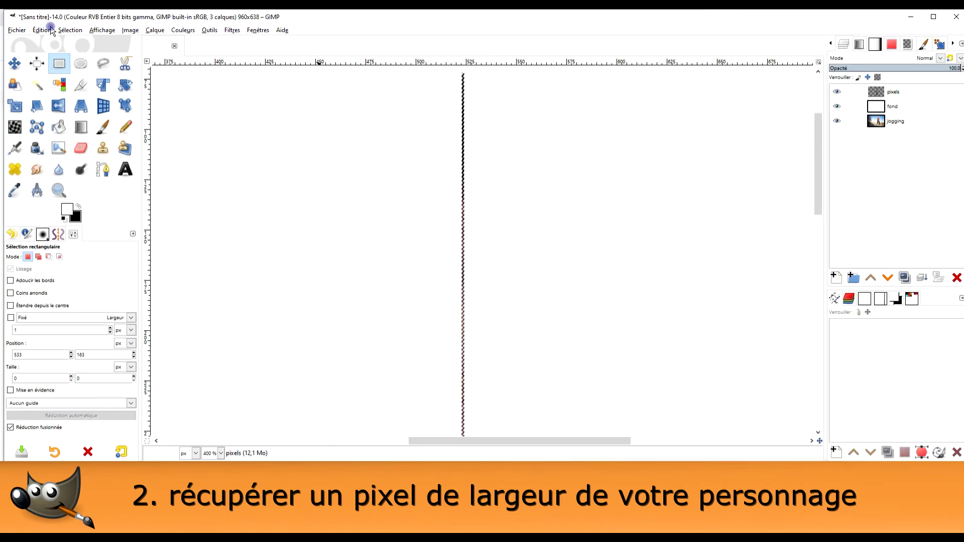
pyautogui.click(42, 30)
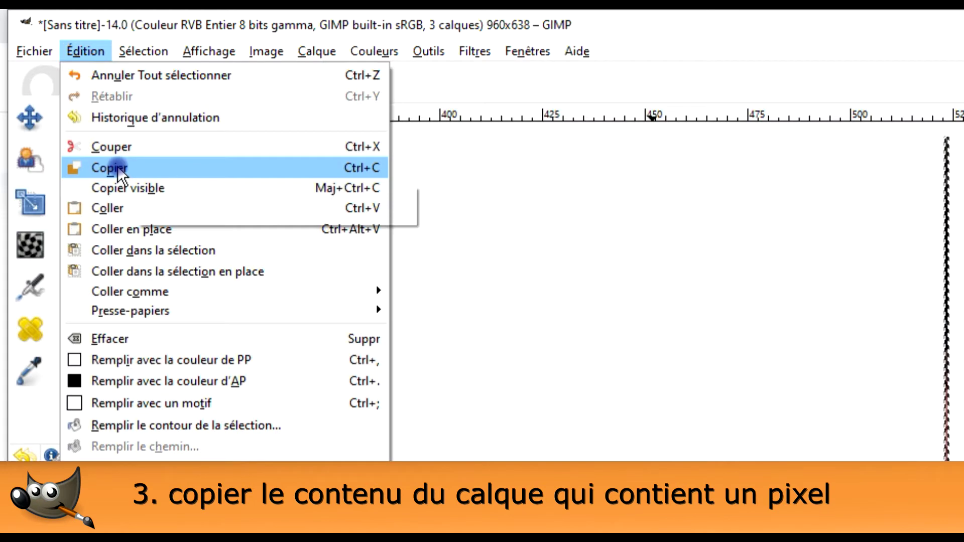
# - Copy the strip, switch to the Paintbrush, and make the fond layer active
pyautogui.click(59, 90)
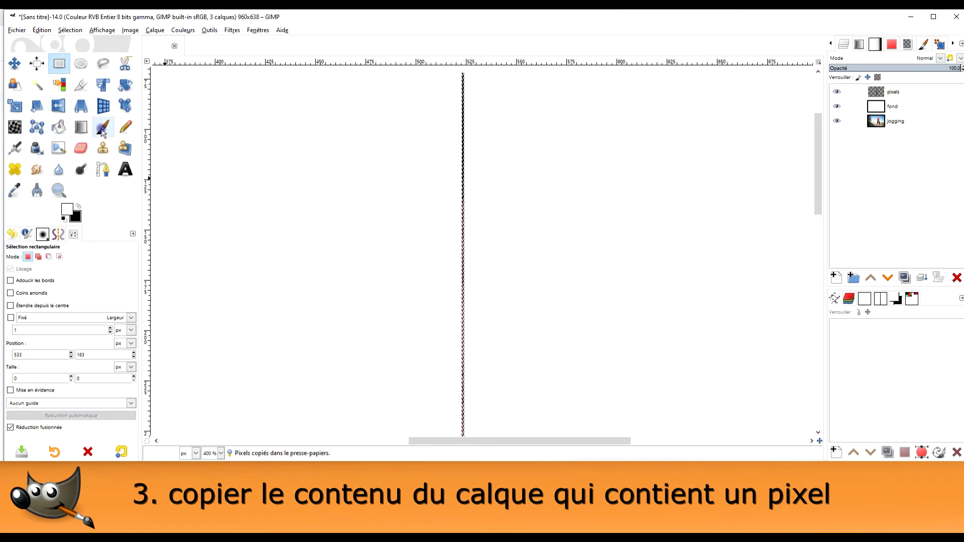
pyautogui.keyDown('ctrl'); pyautogui.scroll(-3, 608, 213); pyautogui.keyUp('ctrl')
pyautogui.scroll(-3, 608, 213)
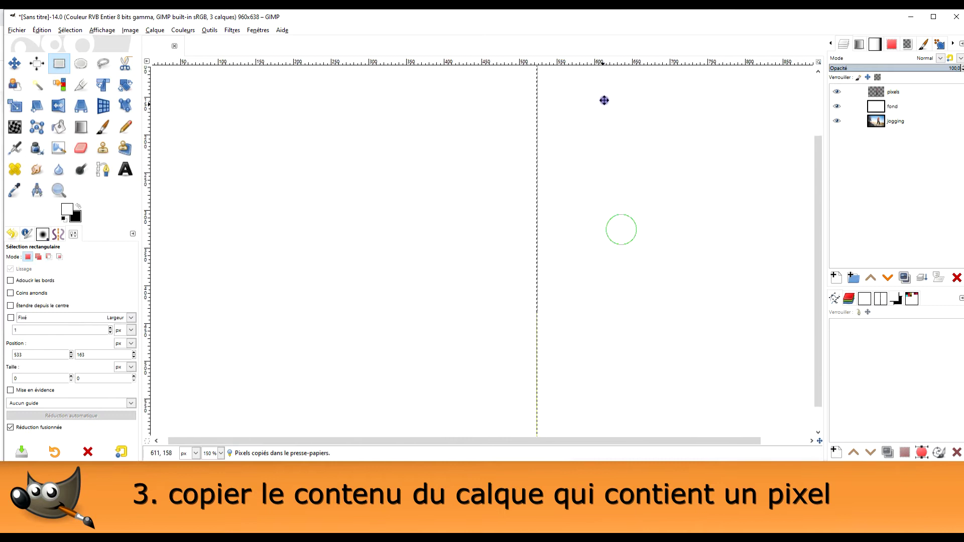
pyautogui.click(102, 128)
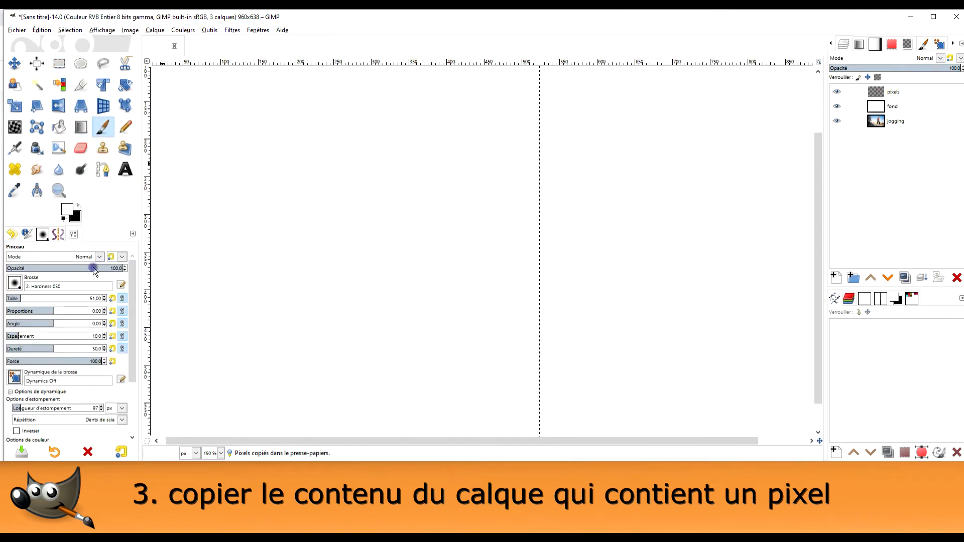
pyautogui.rightClick(889, 107)
pyautogui.click(889, 108)
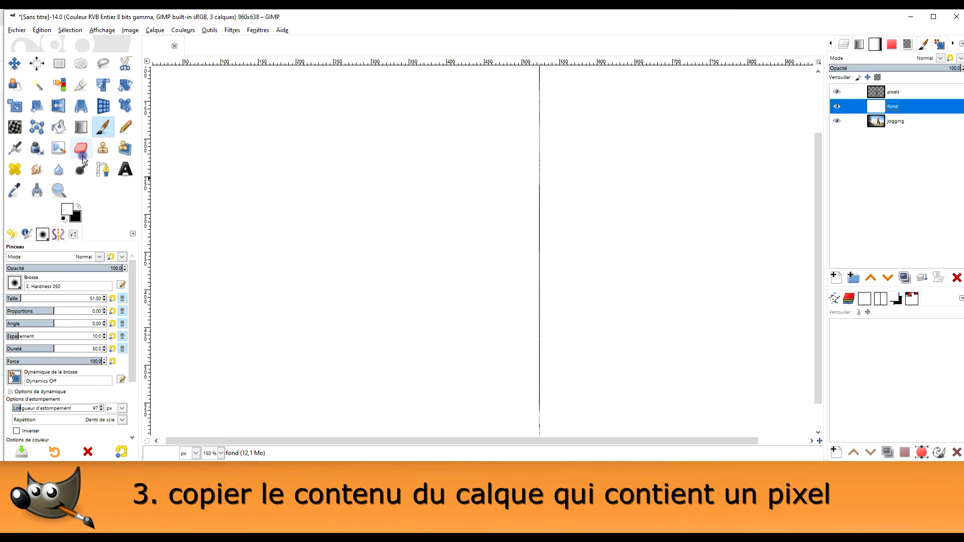
pyautogui.click(101, 132)
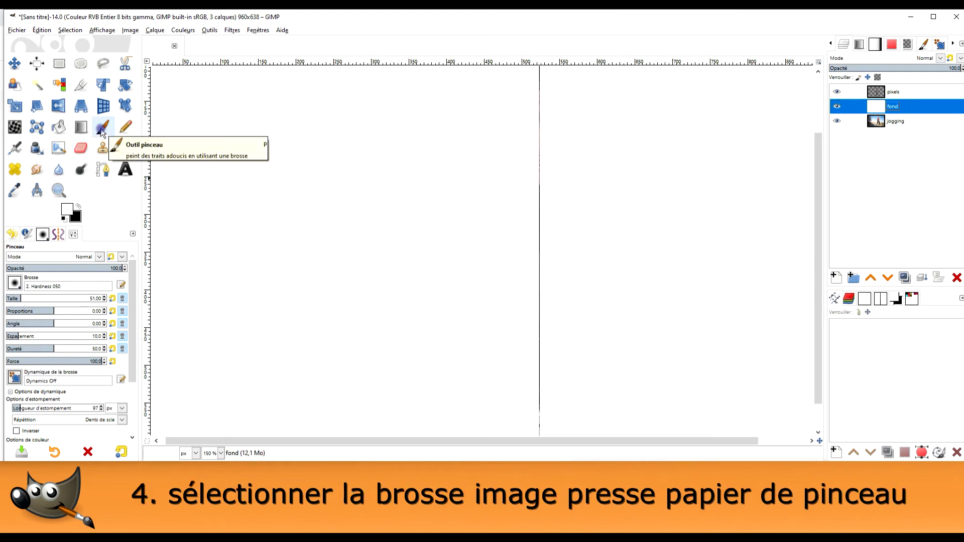
# - Set the Paintbrush brush to 'Image du presse-papiers', the copied strip
pyautogui.click(15, 284)
pyautogui.scroll(3, 96, 308)
pyautogui.scroll(2, 93, 301)
pyautogui.click(64, 303)
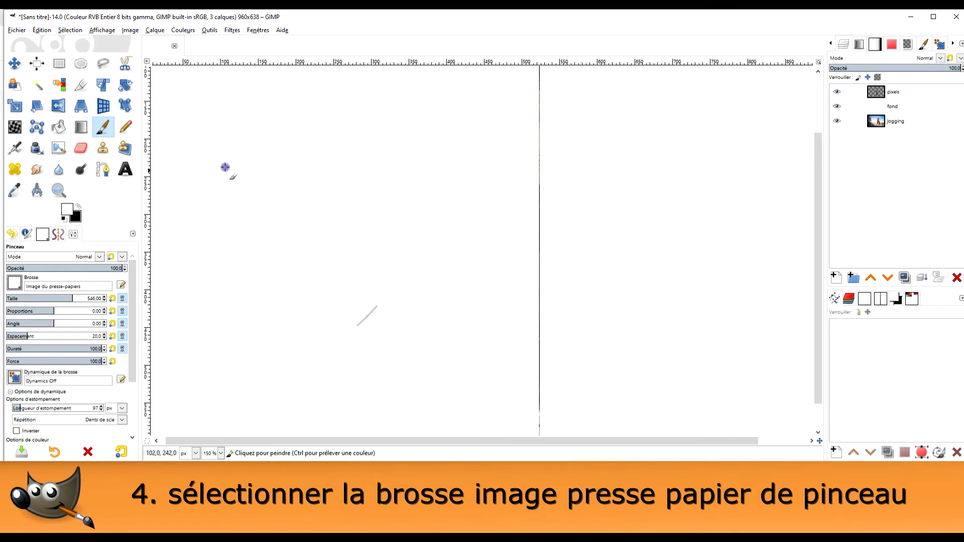
pyautogui.keyDown('ctrl'); pyautogui.scroll(-2, 287, 220); pyautogui.keyUp('ctrl')
pyautogui.keyDown('ctrl'); pyautogui.scroll(1, 286, 219); pyautogui.keyUp('ctrl')
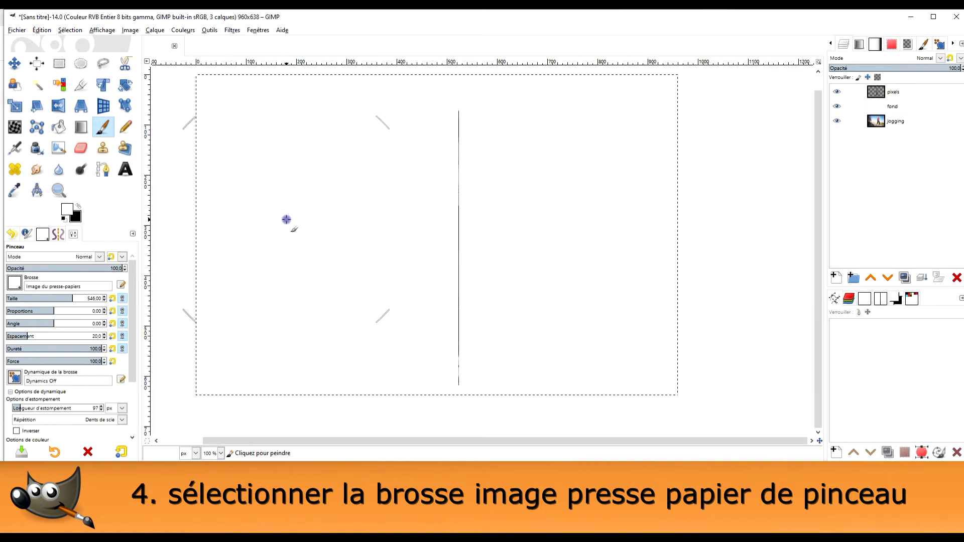
# - Paint striped strokes on fond, undo two bad ones, and repaint one long wavy streak
pyautogui.moveTo(357, 232)
pyautogui.mouseDown()
pyautogui.moveTo(474, 235)
pyautogui.moveTo(306, 232)
pyautogui.mouseUp()
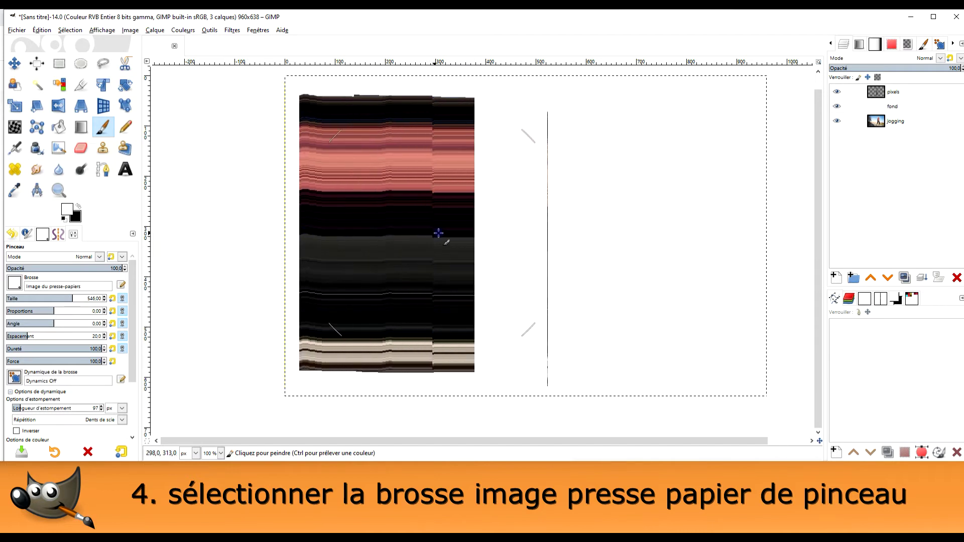
pyautogui.moveTo(306, 232); pyautogui.dragTo(502, 229)
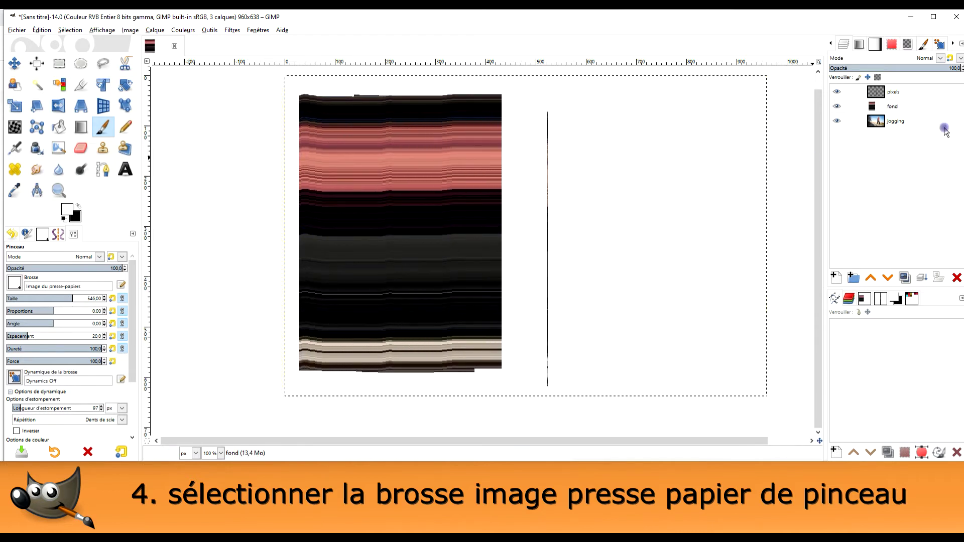
pyautogui.click(926, 106)
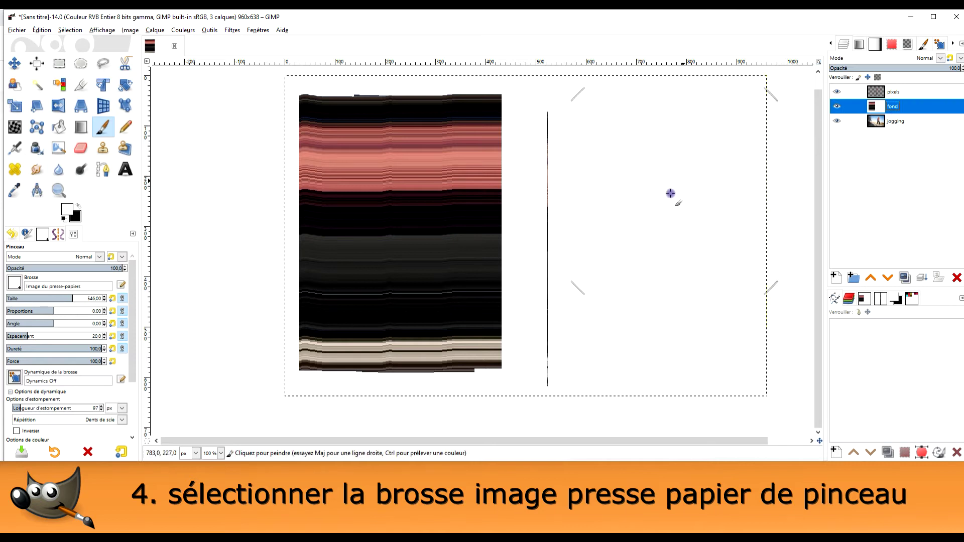
pyautogui.click(641, 212)
pyautogui.moveTo(570, 255); pyautogui.dragTo(693, 216)
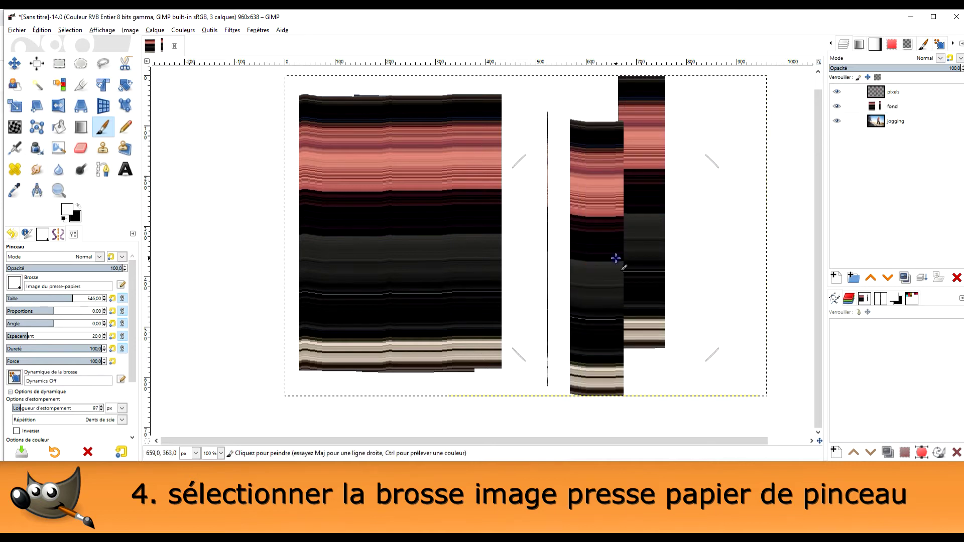
pyautogui.hotkey('ctrl', 'z')
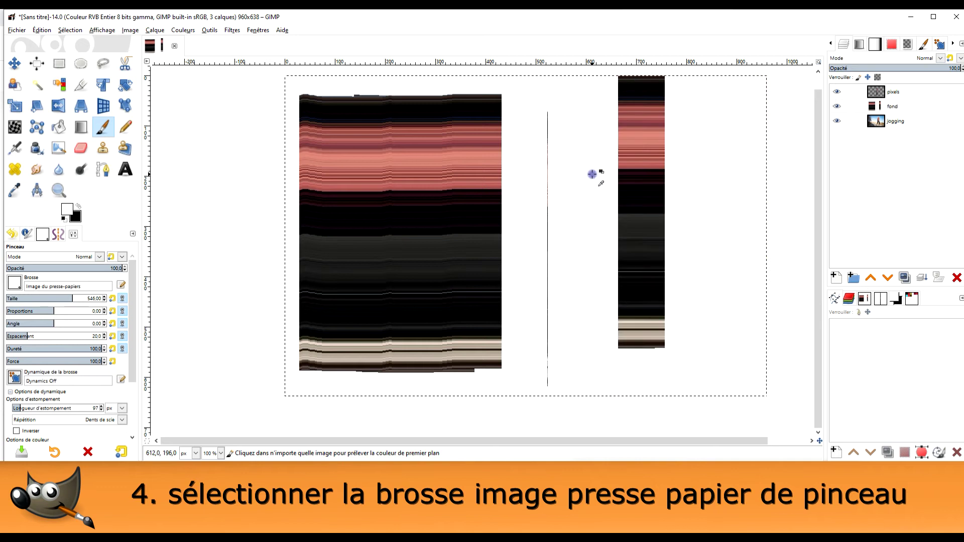
pyautogui.hotkey('ctrl', 'z')
pyautogui.hotkey('ctrl', 'z')
pyautogui.moveTo(338, 247)
pyautogui.mouseDown()
pyautogui.moveTo(353, 222)
pyautogui.moveTo(691, 226)
pyautogui.mouseUp()
# - Delete the fond layer and hide the pixels layer
pyautogui.click(904, 106)
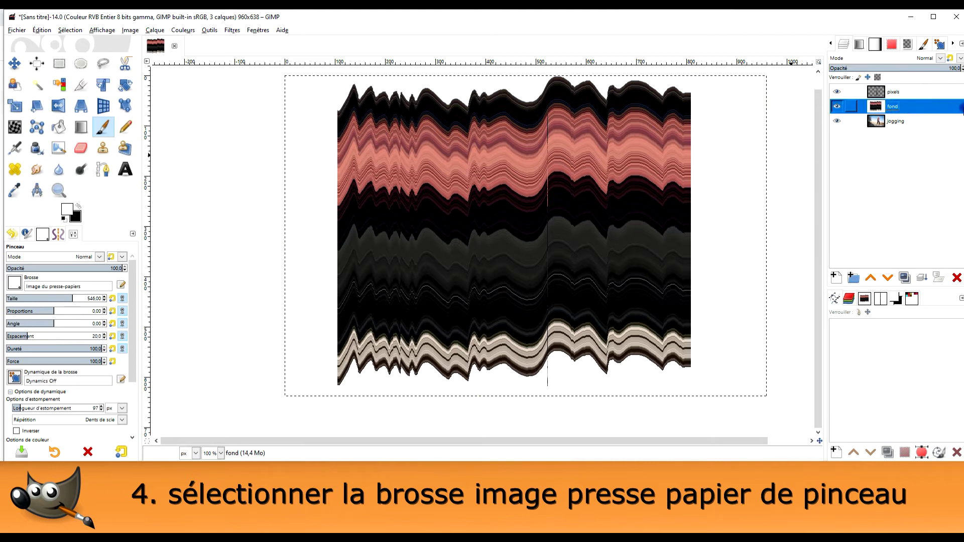
pyautogui.click(957, 279)
pyautogui.click(882, 96)
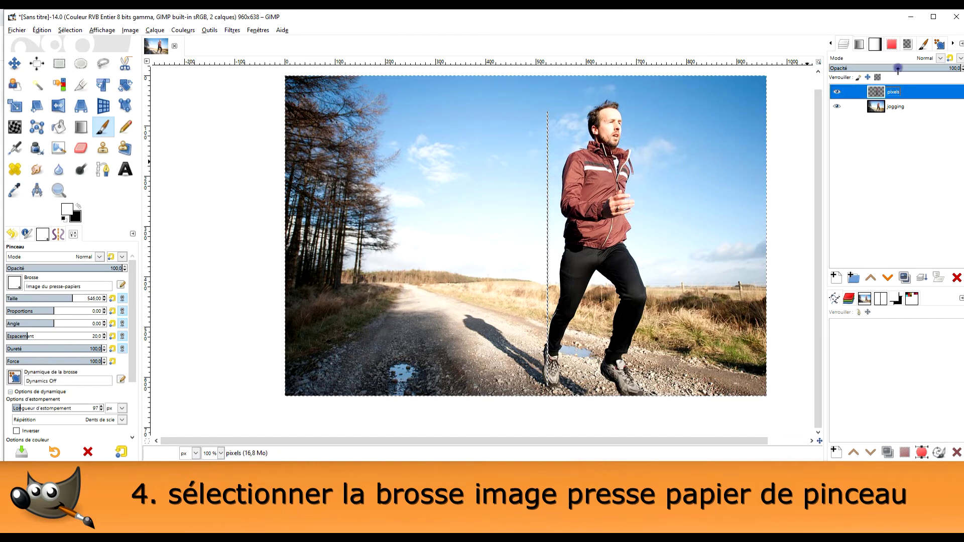
pyautogui.click(836, 92)
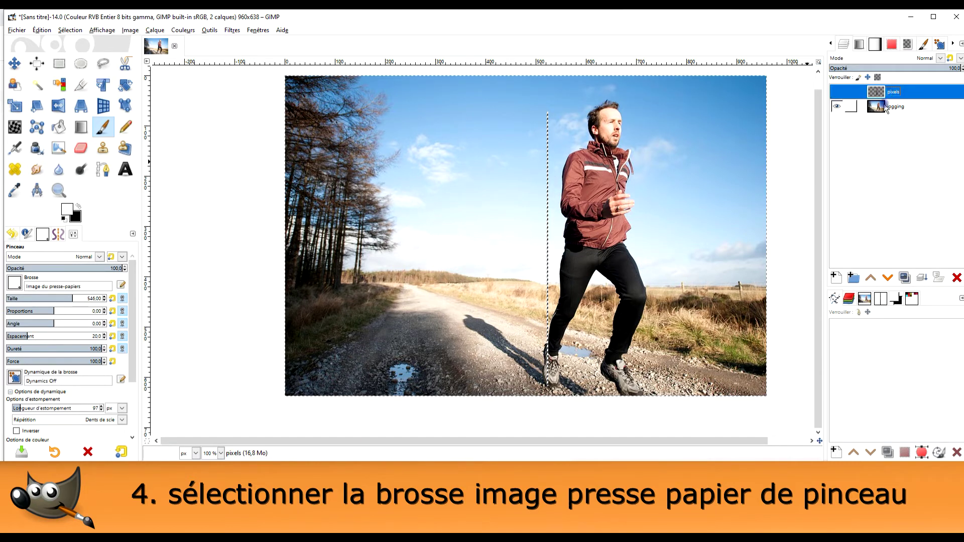
# - Make the jogging layer active and clear the selection with Sélection > Aucune
pyautogui.click(912, 106)
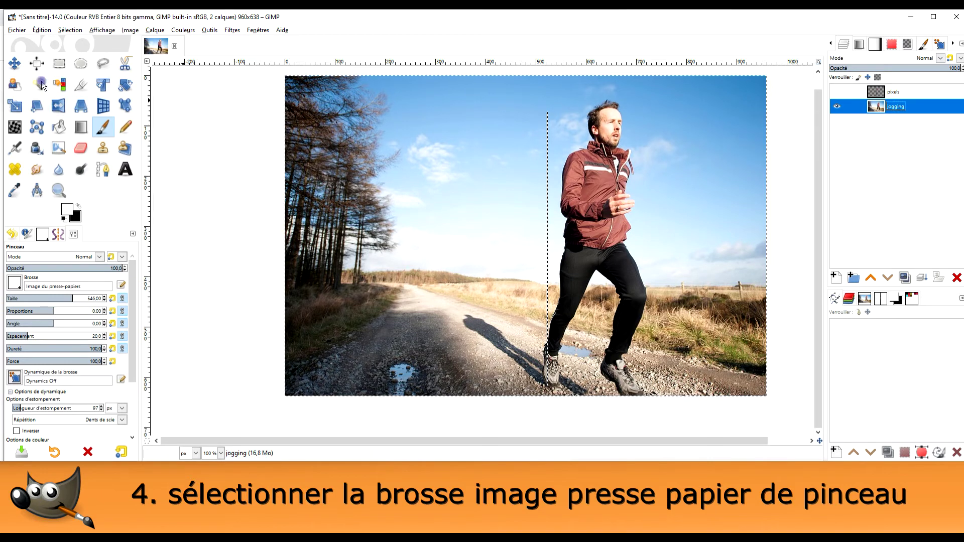
pyautogui.click(60, 30)
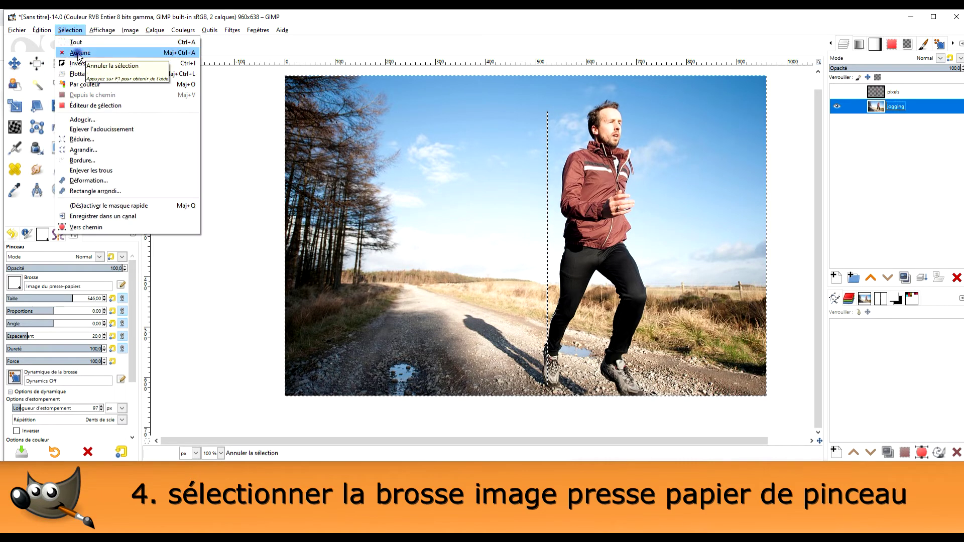
pyautogui.click(75, 51)
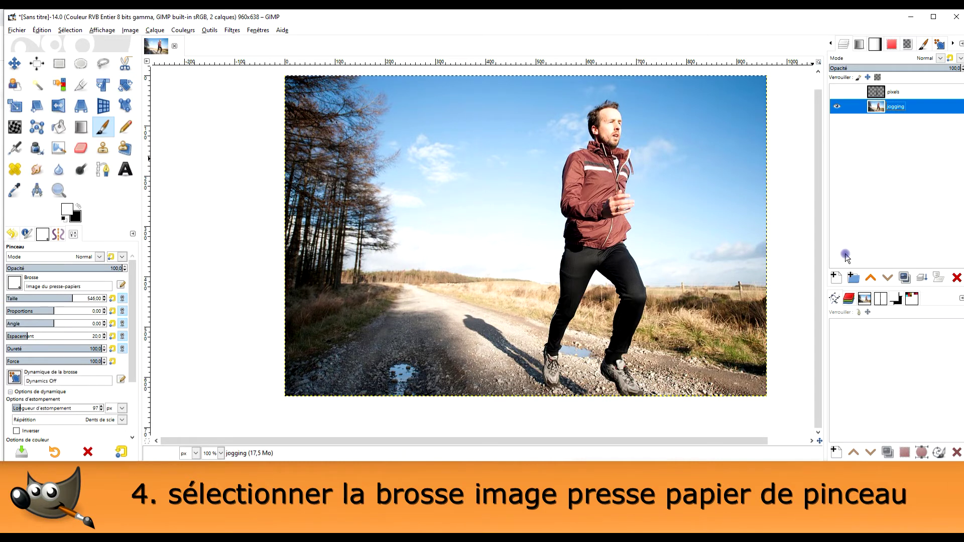
# - Replace a white new layer with a transparent-filled 'déplacement' layer and make it active
pyautogui.click(837, 279)
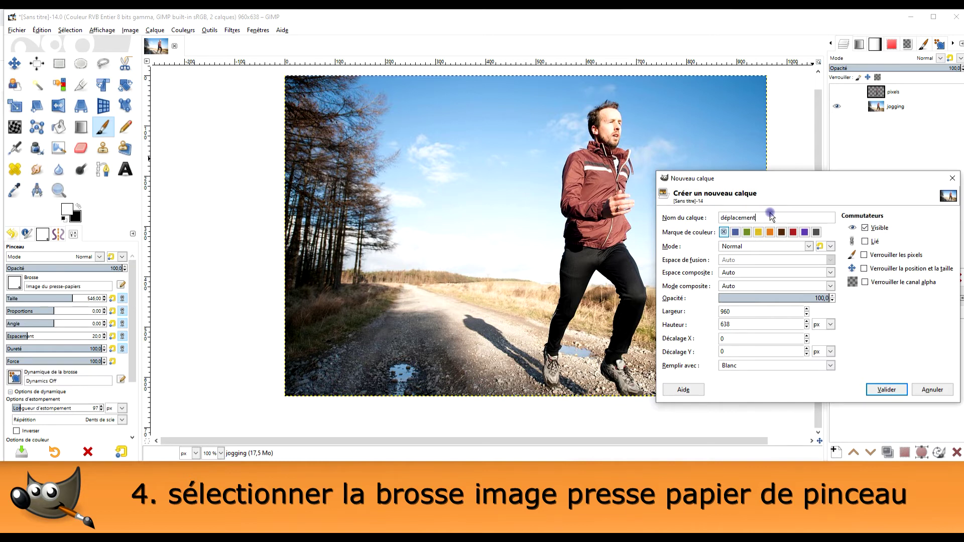
pyautogui.press('Return')
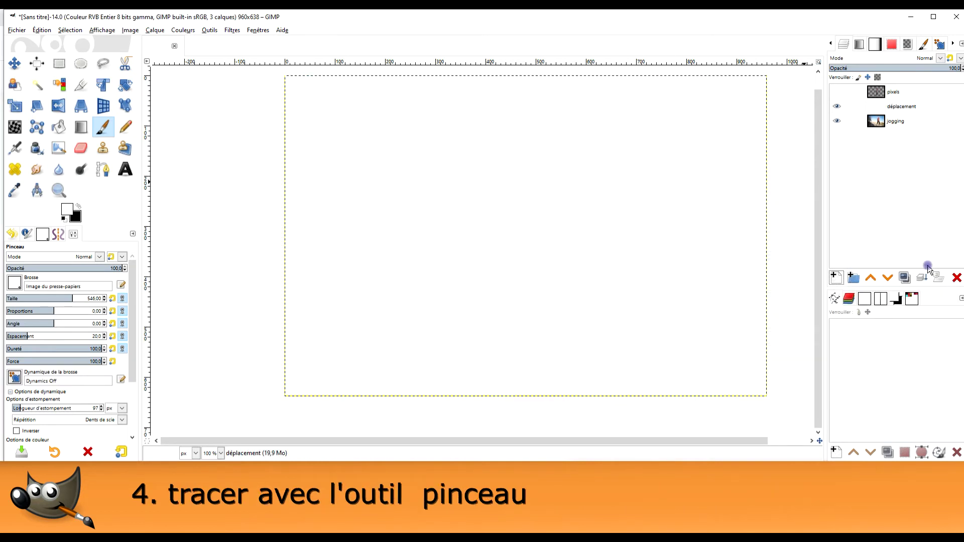
pyautogui.click(955, 278)
pyautogui.click(837, 278)
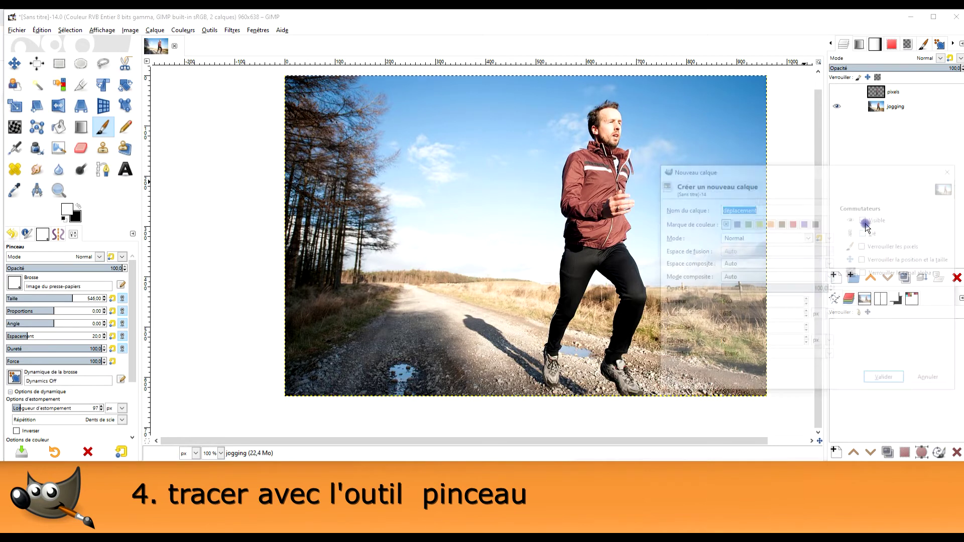
pyautogui.click(755, 357)
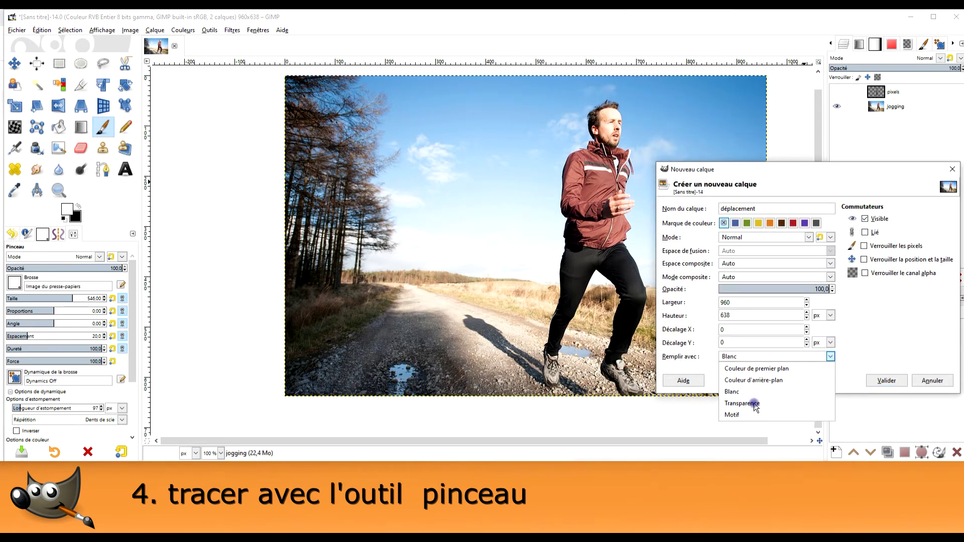
pyautogui.click(743, 403)
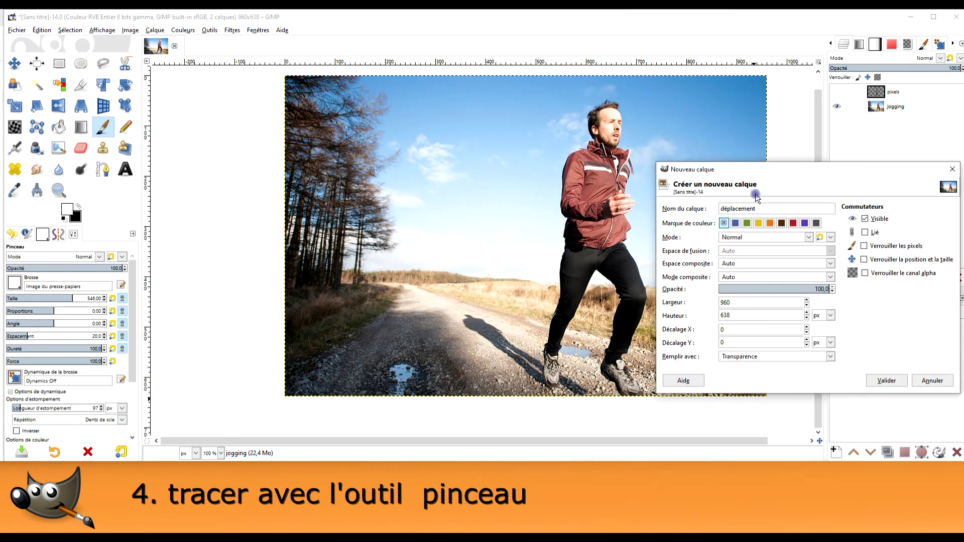
pyautogui.click(887, 380)
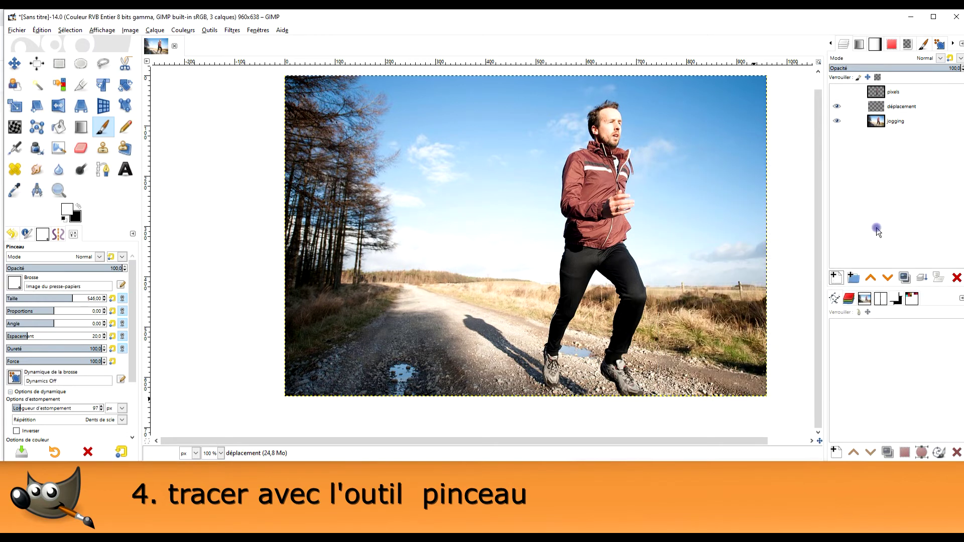
pyautogui.click(901, 107)
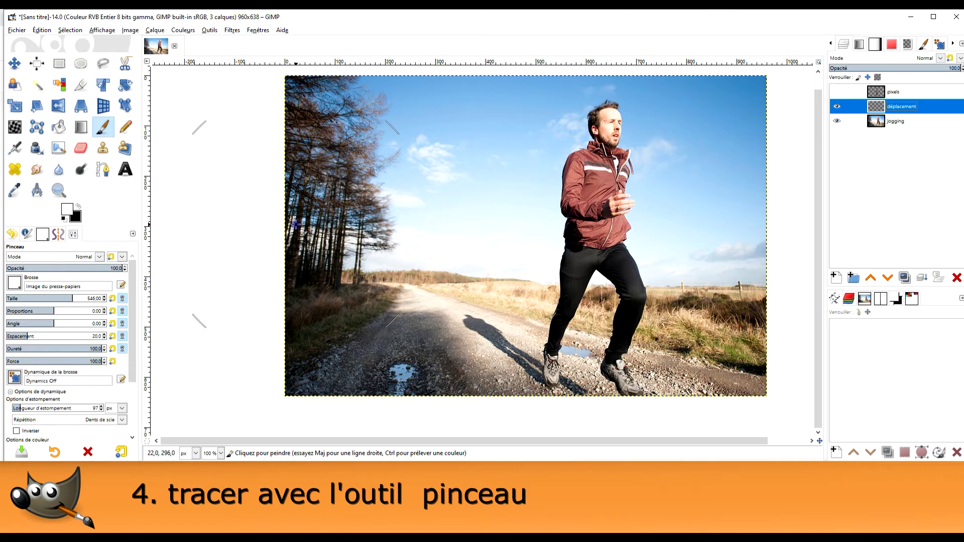
# - Paint one straight horizontal clipboard-brush streak across the runner from x=590 to x=1323
pyautogui.click(296, 224)
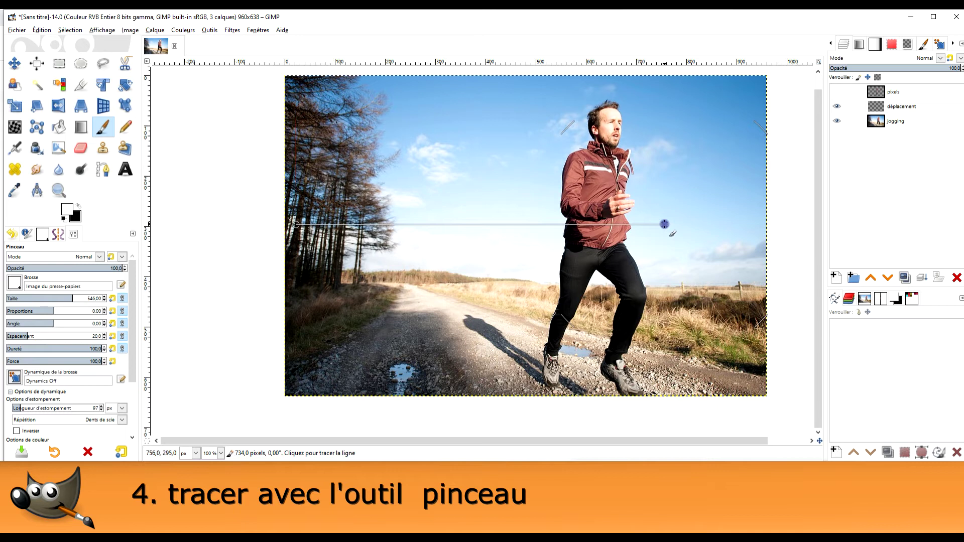
pyautogui.keyDown('shift'); pyautogui.click(664, 225); pyautogui.keyUp('shift')
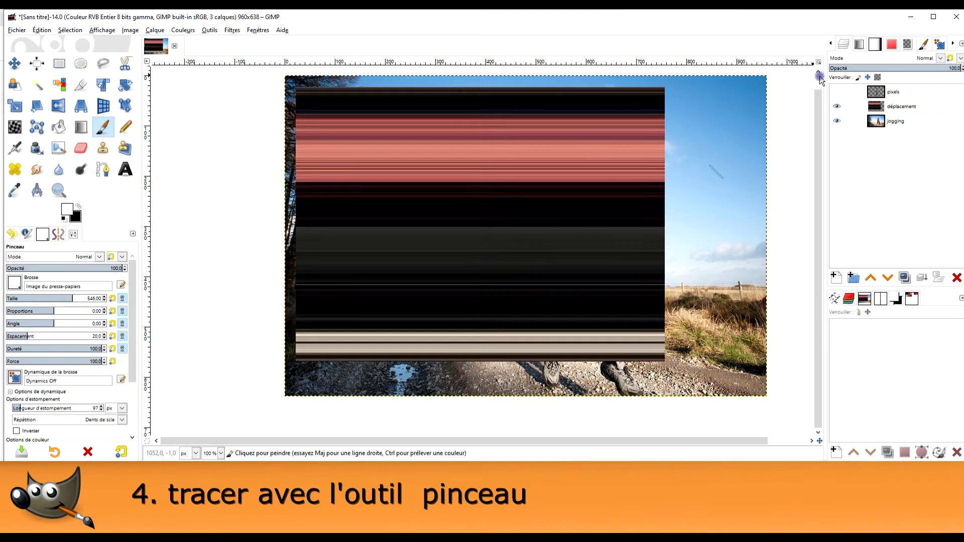
pyautogui.click(894, 107)
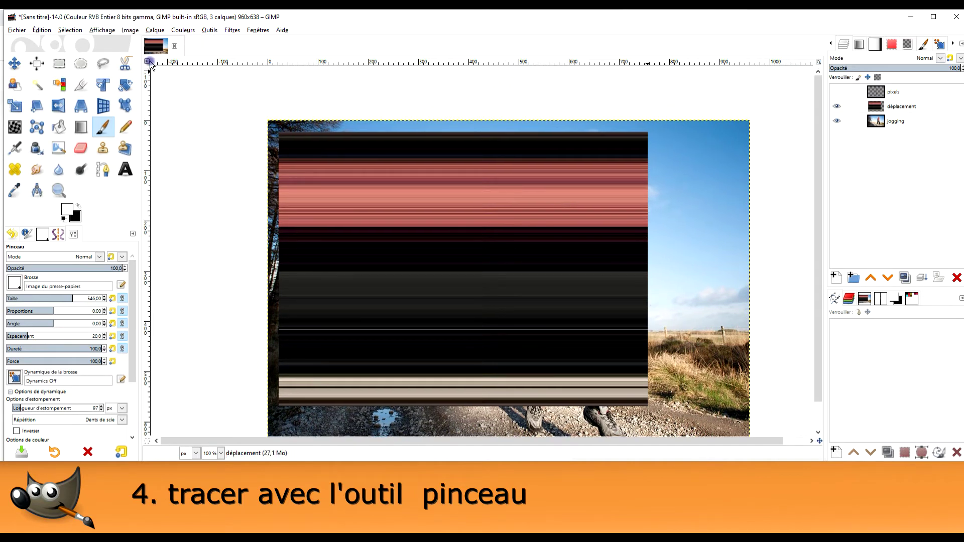
# - Crop déplacement to its painted streak, switch the brush to 2. Hardness 075, and reselect déplacement
pyautogui.click(155, 31)
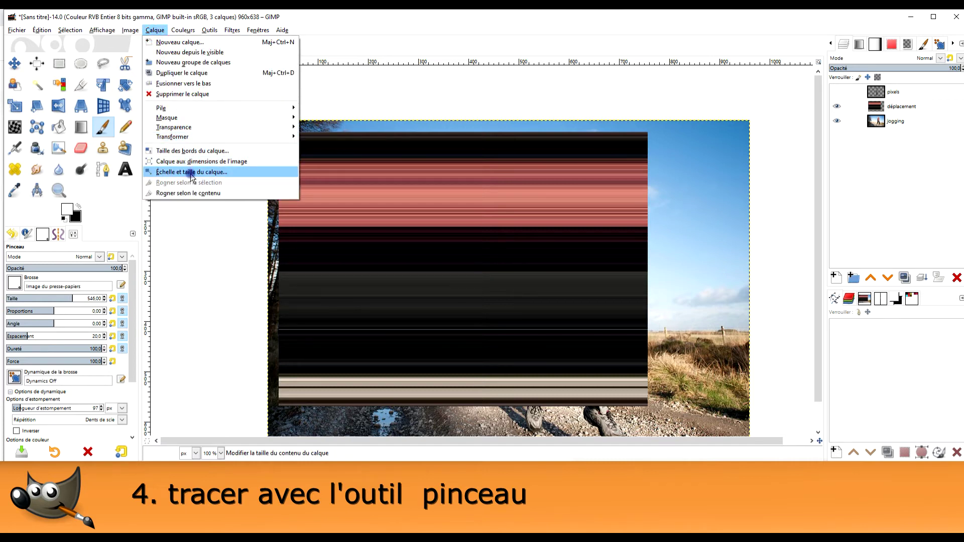
pyautogui.click(188, 193)
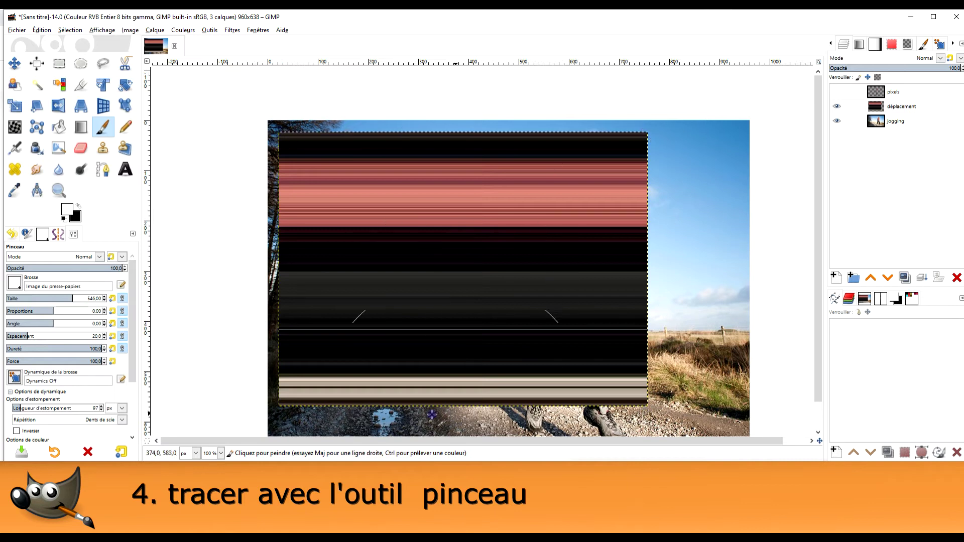
pyautogui.click(14, 283)
pyautogui.scroll(-2, 64, 334)
pyautogui.scroll(-2, 62, 338)
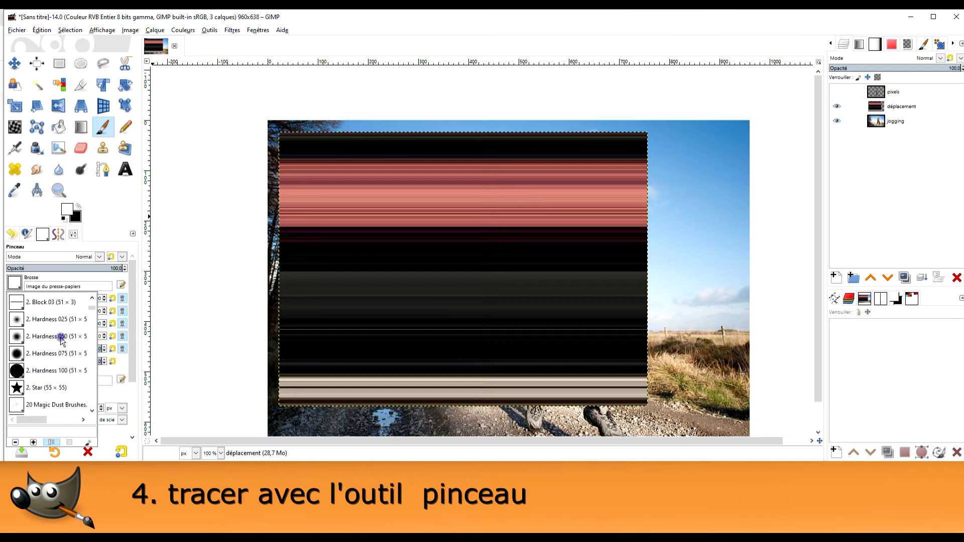
pyautogui.click(16, 354)
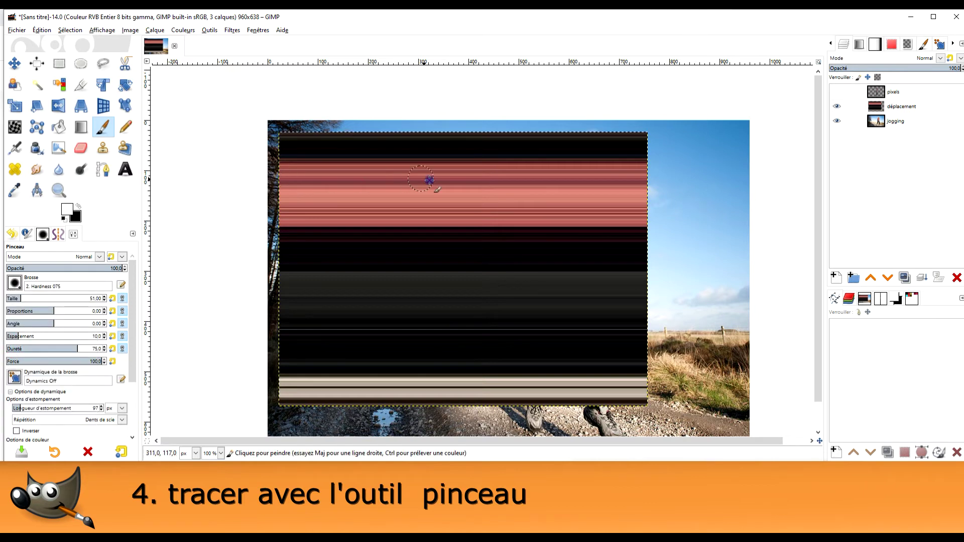
pyautogui.click(911, 122)
pyautogui.click(907, 107)
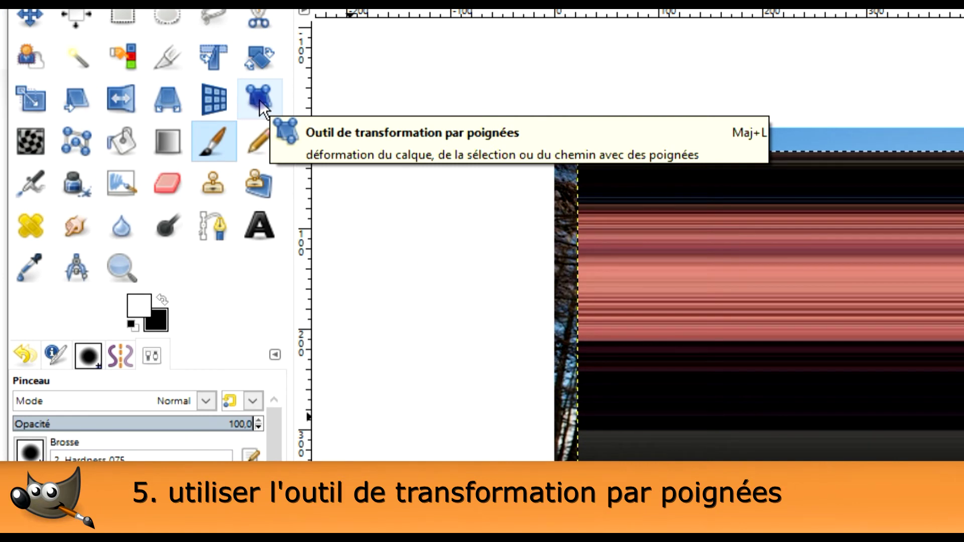
# - With the Handle Transform tool, place four handles at the streak layer's corners
pyautogui.click(259, 99)
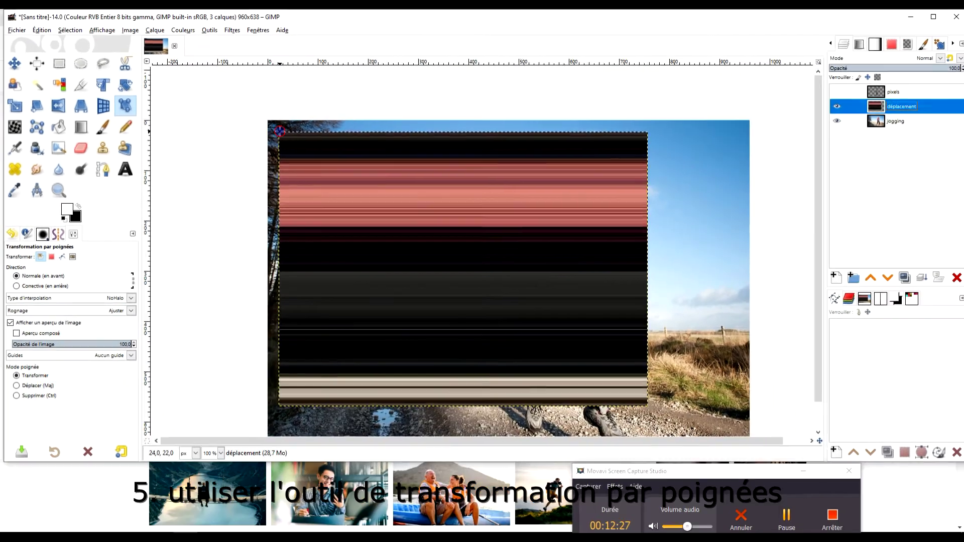
pyautogui.click(257, 128)
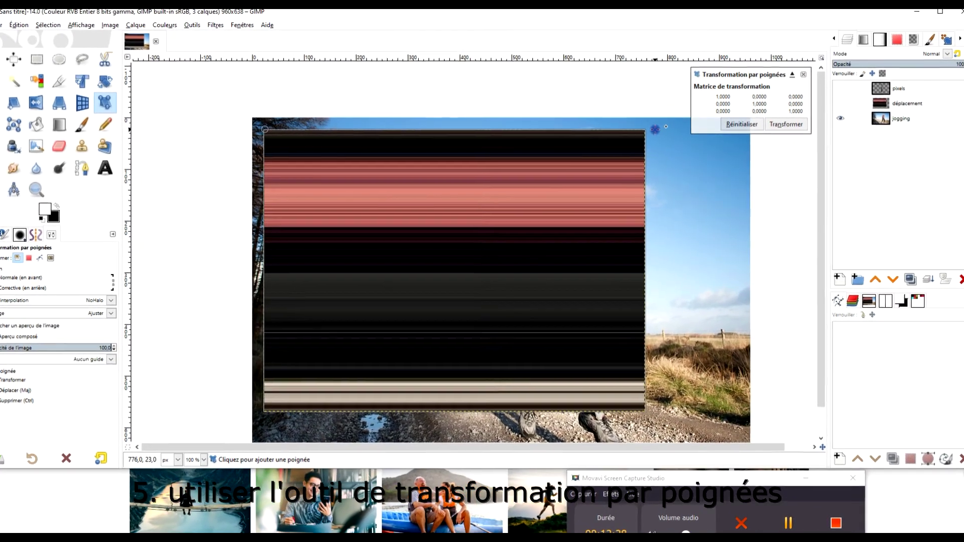
pyautogui.click(647, 129)
pyautogui.click(643, 414)
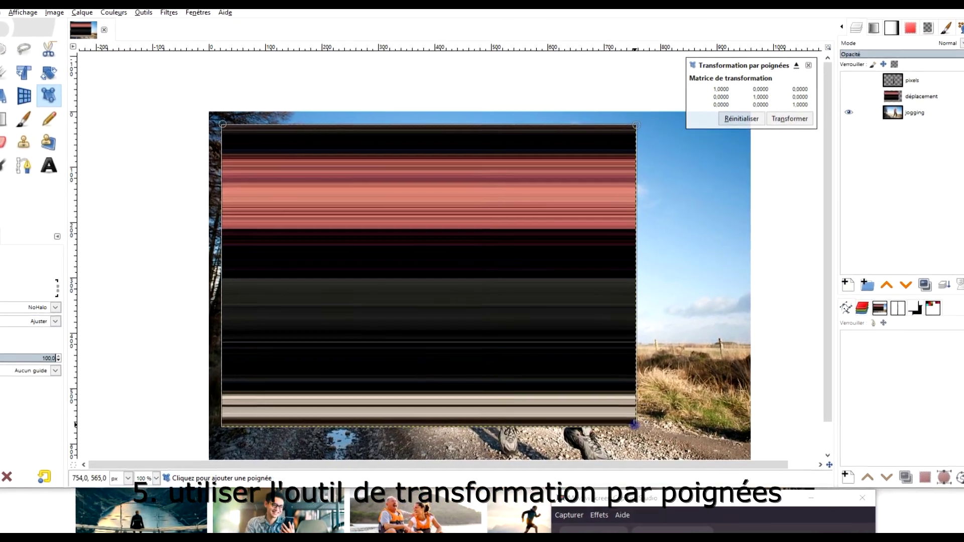
pyautogui.click(182, 444)
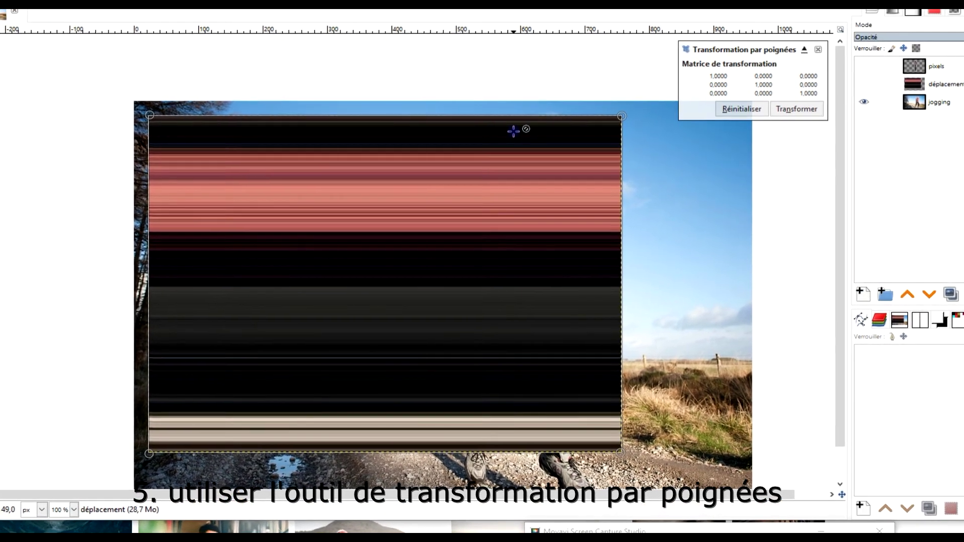
# - Drag the right corners onto the runner, and pull the top-left corner down and inward
pyautogui.moveTo(618, 456); pyautogui.dragTo(425, 482)
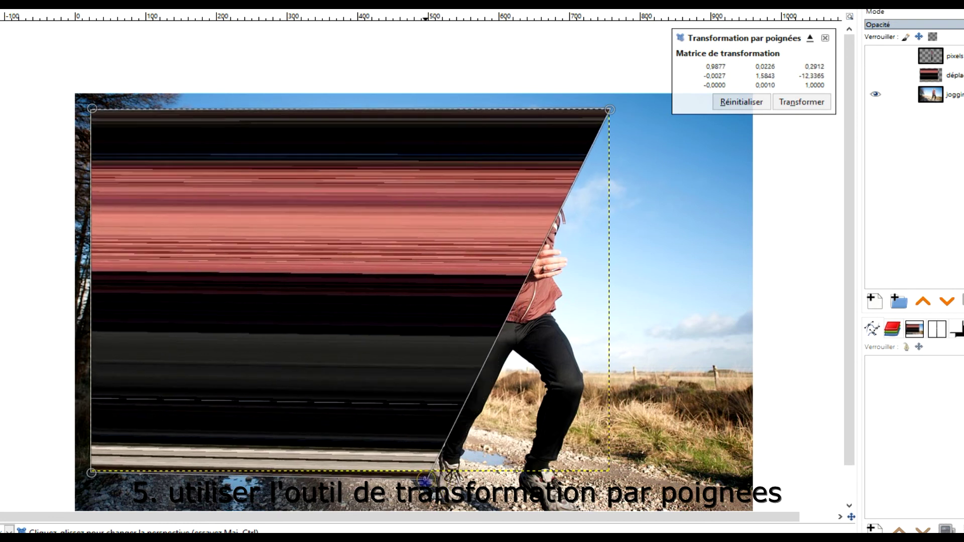
pyautogui.moveTo(426, 482); pyautogui.dragTo(453, 473)
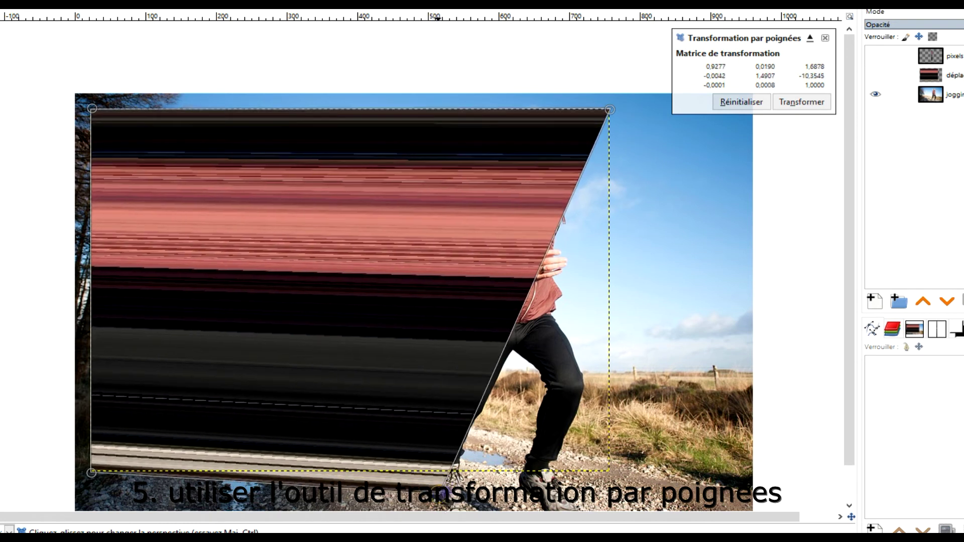
pyautogui.moveTo(616, 106)
pyautogui.mouseDown()
pyautogui.moveTo(506, 137)
pyautogui.moveTo(520, 143)
pyautogui.moveTo(510, 137)
pyautogui.mouseUp()
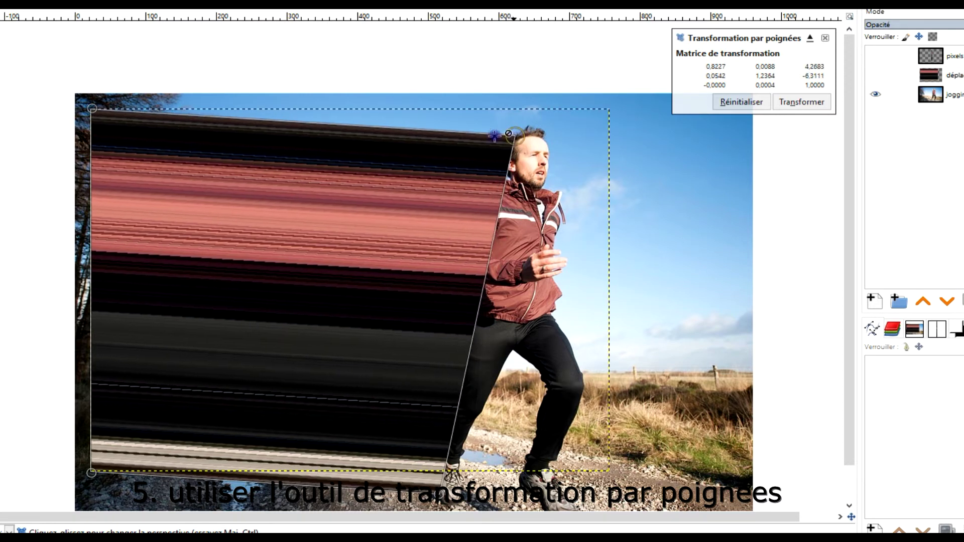
pyautogui.moveTo(93, 111)
pyautogui.mouseDown()
pyautogui.moveTo(136, 187)
pyautogui.moveTo(213, 256)
pyautogui.moveTo(226, 283)
pyautogui.mouseUp()
# - Taper the streak's far end by drawing its left corners onto the road toward the trees
pyautogui.moveTo(234, 288); pyautogui.dragTo(242, 306)
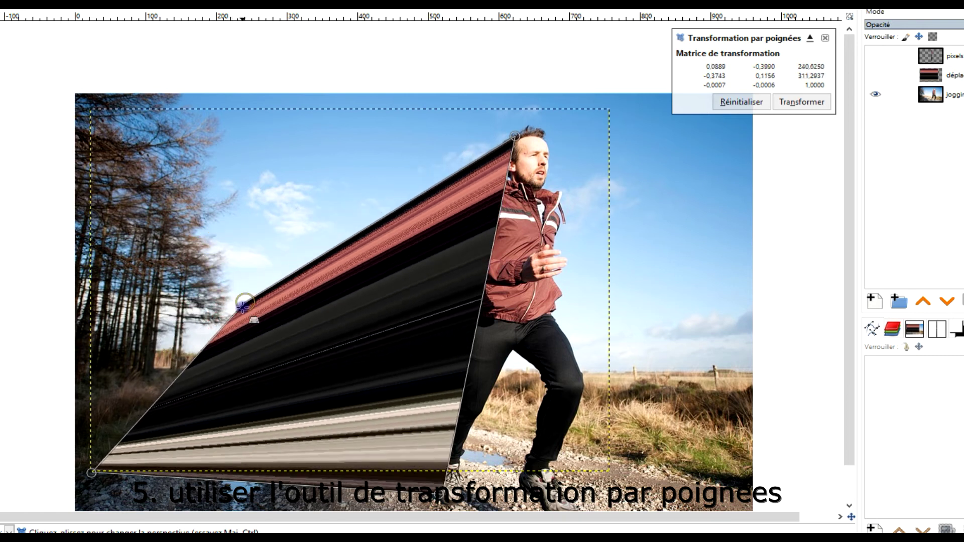
pyautogui.moveTo(92, 472)
pyautogui.mouseDown()
pyautogui.moveTo(199, 447)
pyautogui.moveTo(248, 393)
pyautogui.moveTo(250, 375)
pyautogui.mouseUp()
pyautogui.moveTo(251, 305); pyautogui.dragTo(254, 332)
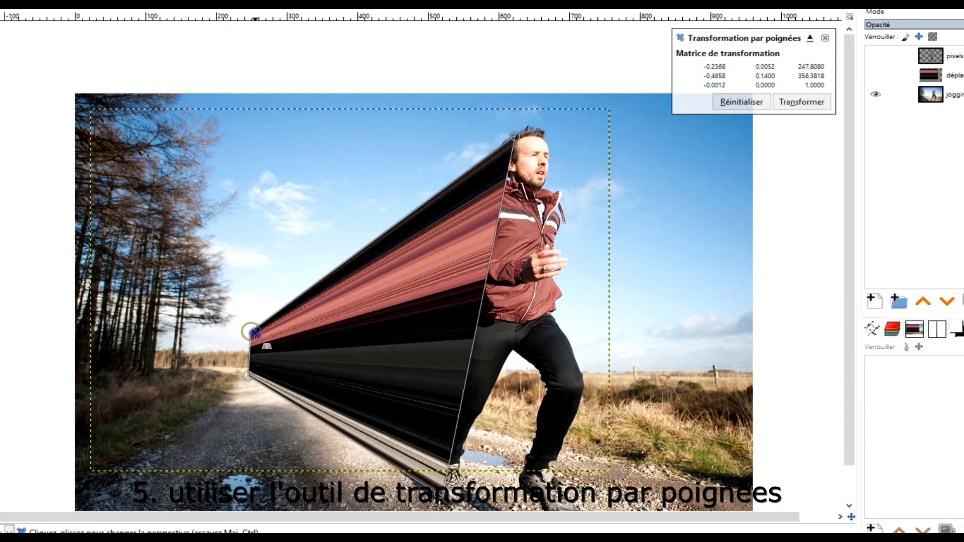
pyautogui.moveTo(243, 383); pyautogui.dragTo(246, 375)
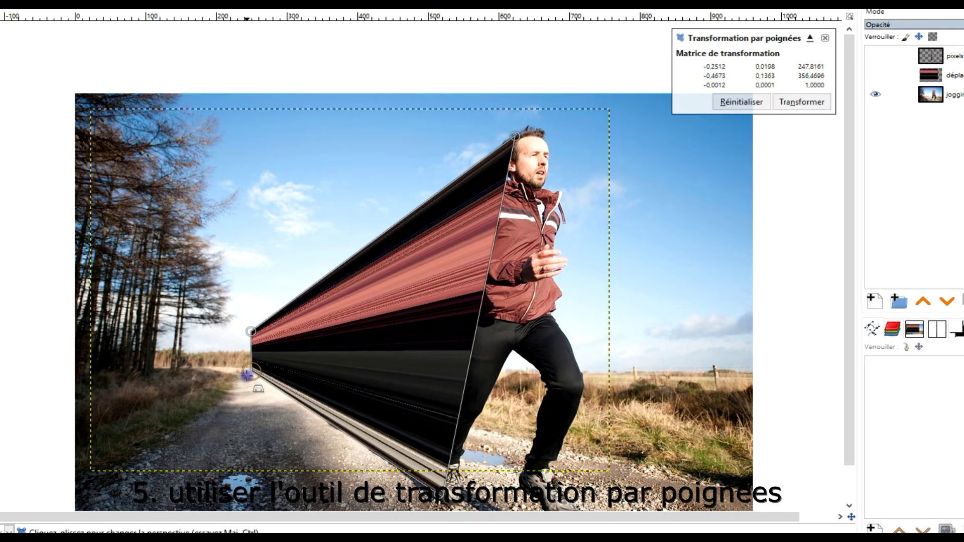
pyautogui.moveTo(246, 375); pyautogui.dragTo(245, 376)
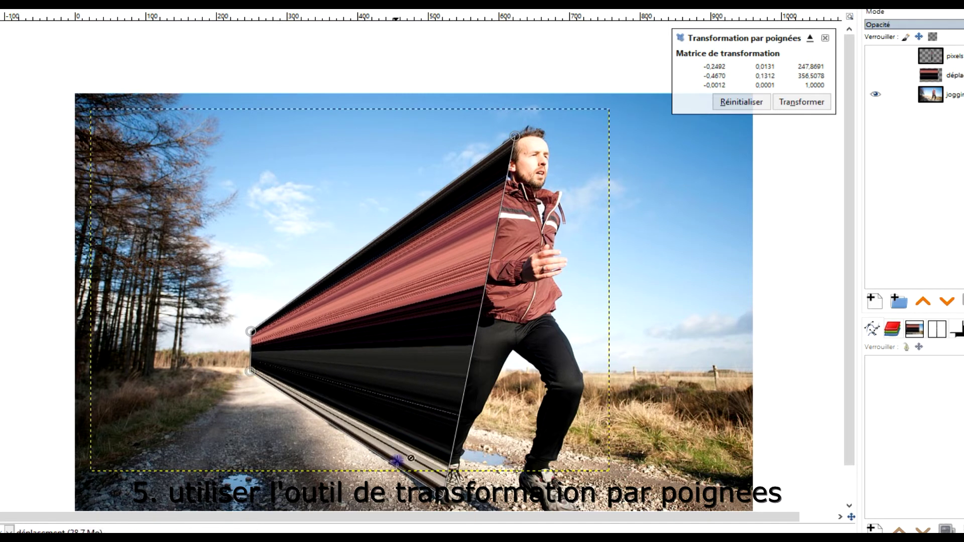
# - Fine-tune the near corners at the runner's head and feet, and nudge the far end right
pyautogui.moveTo(436, 490); pyautogui.dragTo(437, 493)
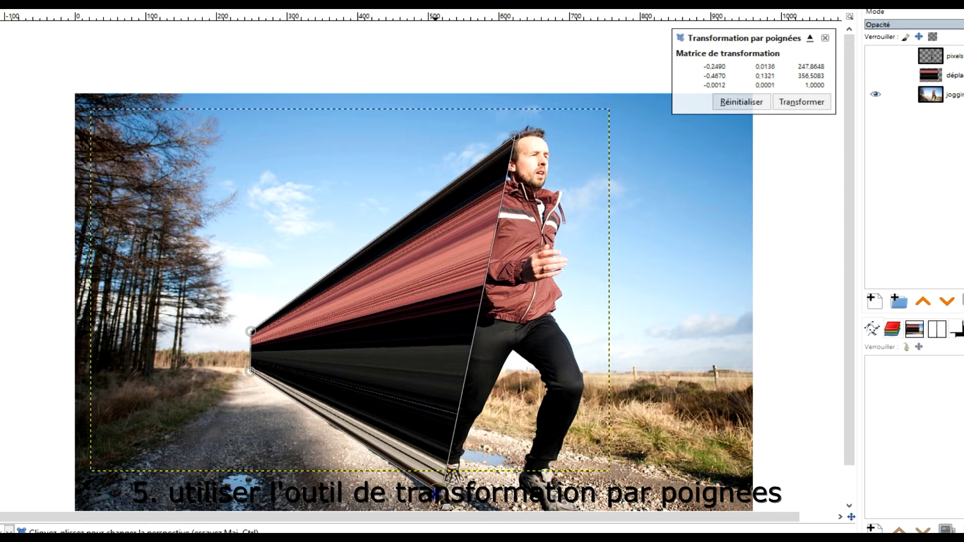
pyautogui.moveTo(515, 135); pyautogui.dragTo(523, 134)
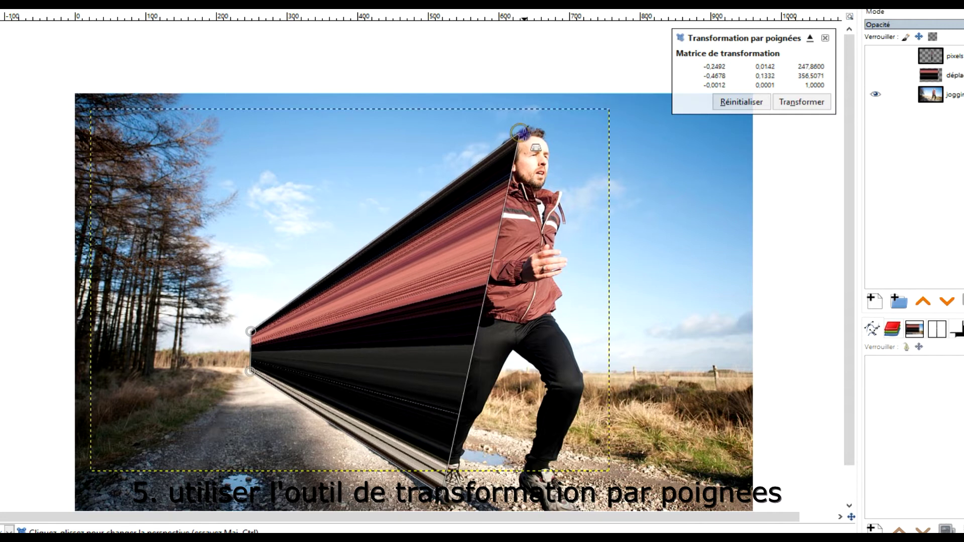
pyautogui.moveTo(523, 134)
pyautogui.mouseDown()
pyautogui.moveTo(515, 136)
pyautogui.moveTo(523, 134)
pyautogui.mouseUp()
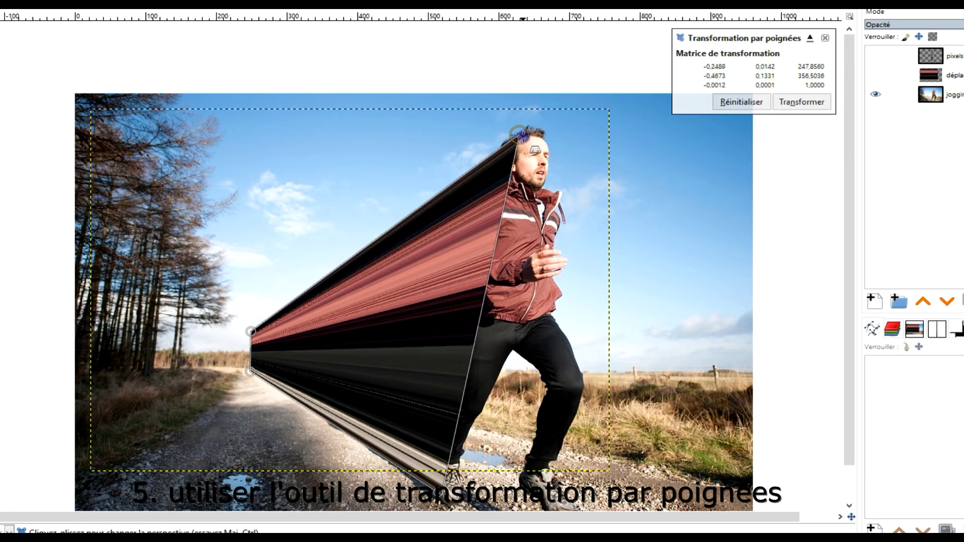
pyautogui.moveTo(446, 476); pyautogui.dragTo(441, 497)
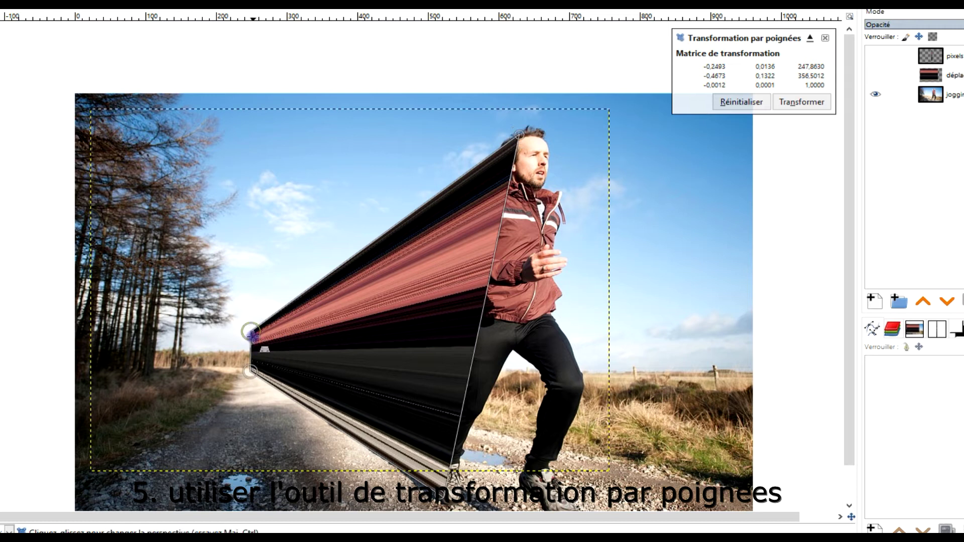
pyautogui.moveTo(251, 331); pyautogui.dragTo(258, 332)
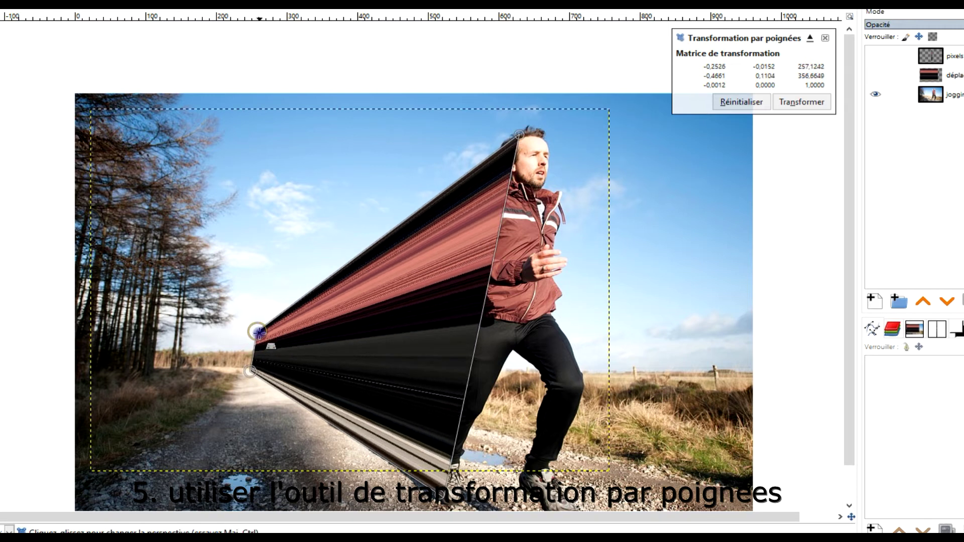
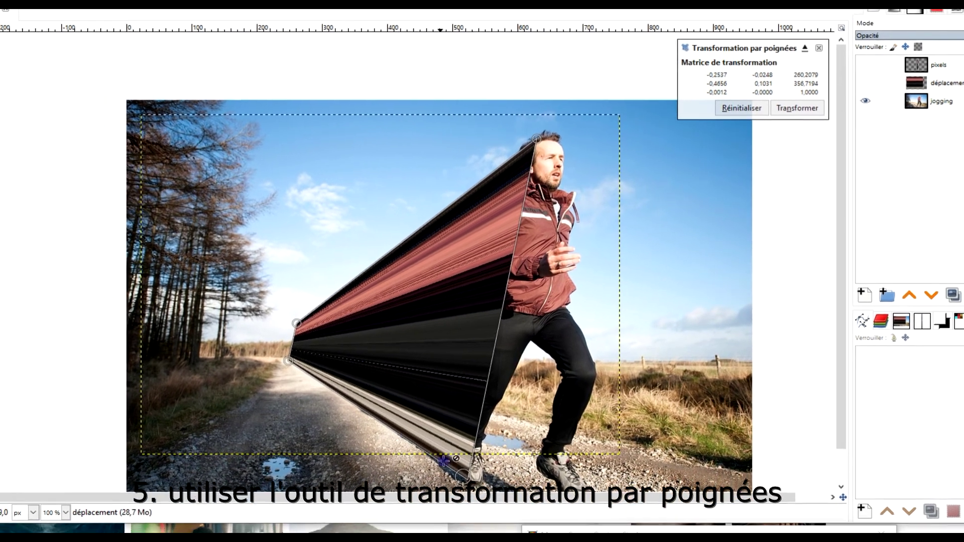
# - Fine-tune and apply the handle transform so the streak tapers in perspective behind the runner
pyautogui.moveTo(470, 473); pyautogui.dragTo(472, 472)
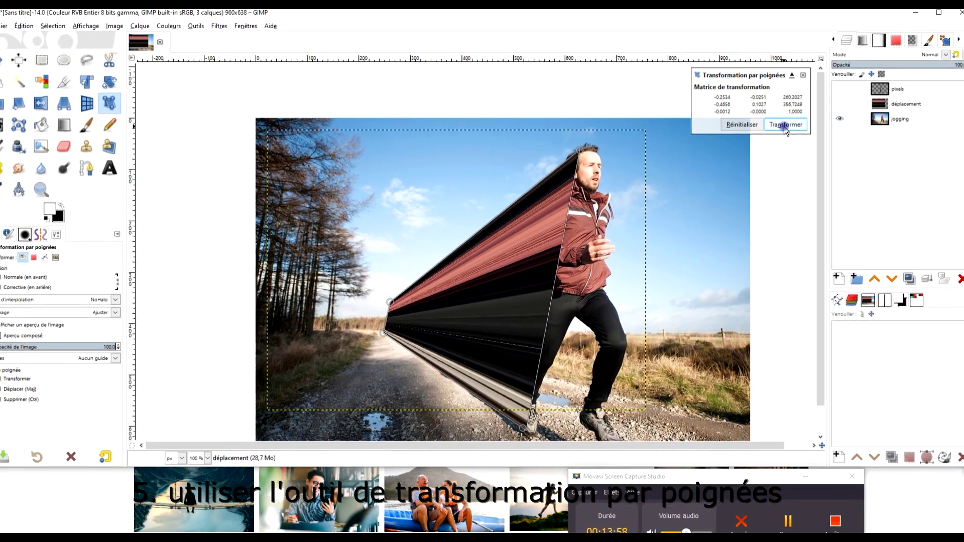
pyautogui.click(785, 127)
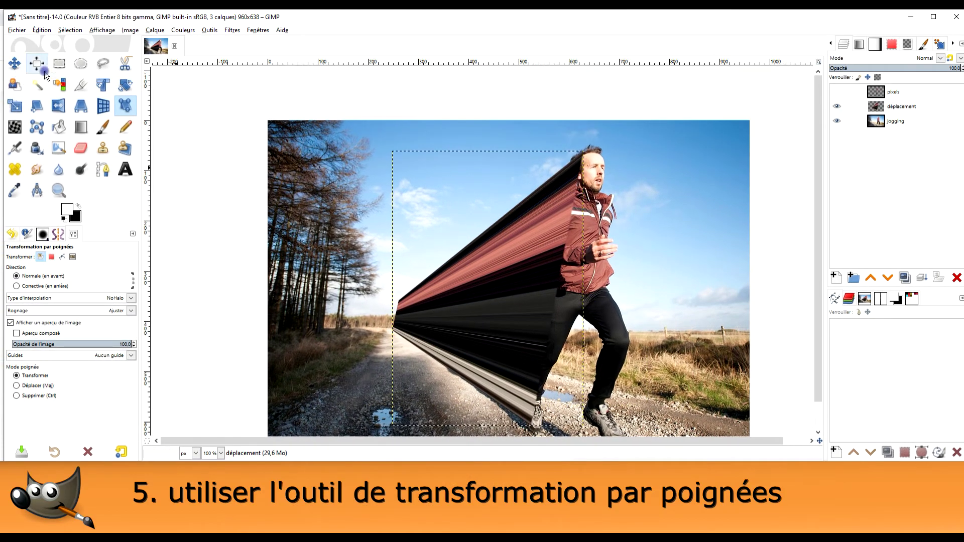
pyautogui.click(59, 63)
# - Add a white, full-opacity layer mask to the déplacement layer
pyautogui.click(914, 106)
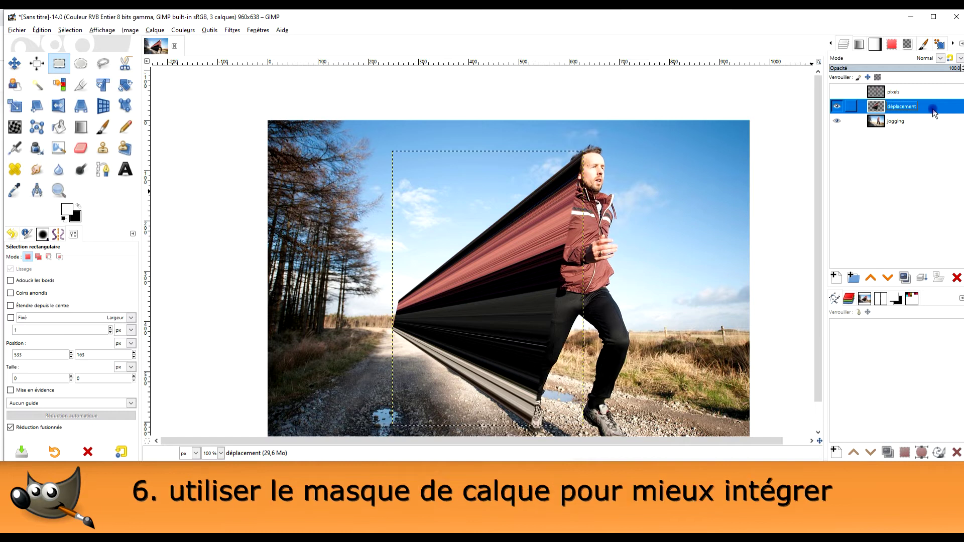
pyautogui.rightClick(881, 110)
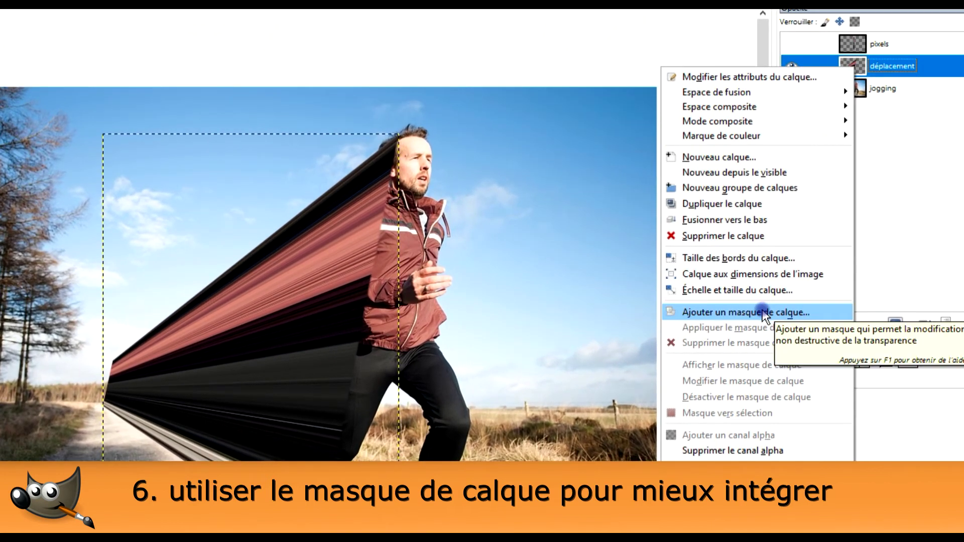
pyautogui.click(764, 312)
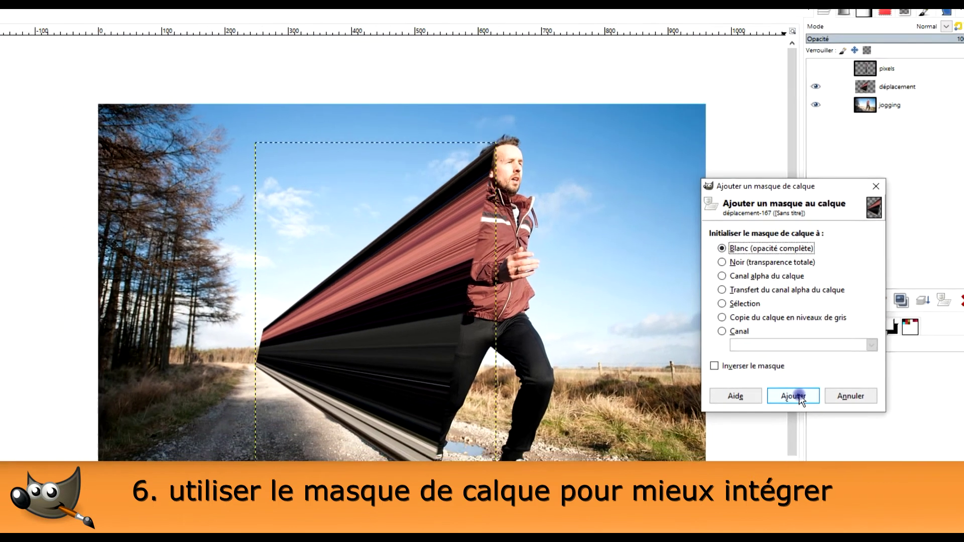
pyautogui.click(772, 443)
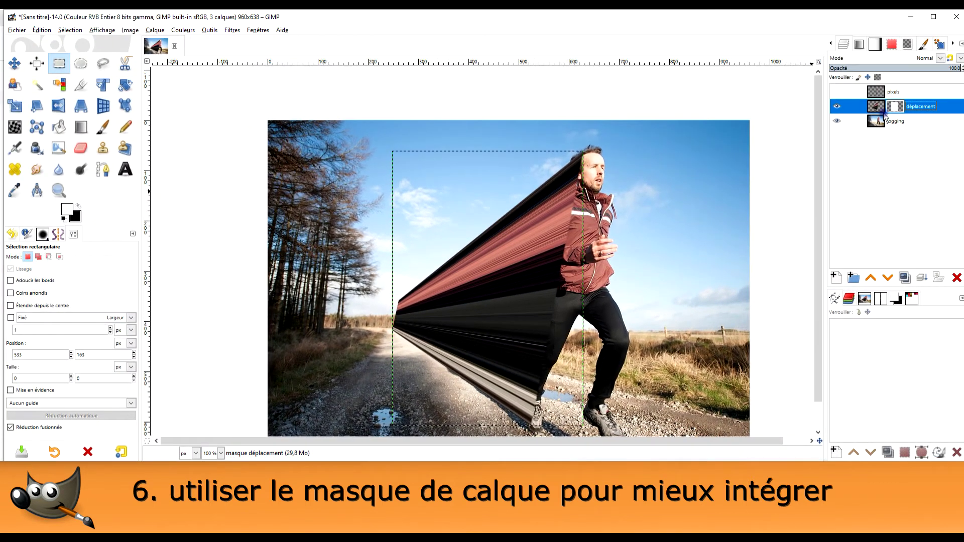
# - With a black Paintbrush, mask the streak out over the runner's head and collar
pyautogui.click(106, 127)
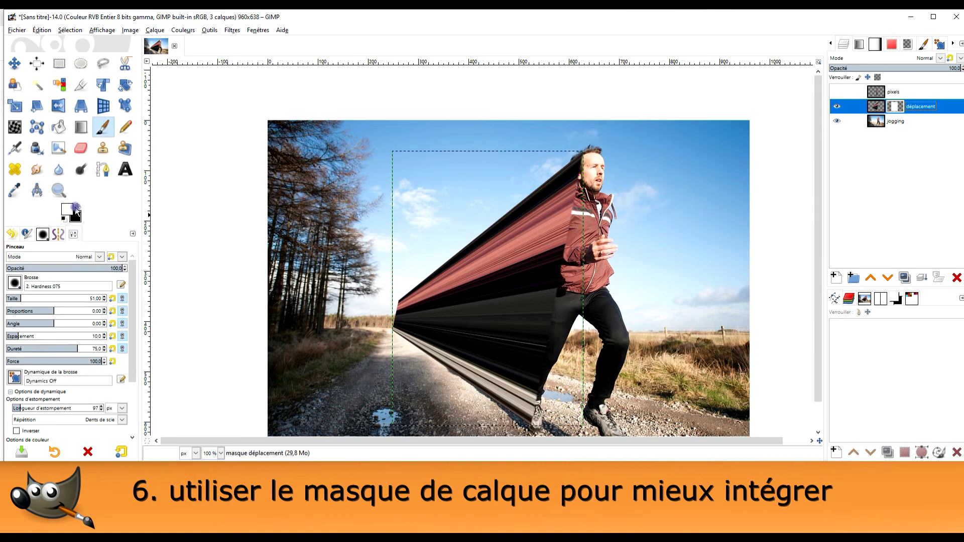
pyautogui.click(66, 219)
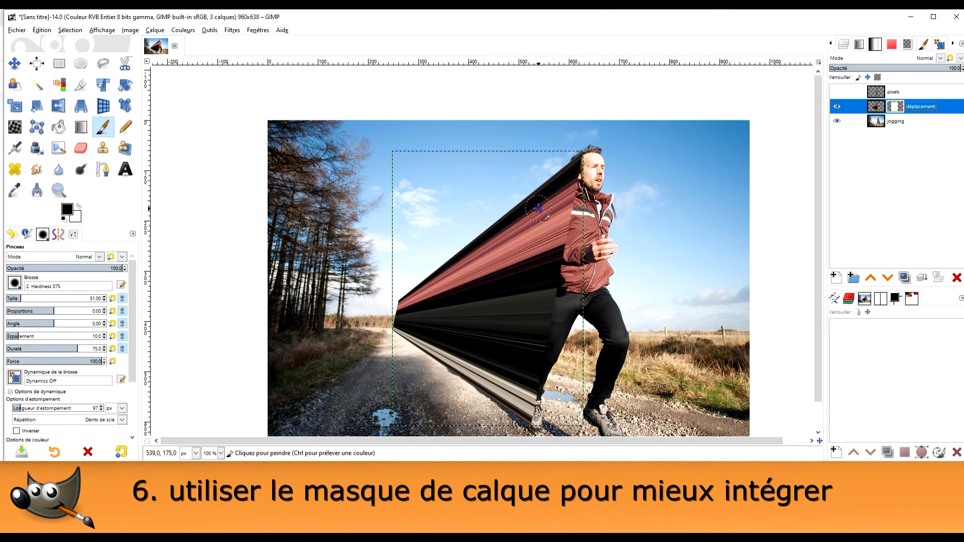
pyautogui.scroll(1, 581, 188)
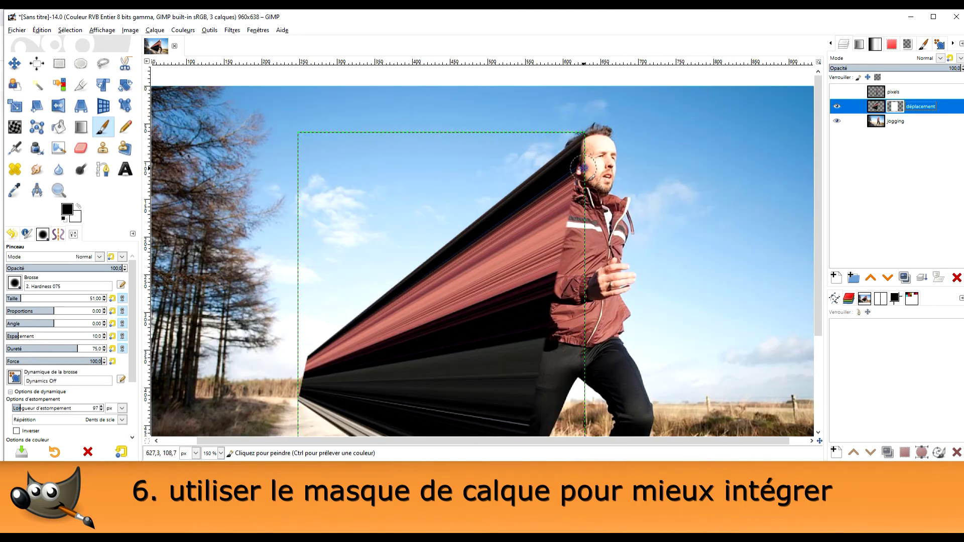
pyautogui.scroll(2, 582, 169)
pyautogui.click(583, 142)
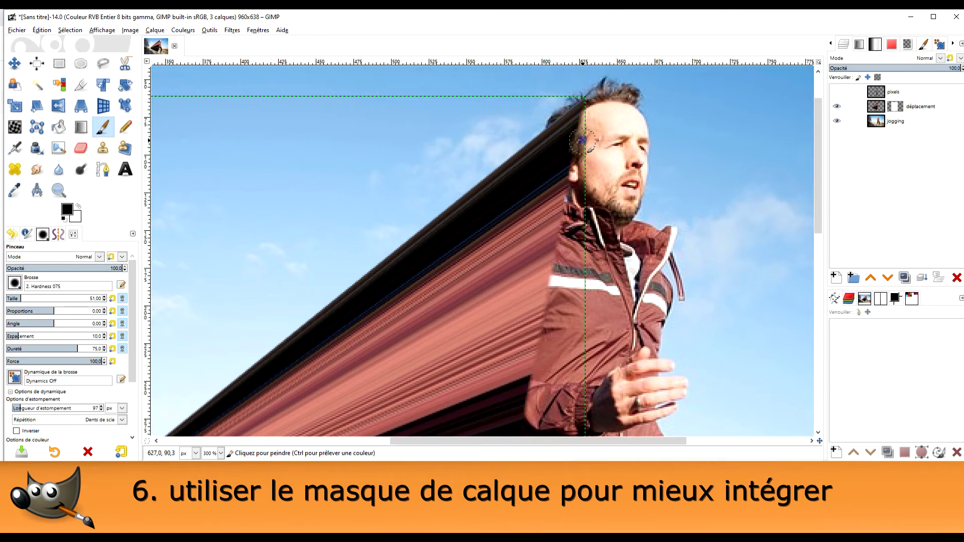
pyautogui.moveTo(583, 145)
pyautogui.mouseDown()
pyautogui.moveTo(575, 132)
pyautogui.moveTo(561, 141)
pyautogui.mouseUp()
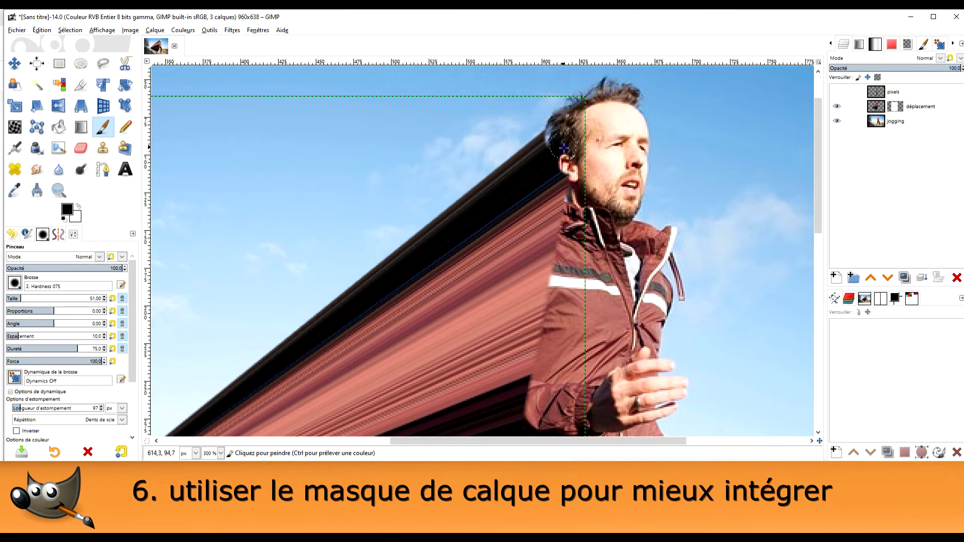
pyautogui.moveTo(577, 214); pyautogui.dragTo(550, 266)
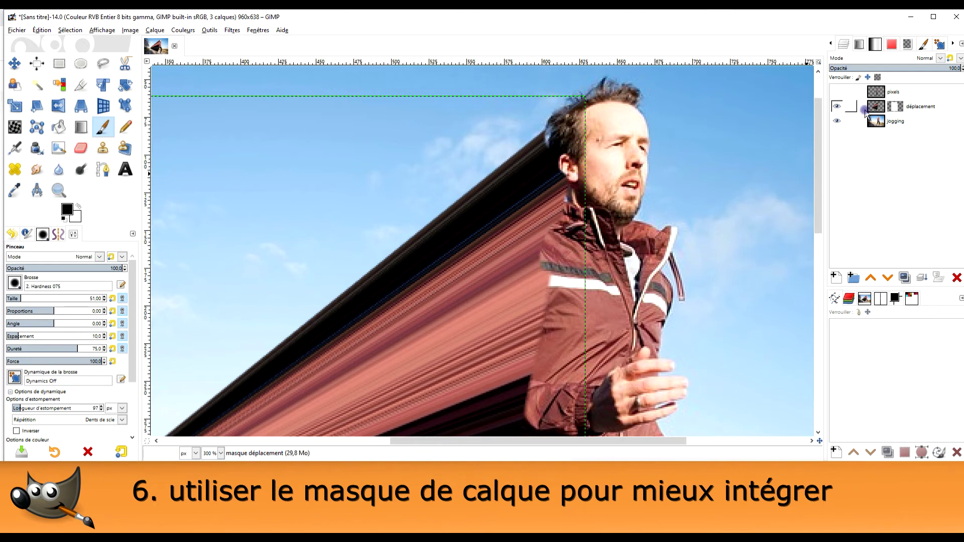
# - Paint black on the déplacement mask over the jacket shoulder and sleeve
pyautogui.click(900, 107)
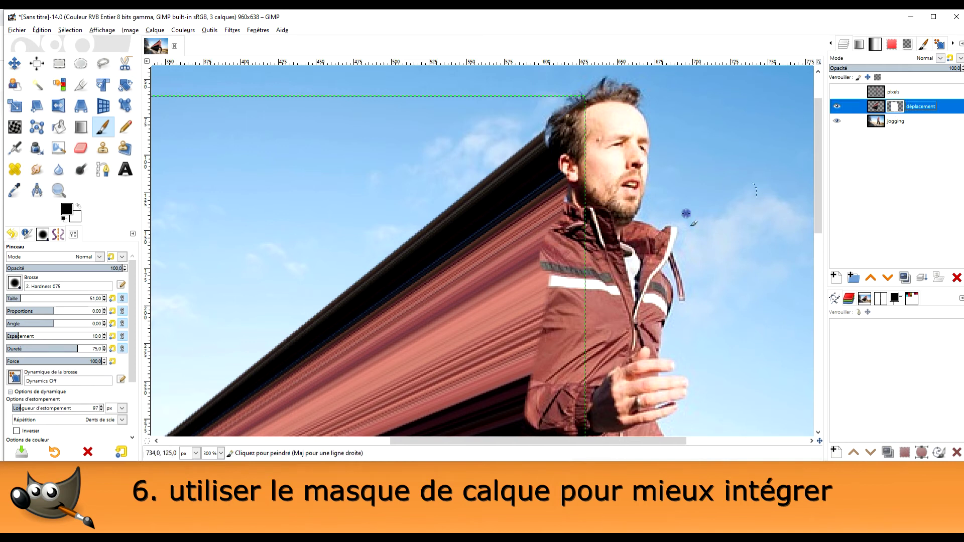
pyautogui.scroll(-2, 683, 211)
pyautogui.scroll(3, 590, 192)
pyautogui.scroll(1, 590, 192)
pyautogui.scroll(-2, 590, 192)
pyautogui.moveTo(595, 169)
pyautogui.mouseDown()
pyautogui.moveTo(551, 234)
pyautogui.moveTo(558, 297)
pyautogui.mouseUp()
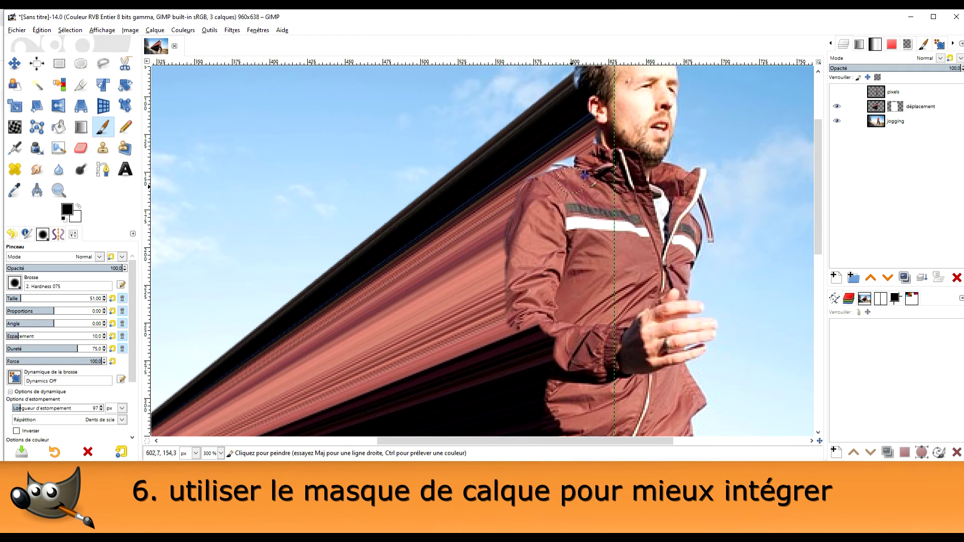
pyautogui.scroll(-3, 563, 252)
pyautogui.moveTo(563, 253)
pyautogui.mouseDown()
pyautogui.moveTo(513, 223)
pyautogui.moveTo(550, 82)
pyautogui.mouseUp()
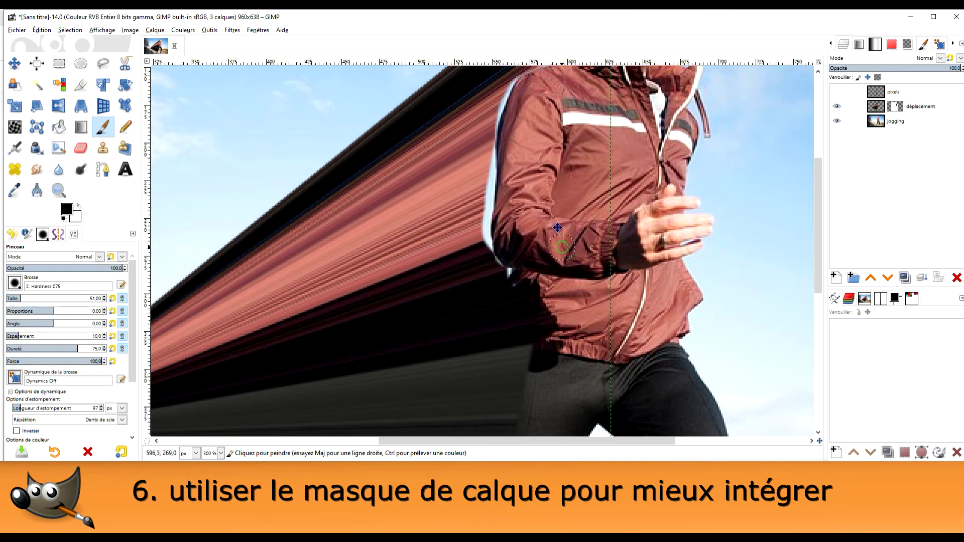
# - Mask the streak over the left leg and shoe, then swap to white paint
pyautogui.scroll(-3, 557, 228)
pyautogui.moveTo(502, 170); pyautogui.dragTo(517, 368)
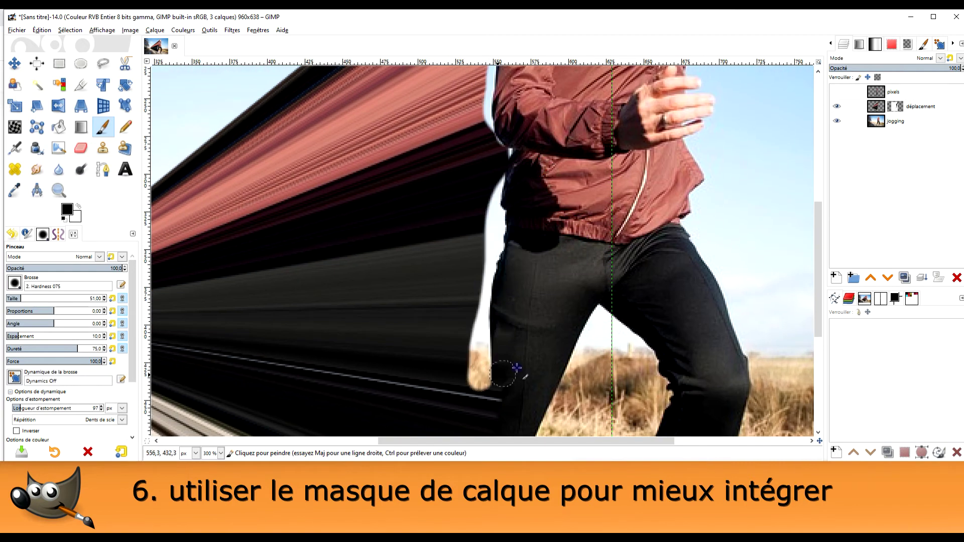
pyautogui.scroll(-5, 516, 368)
pyautogui.moveTo(491, 241); pyautogui.dragTo(443, 437)
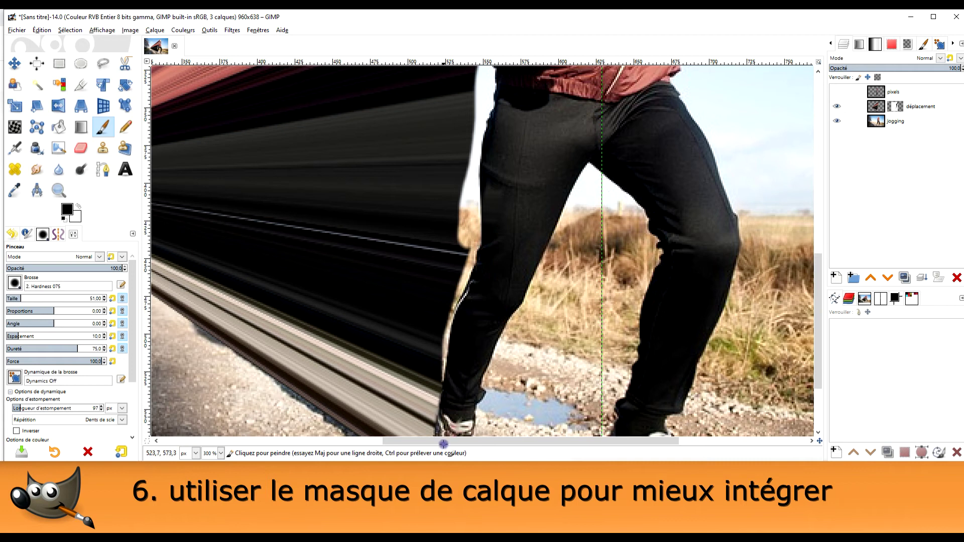
pyautogui.scroll(-5, 501, 157)
pyautogui.moveTo(501, 158)
pyautogui.mouseDown()
pyautogui.moveTo(473, 309)
pyautogui.moveTo(463, 316)
pyautogui.moveTo(483, 258)
pyautogui.moveTo(476, 344)
pyautogui.mouseUp()
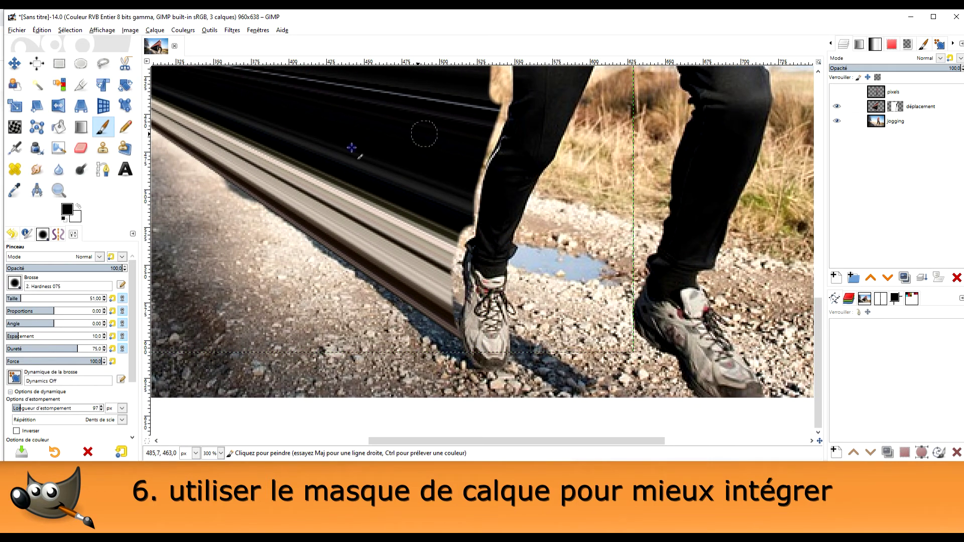
pyautogui.press('x')
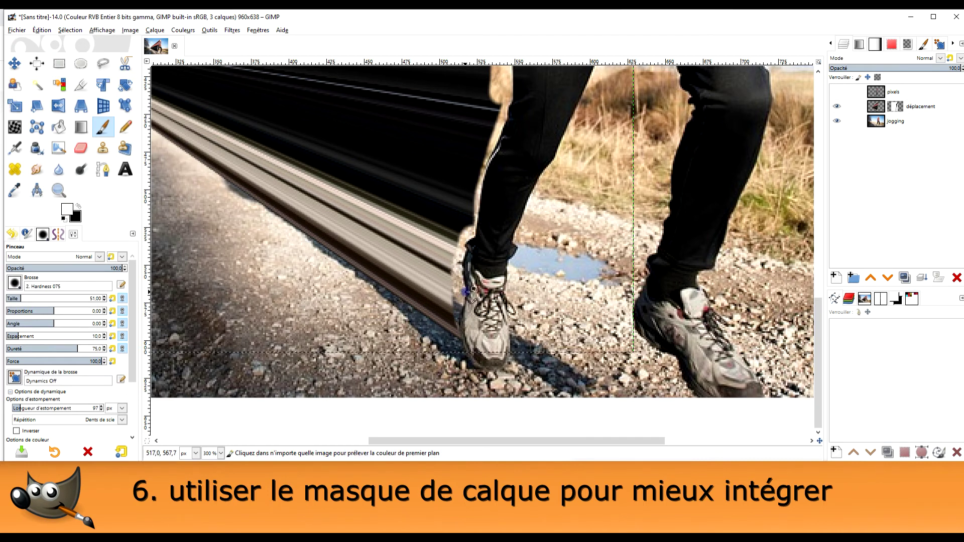
pyautogui.scroll(2, 466, 291)
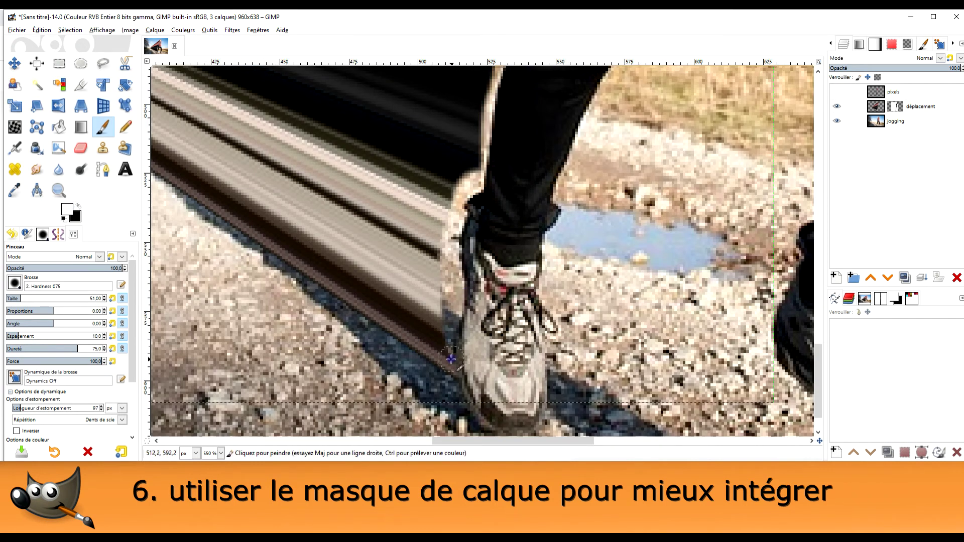
# - Switch to the Hardness 100 brush and restore the streak along the shoe and leg patch
pyautogui.click(18, 288)
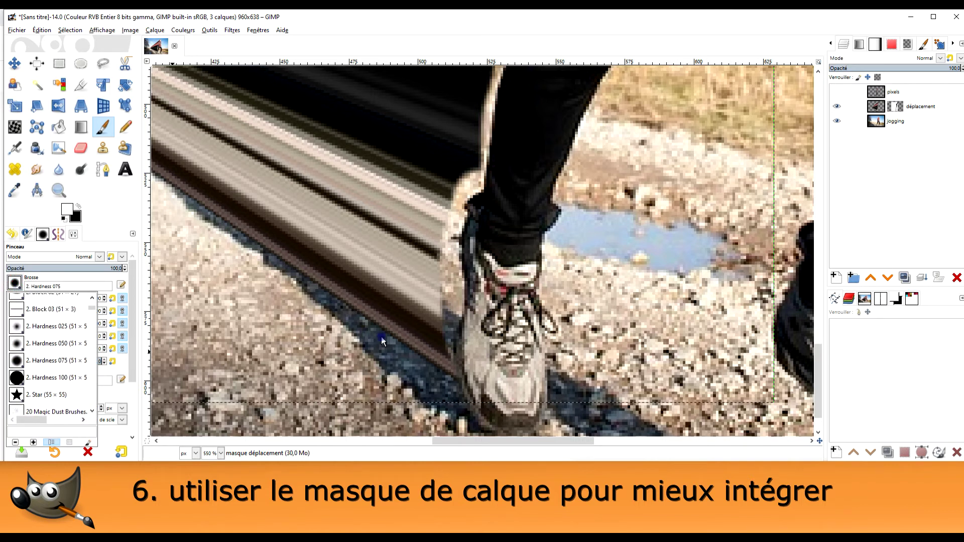
pyautogui.click(53, 377)
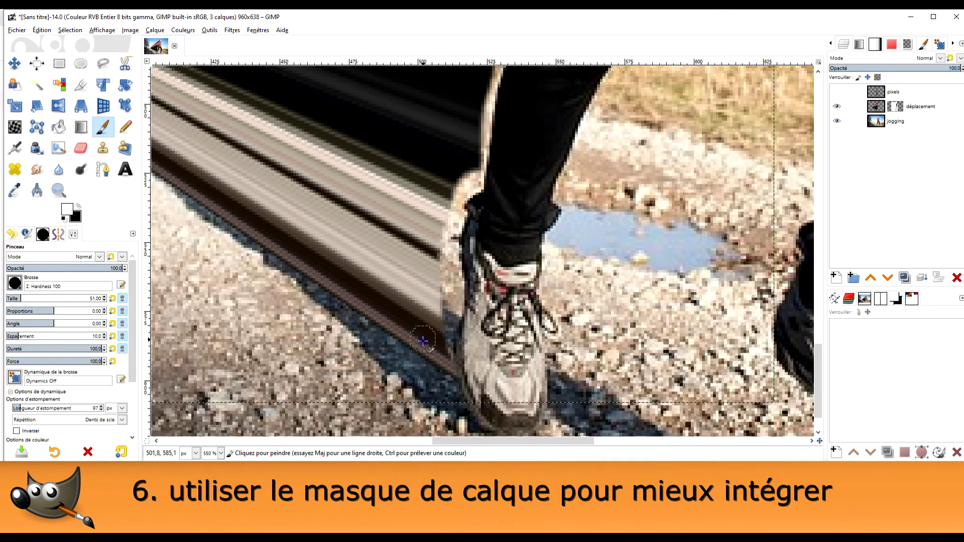
pyautogui.moveTo(445, 353); pyautogui.dragTo(454, 214)
pyautogui.scroll(2, 477, 231)
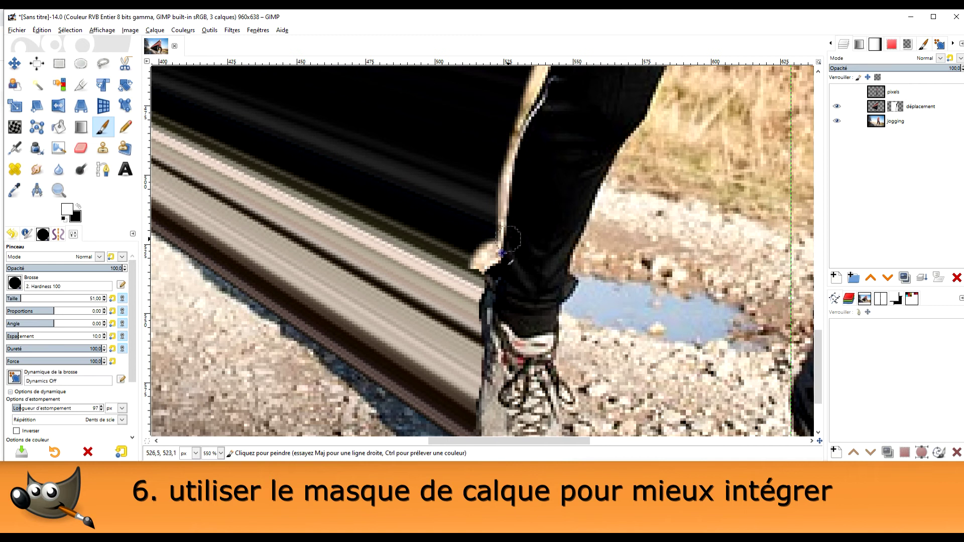
pyautogui.moveTo(470, 267)
pyautogui.mouseDown()
pyautogui.moveTo(493, 220)
pyautogui.moveTo(477, 301)
pyautogui.moveTo(486, 223)
pyautogui.mouseUp()
# - Cover the light strips along the leg's left edge on the mask
pyautogui.scroll(2, 528, 245)
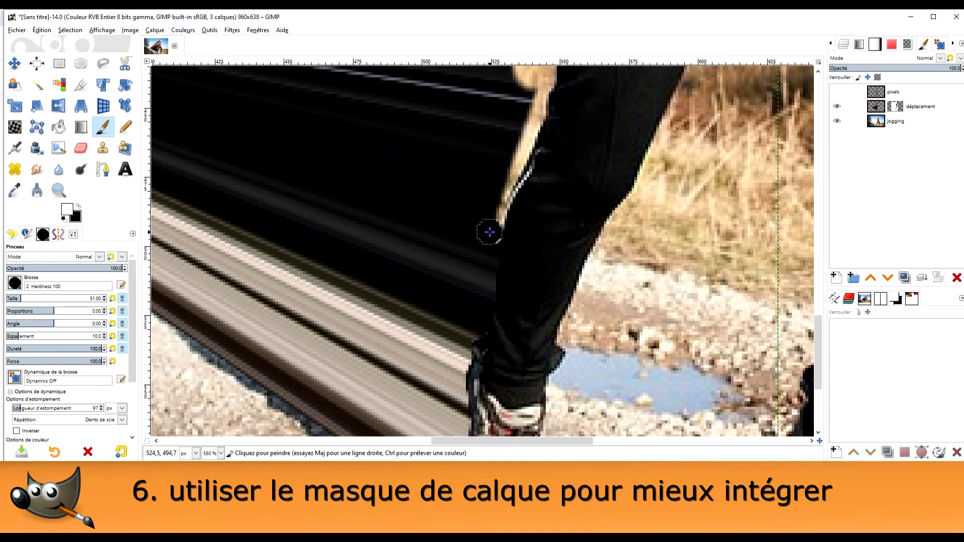
pyautogui.scroll(1, 555, 219)
pyautogui.scroll(1, 555, 219)
pyautogui.moveTo(490, 287)
pyautogui.mouseDown()
pyautogui.moveTo(476, 301)
pyautogui.moveTo(516, 197)
pyautogui.moveTo(507, 246)
pyautogui.mouseUp()
pyautogui.scroll(2, 507, 246)
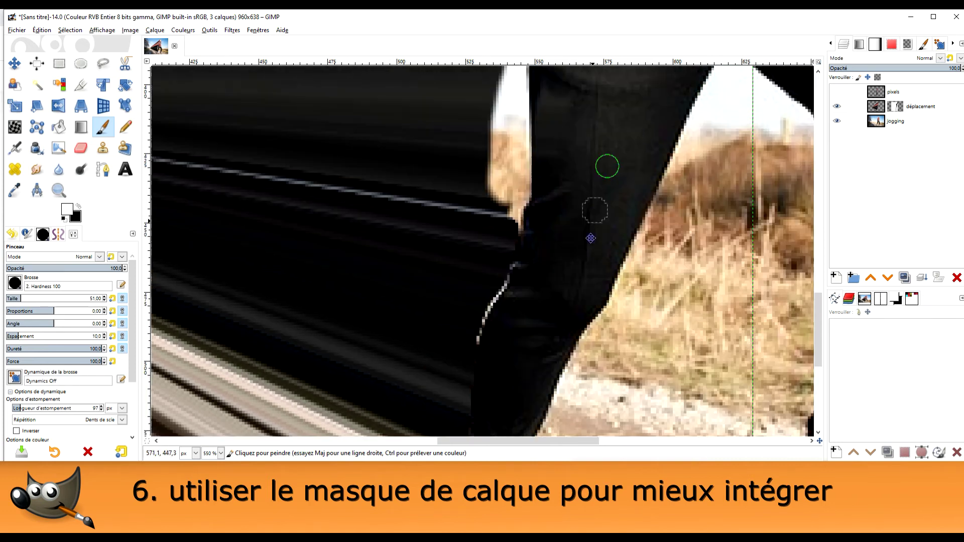
pyautogui.moveTo(504, 282)
pyautogui.mouseDown()
pyautogui.moveTo(506, 261)
pyautogui.moveTo(486, 245)
pyautogui.moveTo(512, 228)
pyautogui.moveTo(544, 144)
pyautogui.mouseUp()
pyautogui.scroll(3, 512, 300)
pyautogui.moveTo(492, 307)
pyautogui.mouseDown()
pyautogui.moveTo(490, 276)
pyautogui.moveTo(478, 312)
pyautogui.moveTo(457, 292)
pyautogui.moveTo(531, 175)
pyautogui.mouseUp()
pyautogui.scroll(3, 510, 349)
pyautogui.hscroll(-1, 510, 349)
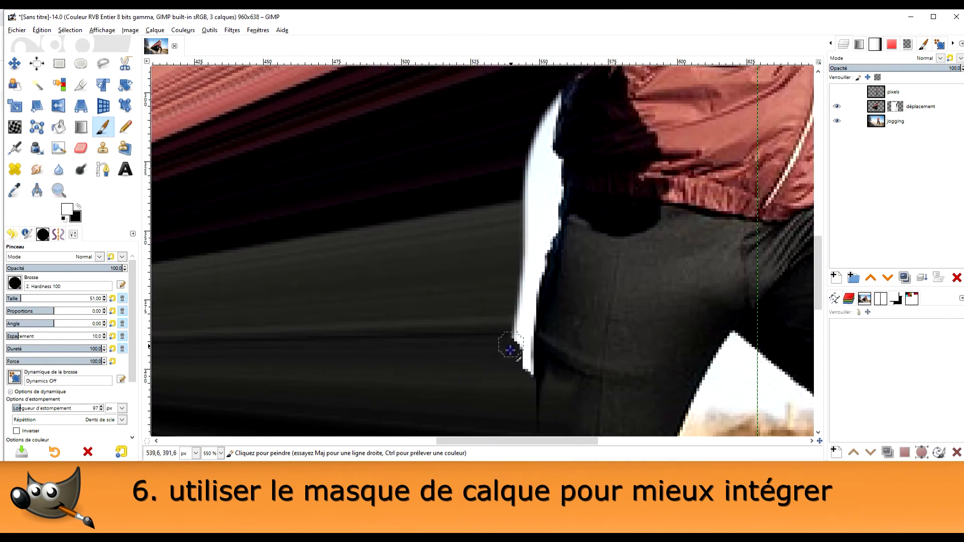
pyautogui.moveTo(520, 372)
pyautogui.mouseDown()
pyautogui.moveTo(518, 301)
pyautogui.moveTo(519, 331)
pyautogui.moveTo(535, 249)
pyautogui.moveTo(531, 273)
pyautogui.moveTo(533, 220)
pyautogui.moveTo(522, 227)
pyautogui.mouseUp()
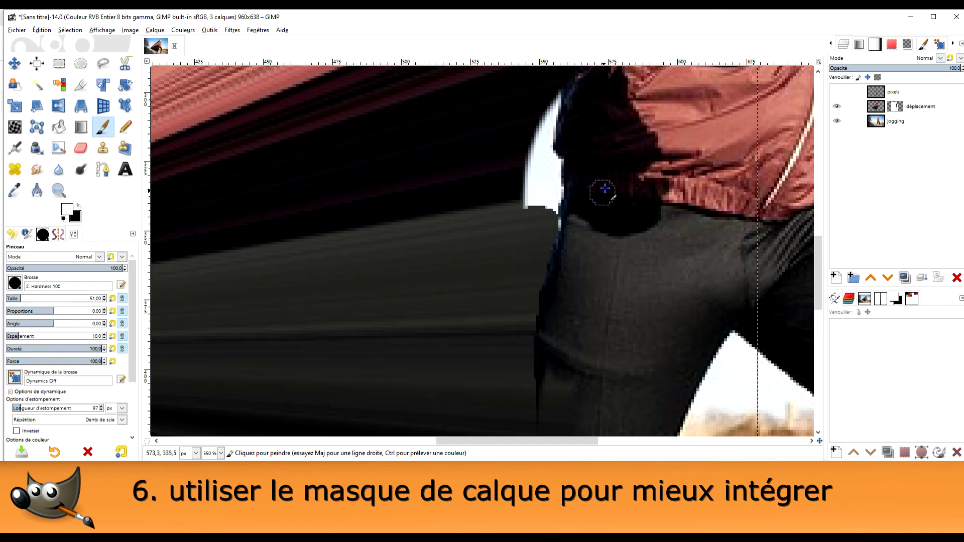
# - Paint out the white strip beside the leg and the fringe's lower end
pyautogui.scroll(3, 605, 188)
pyautogui.moveTo(537, 326)
pyautogui.mouseDown()
pyautogui.moveTo(544, 293)
pyautogui.moveTo(519, 299)
pyautogui.moveTo(547, 248)
pyautogui.moveTo(531, 246)
pyautogui.mouseUp()
pyautogui.scroll(3, 567, 217)
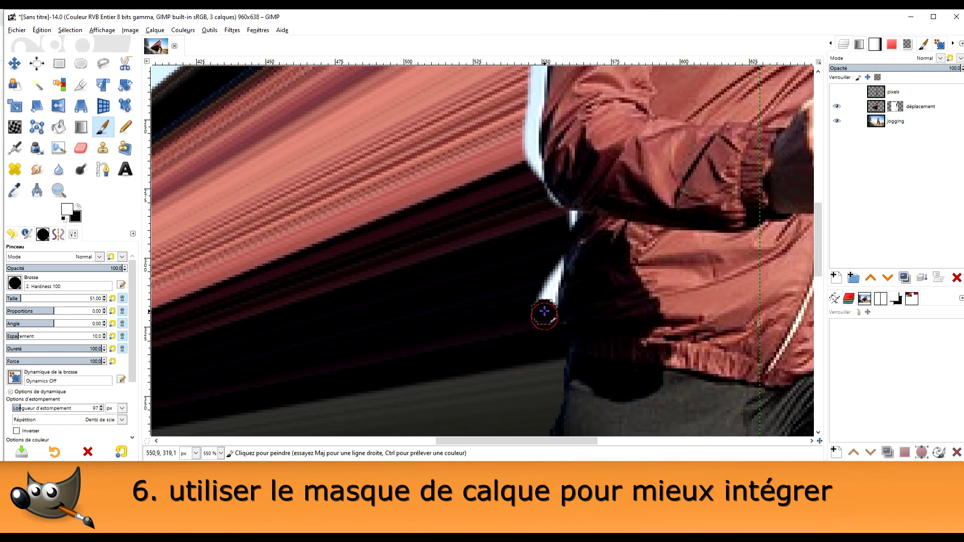
pyautogui.moveTo(552, 264); pyautogui.dragTo(550, 276)
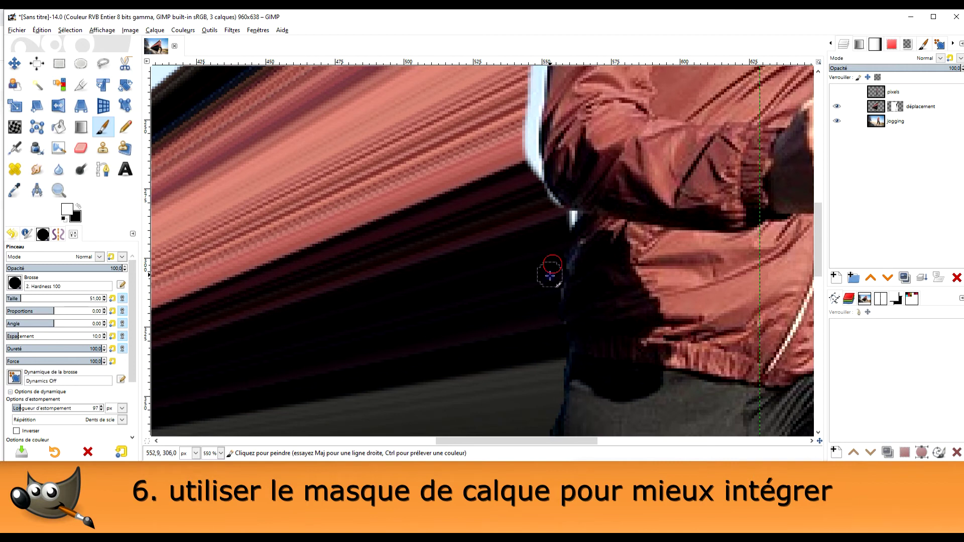
pyautogui.scroll(3, 549, 295)
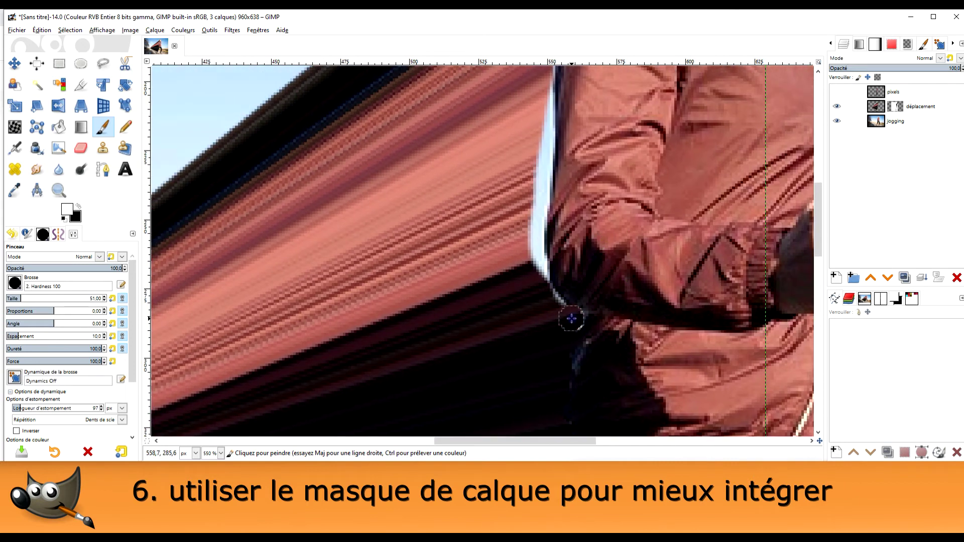
pyautogui.scroll(1, 582, 336)
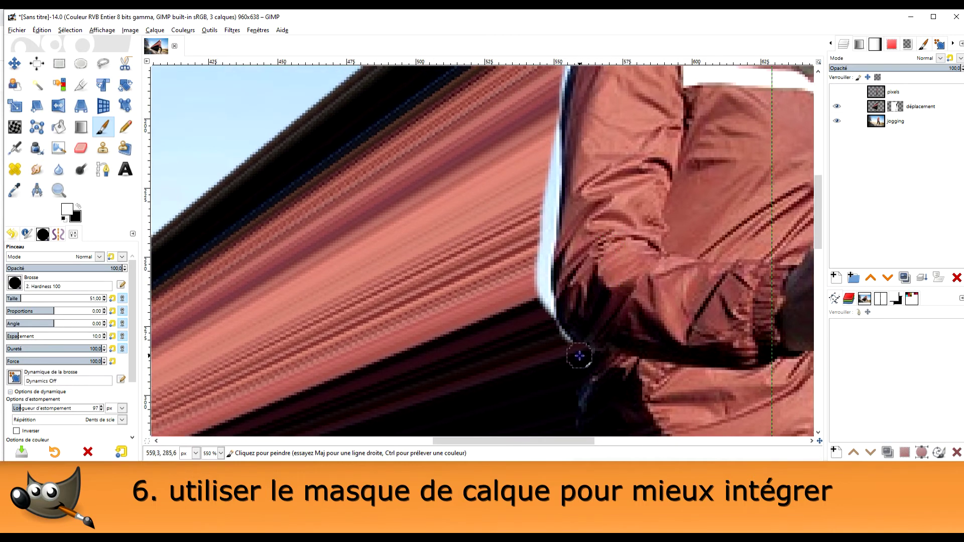
pyautogui.moveTo(582, 356); pyautogui.dragTo(544, 319)
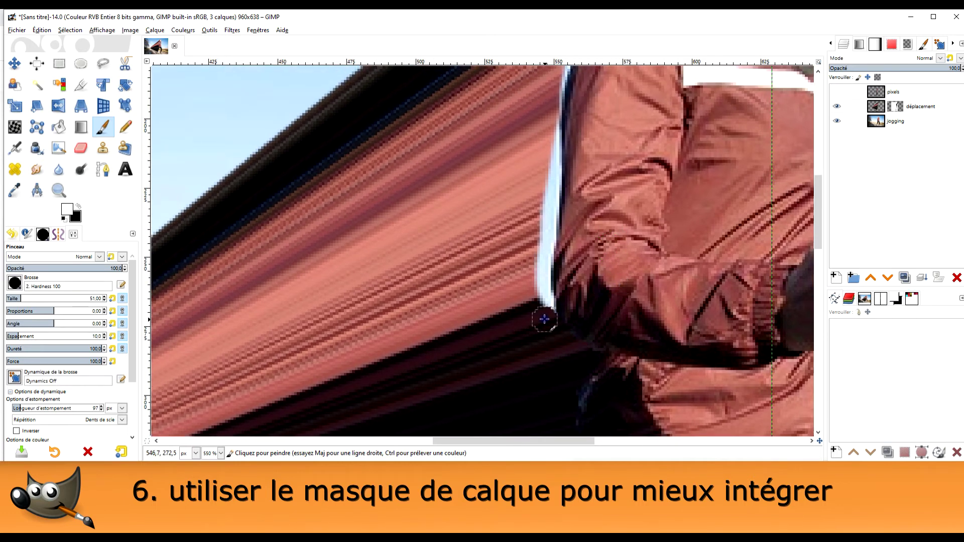
pyautogui.scroll(1, 584, 241)
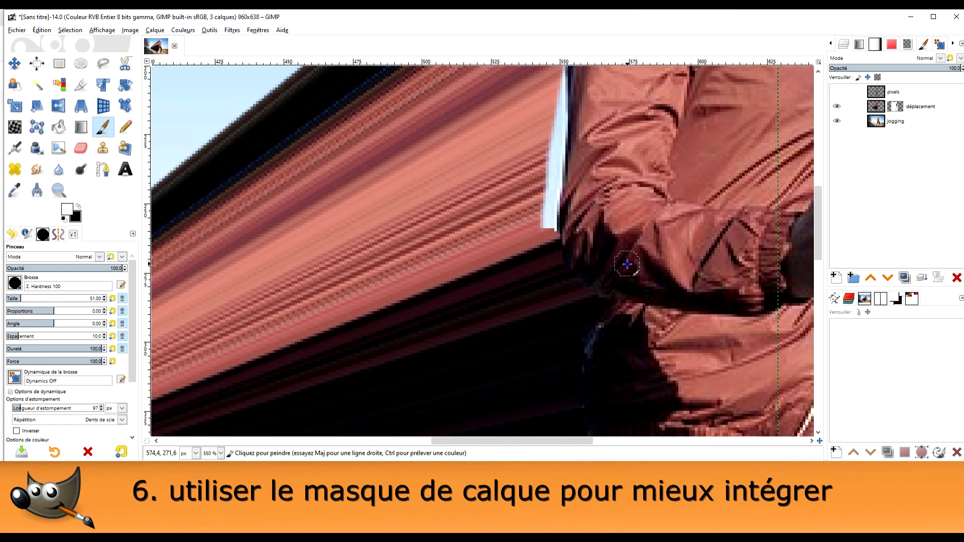
pyautogui.scroll(1, 557, 301)
# - Erase the white fringe up along the jacket edge
pyautogui.moveTo(537, 335); pyautogui.dragTo(543, 262)
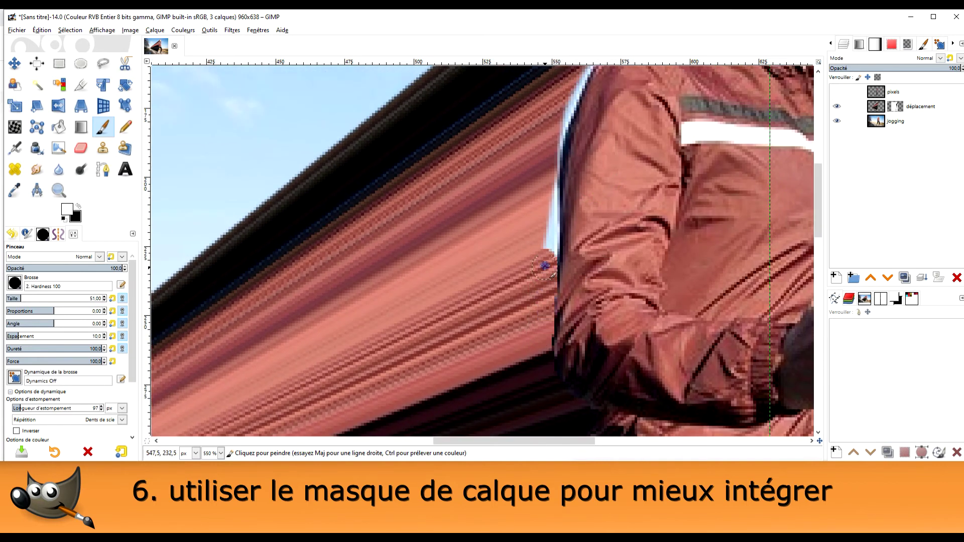
pyautogui.moveTo(545, 266); pyautogui.dragTo(598, 152)
pyautogui.scroll(3, 561, 319)
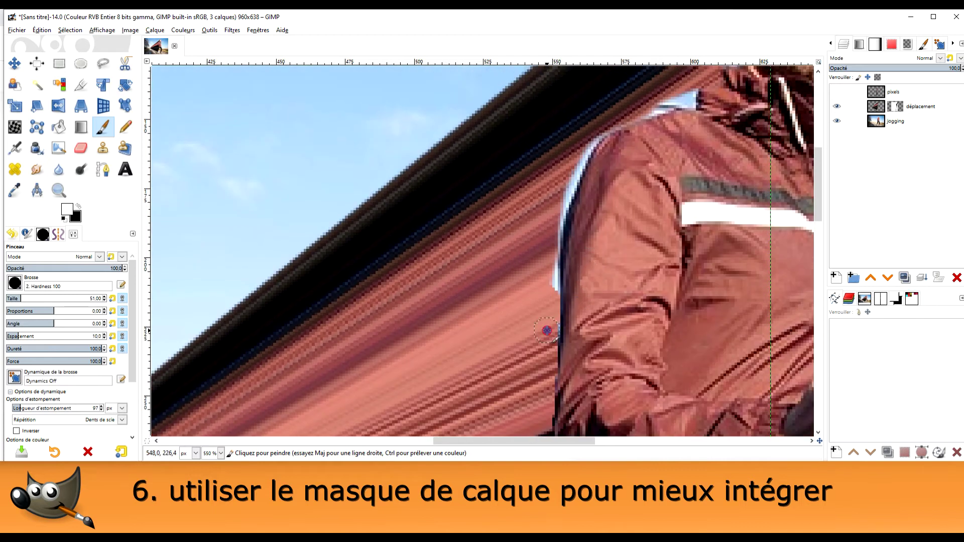
pyautogui.moveTo(546, 357); pyautogui.dragTo(548, 260)
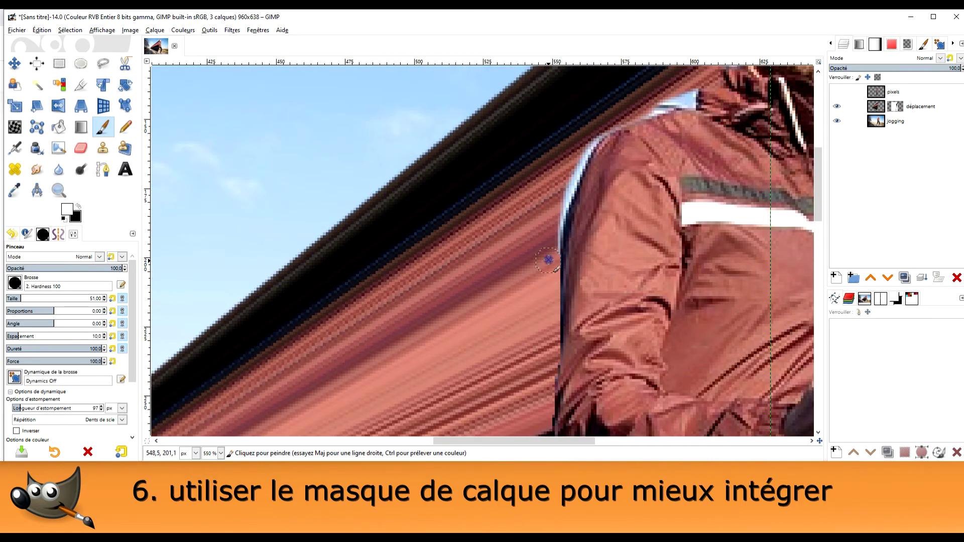
pyautogui.scroll(4, 619, 183)
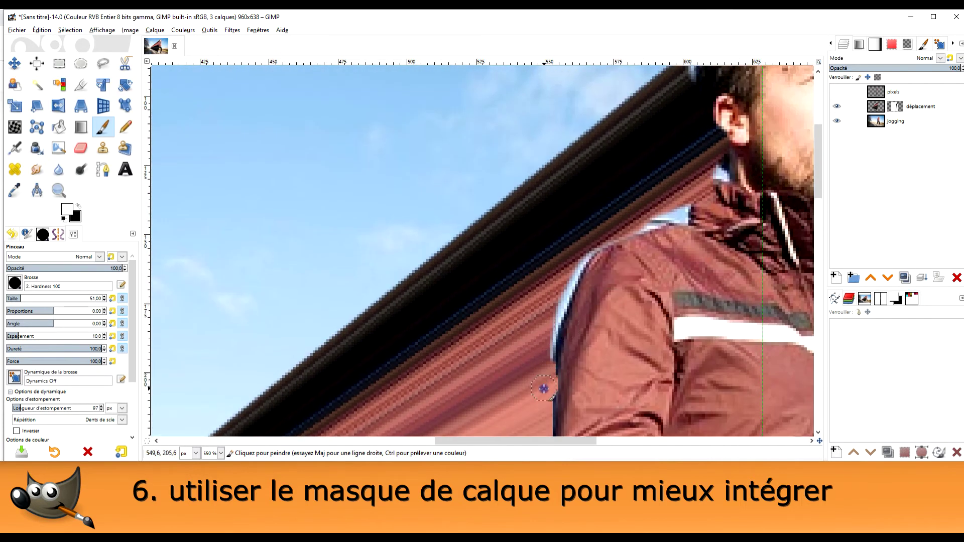
pyautogui.moveTo(548, 370); pyautogui.dragTo(572, 262)
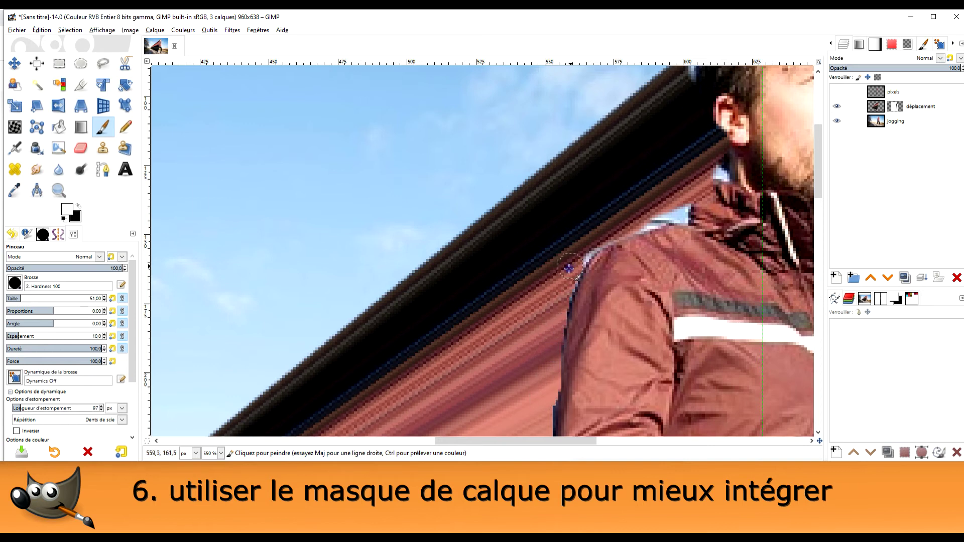
pyautogui.scroll(-2, 577, 266)
pyautogui.scroll(-1, 589, 276)
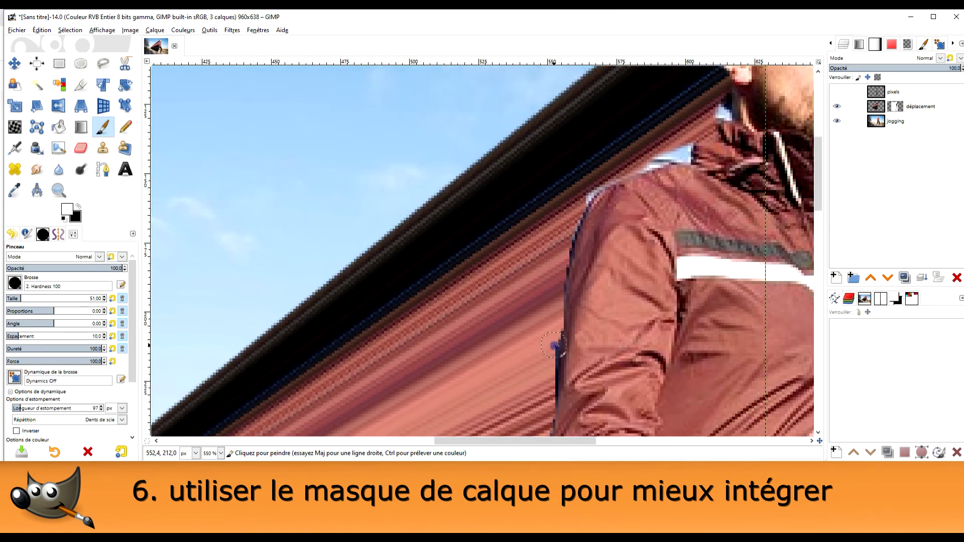
# - Switch to the 2. Hardness 075 brush and soften the mask along the jacket edge
pyautogui.click(15, 284)
pyautogui.scroll(2, 40, 341)
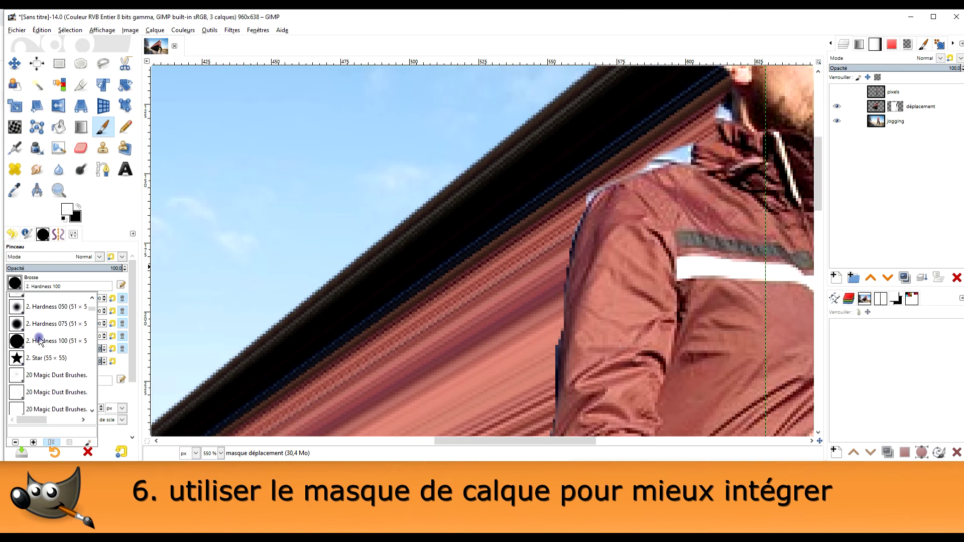
pyautogui.click(16, 323)
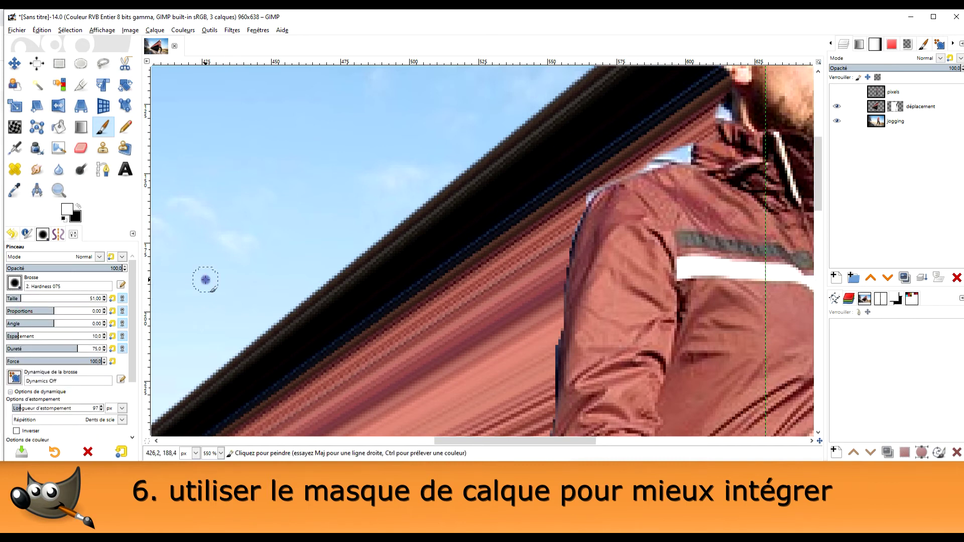
pyautogui.scroll(1, 545, 256)
pyautogui.scroll(1, 598, 241)
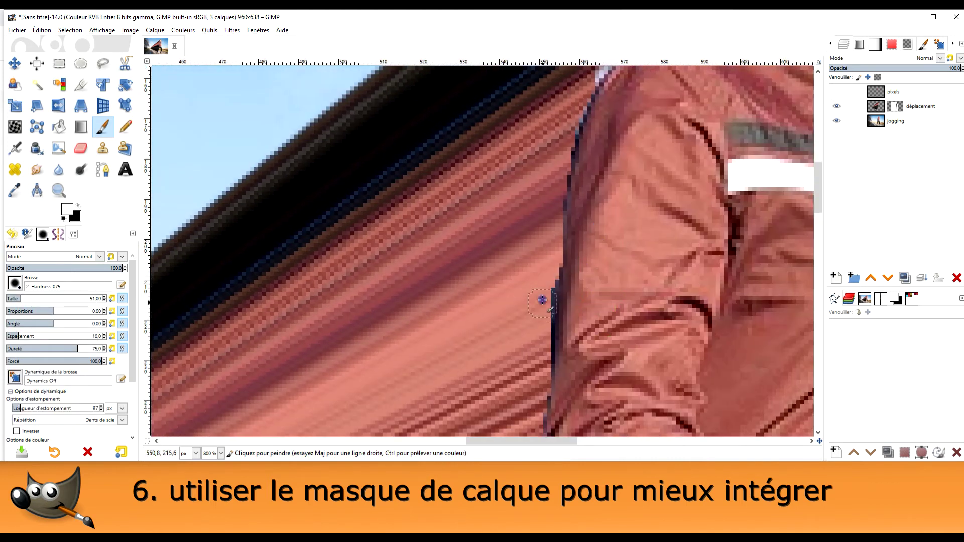
pyautogui.moveTo(541, 331); pyautogui.dragTo(542, 347)
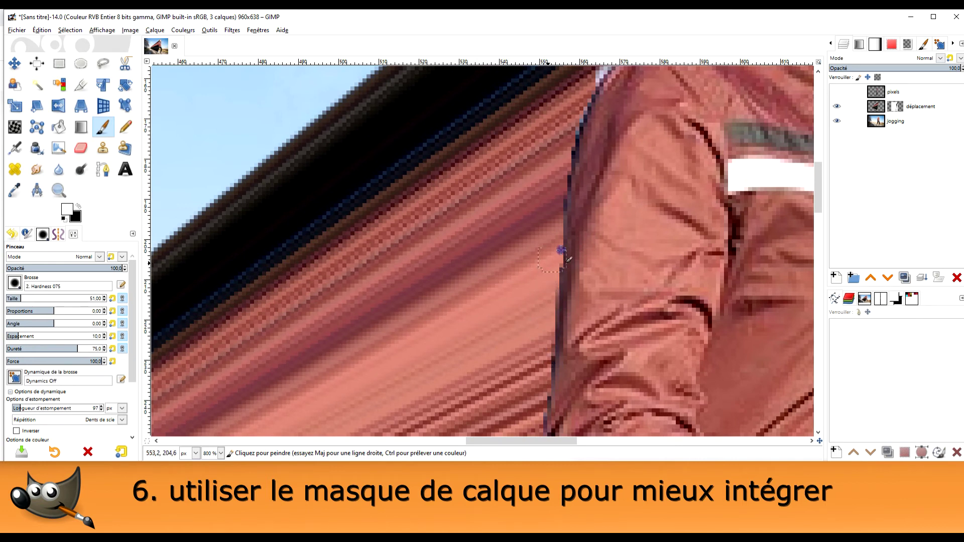
pyautogui.scroll(4, 588, 287)
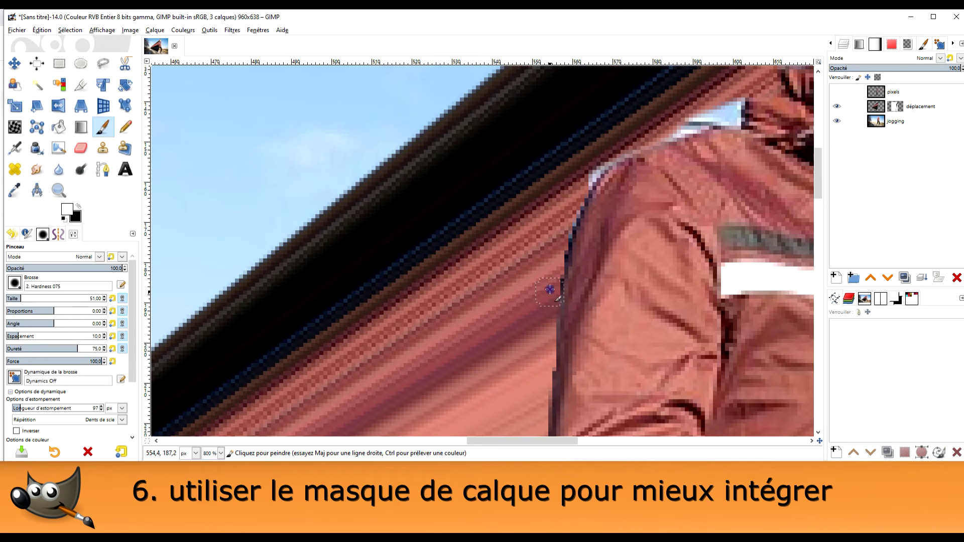
pyautogui.moveTo(556, 248)
pyautogui.mouseDown()
pyautogui.moveTo(555, 282)
pyautogui.moveTo(575, 214)
pyautogui.mouseUp()
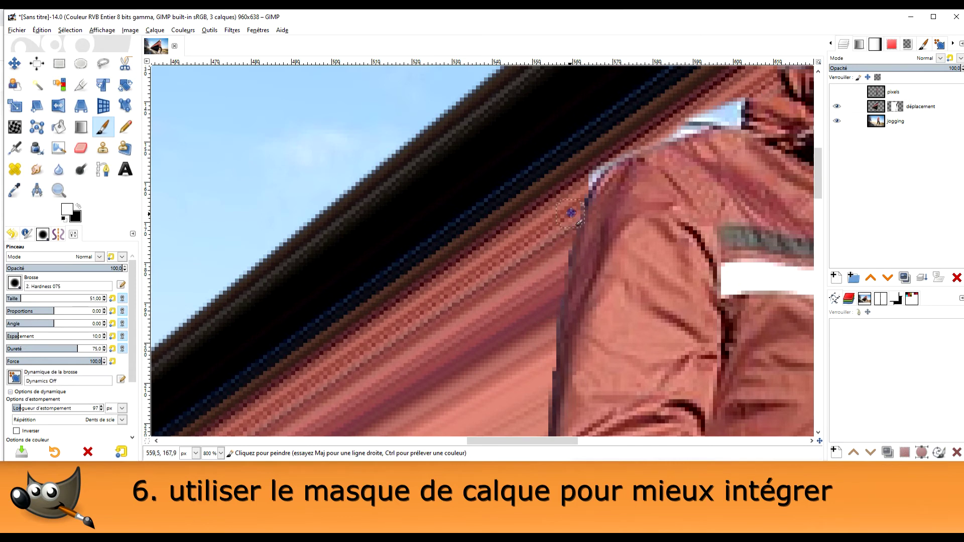
# - Paint the mask along the shoulder up to just below the ear
pyautogui.scroll(4, 572, 216)
pyautogui.moveTo(545, 288)
pyautogui.mouseDown()
pyautogui.moveTo(570, 258)
pyautogui.moveTo(587, 253)
pyautogui.moveTo(557, 284)
pyautogui.moveTo(698, 221)
pyautogui.moveTo(690, 228)
pyautogui.mouseUp()
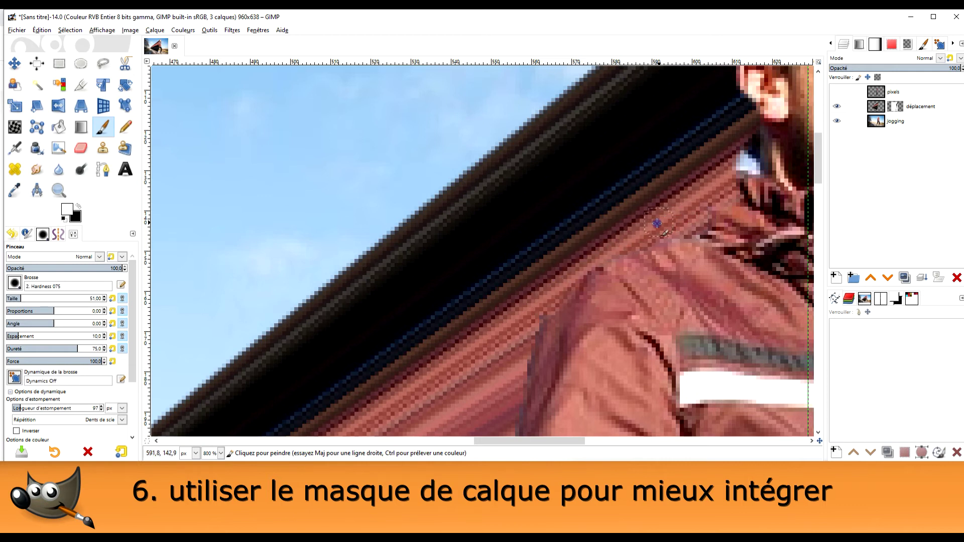
pyautogui.scroll(2, 656, 224)
pyautogui.hscroll(2, 667, 222)
pyautogui.moveTo(681, 220)
pyautogui.mouseDown()
pyautogui.moveTo(689, 201)
pyautogui.moveTo(691, 231)
pyautogui.mouseUp()
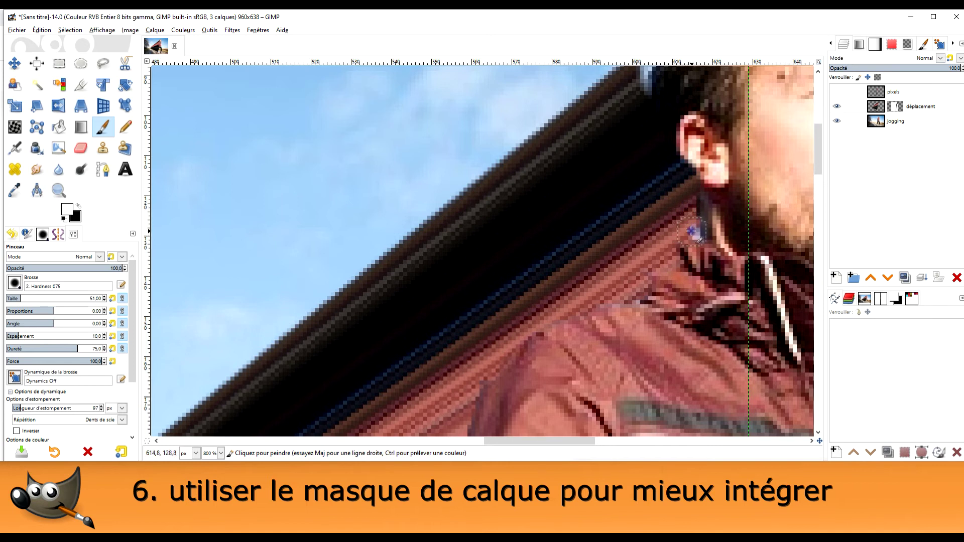
pyautogui.moveTo(629, 279); pyautogui.dragTo(679, 236)
pyautogui.scroll(-2, 454, 215)
# - Scale the déplacement layer from 547 to 555 pixels high
pyautogui.press('r')
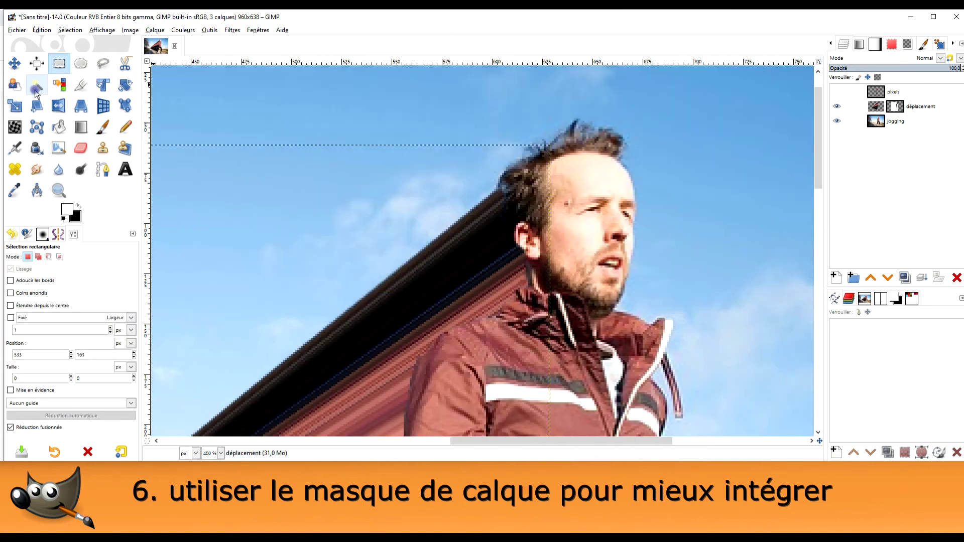
pyautogui.click(15, 106)
pyautogui.scroll(-2, 440, 205)
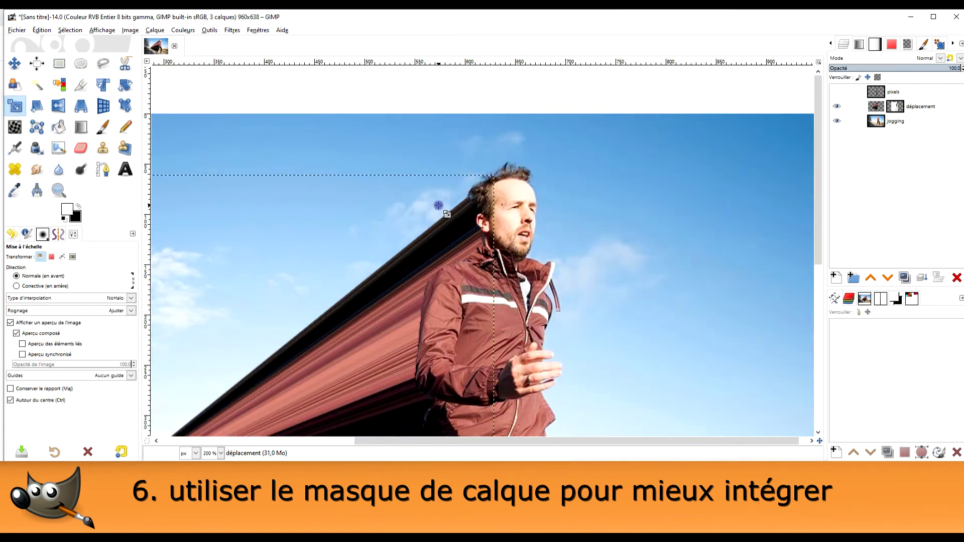
pyautogui.scroll(-2, 440, 205)
pyautogui.scroll(1, 503, 203)
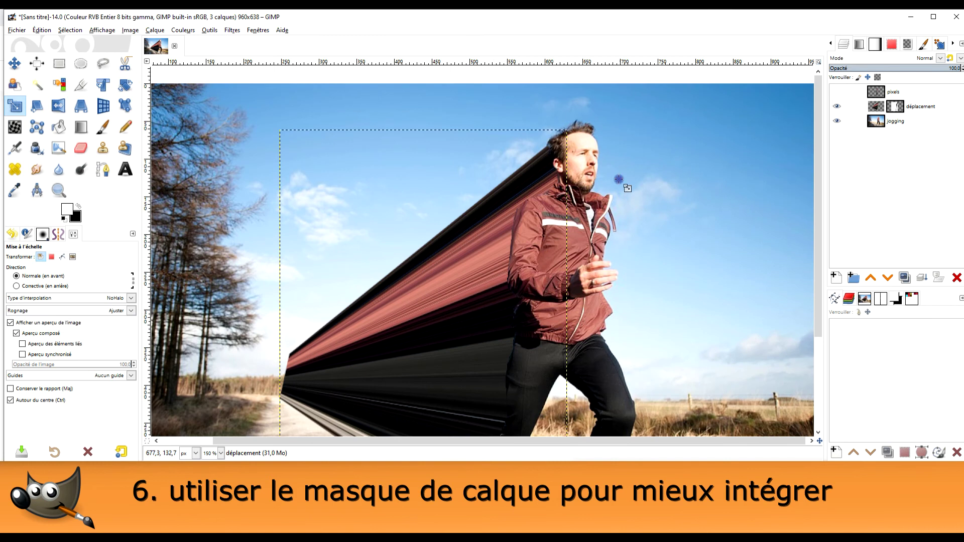
pyautogui.click(874, 109)
pyautogui.click(514, 195)
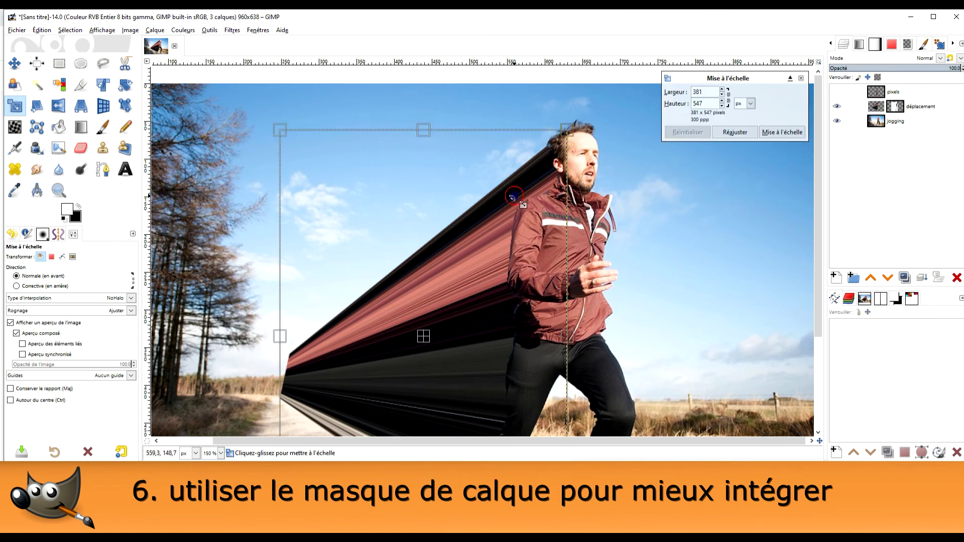
pyautogui.moveTo(424, 129); pyautogui.dragTo(426, 122)
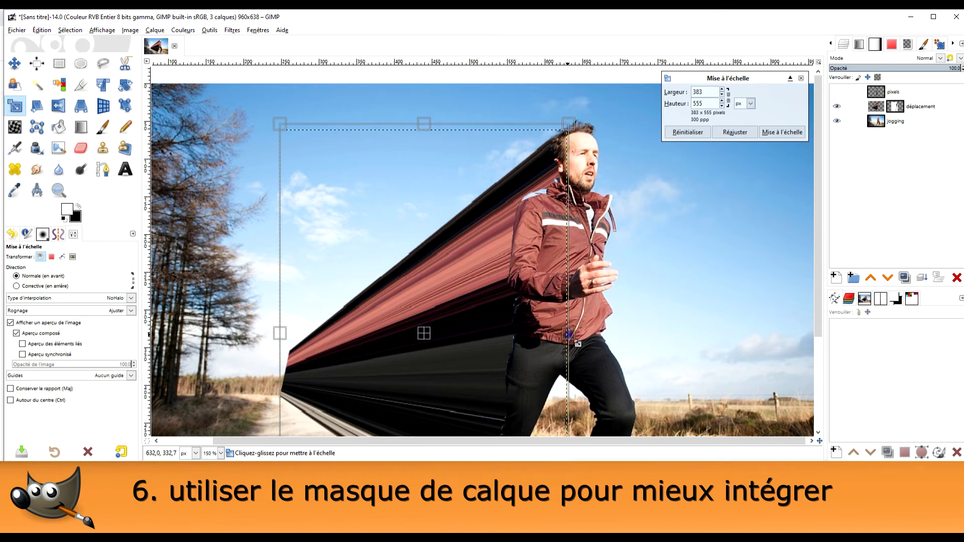
pyautogui.click(785, 132)
# - On the déplacement mask, reveal the streak at the shoulder and cover the neck patch
pyautogui.scroll(2, 654, 151)
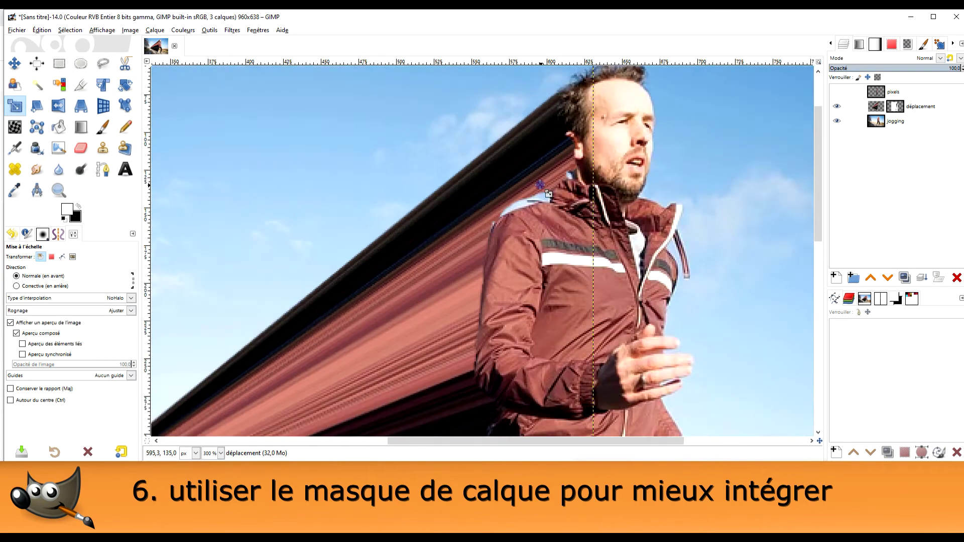
pyautogui.scroll(2, 653, 152)
pyautogui.scroll(1, 653, 152)
pyautogui.click(896, 107)
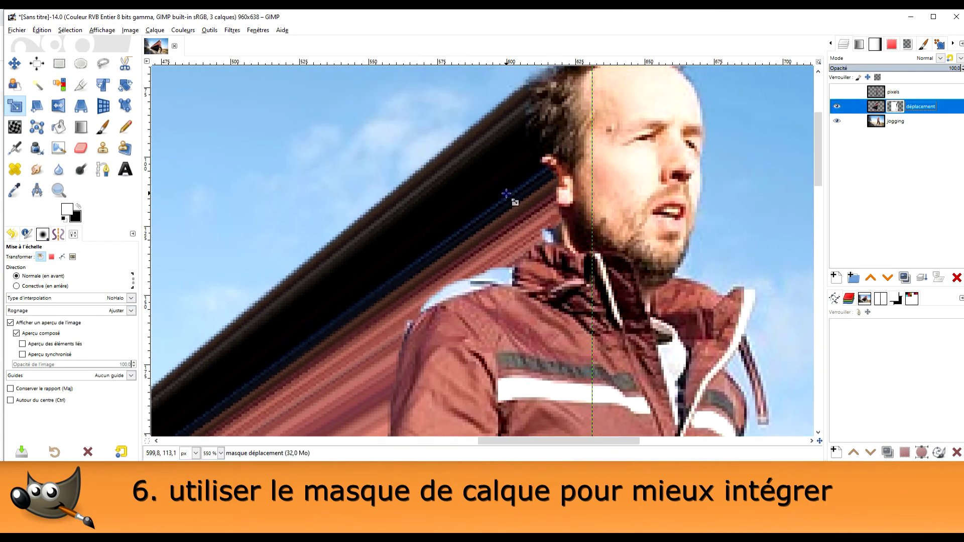
pyautogui.press('p')
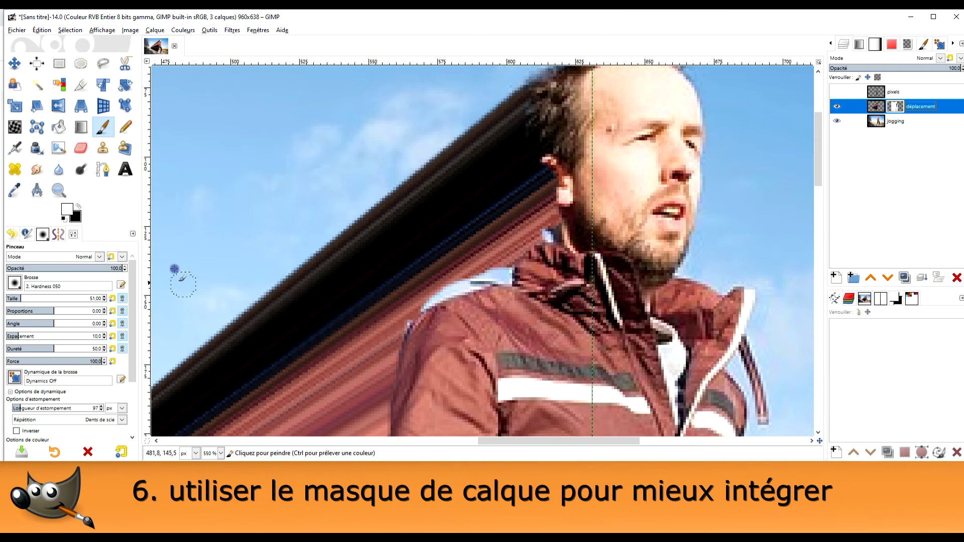
pyautogui.press('x')
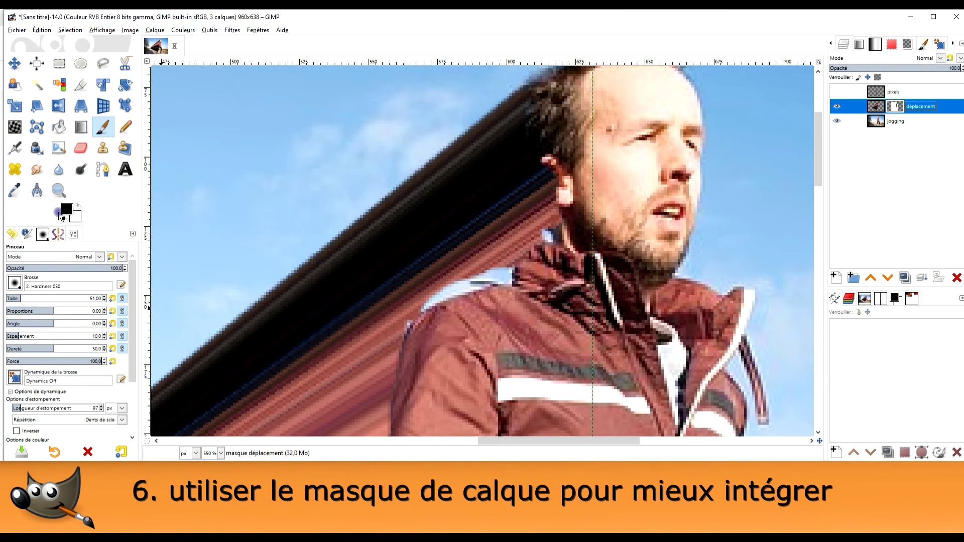
pyautogui.click(78, 206)
pyautogui.moveTo(507, 281)
pyautogui.mouseDown()
pyautogui.moveTo(427, 301)
pyautogui.moveTo(506, 279)
pyautogui.mouseUp()
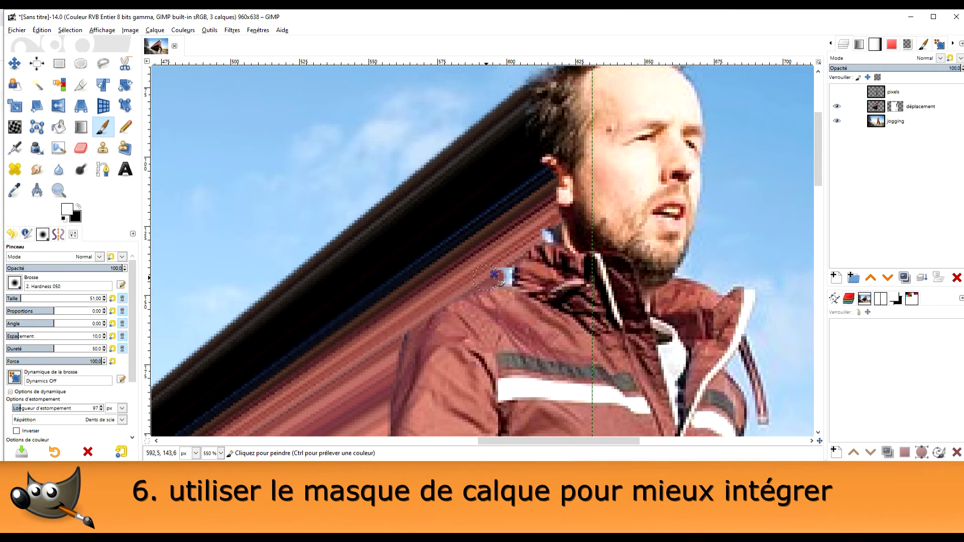
pyautogui.moveTo(523, 244); pyautogui.dragTo(547, 234)
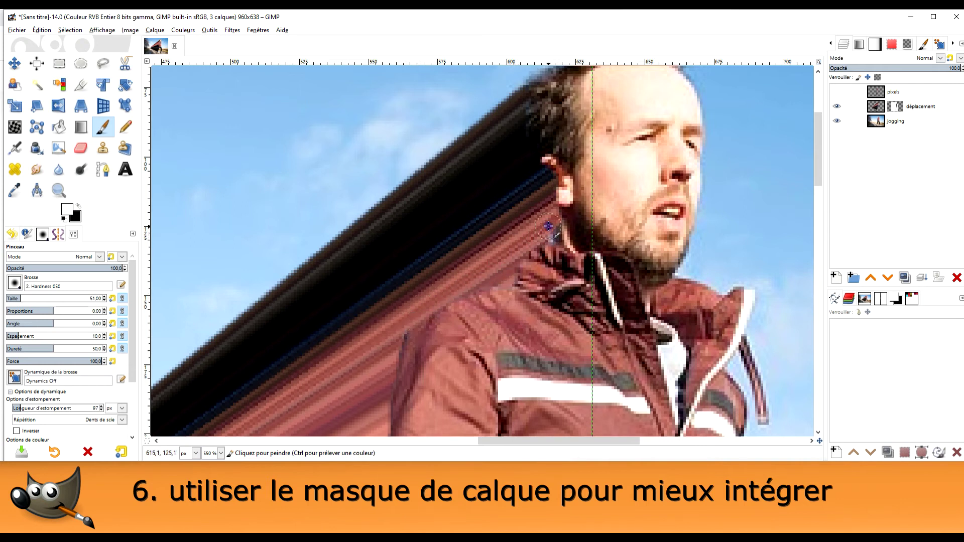
# - Paint black around the ear and along the hair edge to hide the streak
pyautogui.click(79, 209)
pyautogui.moveTo(552, 193)
pyautogui.mouseDown()
pyautogui.moveTo(555, 172)
pyautogui.moveTo(565, 200)
pyautogui.mouseUp()
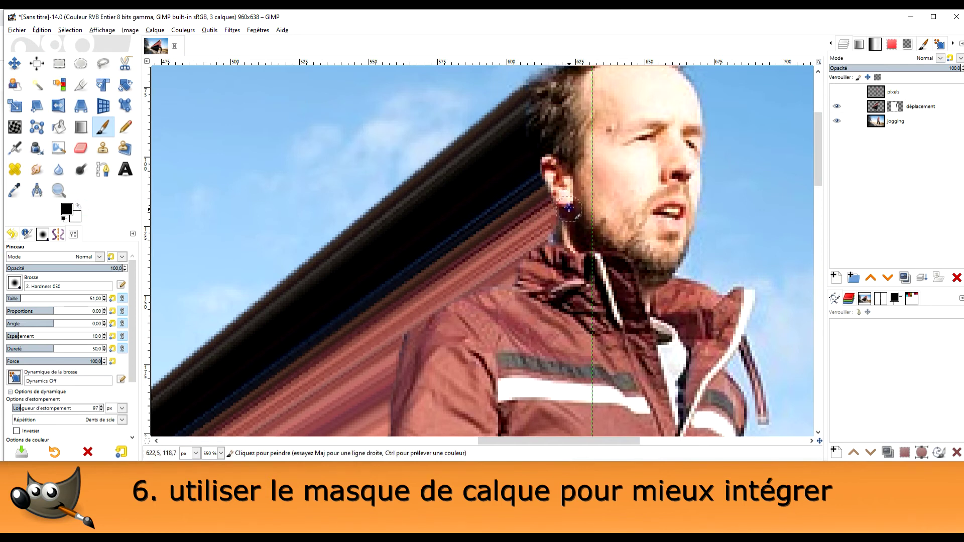
pyautogui.click(80, 207)
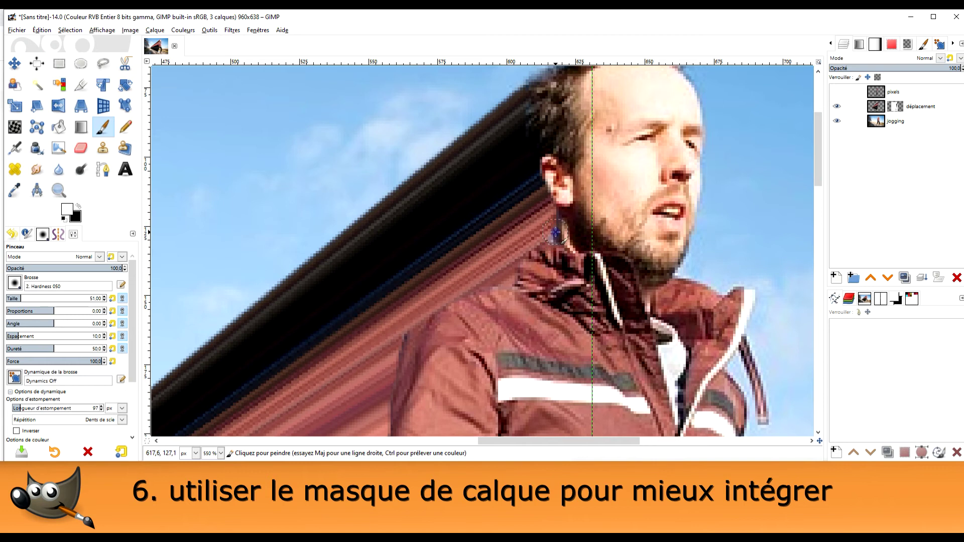
pyautogui.moveTo(555, 232); pyautogui.dragTo(546, 240)
pyautogui.click(77, 208)
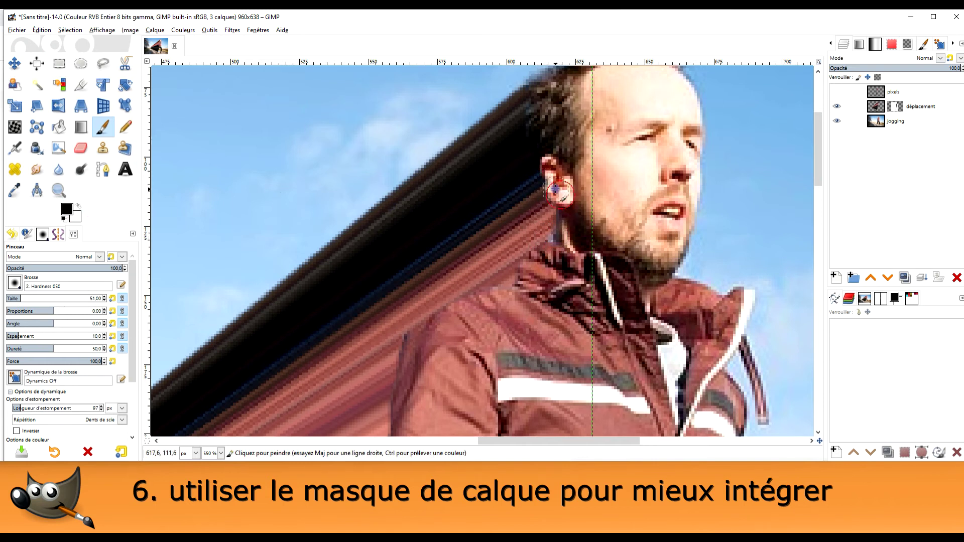
pyautogui.moveTo(553, 182); pyautogui.dragTo(541, 146)
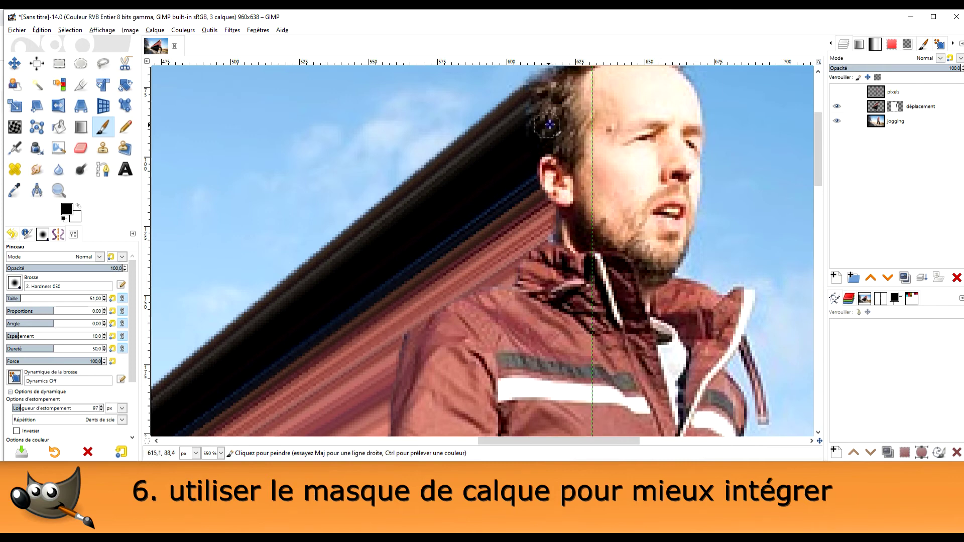
pyautogui.scroll(-4, 550, 124)
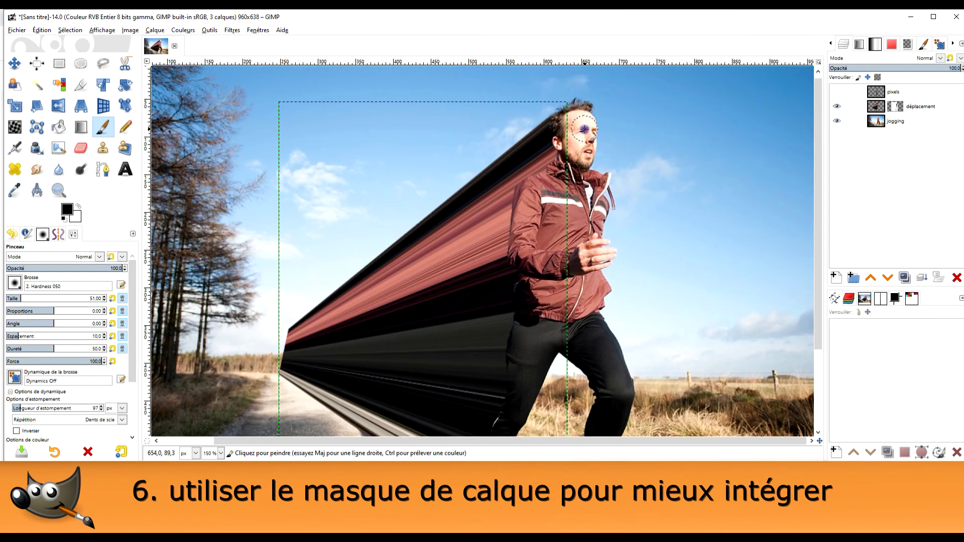
# - Paint black on the mask along the shoe's left edge and up the ankle
pyautogui.scroll(-2, 567, 118)
pyautogui.scroll(3, 527, 190)
pyautogui.scroll(2, 527, 190)
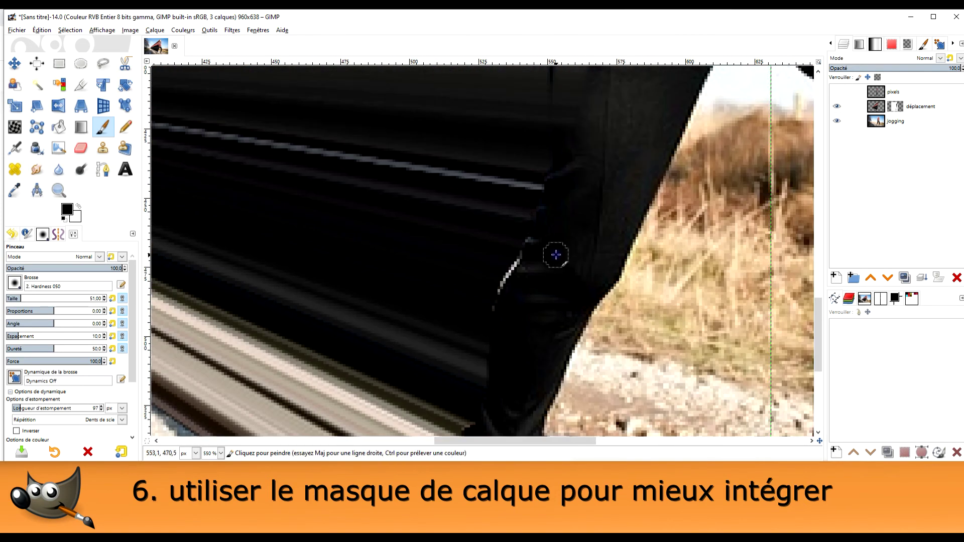
pyautogui.scroll(-2, 555, 200)
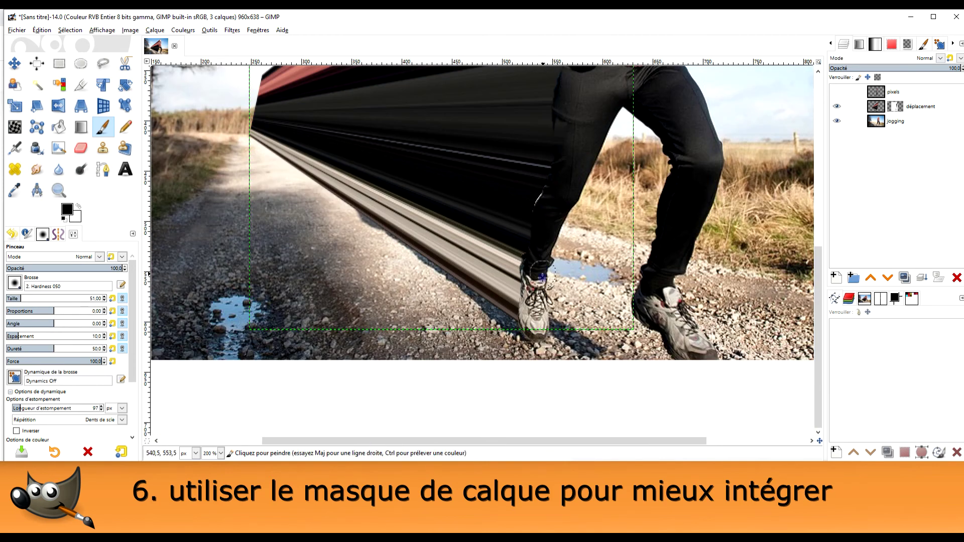
pyautogui.scroll(1, 532, 276)
pyautogui.scroll(1, 522, 224)
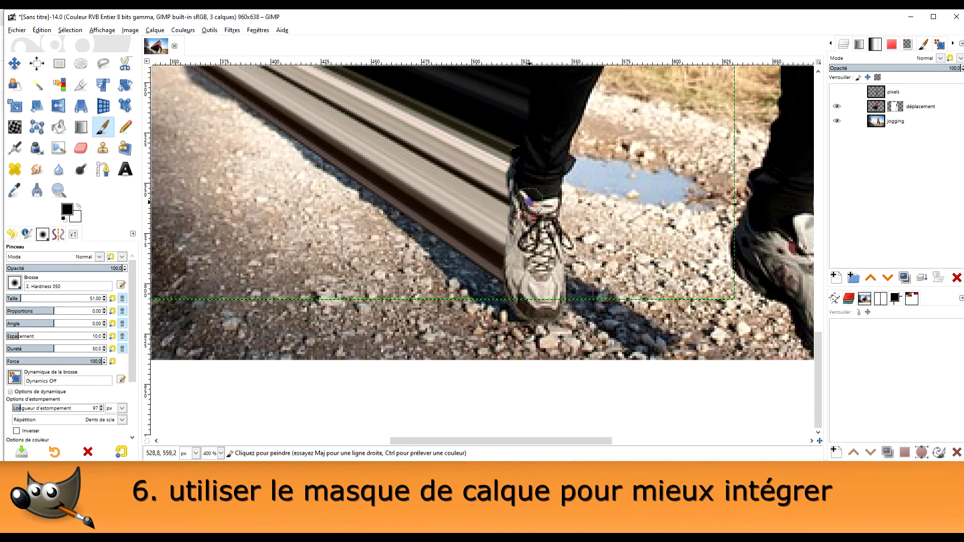
pyautogui.moveTo(516, 226); pyautogui.dragTo(511, 266)
pyautogui.moveTo(518, 219); pyautogui.dragTo(516, 261)
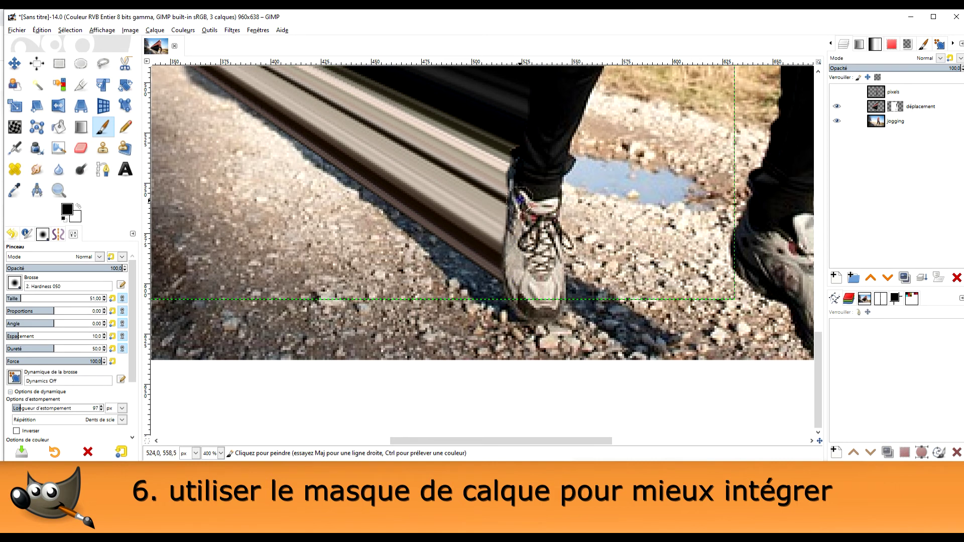
pyautogui.moveTo(511, 188)
pyautogui.mouseDown()
pyautogui.moveTo(517, 174)
pyautogui.moveTo(509, 266)
pyautogui.mouseUp()
pyautogui.scroll(5, 542, 150)
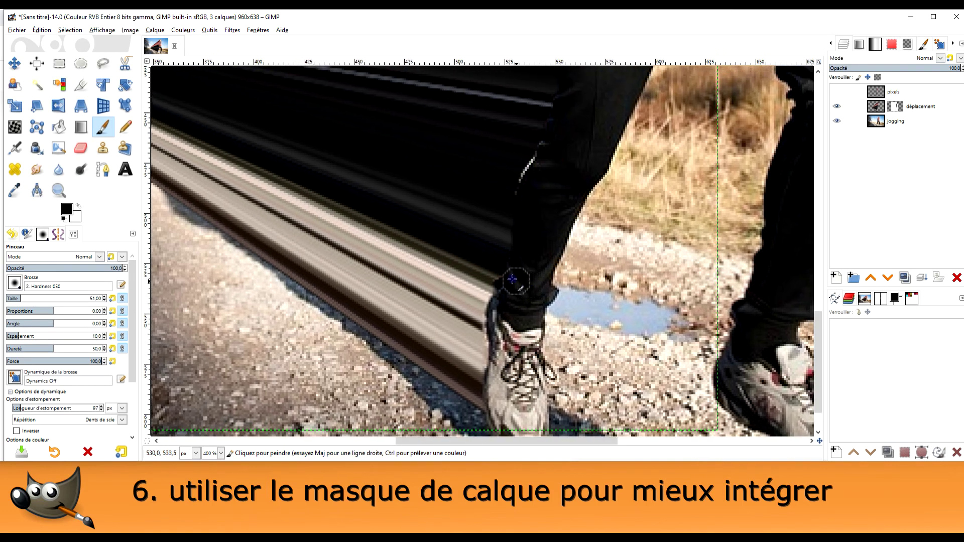
# - Paint white to restore the streak beside the shoe and along the leg edge
pyautogui.click(79, 206)
pyautogui.moveTo(482, 273); pyautogui.dragTo(497, 275)
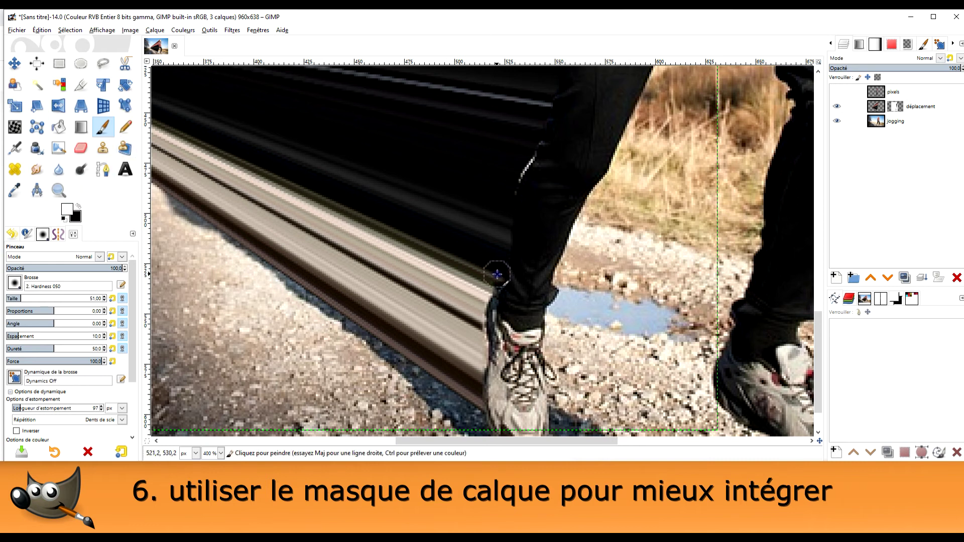
pyautogui.moveTo(521, 162); pyautogui.dragTo(514, 188)
pyautogui.keyDown('ctrl'); pyautogui.scroll(-4, 547, 229); pyautogui.keyUp('ctrl')
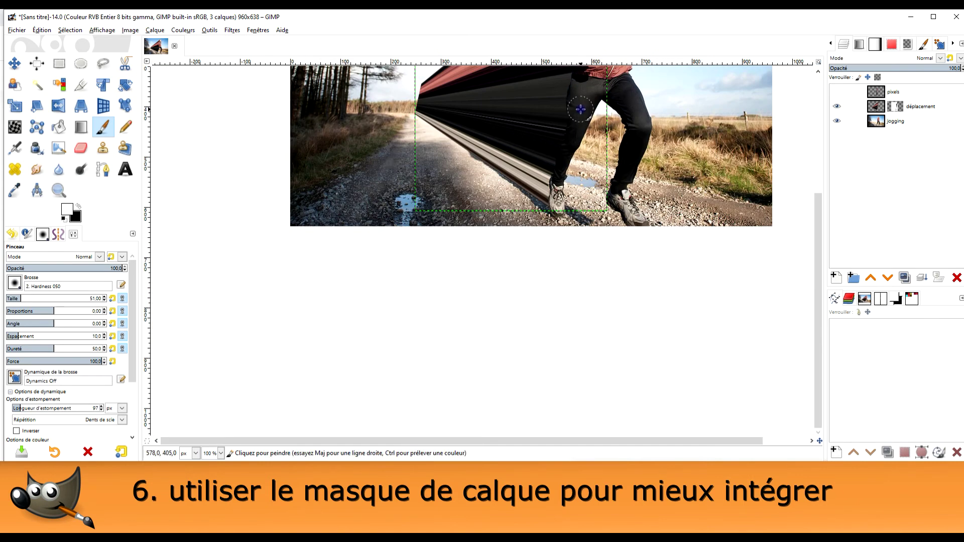
pyautogui.keyDown('ctrl'); pyautogui.scroll(1, 521, 281); pyautogui.keyUp('ctrl')
pyautogui.keyDown('ctrl'); pyautogui.scroll(-2, 520, 261); pyautogui.keyUp('ctrl')
pyautogui.keyDown('ctrl'); pyautogui.scroll(1, 530, 241); pyautogui.keyUp('ctrl')
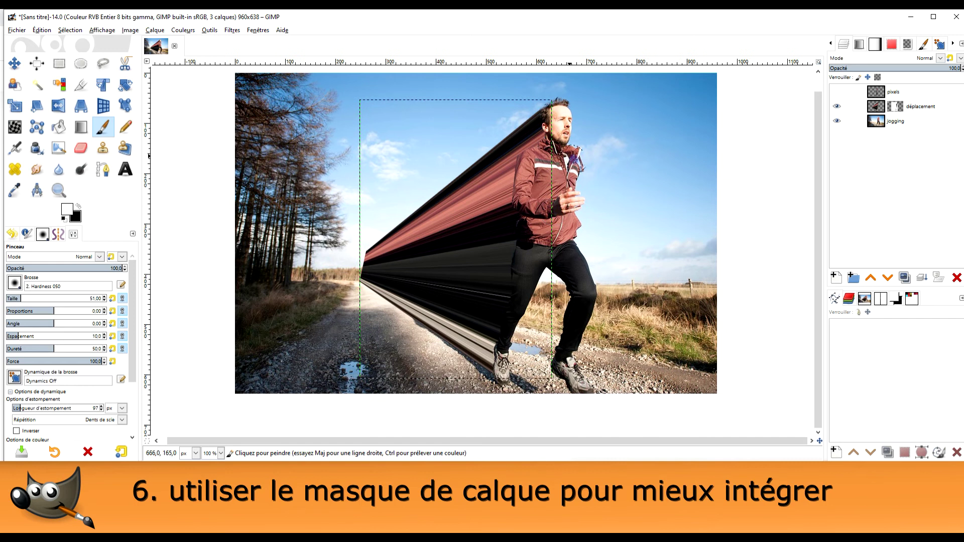
# - Move the pixels layer to the bottom of the layer stack
pyautogui.click(911, 97)
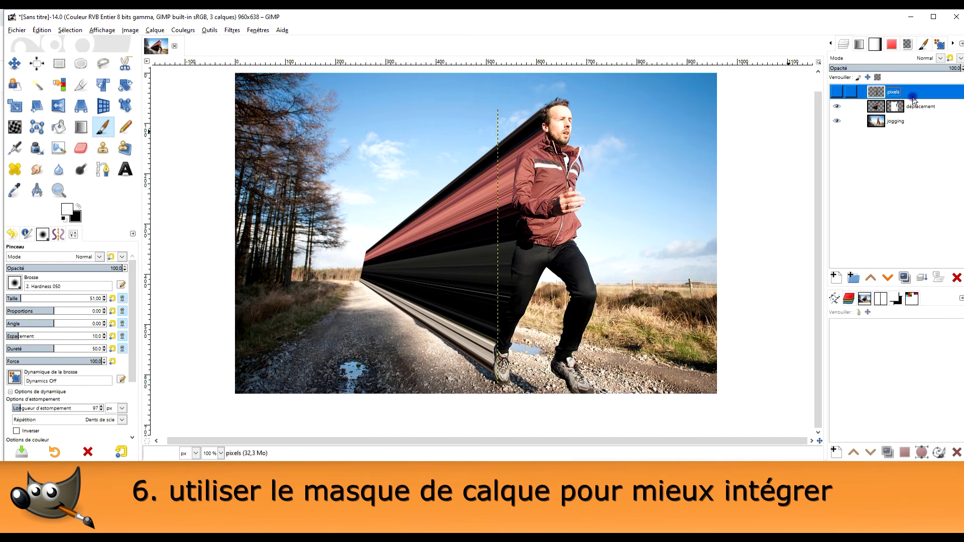
pyautogui.moveTo(880, 95); pyautogui.dragTo(881, 136)
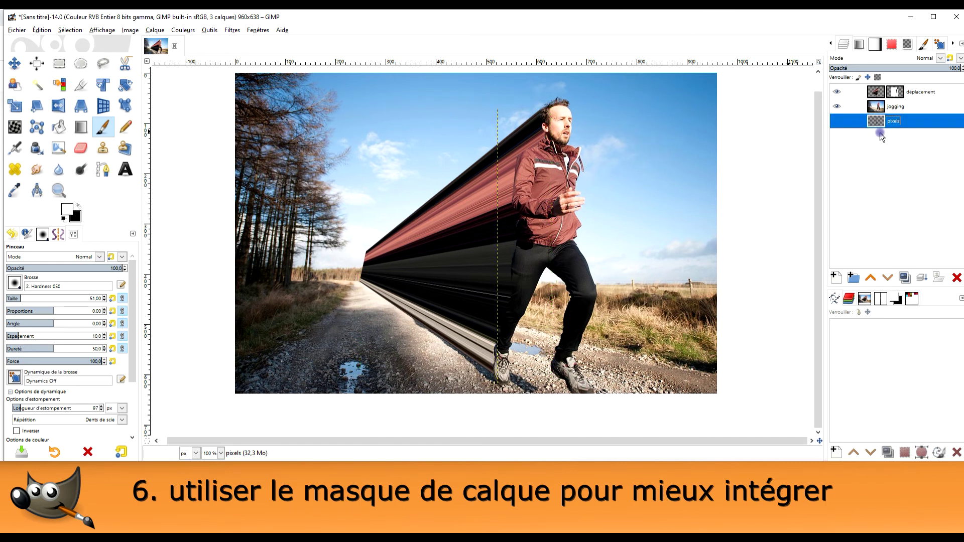
pyautogui.click(895, 91)
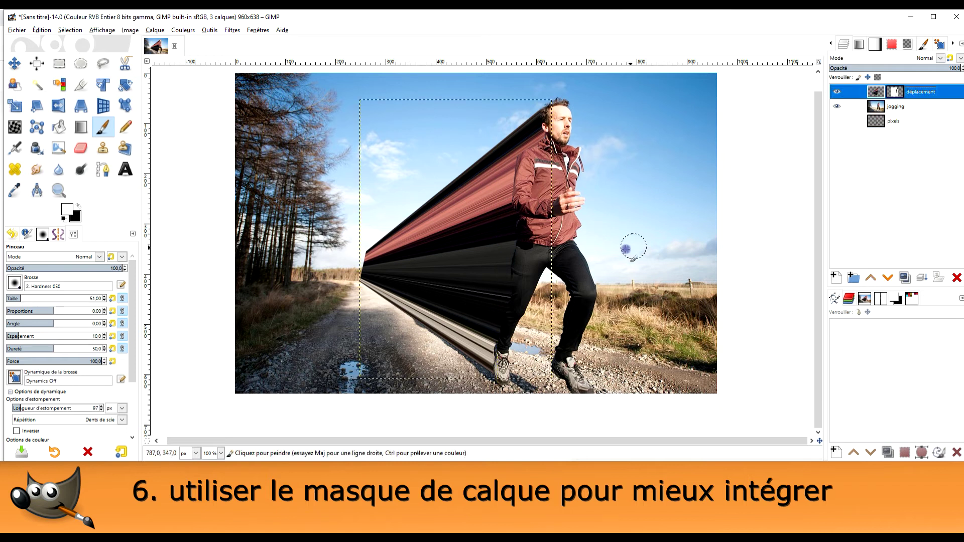
pyautogui.click(60, 63)
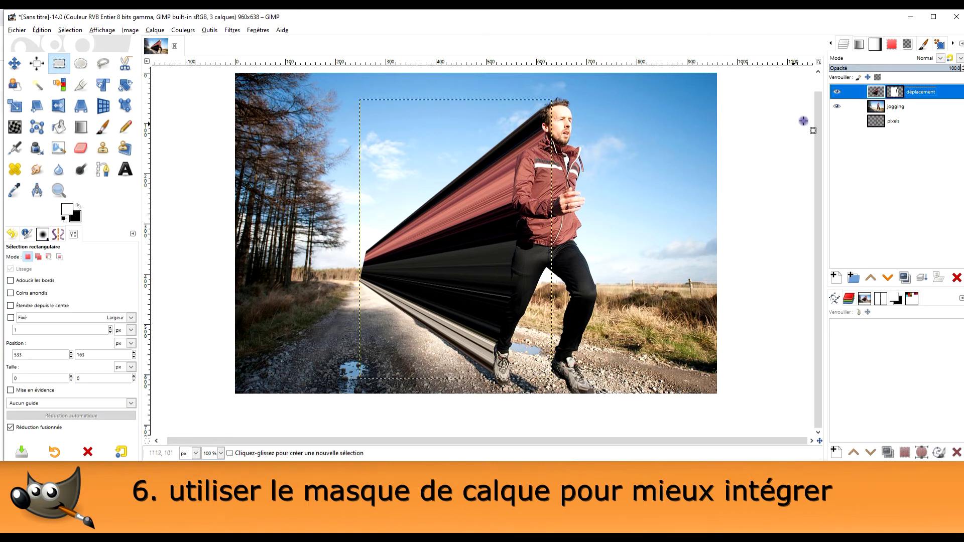
pyautogui.click(874, 107)
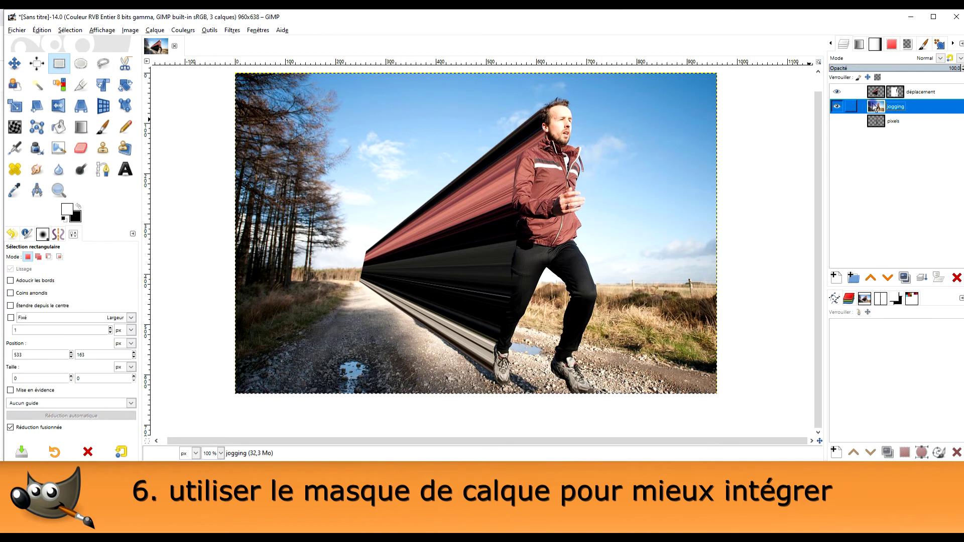
pyautogui.click(876, 93)
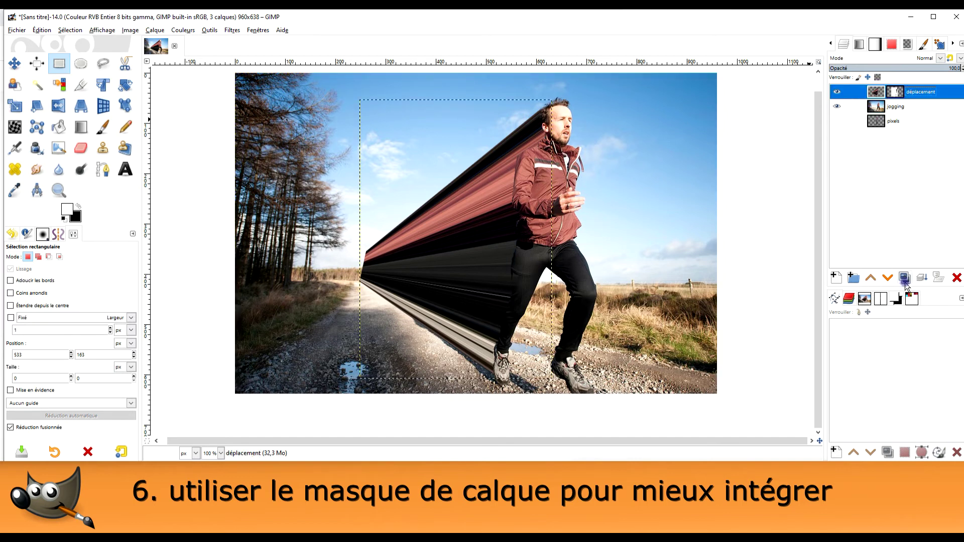
# - Duplicate the déplacement layer and lower the copy below the jogging layer
pyautogui.click(905, 281)
pyautogui.click(879, 94)
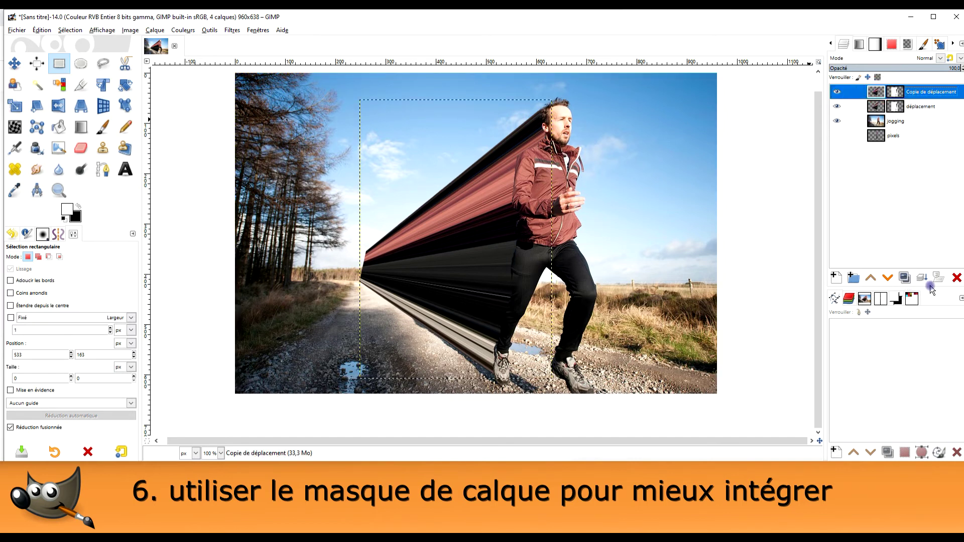
pyautogui.click(889, 279)
pyautogui.click(889, 279)
pyautogui.click(839, 121)
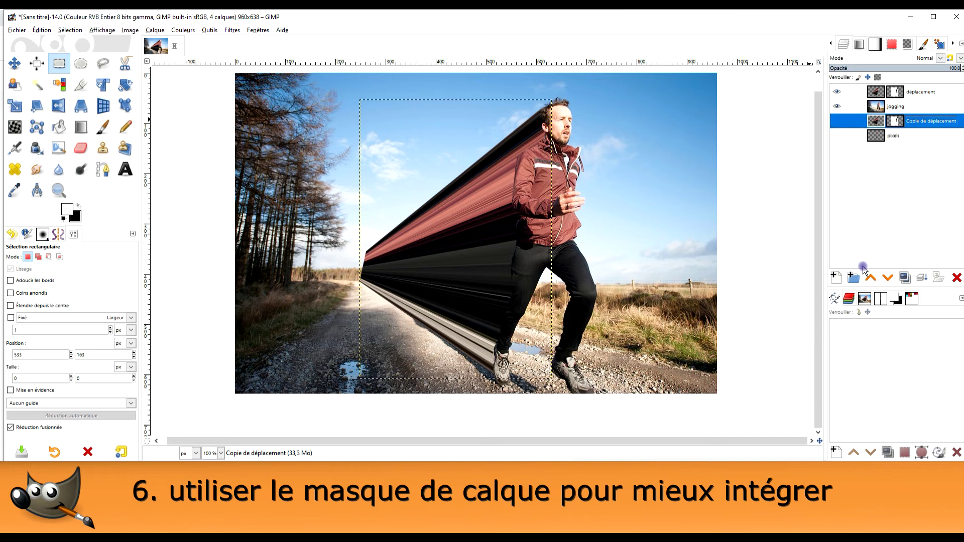
# - Create a layer group named ARCHIVES and move the déplacement copy into it
pyautogui.click(854, 278)
pyautogui.doubleClick(904, 121)
pyautogui.write('RCHIVES')
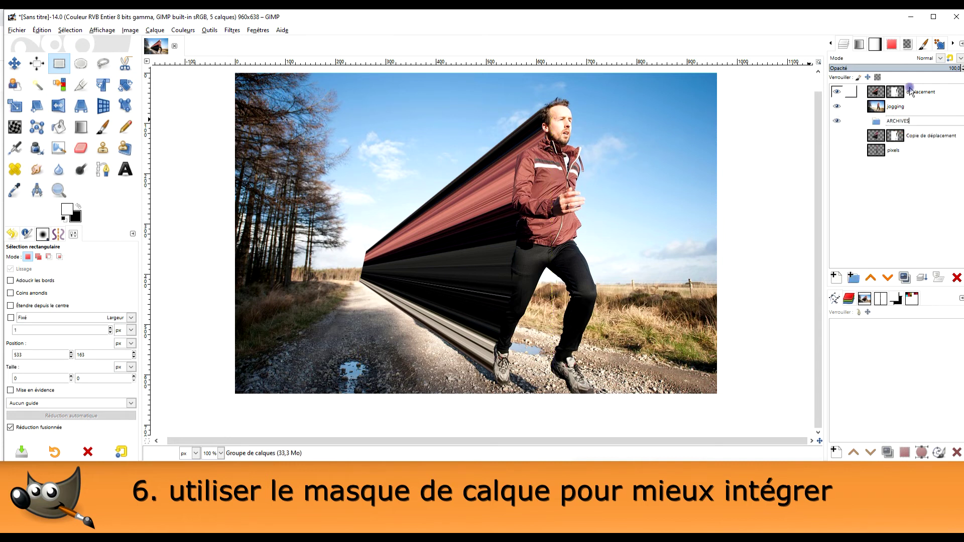
pyautogui.press('Return')
pyautogui.click(876, 134)
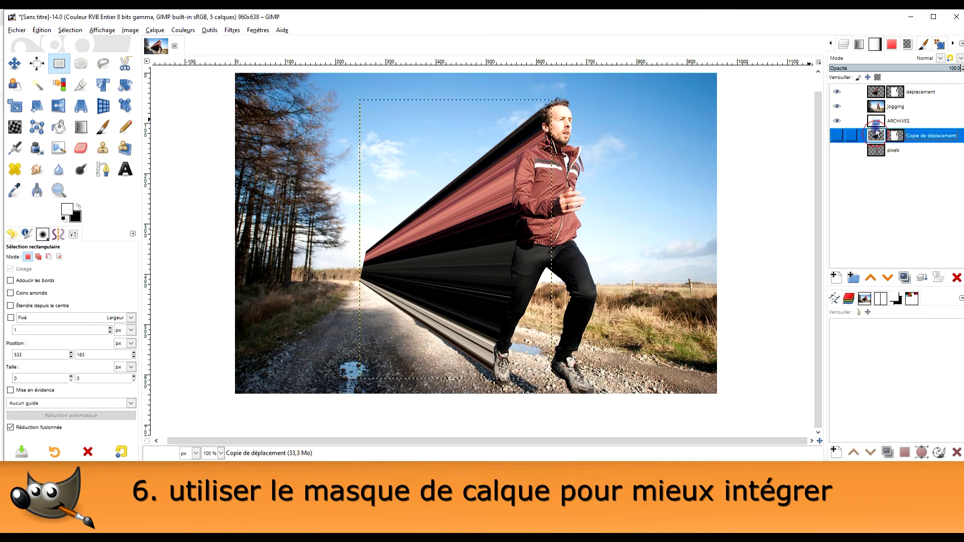
pyautogui.moveTo(876, 135); pyautogui.dragTo(886, 140)
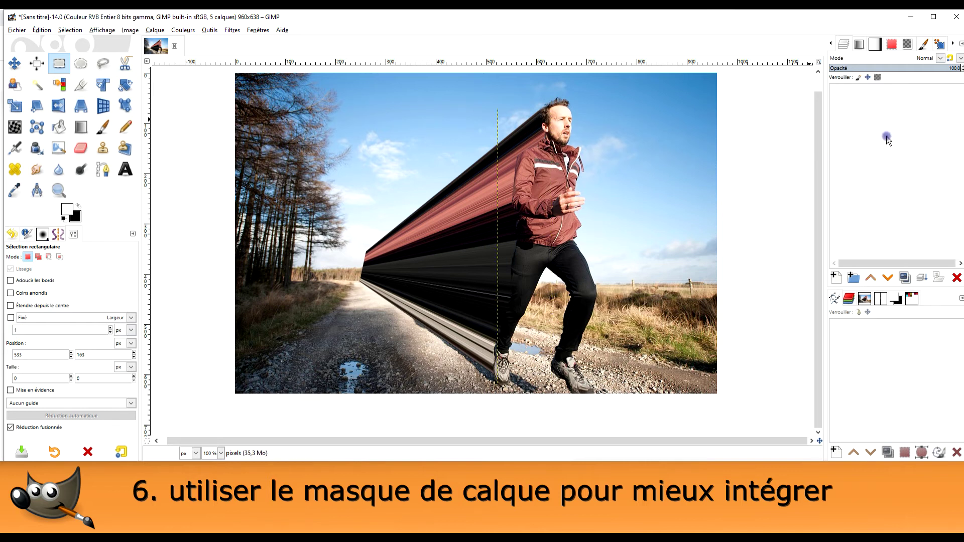
# - Collapse the ARCHIVES group and make the déplacement layer's mask active for editing
pyautogui.click(860, 122)
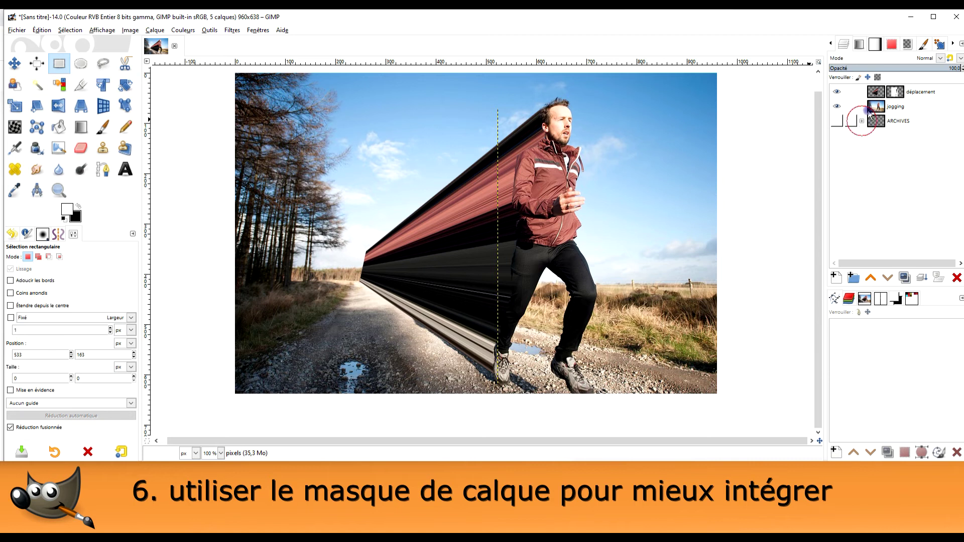
pyautogui.click(880, 92)
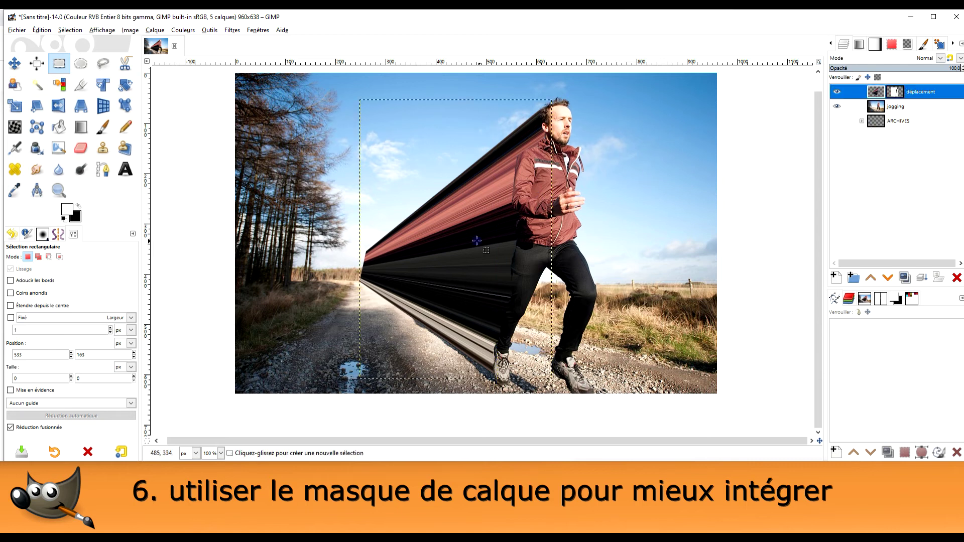
pyautogui.click(899, 98)
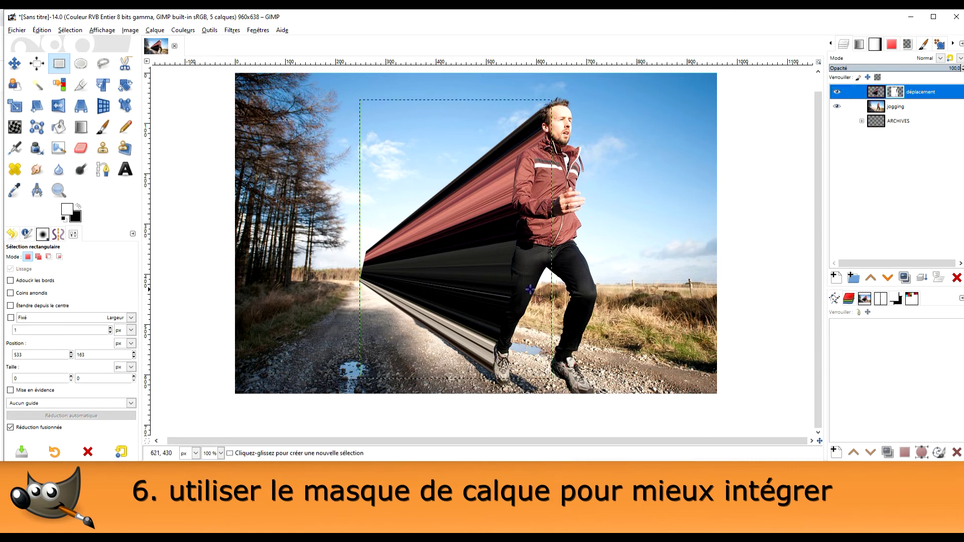
pyautogui.keyDown('ctrl'); pyautogui.scroll(2, 452, 299); pyautogui.keyUp('ctrl')
pyautogui.keyDown('ctrl'); pyautogui.scroll(-1, 528, 265); pyautogui.keyUp('ctrl')
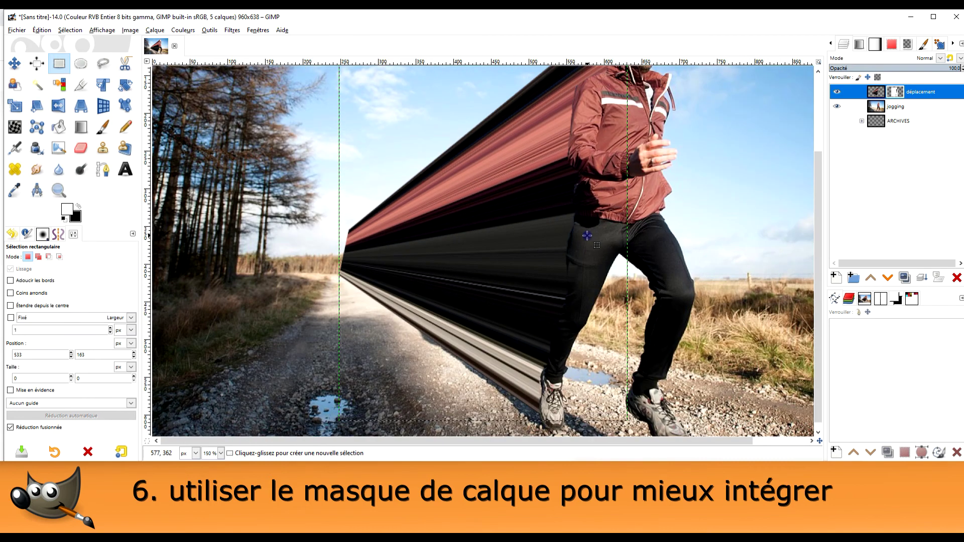
pyautogui.keyDown('ctrl'); pyautogui.scroll(-1, 586, 236); pyautogui.keyUp('ctrl')
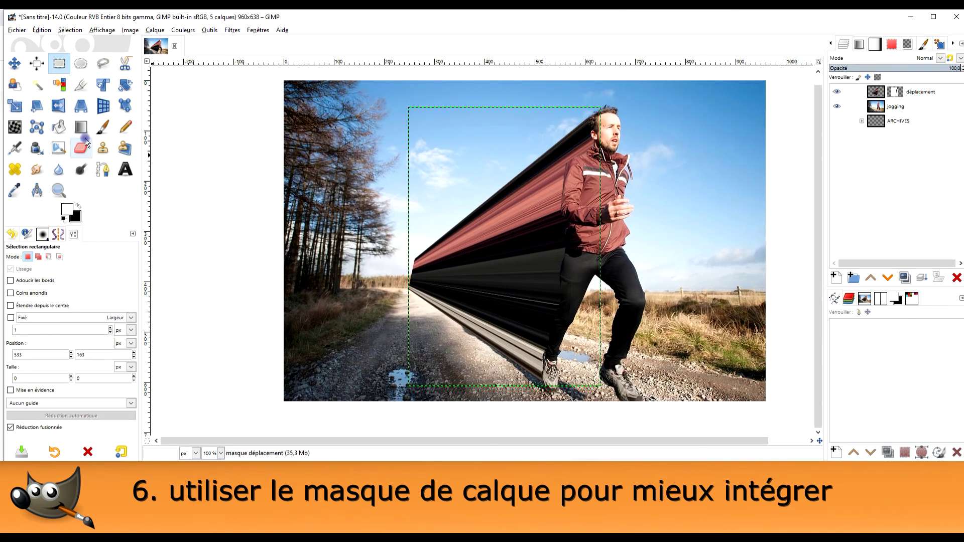
pyautogui.click(59, 63)
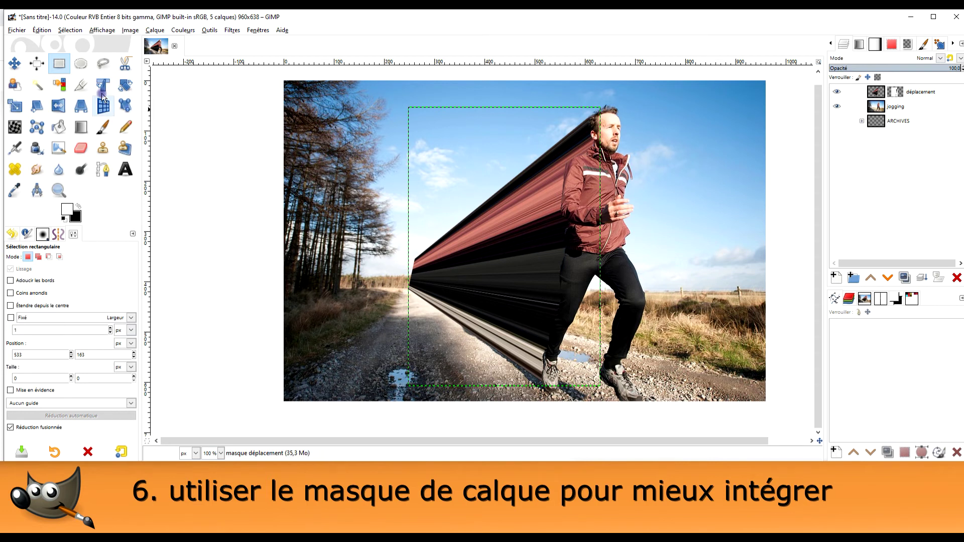
pyautogui.click(896, 95)
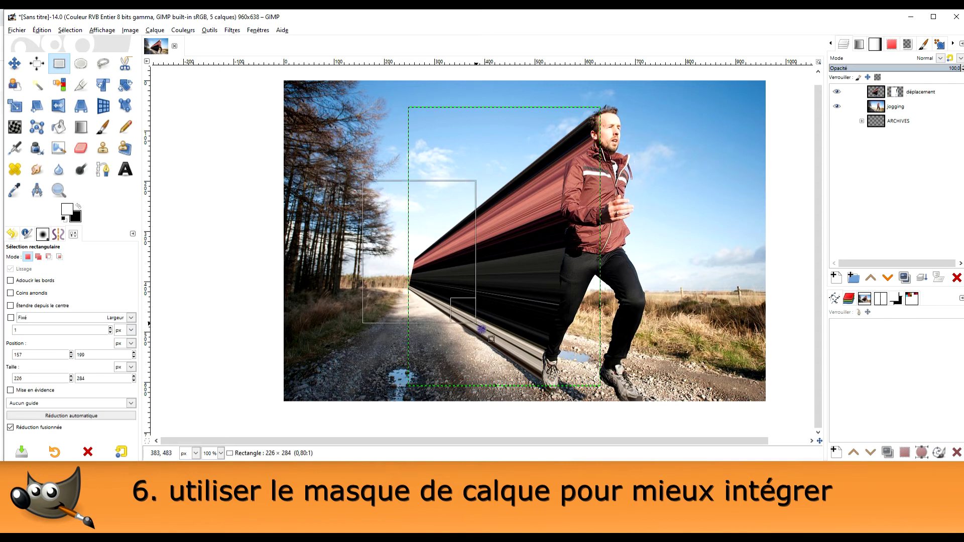
pyautogui.click(82, 129)
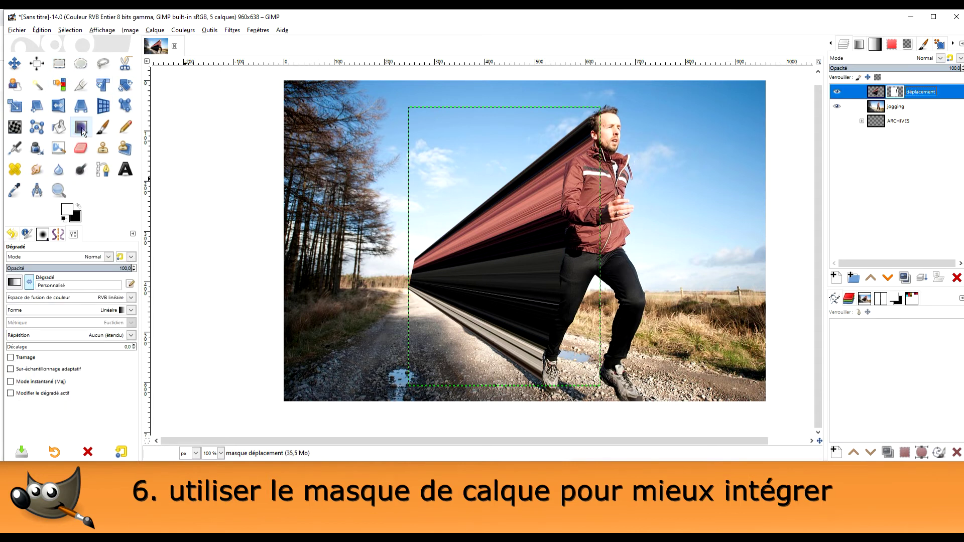
pyautogui.click(59, 63)
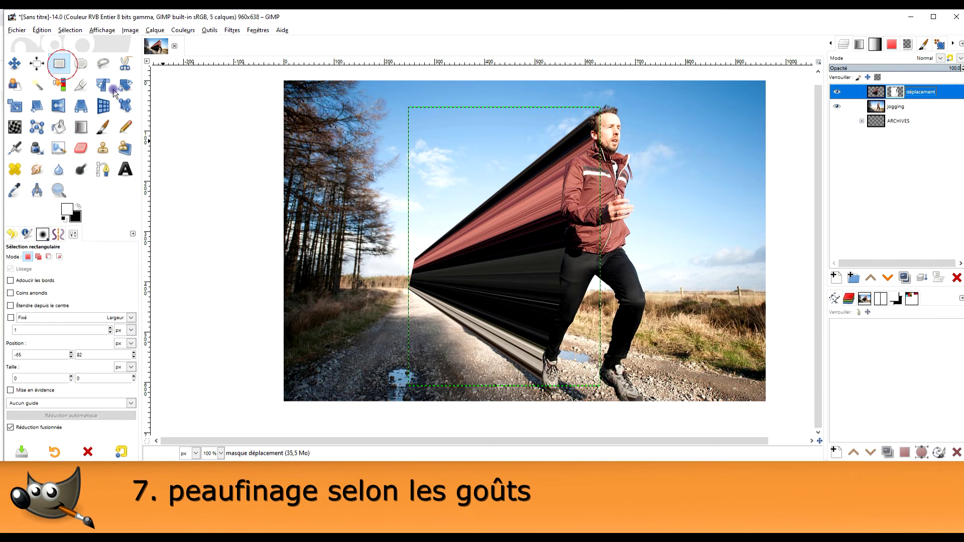
# - Select a rectangle over the streak's trailing end, extended upward over its tail
pyautogui.moveTo(357, 142)
pyautogui.mouseDown()
pyautogui.moveTo(588, 393)
pyautogui.moveTo(518, 390)
pyautogui.mouseUp()
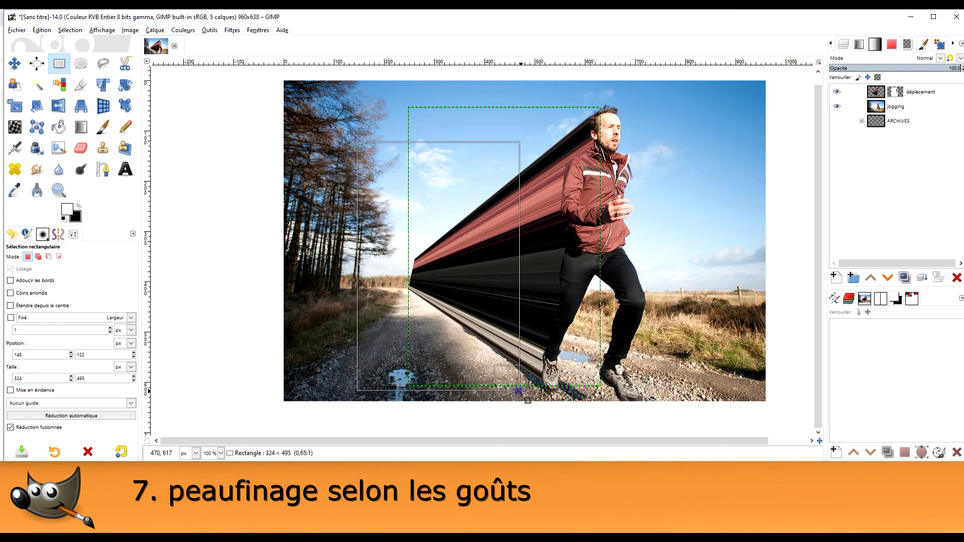
pyautogui.moveTo(435, 150); pyautogui.dragTo(437, 105)
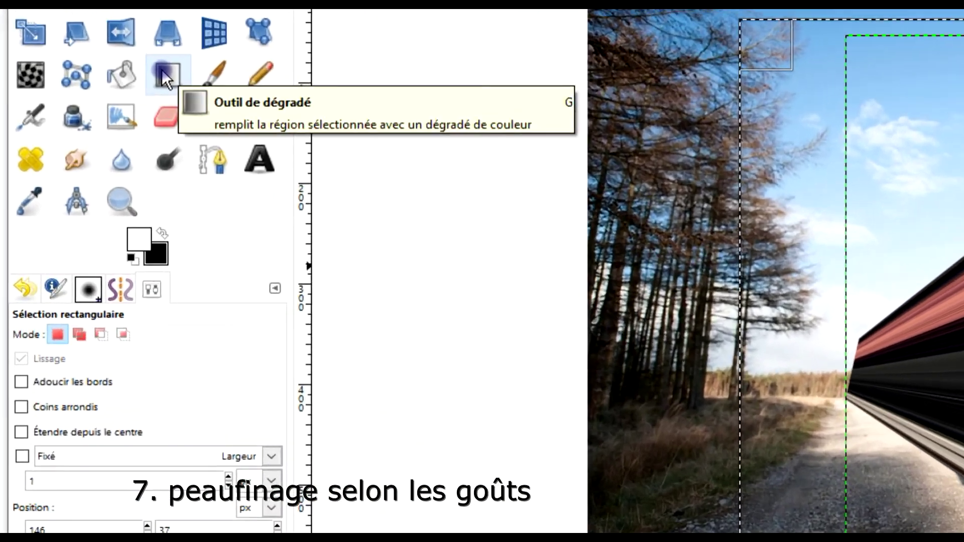
pyautogui.click(82, 127)
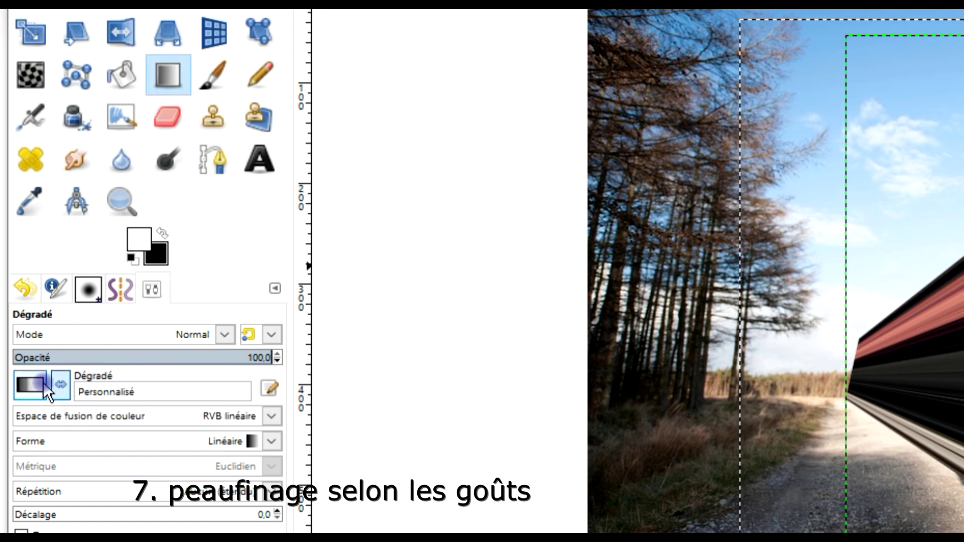
pyautogui.click(159, 254)
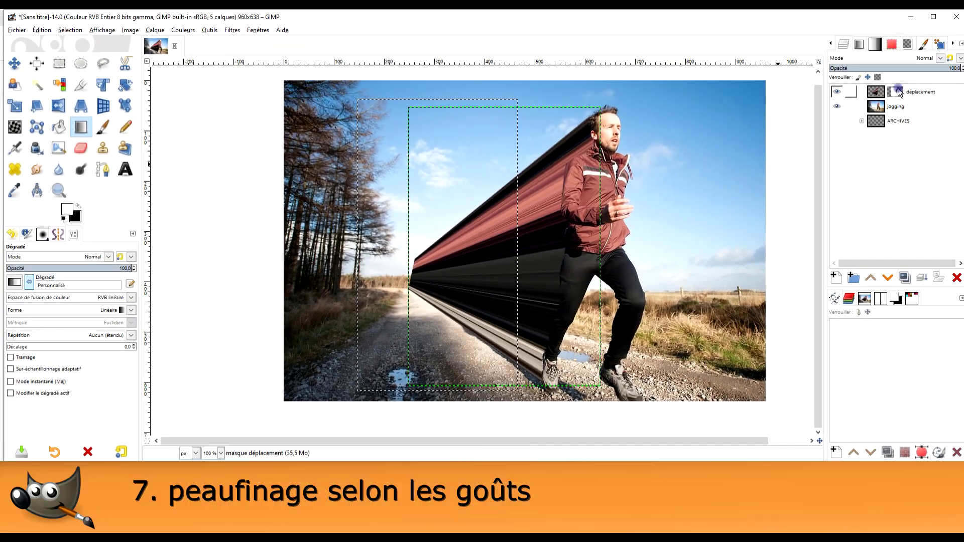
pyautogui.click(895, 91)
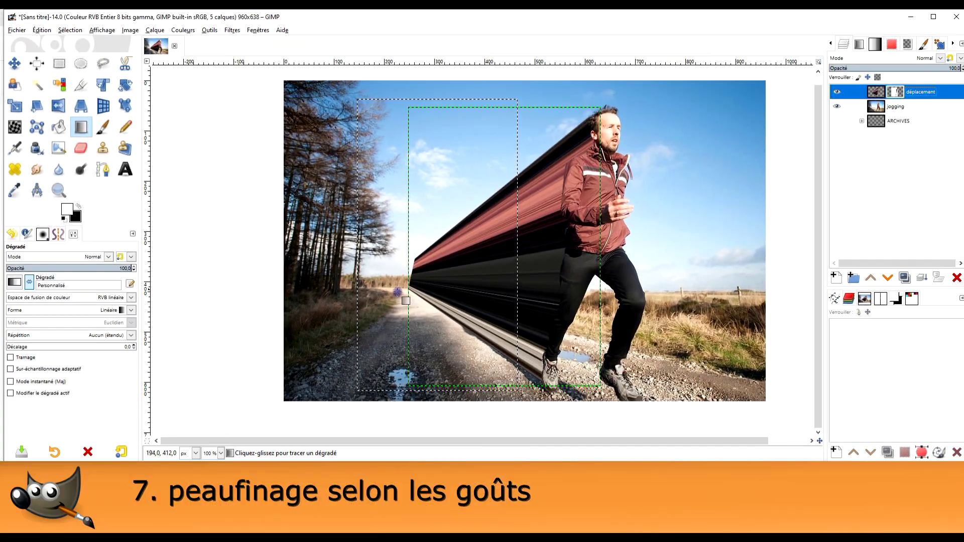
# - Draw a gradient fading out the streak's left end, adjust its midpoint, and apply it
pyautogui.moveTo(388, 265); pyautogui.dragTo(501, 277)
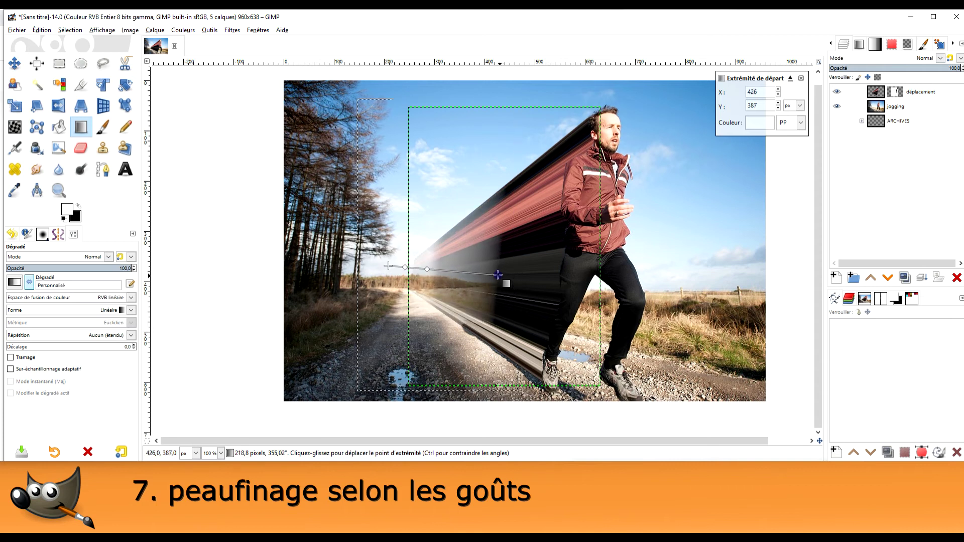
pyautogui.moveTo(501, 277); pyautogui.dragTo(488, 274)
pyautogui.click(423, 269)
pyautogui.moveTo(423, 269); pyautogui.dragTo(414, 268)
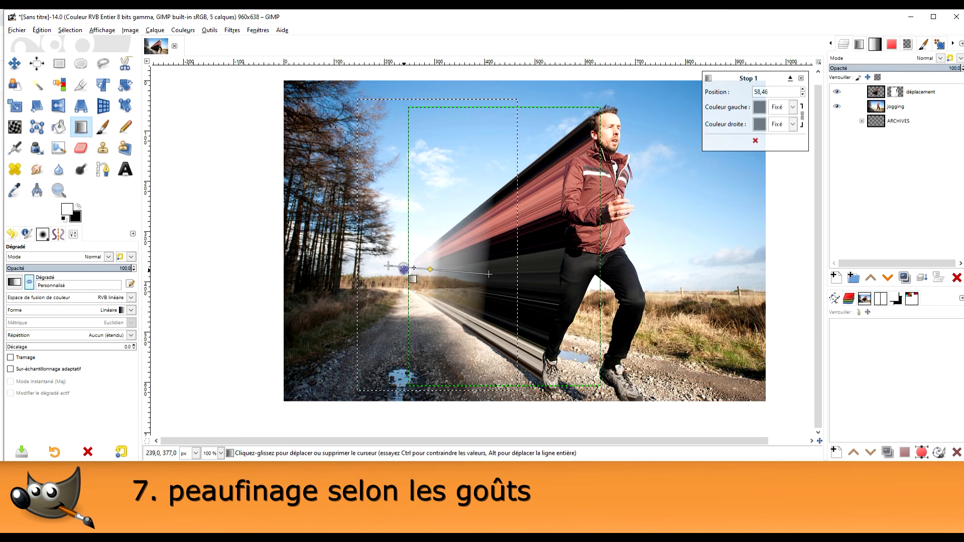
pyautogui.click(404, 269)
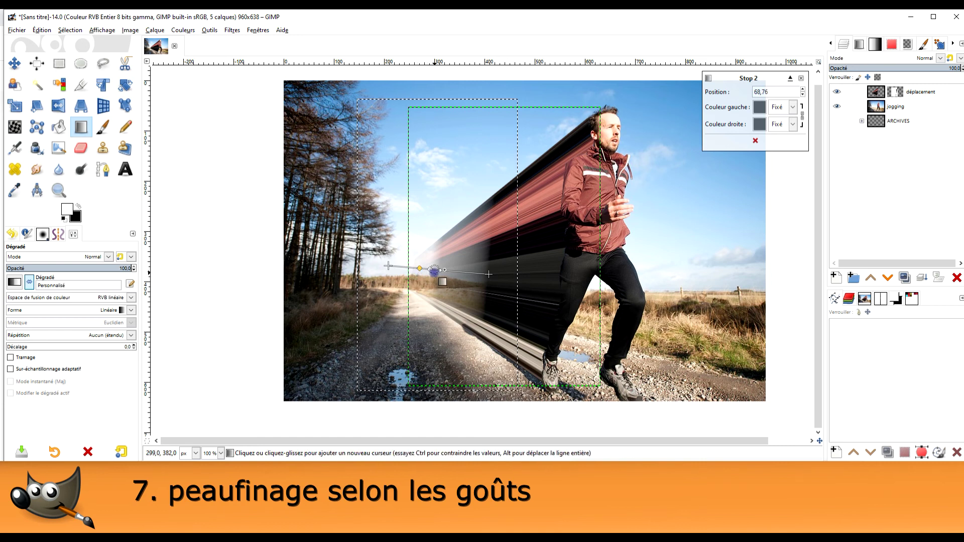
pyautogui.click(440, 270)
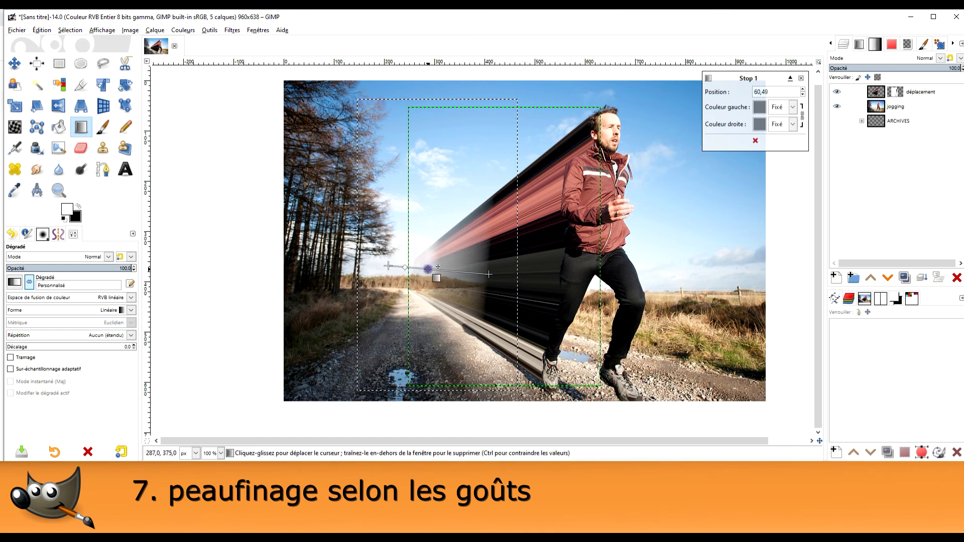
pyautogui.click(490, 274)
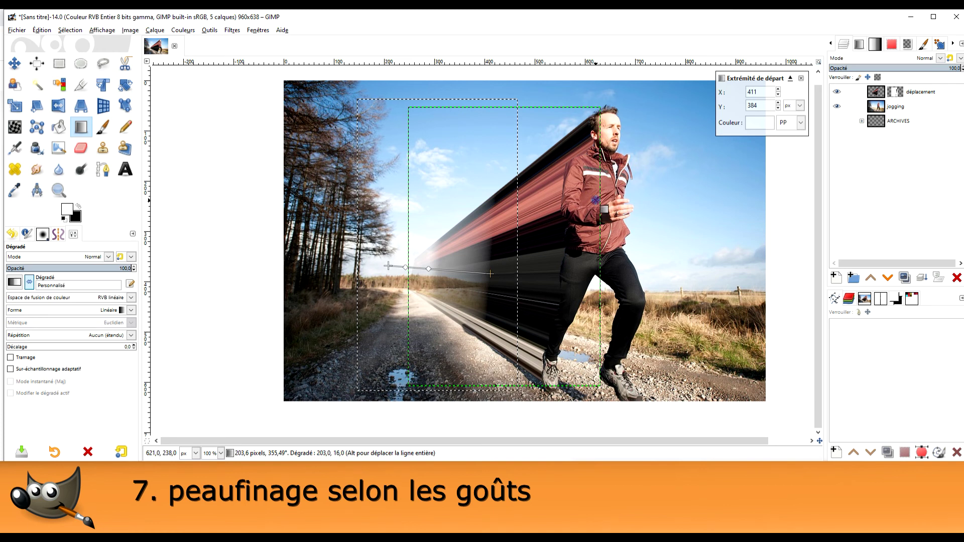
pyautogui.press('Return')
pyautogui.click(55, 64)
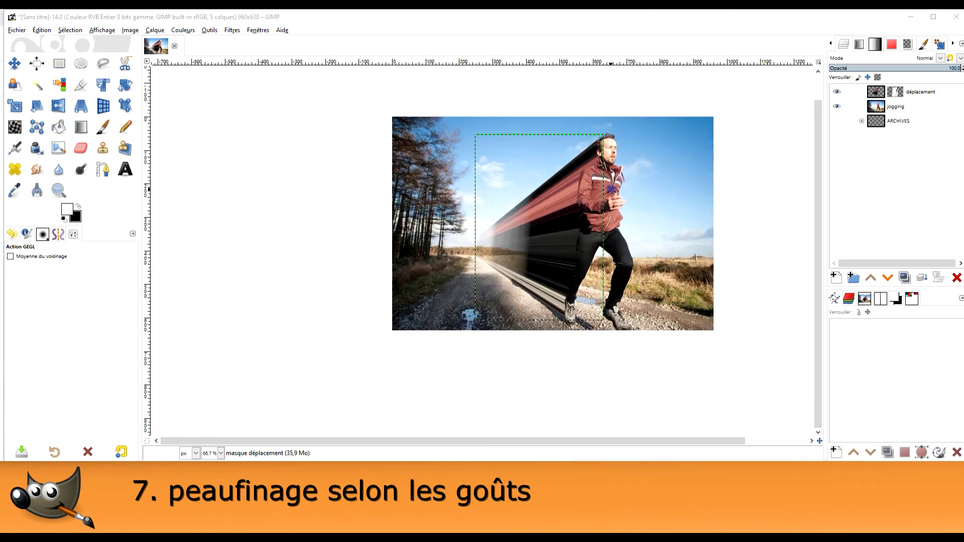
pyautogui.rightClick(902, 96)
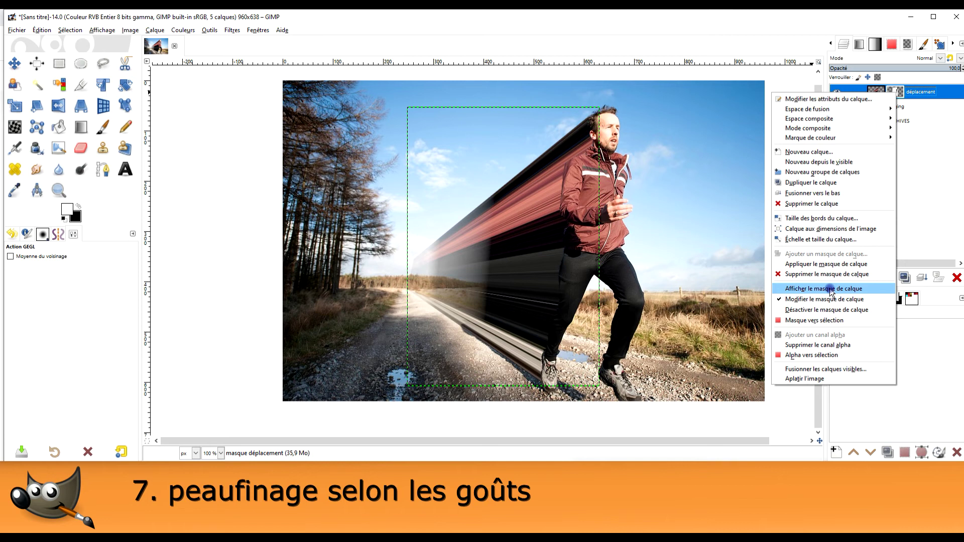
pyautogui.click(831, 289)
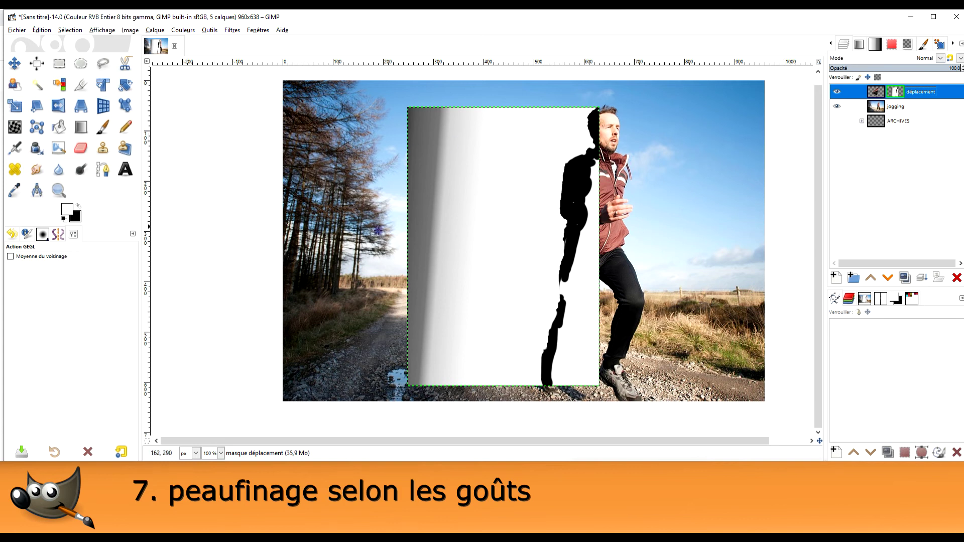
pyautogui.rightClick(892, 91)
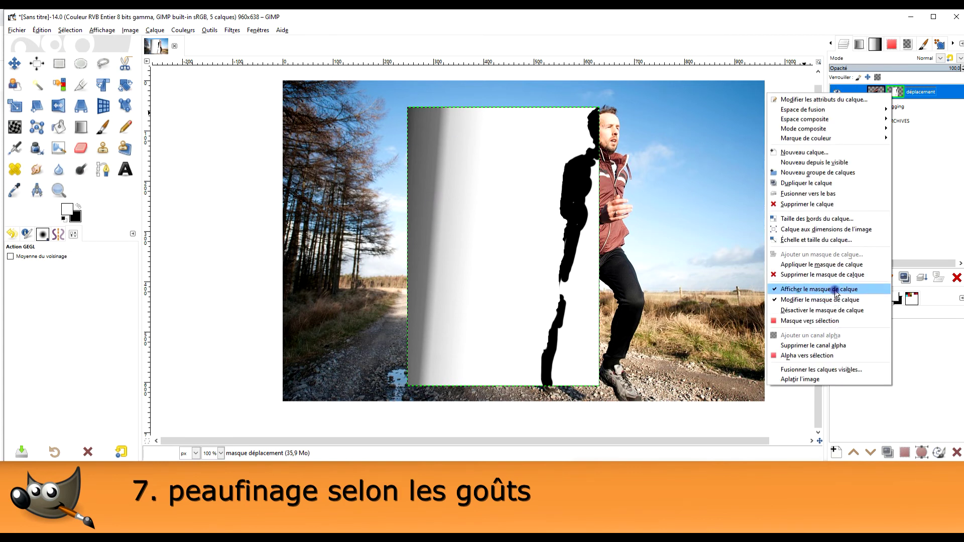
pyautogui.click(833, 289)
pyautogui.scroll(1, 628, 255)
pyautogui.scroll(1, 471, 256)
pyautogui.scroll(-1, 572, 254)
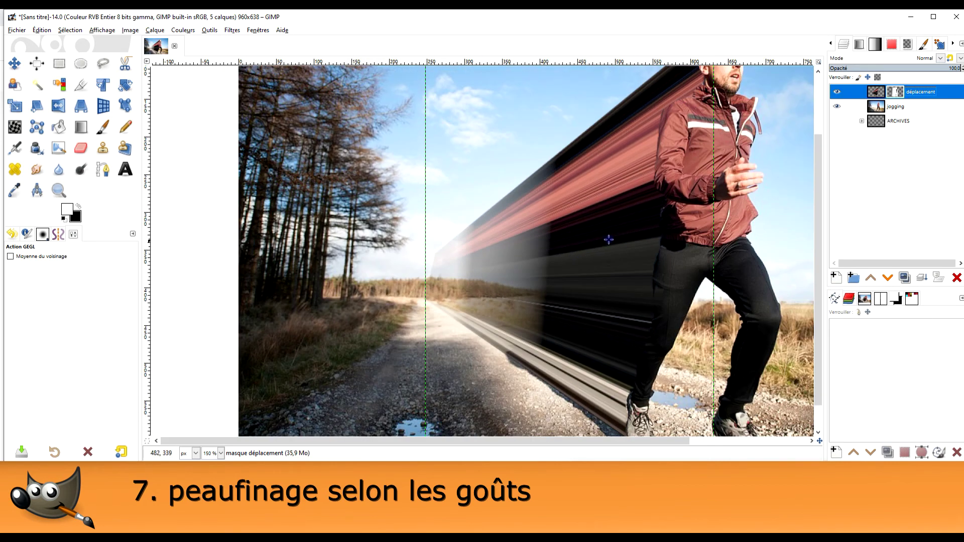
pyautogui.scroll(-2, 623, 231)
# - Make the runner photo layer active and hide the déplacement streak layer
pyautogui.press('pagedown')
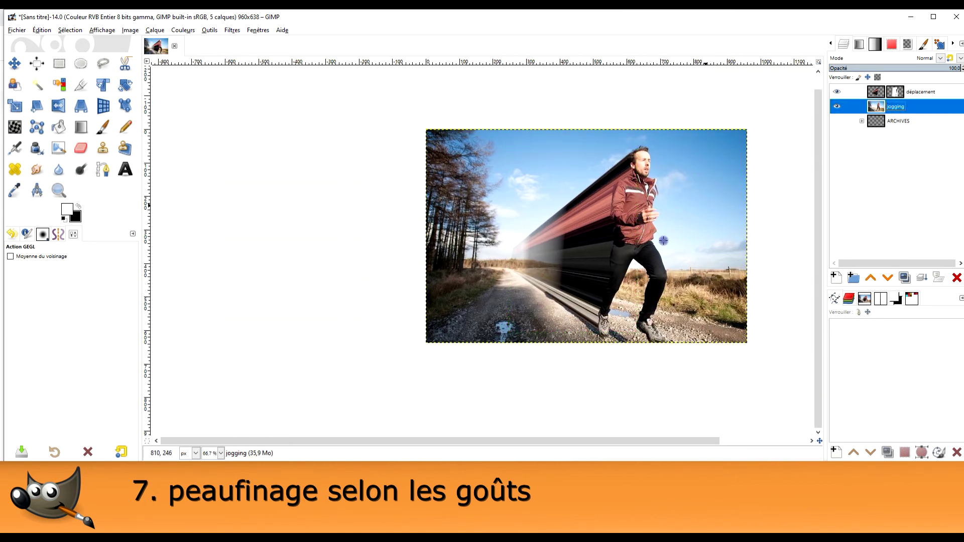
pyautogui.scroll(1, 573, 287)
pyautogui.click(836, 92)
pyautogui.scroll(1, 581, 295)
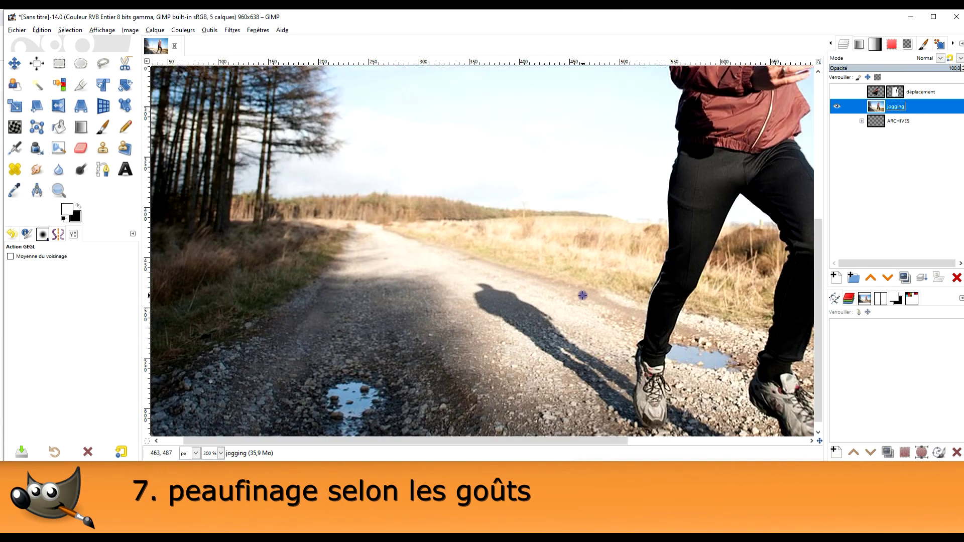
pyautogui.scroll(-1, 544, 273)
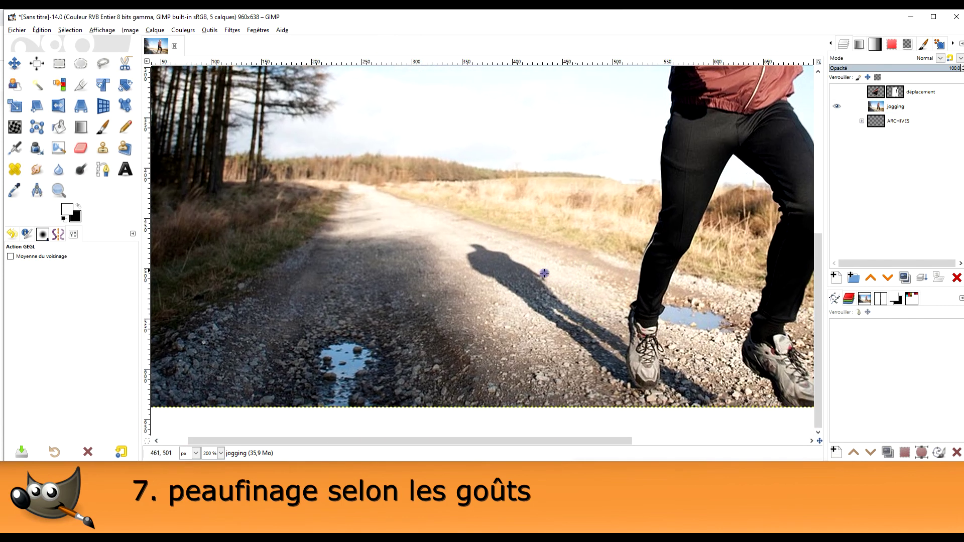
# - Lasso the shadow's head and upper body with Free Select
pyautogui.click(103, 64)
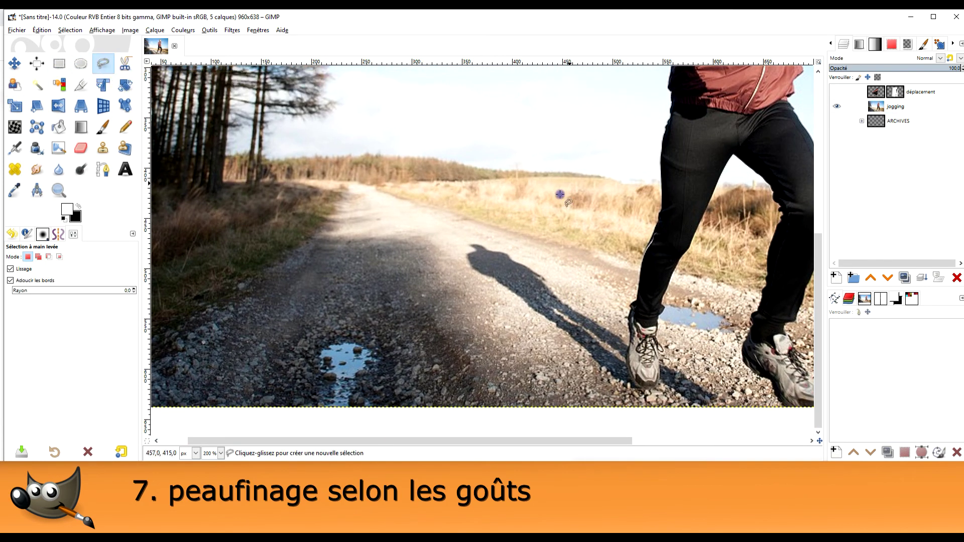
pyautogui.scroll(1, 524, 257)
pyautogui.click(470, 204)
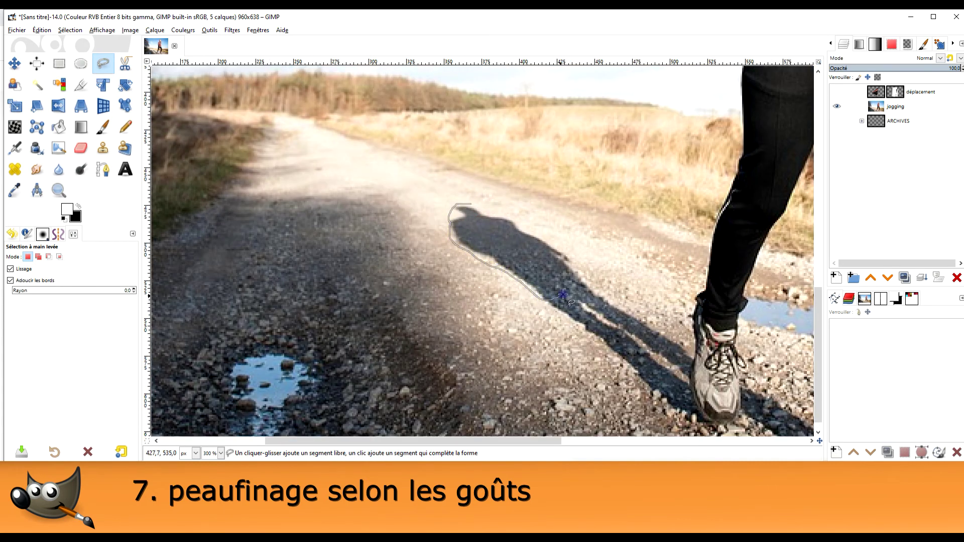
pyautogui.moveTo(493, 212); pyautogui.dragTo(470, 203)
pyautogui.press('Return')
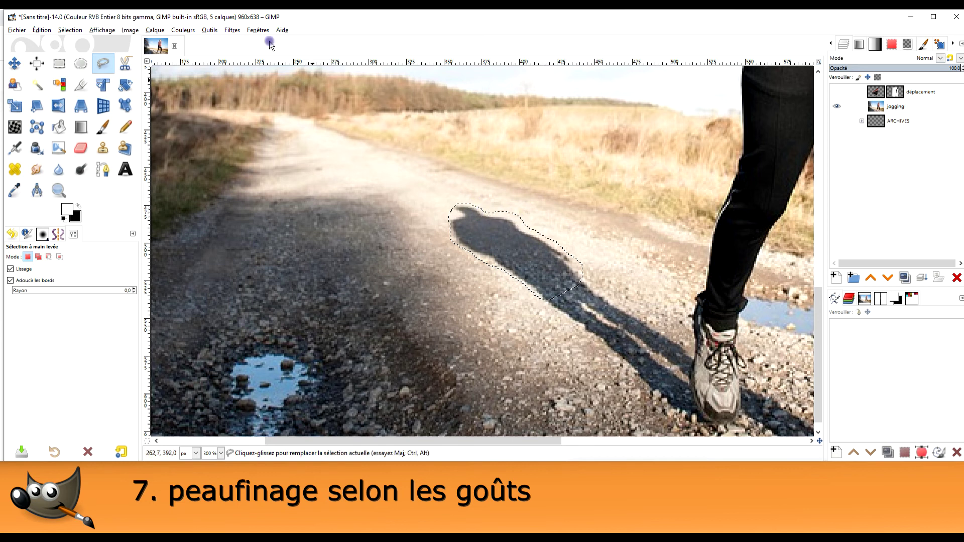
# - Heal the selected shadow area with Filtres > Amélioration > Heal selection
pyautogui.click(232, 30)
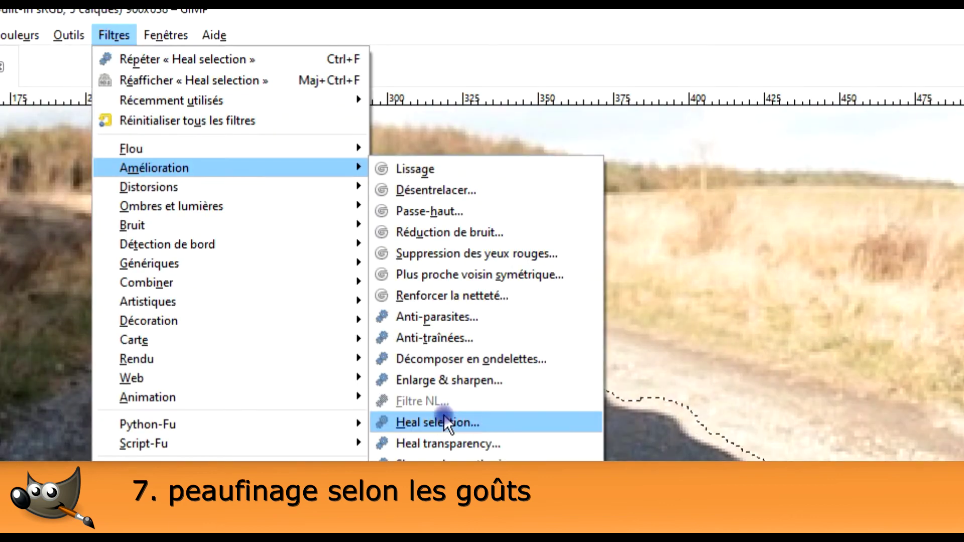
pyautogui.click(390, 223)
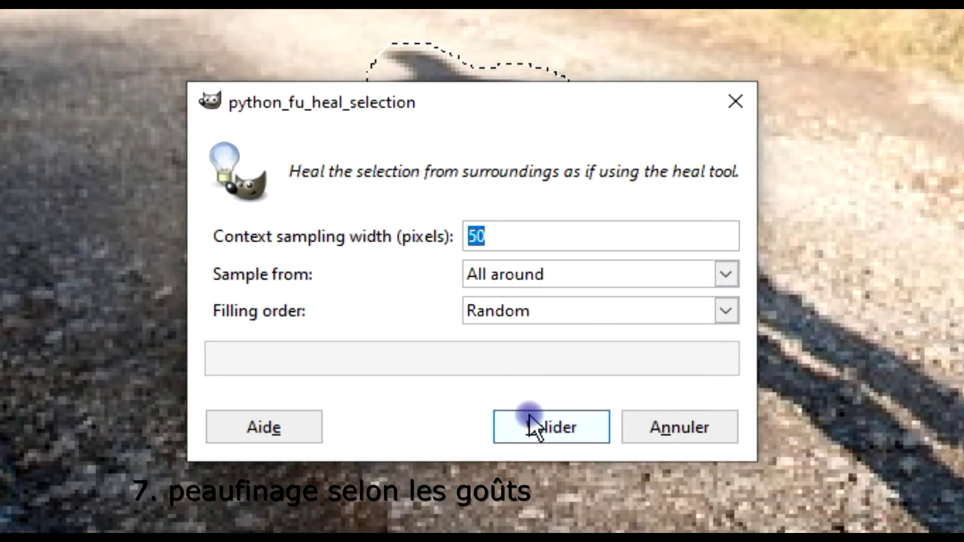
pyautogui.click(530, 422)
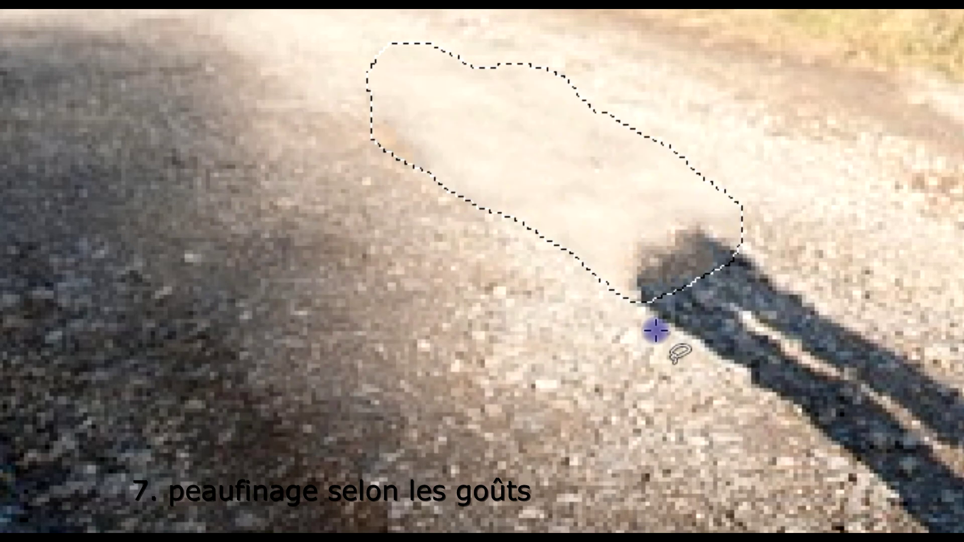
pyautogui.scroll(-5, 516, 297)
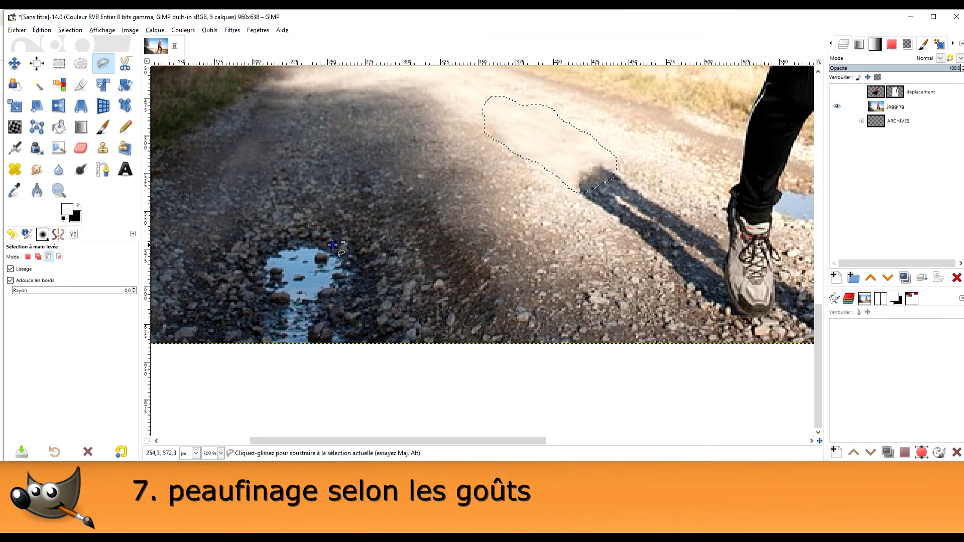
# - Outline the puddle, heal it from its surroundings, and drop the selection
pyautogui.moveTo(308, 240); pyautogui.dragTo(261, 249)
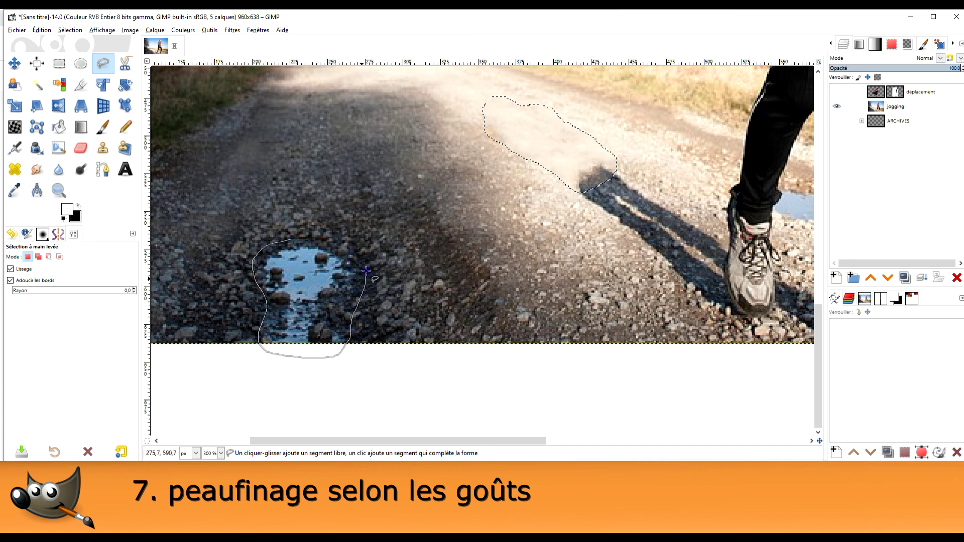
pyautogui.click(309, 239)
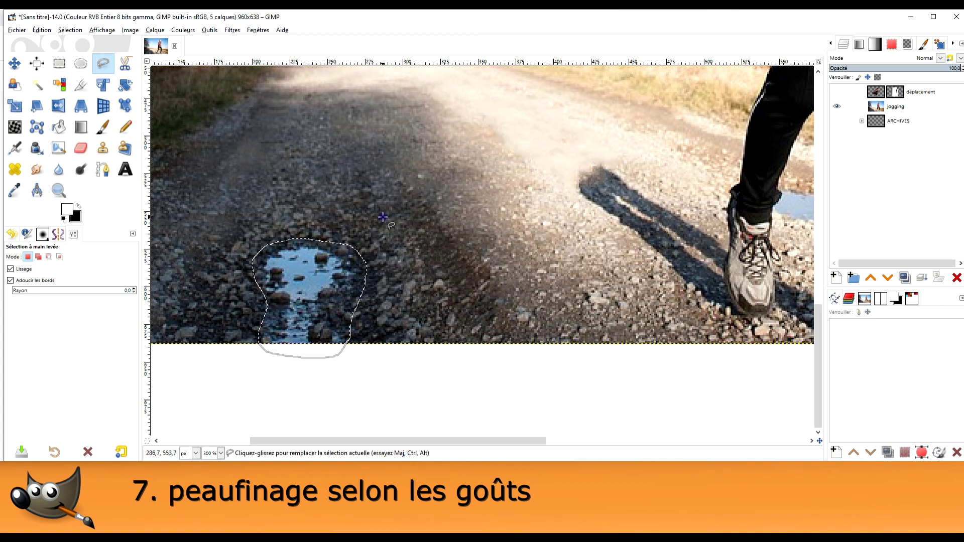
pyautogui.click(232, 30)
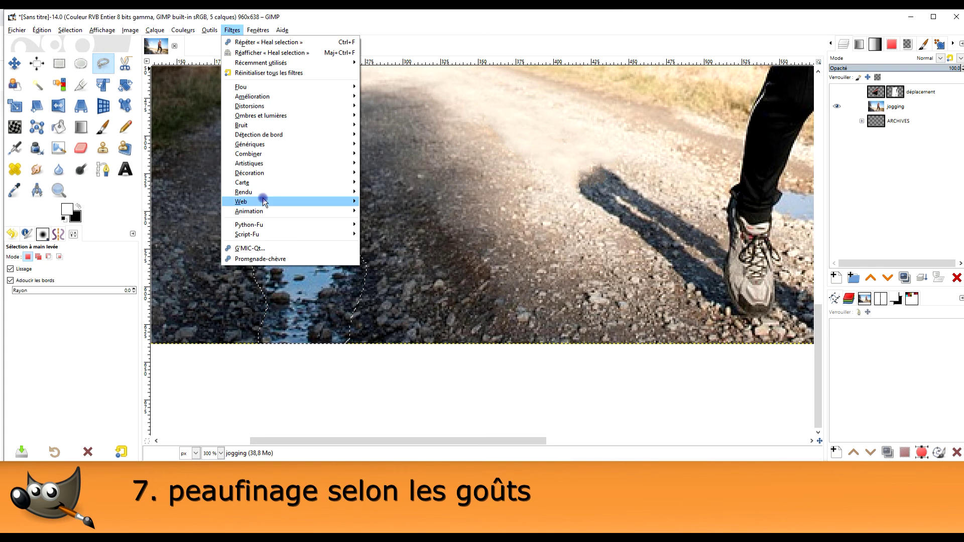
pyautogui.moveTo(252, 96)
pyautogui.click(421, 224)
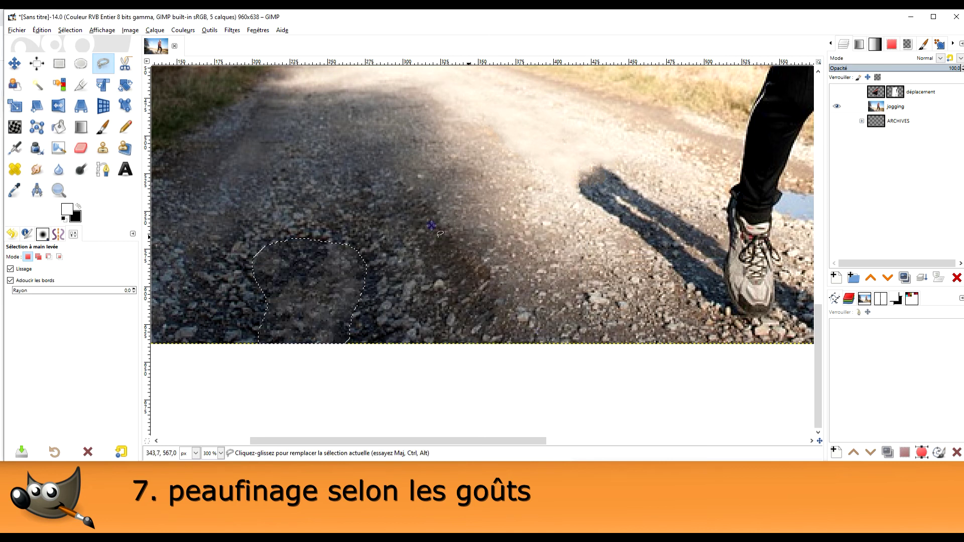
pyautogui.click(60, 64)
pyautogui.click(402, 179)
# - Show the streak layer again, fit the photo in the window, and select the déplacement mask
pyautogui.hscroll(3, 474, 221)
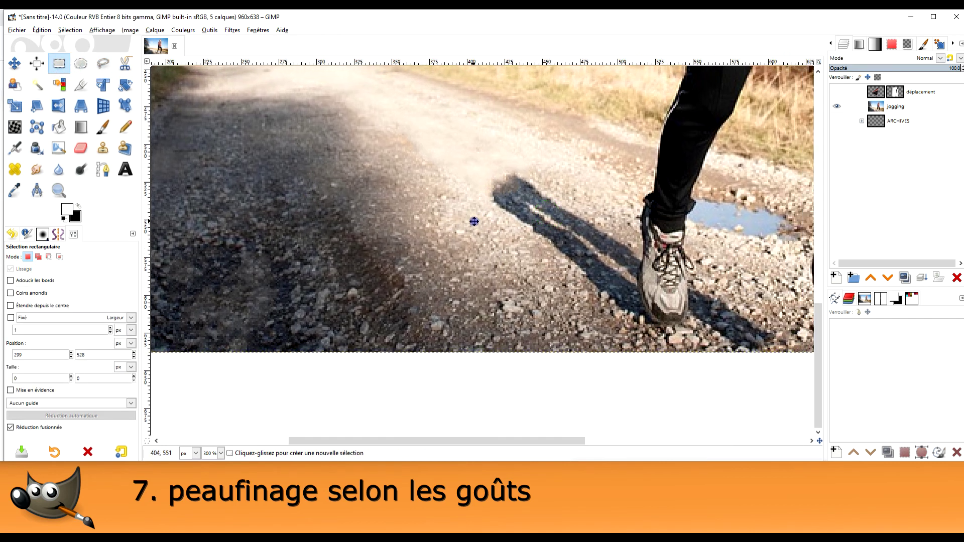
pyautogui.hscroll(3, 545, 181)
pyautogui.scroll(2, 544, 181)
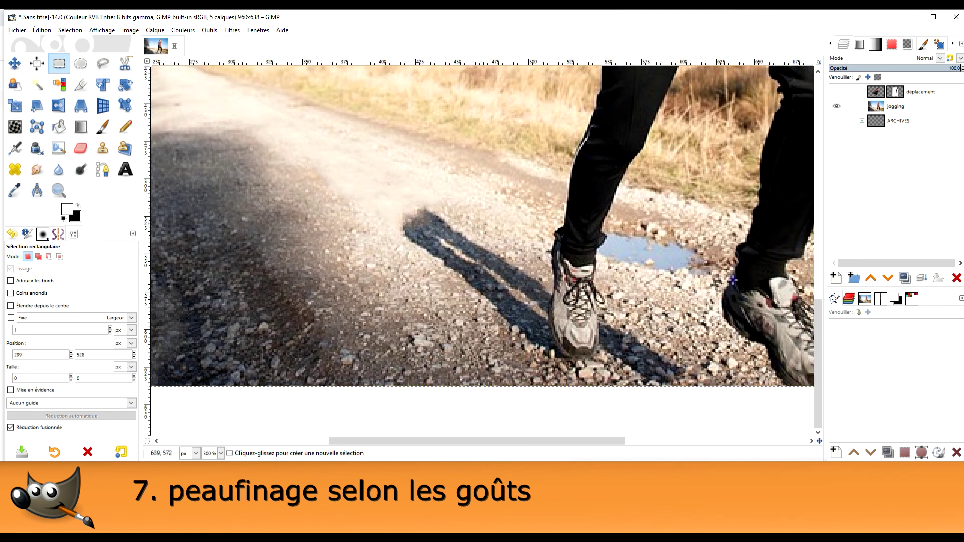
pyautogui.click(835, 91)
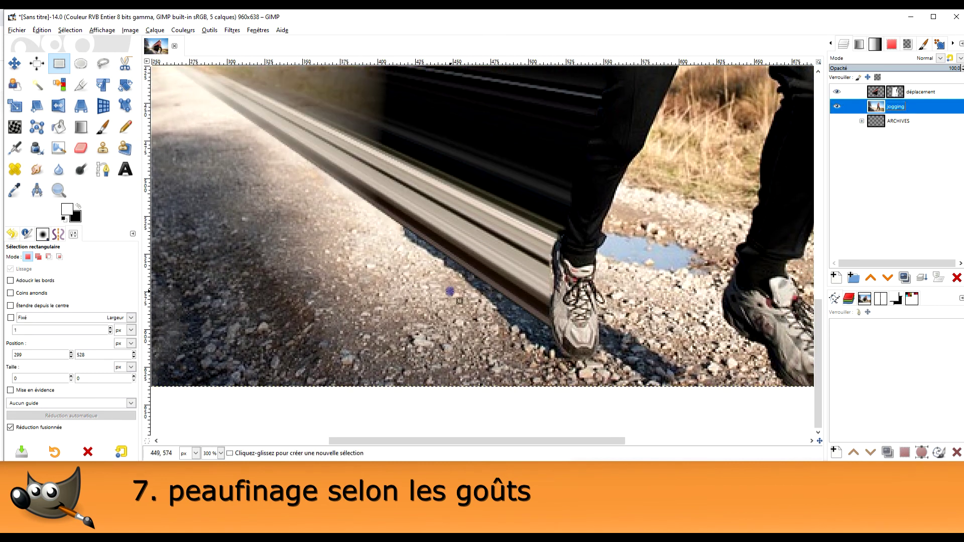
pyautogui.press('1')
pyautogui.keyDown('ctrl'); pyautogui.scroll(1, 436, 220); pyautogui.keyUp('ctrl')
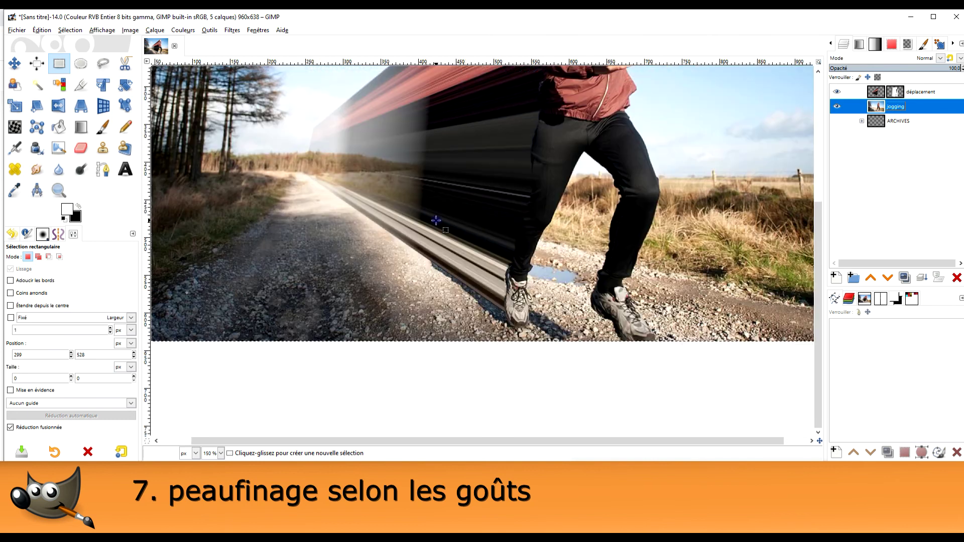
pyautogui.scroll(3, 477, 191)
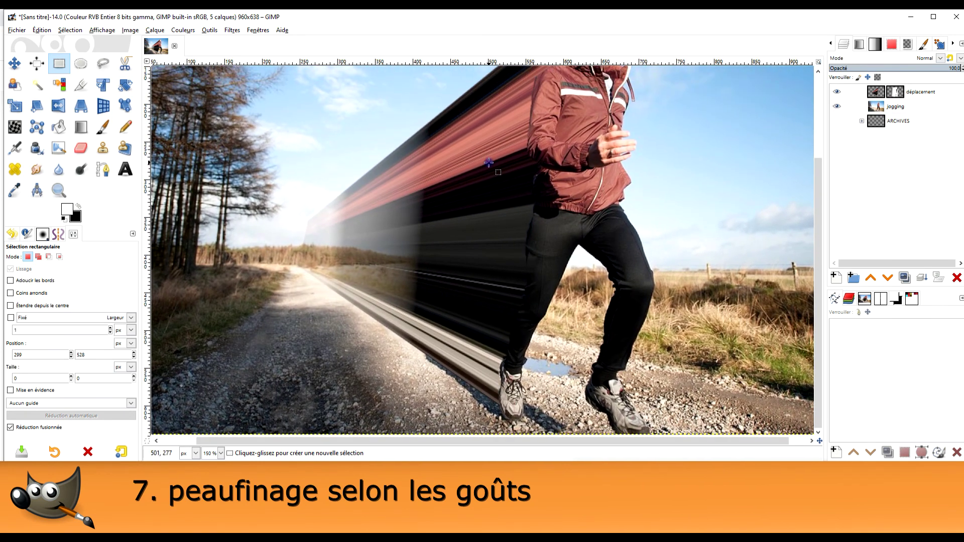
pyautogui.scroll(1, 512, 176)
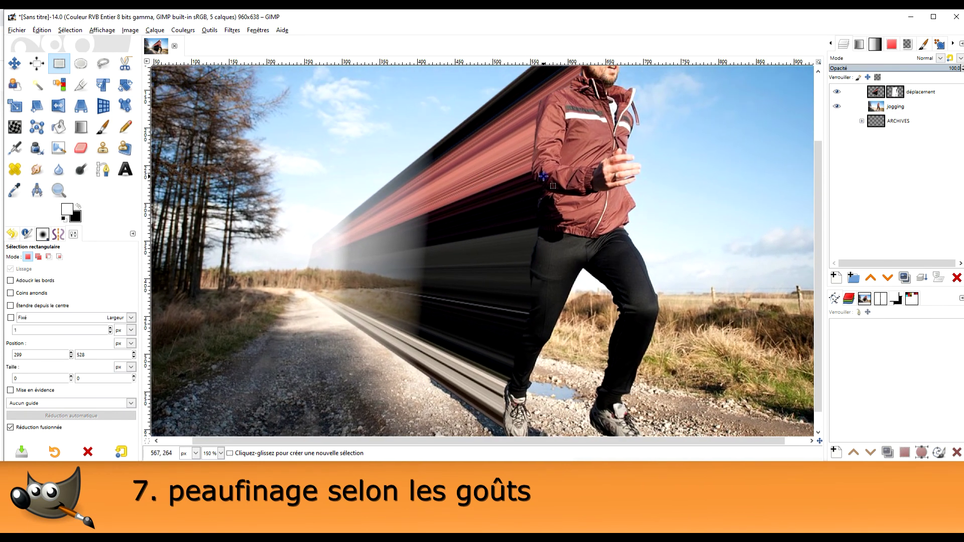
pyautogui.click(894, 92)
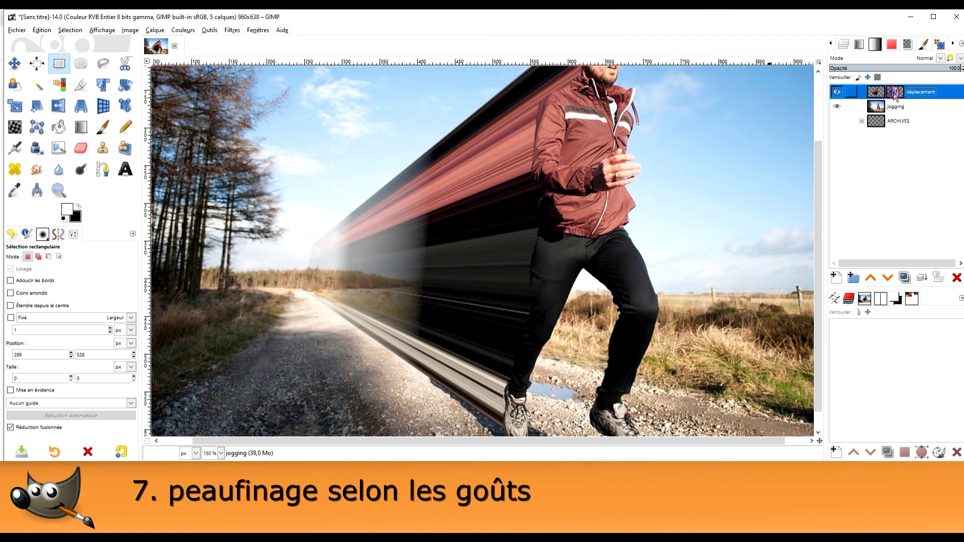
# - Set the Paintbrush to 28.9 opacity, size 182 and black, painting on the déplacement mask
pyautogui.click(102, 127)
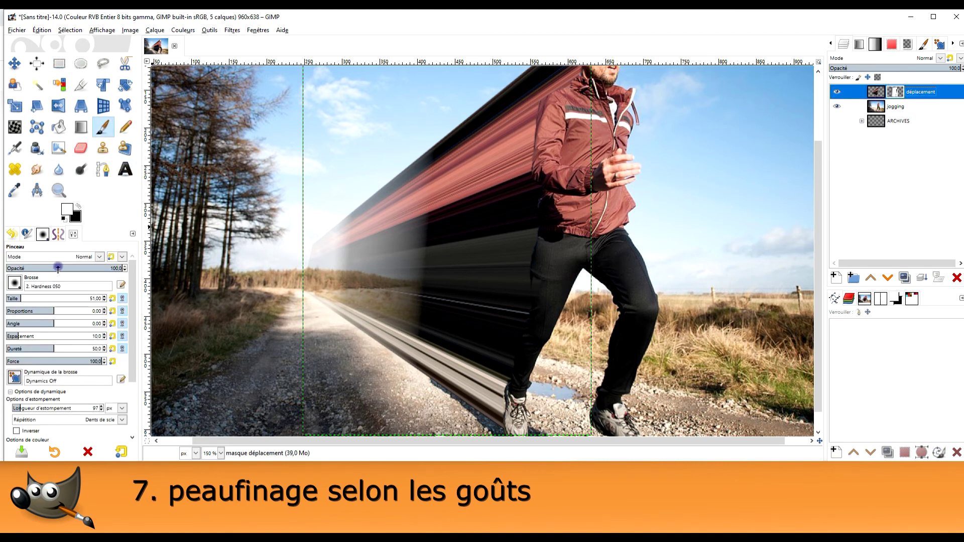
pyautogui.moveTo(57, 269); pyautogui.dragTo(40, 269)
pyautogui.click(41, 298)
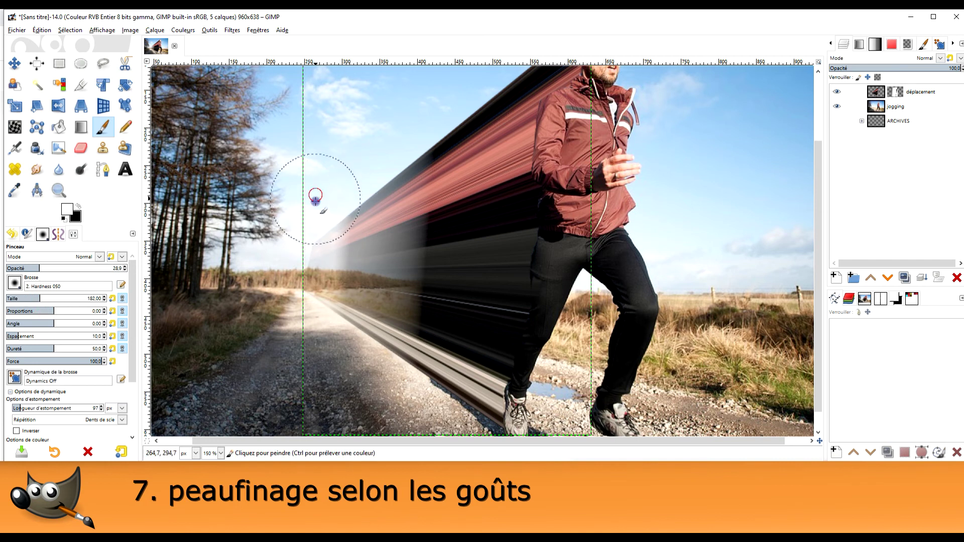
pyautogui.click(845, 97)
pyautogui.click(89, 218)
pyautogui.click(79, 207)
# - Paint out the streak's left end and upper-left edge, adding a vertical fading band
pyautogui.moveTo(320, 212)
pyautogui.mouseDown()
pyautogui.moveTo(270, 238)
pyautogui.moveTo(293, 238)
pyautogui.mouseUp()
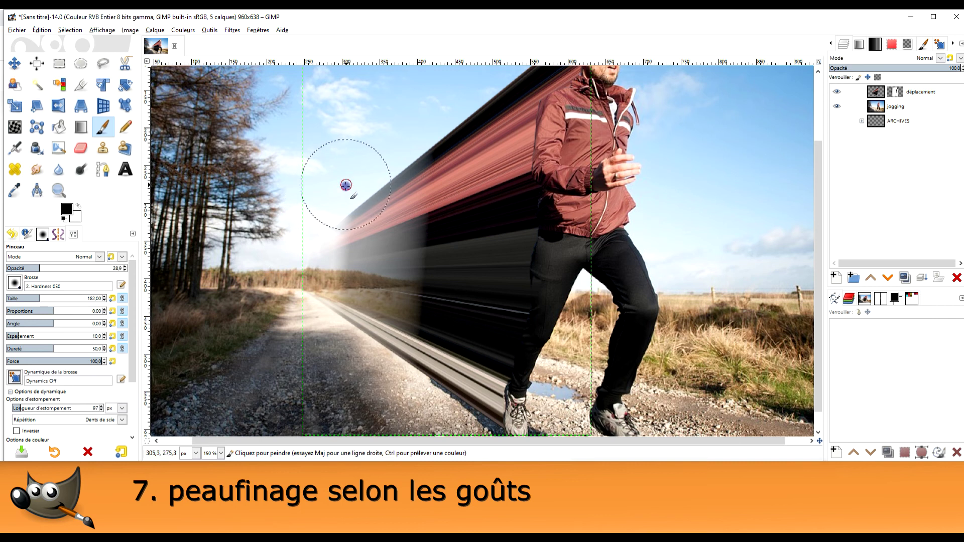
pyautogui.click(378, 149)
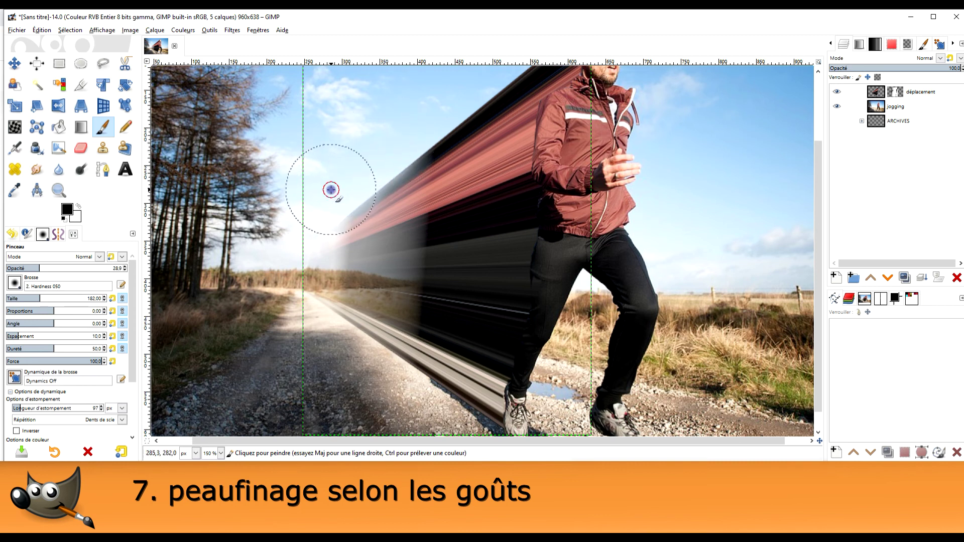
pyautogui.moveTo(346, 183); pyautogui.dragTo(332, 216)
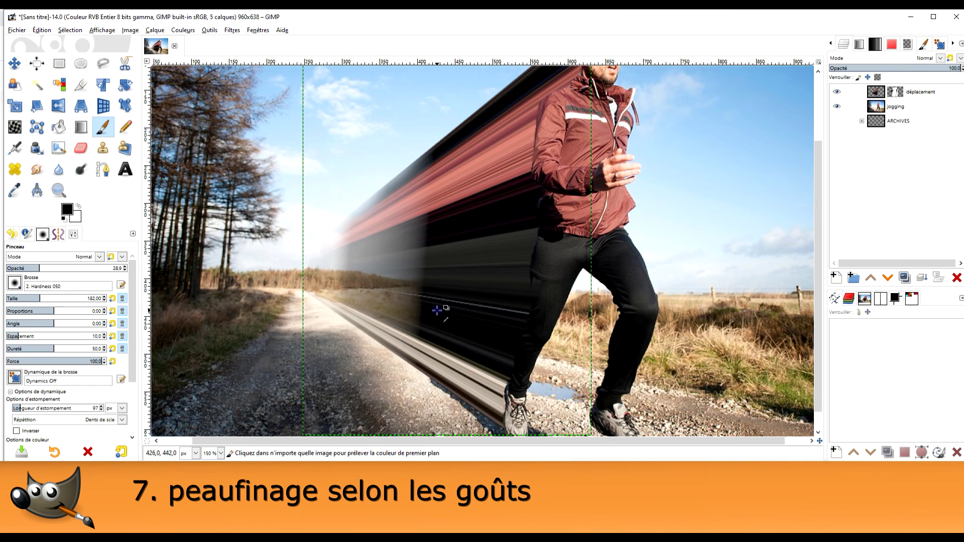
pyautogui.scroll(1, 397, 324)
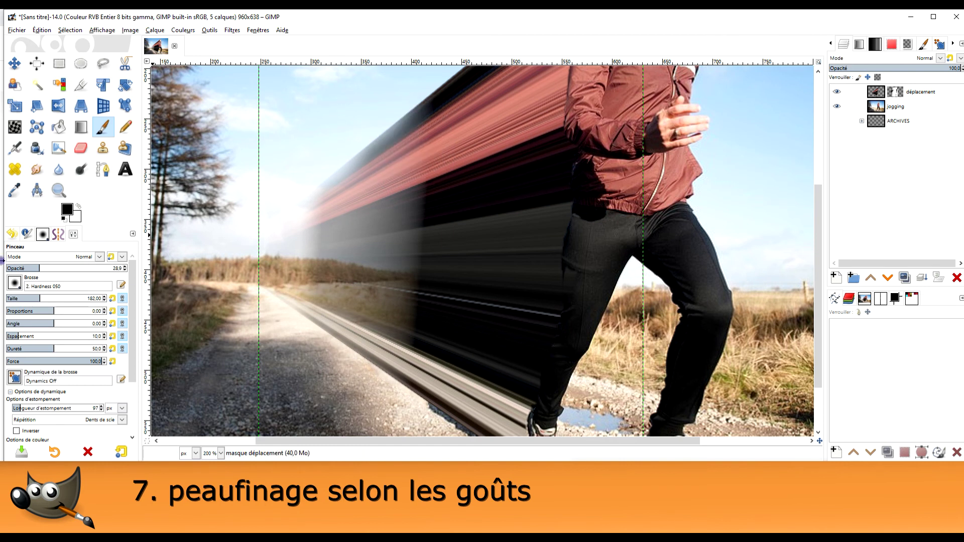
pyautogui.moveTo(431, 170); pyautogui.dragTo(402, 376)
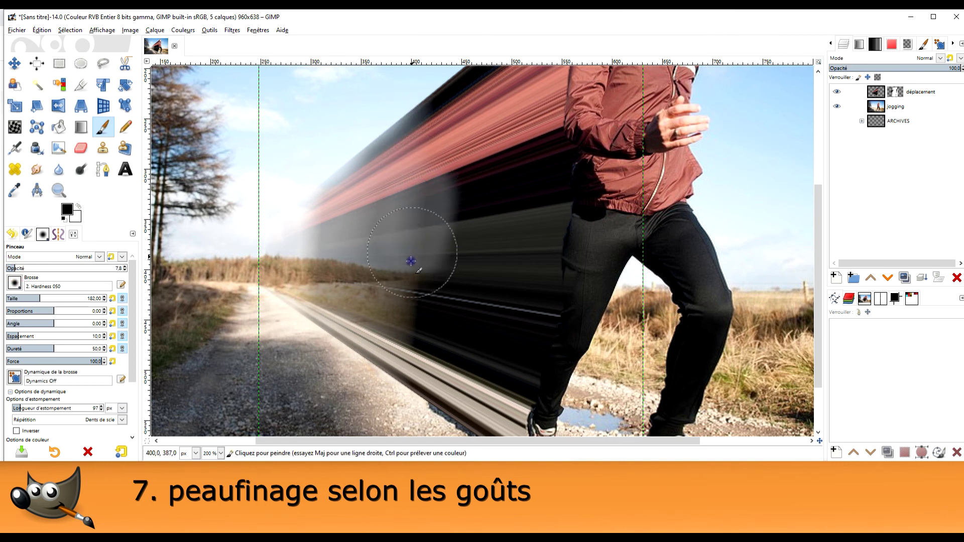
pyautogui.click(403, 90)
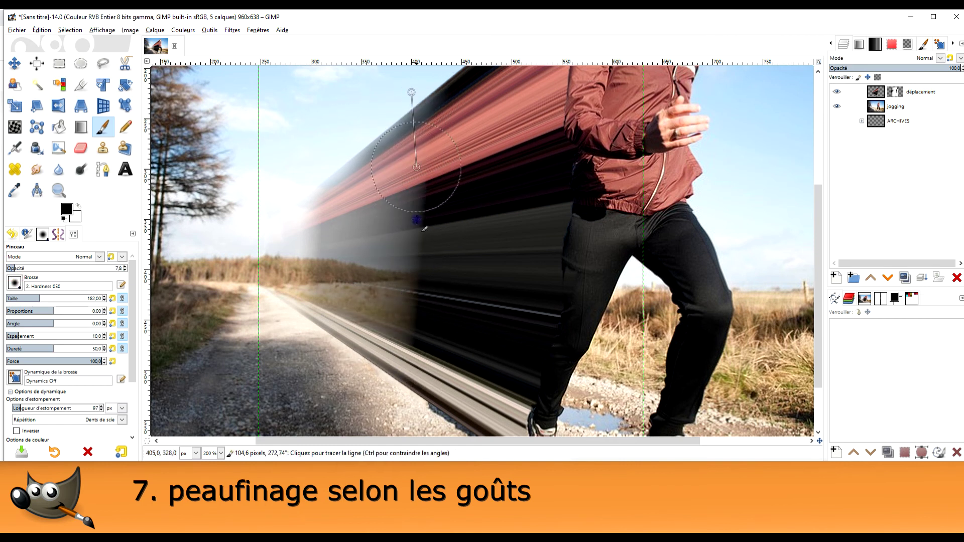
pyautogui.keyDown('shift'); pyautogui.click(399, 397); pyautogui.keyUp('shift')
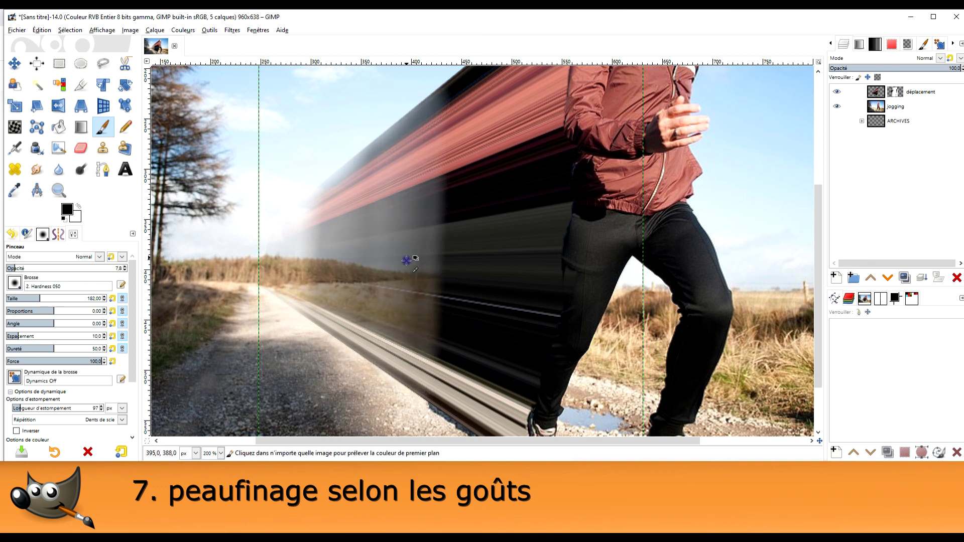
# - Add a straight fading stroke across the streak and fade its lower trailing edge into the road
pyautogui.scroll(-2, 440, 234)
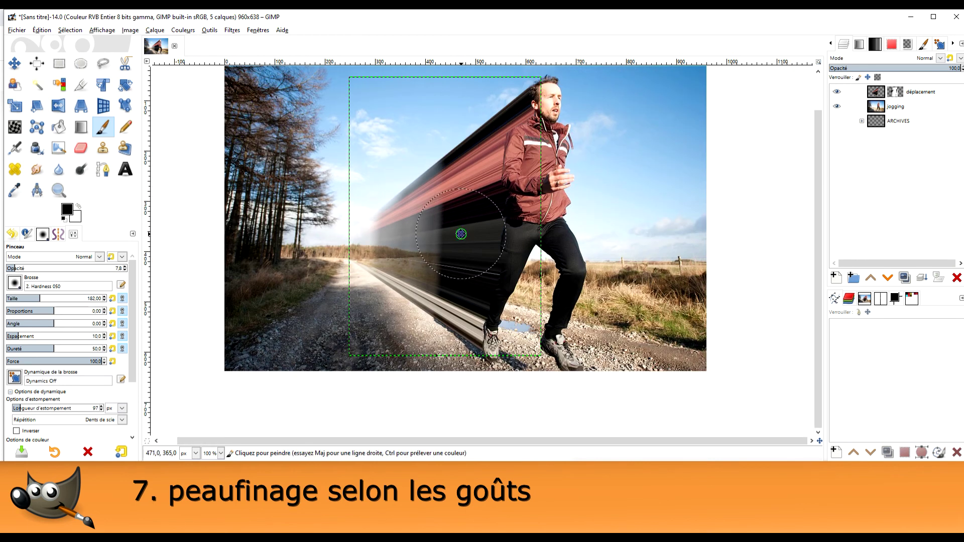
pyautogui.scroll(2, 409, 166)
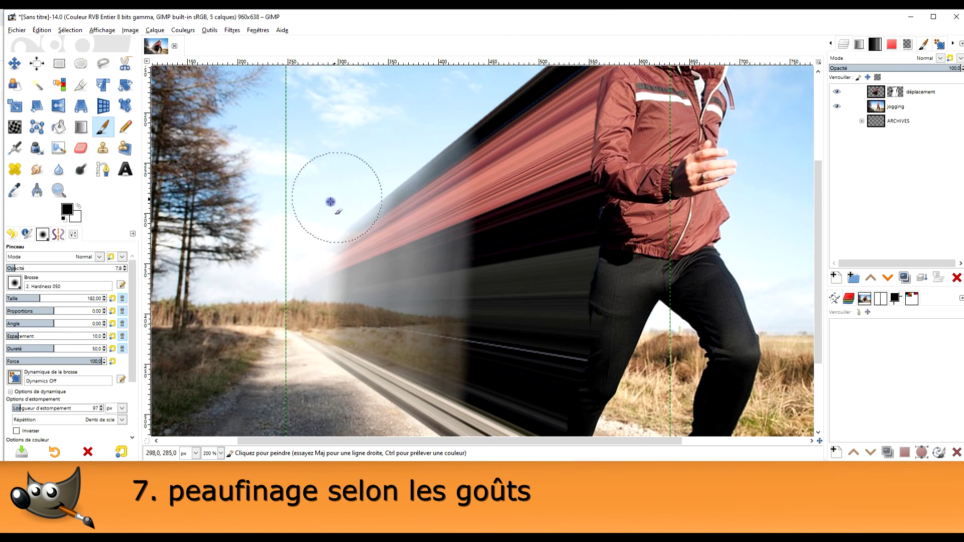
pyautogui.click(308, 219)
pyautogui.keyDown('shift'); pyautogui.click(437, 126); pyautogui.keyUp('shift')
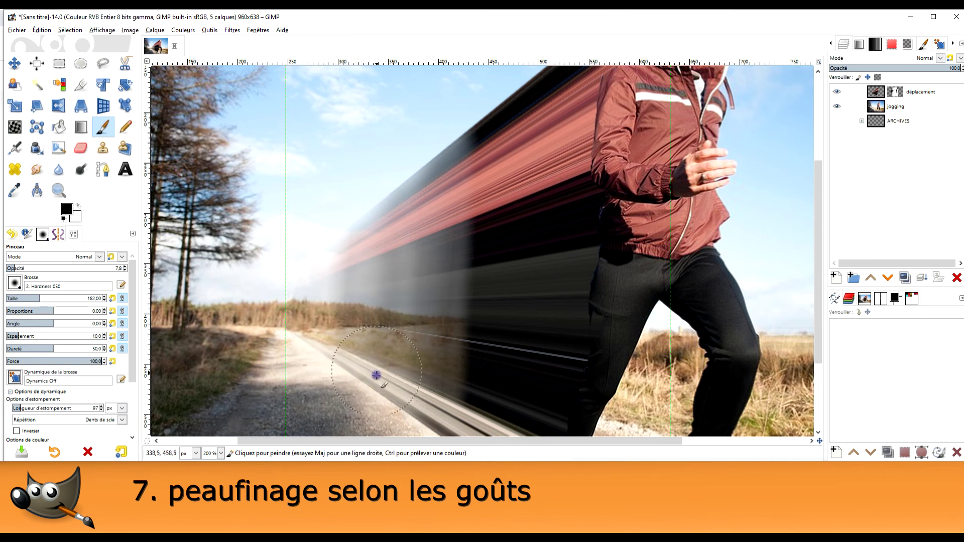
pyautogui.moveTo(397, 204)
pyautogui.mouseDown()
pyautogui.moveTo(401, 155)
pyautogui.moveTo(322, 211)
pyautogui.moveTo(341, 199)
pyautogui.mouseUp()
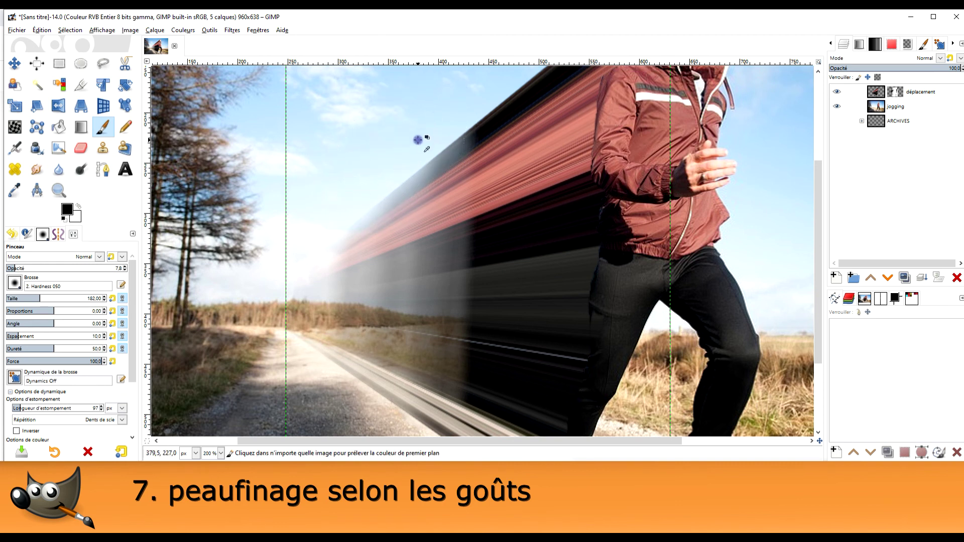
# - Add faint strokes near the streak's top, undoing the last one, and start another from the road
pyautogui.scroll(-3, 435, 178)
pyautogui.scroll(3, 417, 231)
pyautogui.scroll(-2, 396, 247)
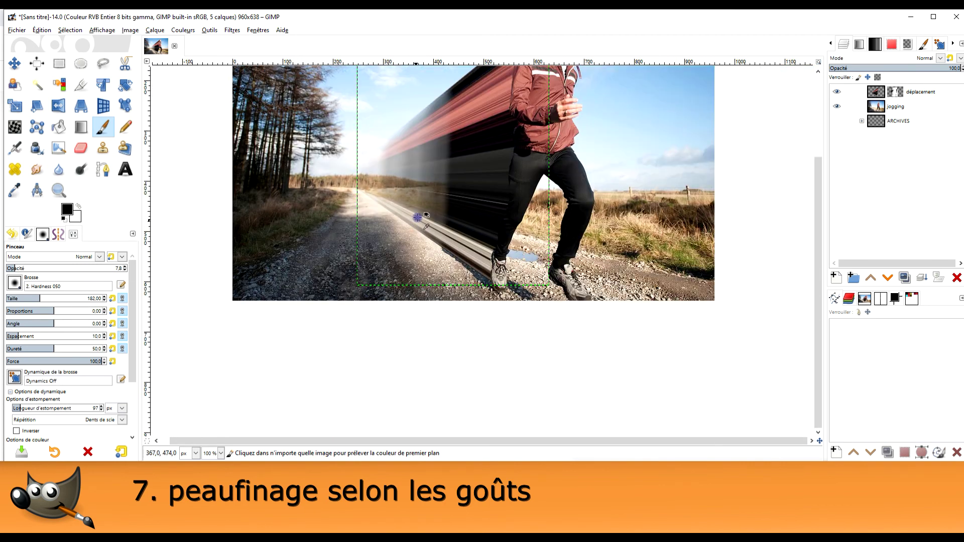
pyautogui.scroll(1, 395, 263)
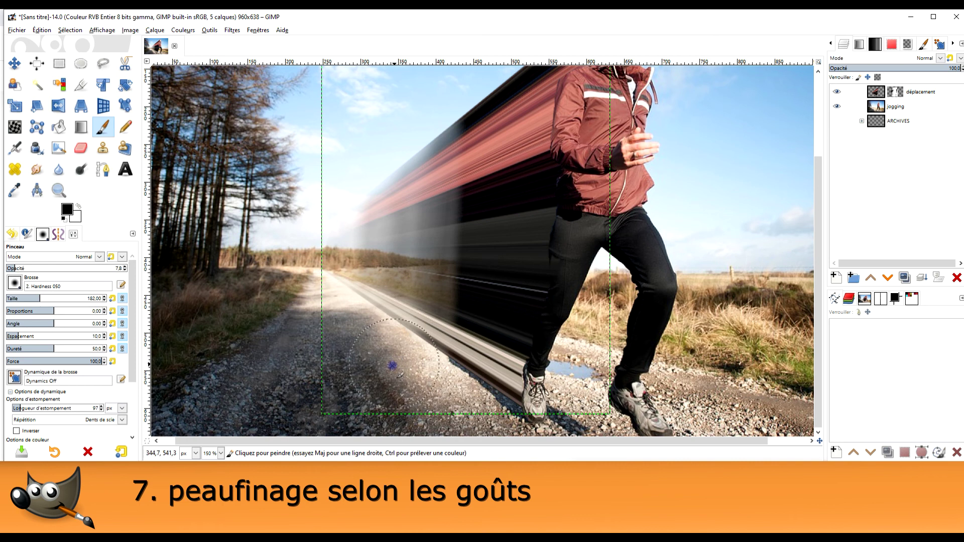
pyautogui.keyDown('shift'); pyautogui.click(364, 129); pyautogui.keyUp('shift')
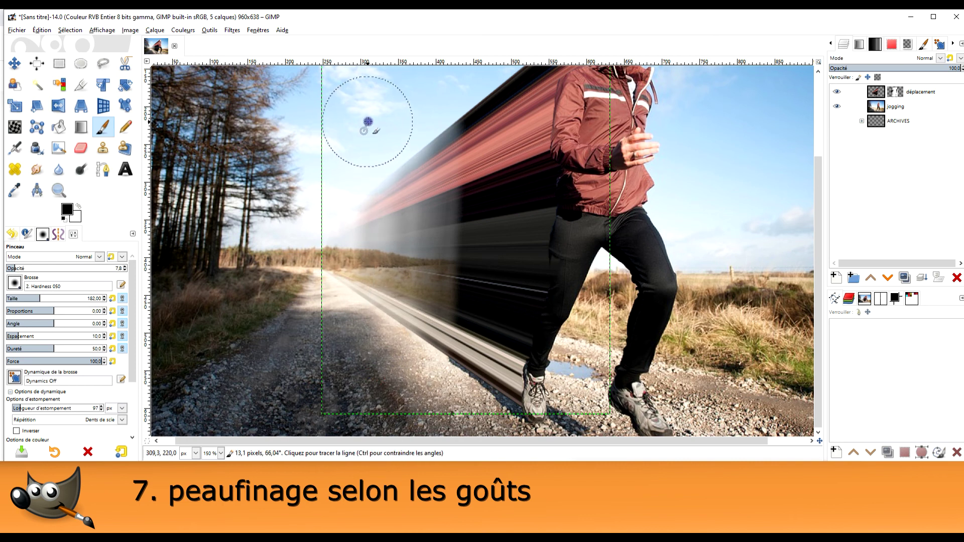
pyautogui.keyDown('shift'); pyautogui.click(408, 308); pyautogui.keyUp('shift')
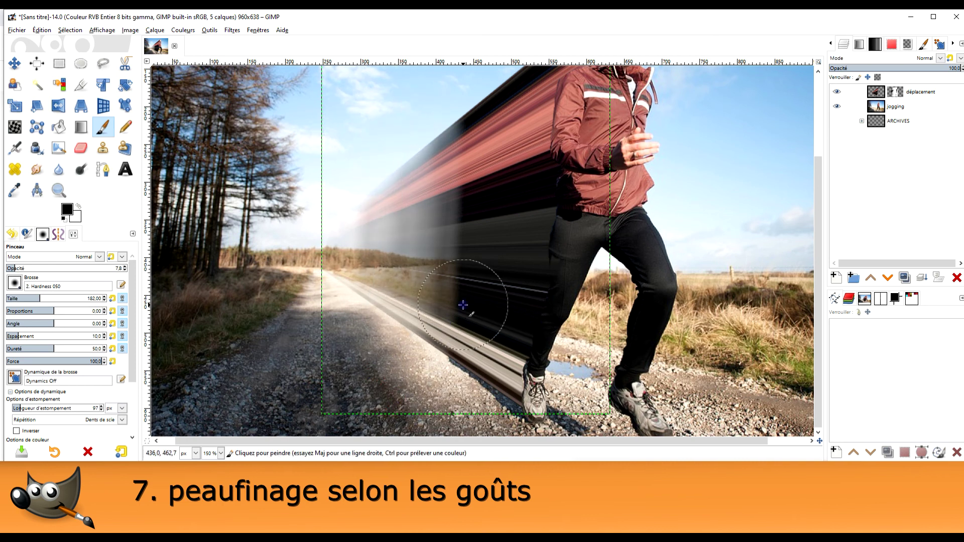
pyautogui.hotkey('ctrl', 'z')
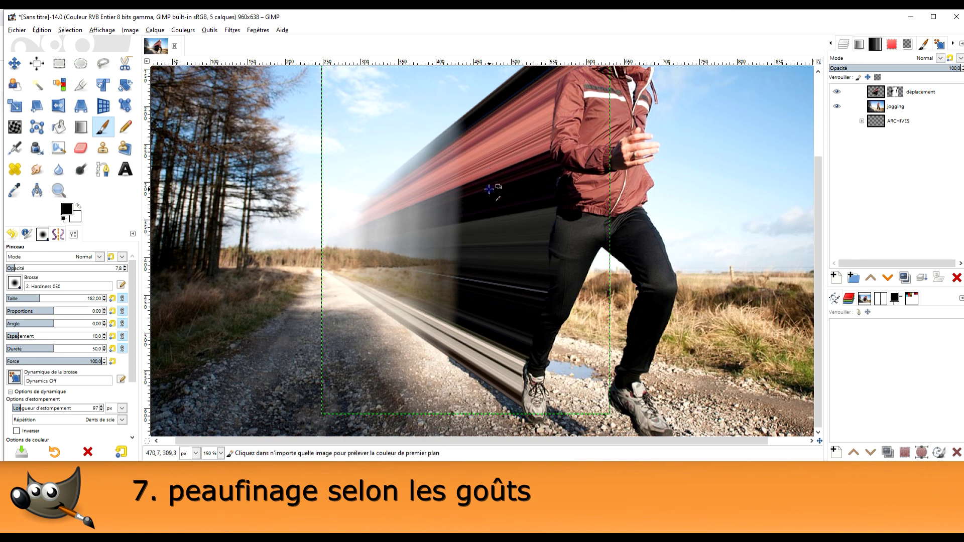
pyautogui.keyDown('ctrl'); pyautogui.scroll(-1, 488, 188); pyautogui.keyUp('ctrl')
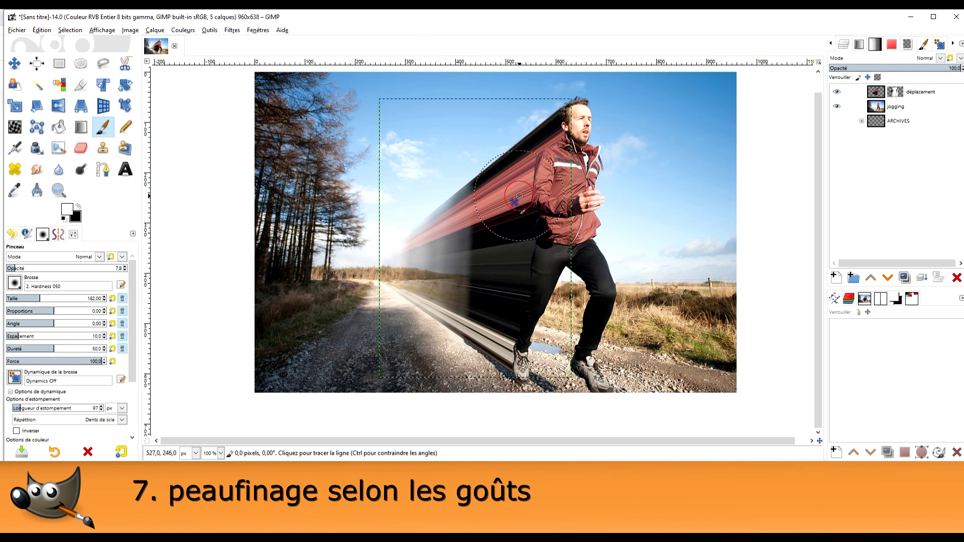
pyautogui.keyDown('shift'); pyautogui.click(380, 261); pyautogui.keyUp('shift')
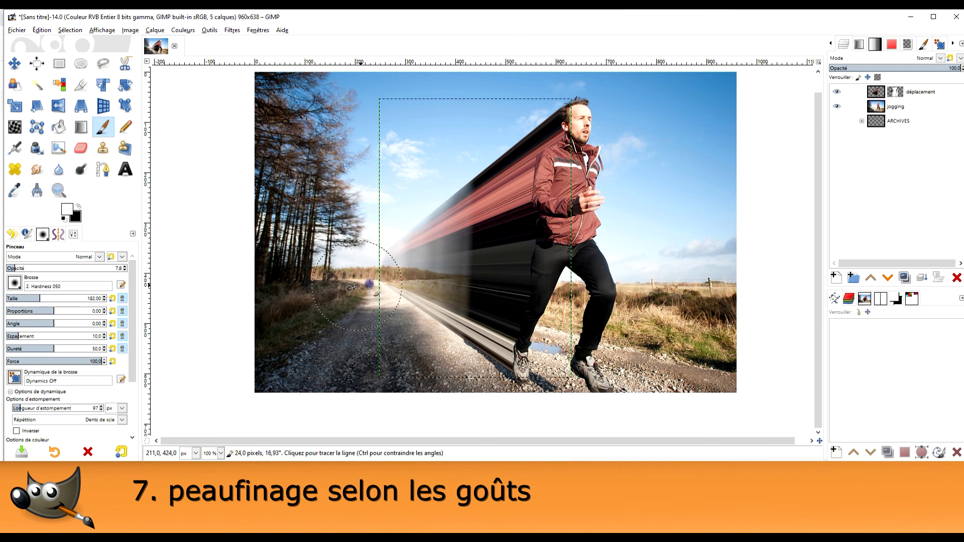
pyautogui.scroll(1, 419, 320)
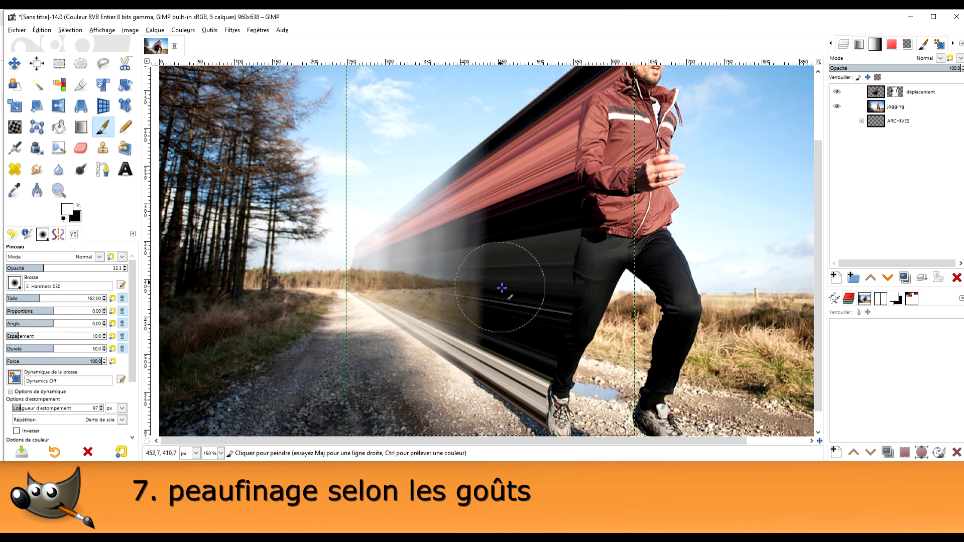
# - Lightly soften the light line, the dark part of the streak and its edge with the road
pyautogui.moveTo(518, 296)
pyautogui.mouseDown()
pyautogui.moveTo(537, 254)
pyautogui.moveTo(496, 233)
pyautogui.mouseUp()
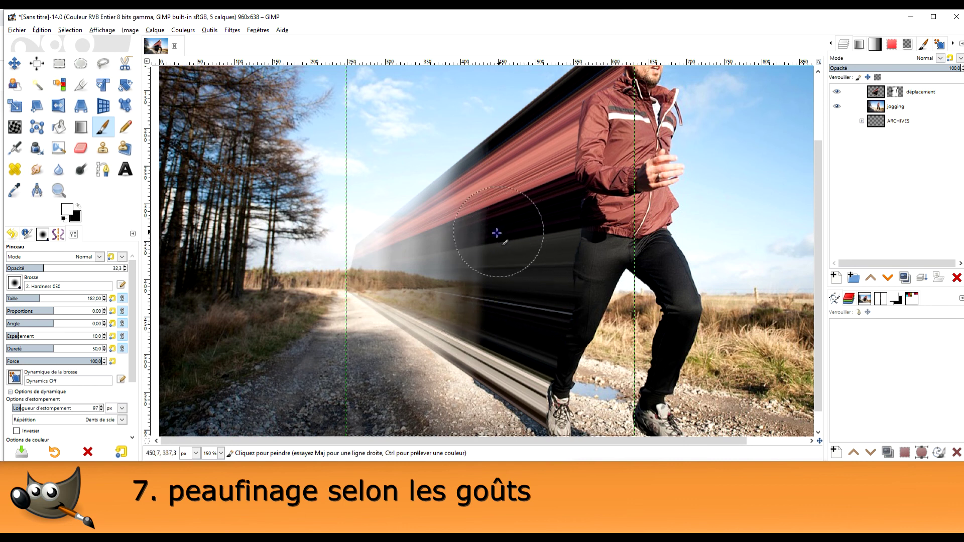
pyautogui.moveTo(520, 273)
pyautogui.mouseDown()
pyautogui.moveTo(498, 246)
pyautogui.moveTo(503, 342)
pyautogui.moveTo(555, 327)
pyautogui.mouseUp()
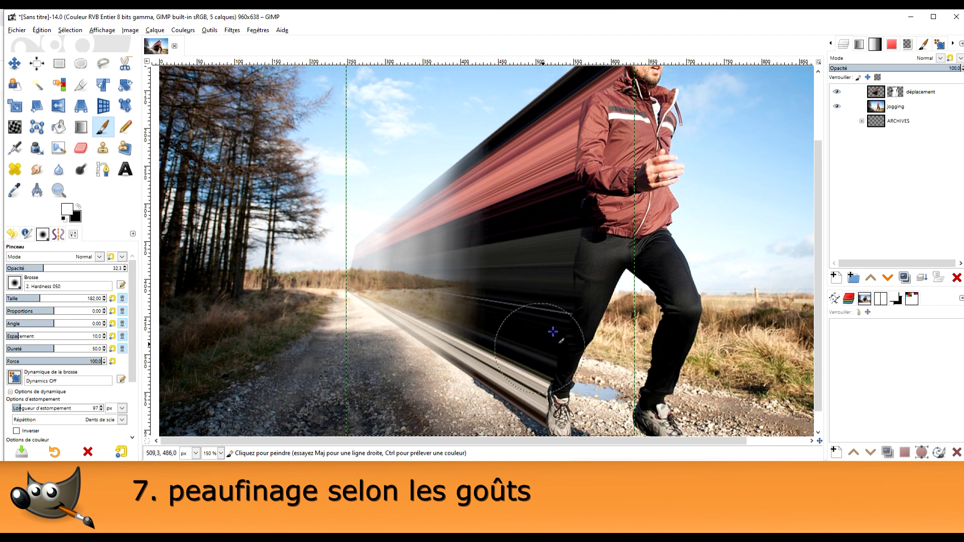
pyautogui.scroll(-1, 642, 173)
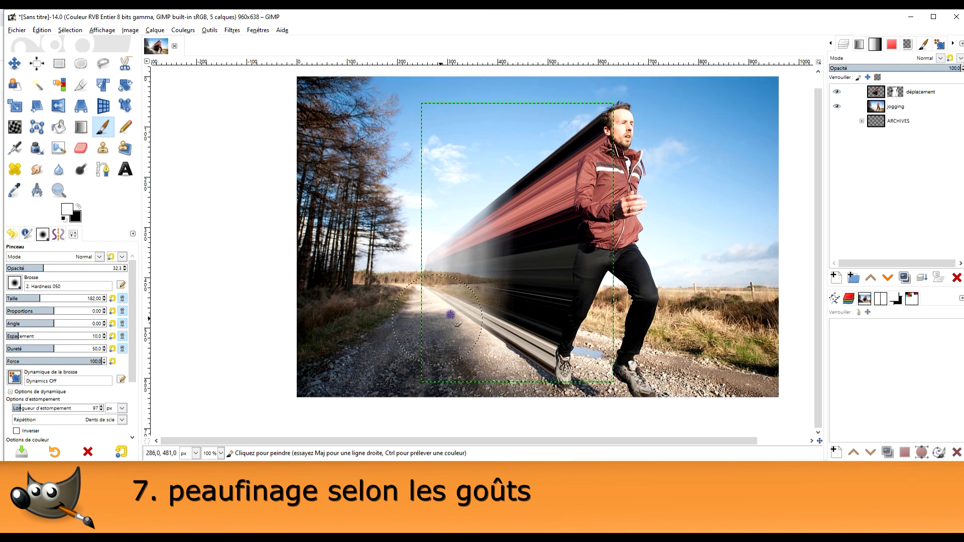
pyautogui.scroll(2, 529, 263)
pyautogui.scroll(1, 504, 262)
pyautogui.scroll(-3, 504, 263)
pyautogui.scroll(2, 508, 229)
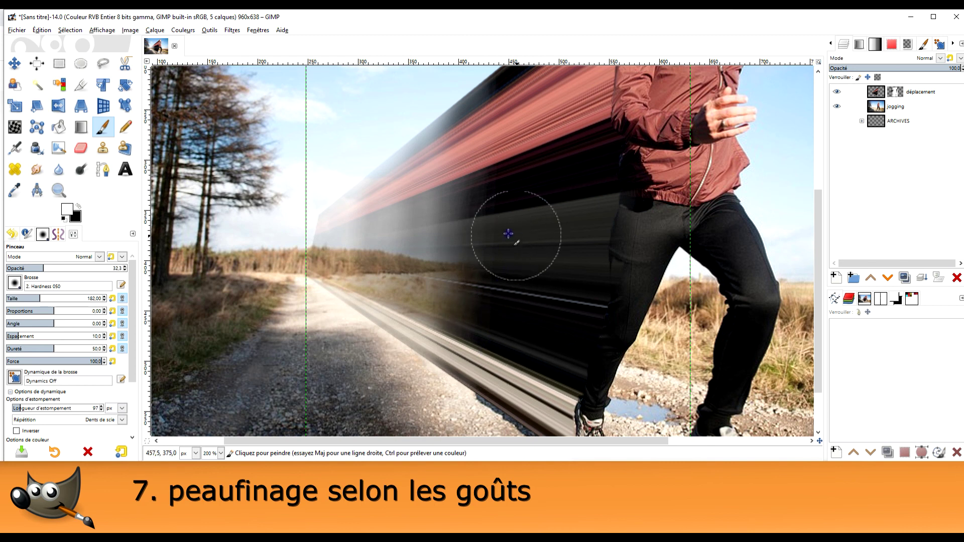
pyautogui.moveTo(498, 358); pyautogui.dragTo(476, 370)
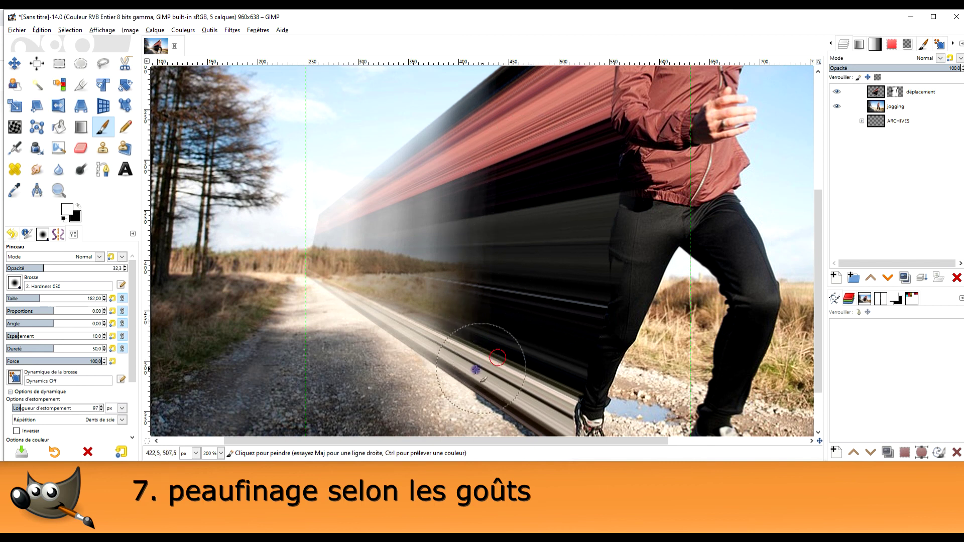
pyautogui.scroll(-2, 534, 326)
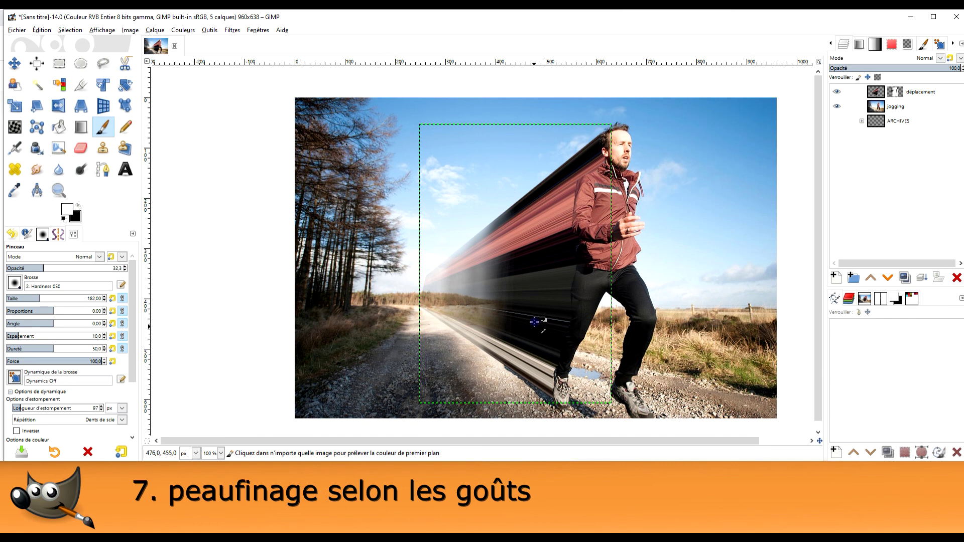
pyautogui.scroll(1, 533, 322)
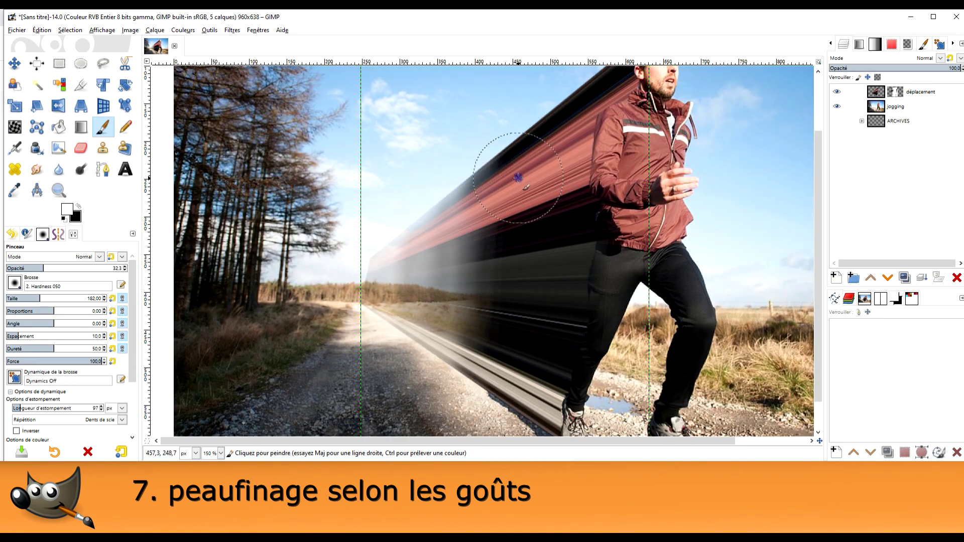
pyautogui.scroll(-1, 610, 226)
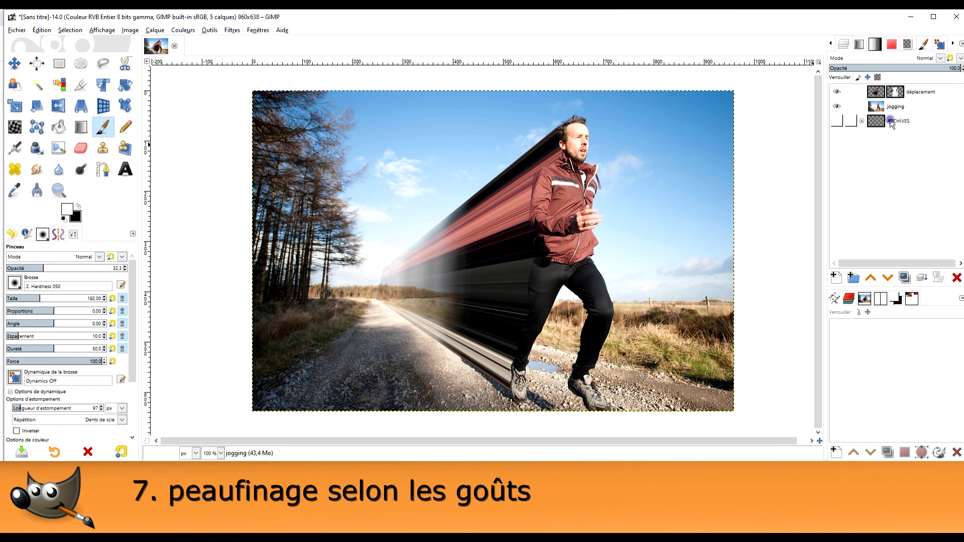
# - Target the déplacement mask and brush one more soft fade over the streak's trailing edge
pyautogui.click(898, 107)
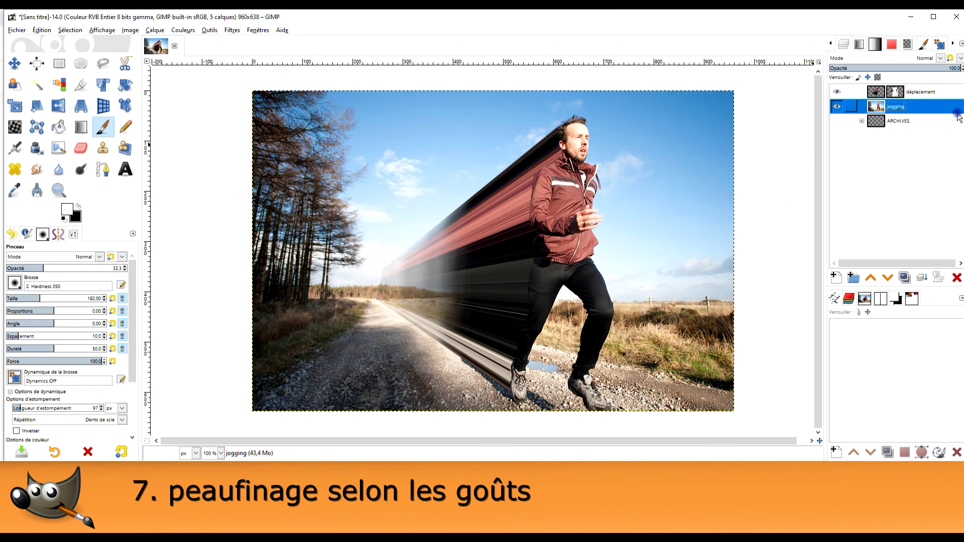
pyautogui.scroll(1, 424, 326)
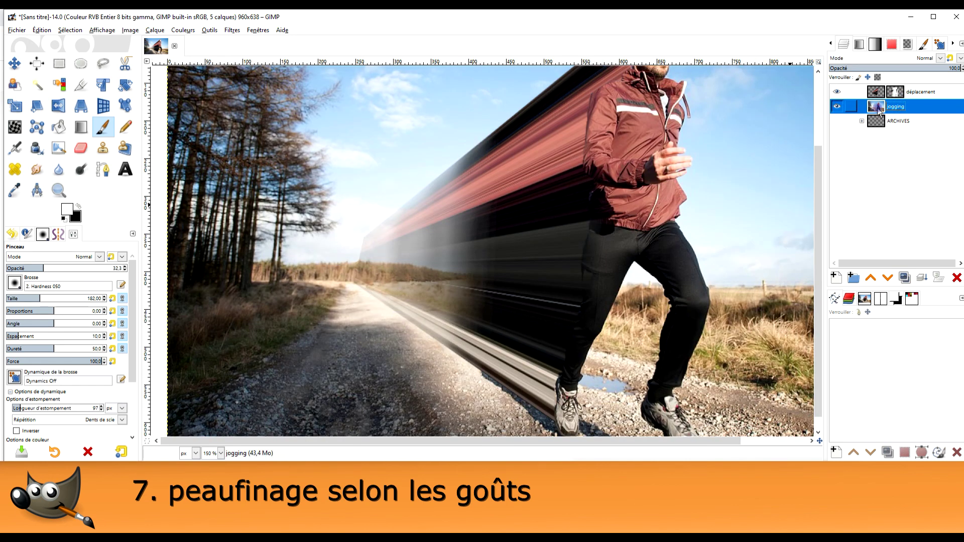
pyautogui.click(895, 91)
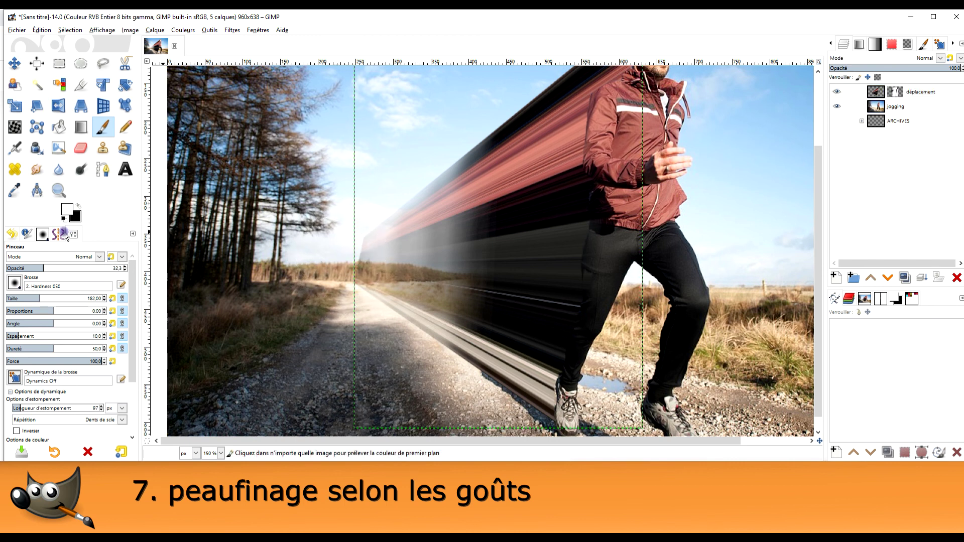
pyautogui.moveTo(342, 251)
pyautogui.mouseDown()
pyautogui.moveTo(337, 256)
pyautogui.moveTo(336, 248)
pyautogui.mouseUp()
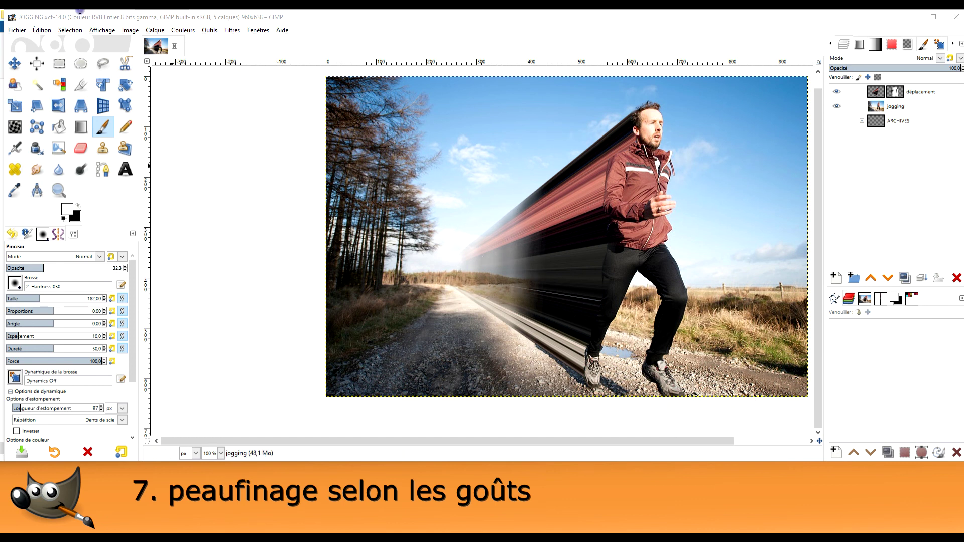
pyautogui.click(876, 93)
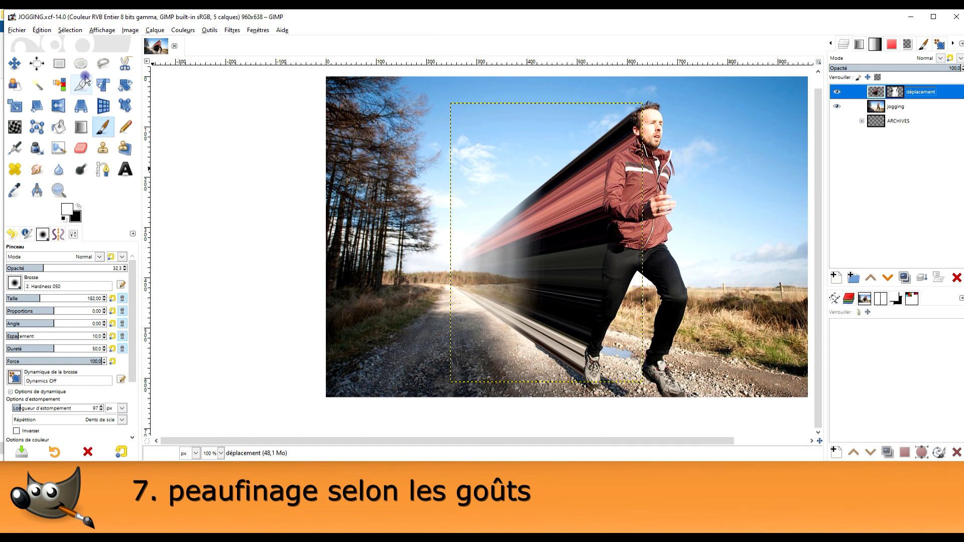
# - Fill a rectangle around the streak with white on the déplacement mask, then deselect
pyautogui.click(59, 63)
pyautogui.moveTo(390, 171); pyautogui.dragTo(572, 396)
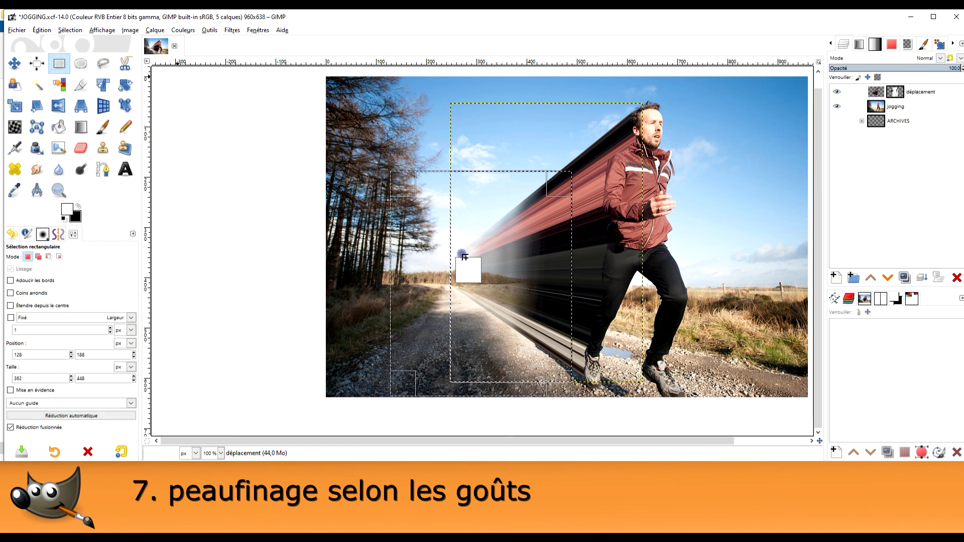
pyautogui.moveTo(70, 215); pyautogui.dragTo(517, 273)
pyautogui.hotkey('ctrl', 'z')
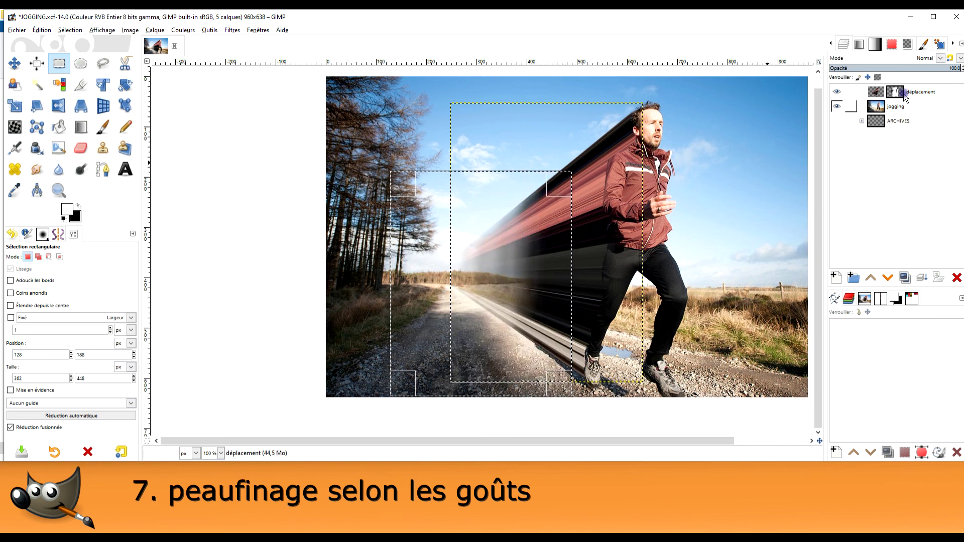
pyautogui.click(895, 91)
pyautogui.moveTo(164, 208); pyautogui.dragTo(502, 266)
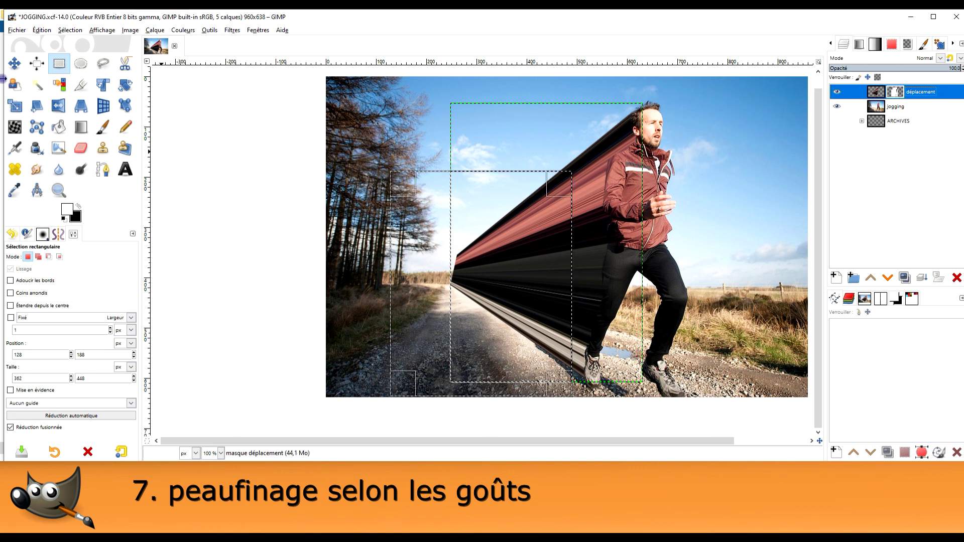
pyautogui.click(282, 134)
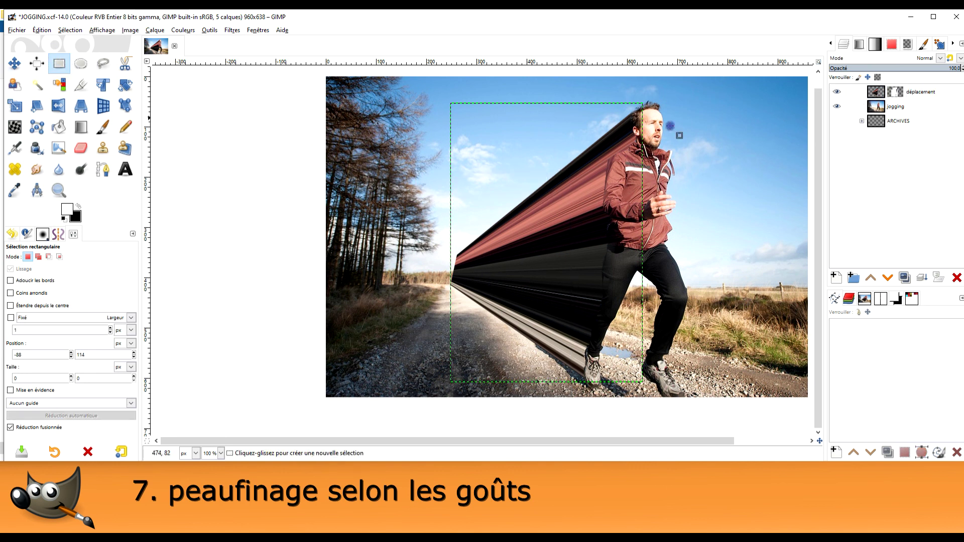
# - Select the jogging photo layer and return to the Paintbrush
pyautogui.click(899, 106)
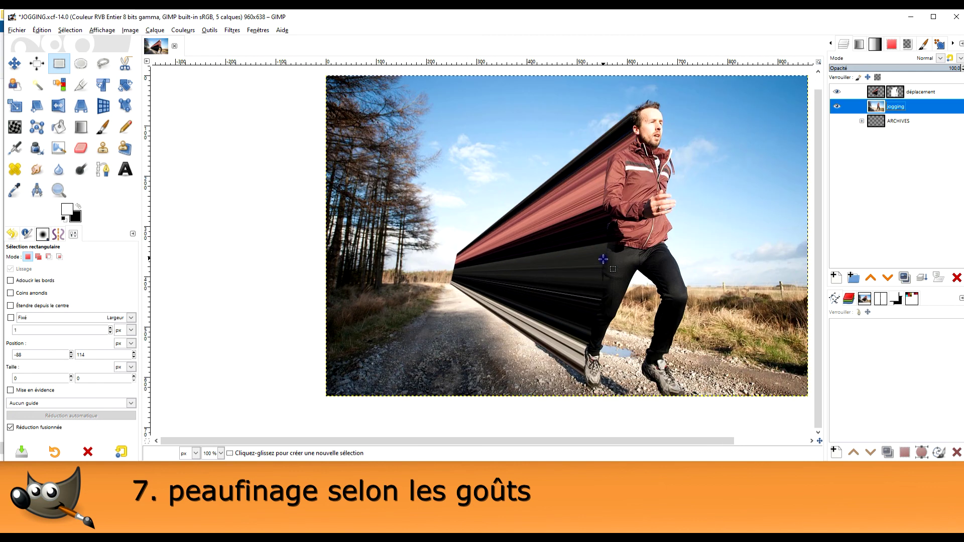
pyautogui.keyDown('ctrl'); pyautogui.scroll(1, 592, 256); pyautogui.keyUp('ctrl')
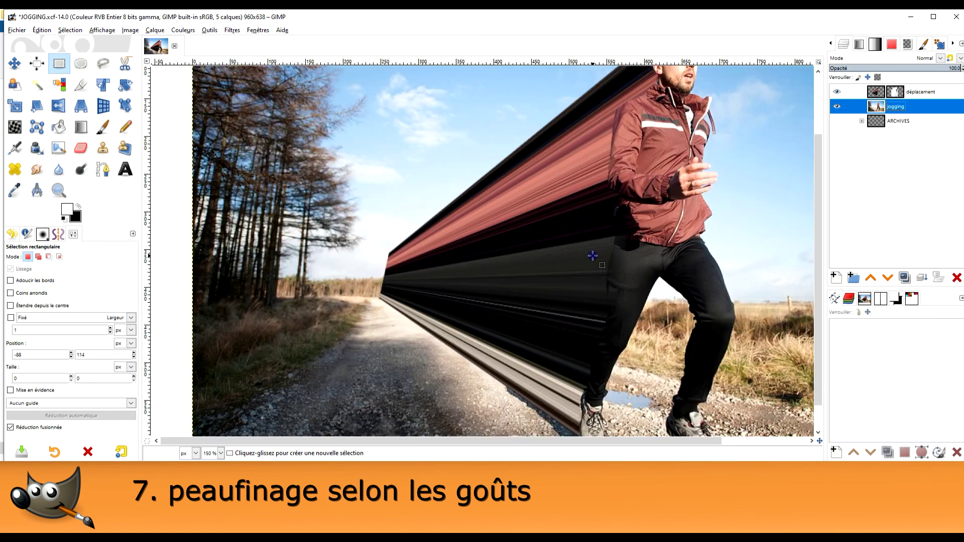
pyautogui.click(81, 127)
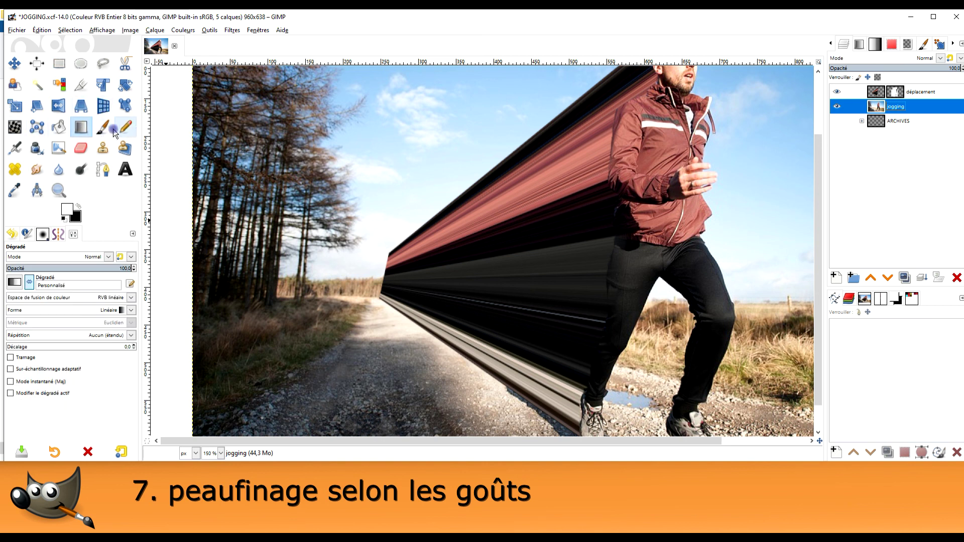
pyautogui.click(105, 129)
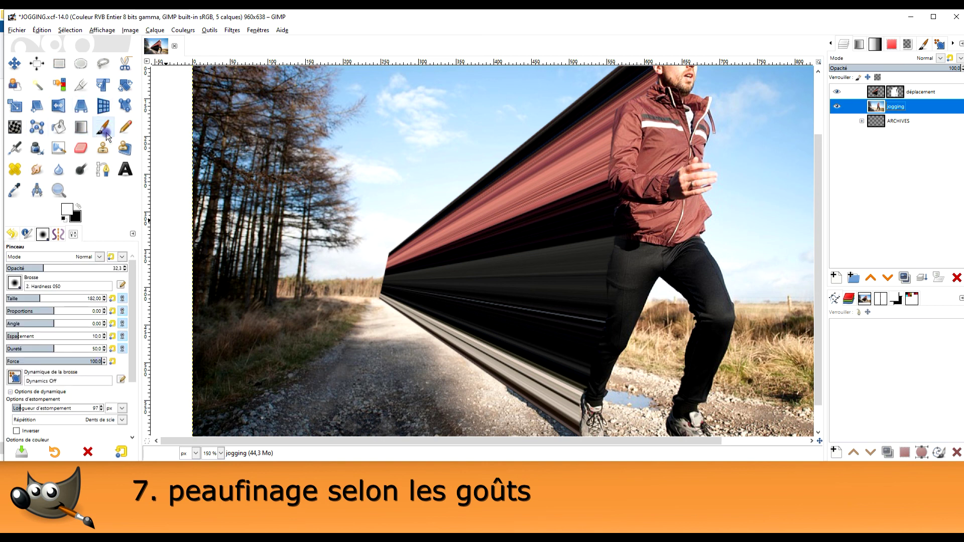
# - Raise the brush opacity on the déplacement mask, trying then undoing a straight fade line
pyautogui.click(896, 93)
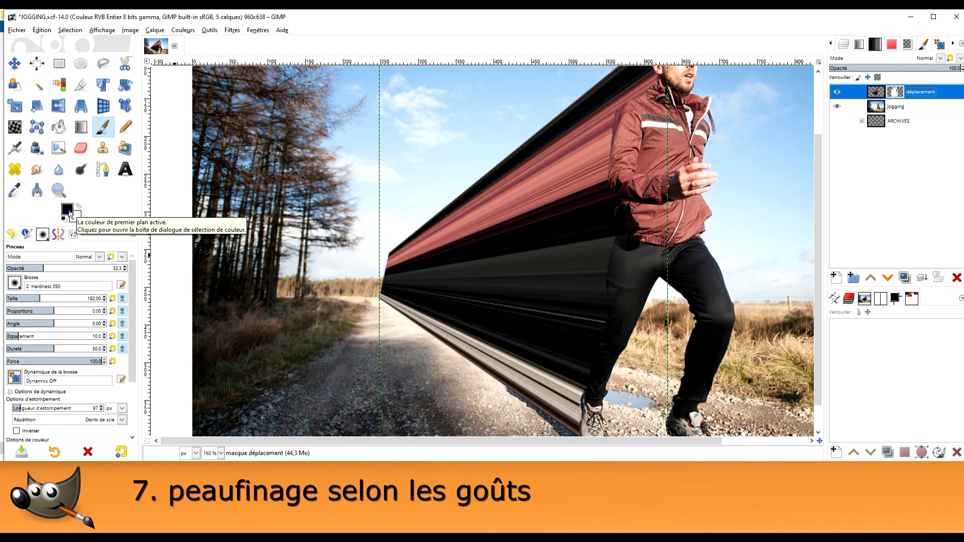
pyautogui.click(50, 291)
pyautogui.moveTo(46, 270); pyautogui.dragTo(54, 269)
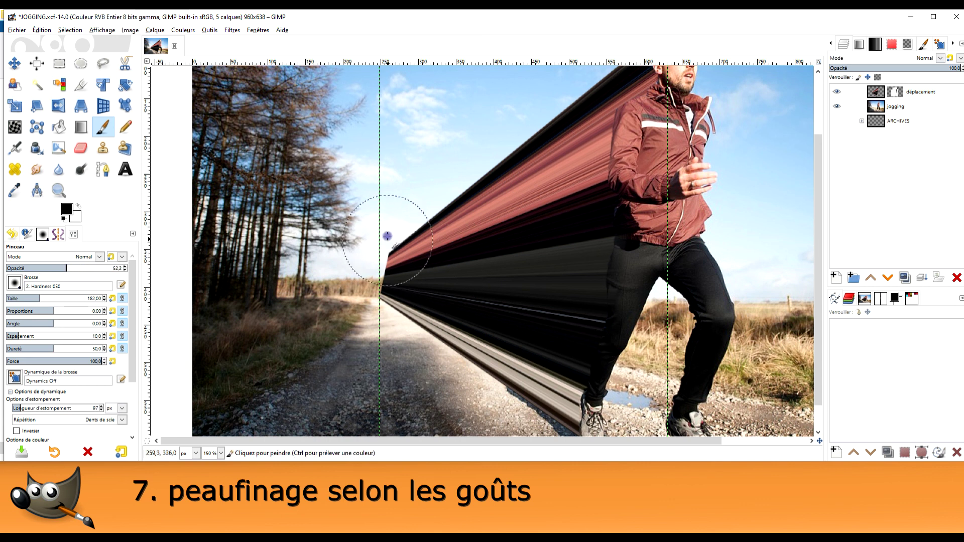
pyautogui.click(379, 206)
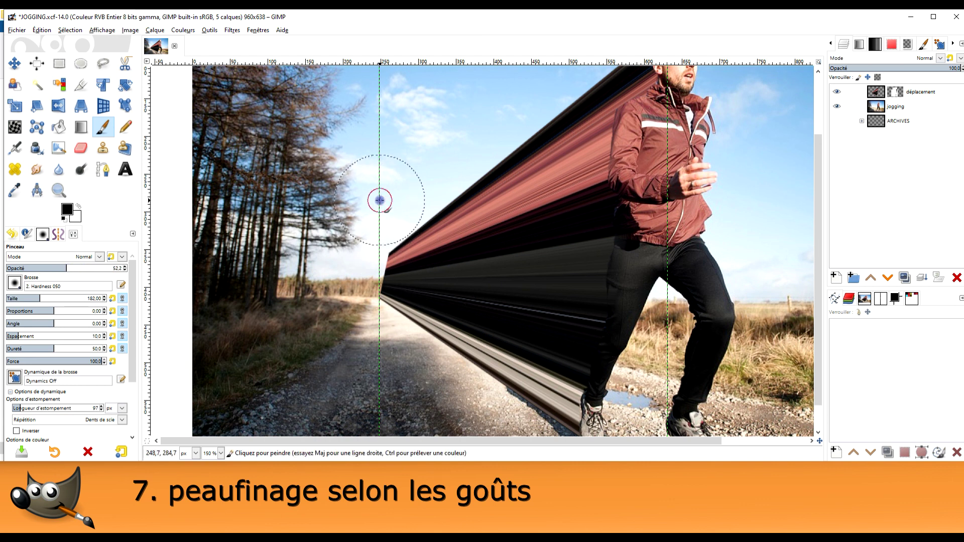
pyautogui.keyDown('shift'); pyautogui.click(379, 361); pyautogui.keyUp('shift')
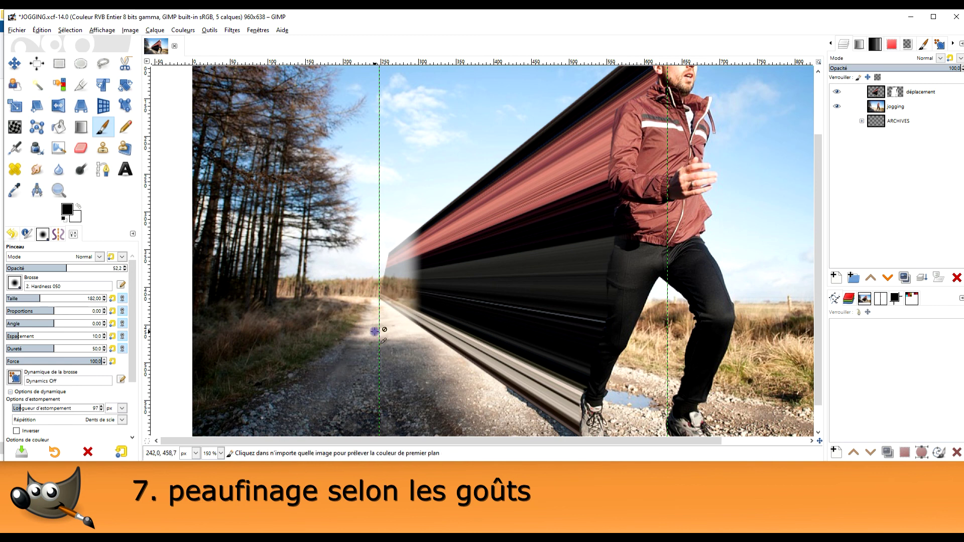
pyautogui.hotkey('ctrl', 'z')
# - Paint black strokes fading the streak's lower-left, left and upper-left ends
pyautogui.moveTo(369, 304)
pyautogui.mouseDown()
pyautogui.moveTo(365, 252)
pyautogui.moveTo(360, 326)
pyautogui.mouseUp()
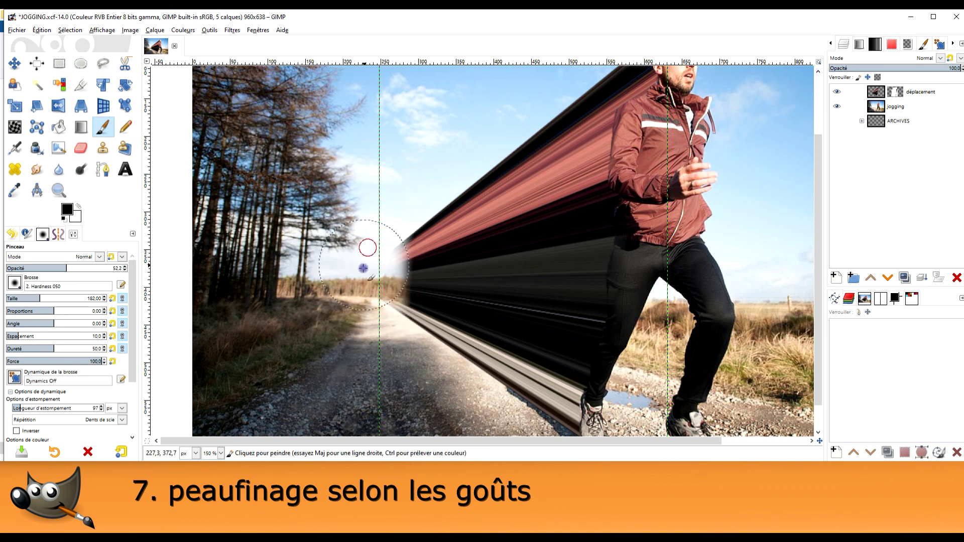
pyautogui.moveTo(363, 253); pyautogui.dragTo(365, 327)
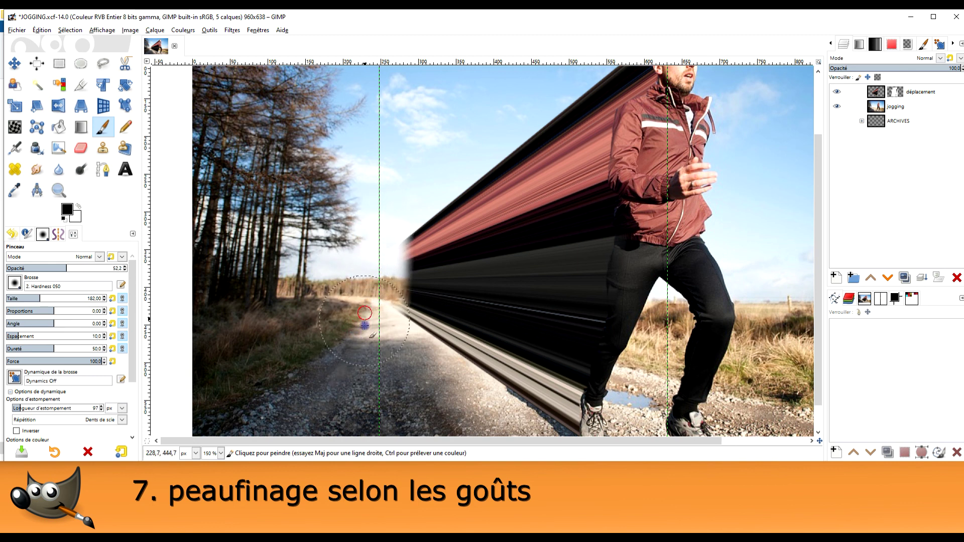
pyautogui.moveTo(375, 247)
pyautogui.mouseDown()
pyautogui.moveTo(379, 222)
pyautogui.moveTo(362, 267)
pyautogui.mouseUp()
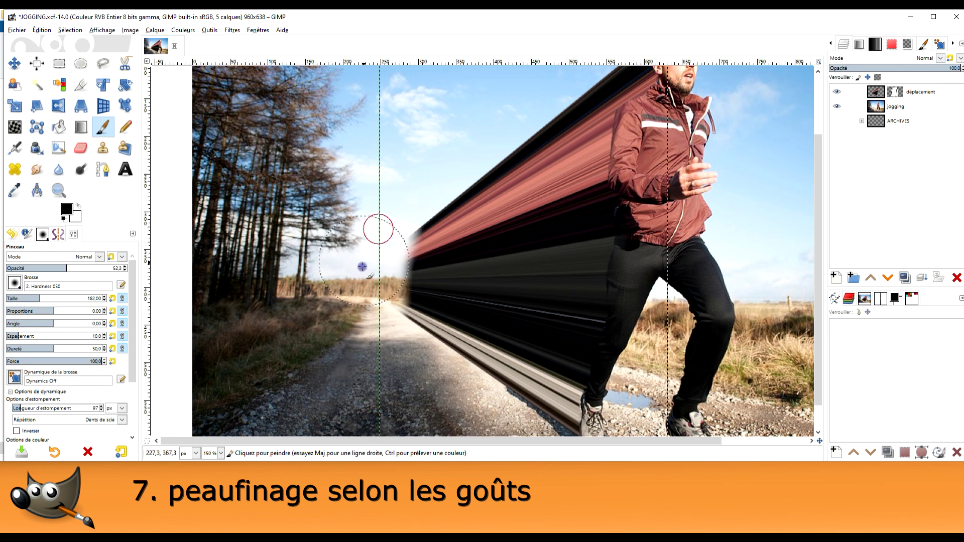
pyautogui.scroll(-2, 372, 352)
pyautogui.scroll(3, 395, 342)
pyautogui.scroll(-1, 395, 342)
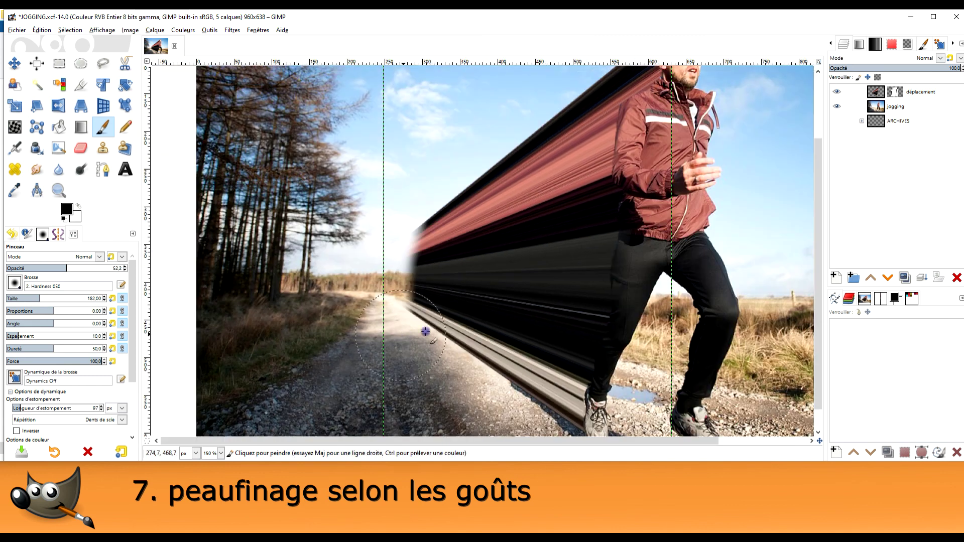
pyautogui.scroll(-1, 424, 330)
pyautogui.scroll(-1, 402, 319)
pyautogui.scroll(-1, 460, 274)
pyautogui.scroll(1, 475, 257)
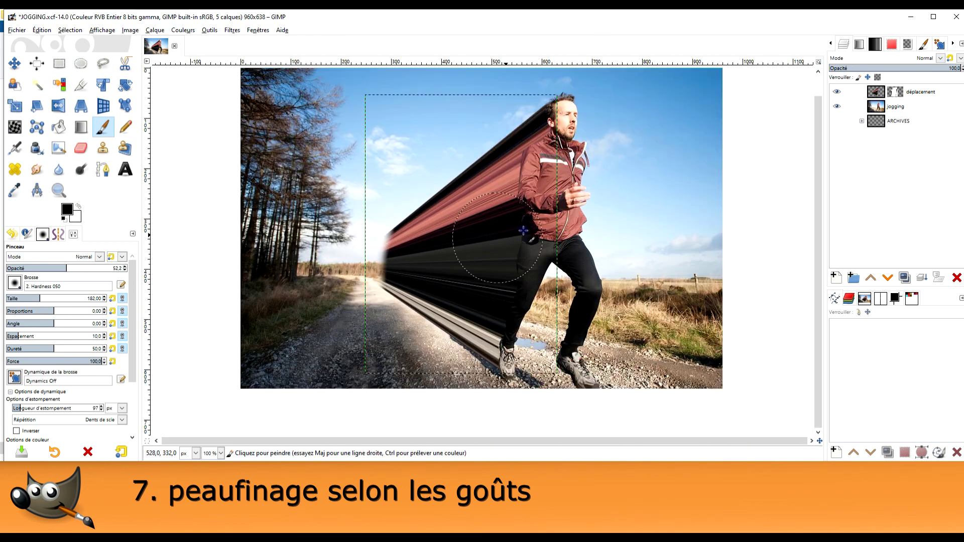
# - Select the jogging photo layer and clear the selection with Select > None
pyautogui.click(60, 64)
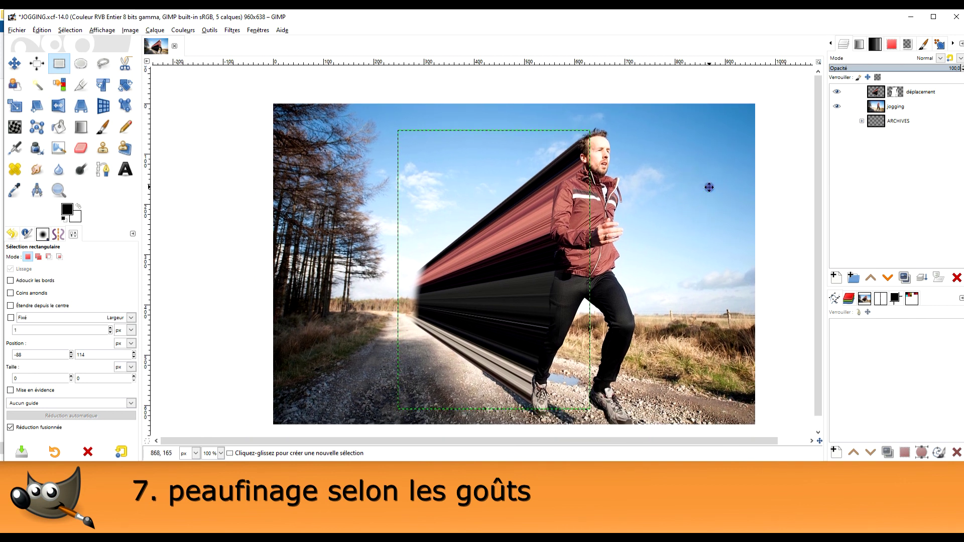
pyautogui.click(894, 107)
pyautogui.hotkey('ctrl', 'shift', 'a')
pyautogui.moveTo(708, 220); pyautogui.dragTo(710, 198)
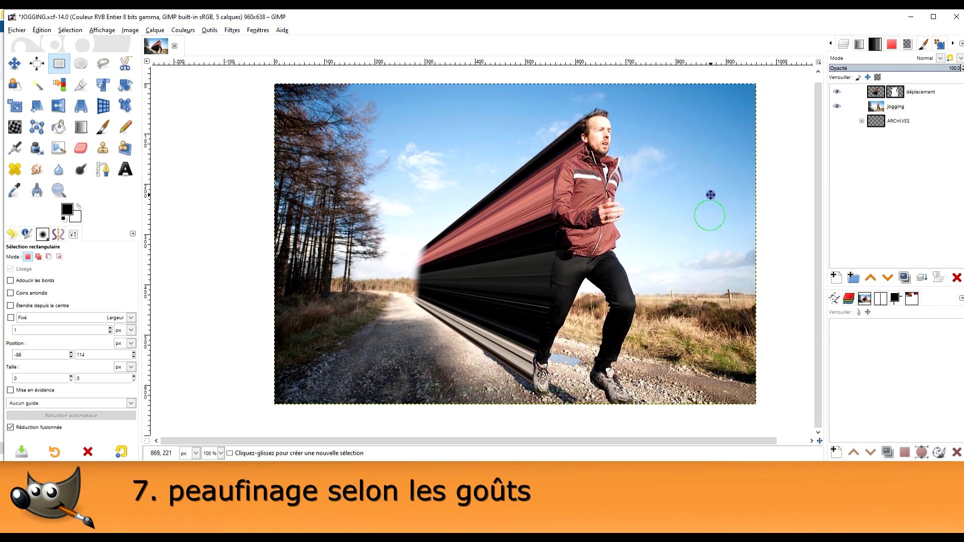